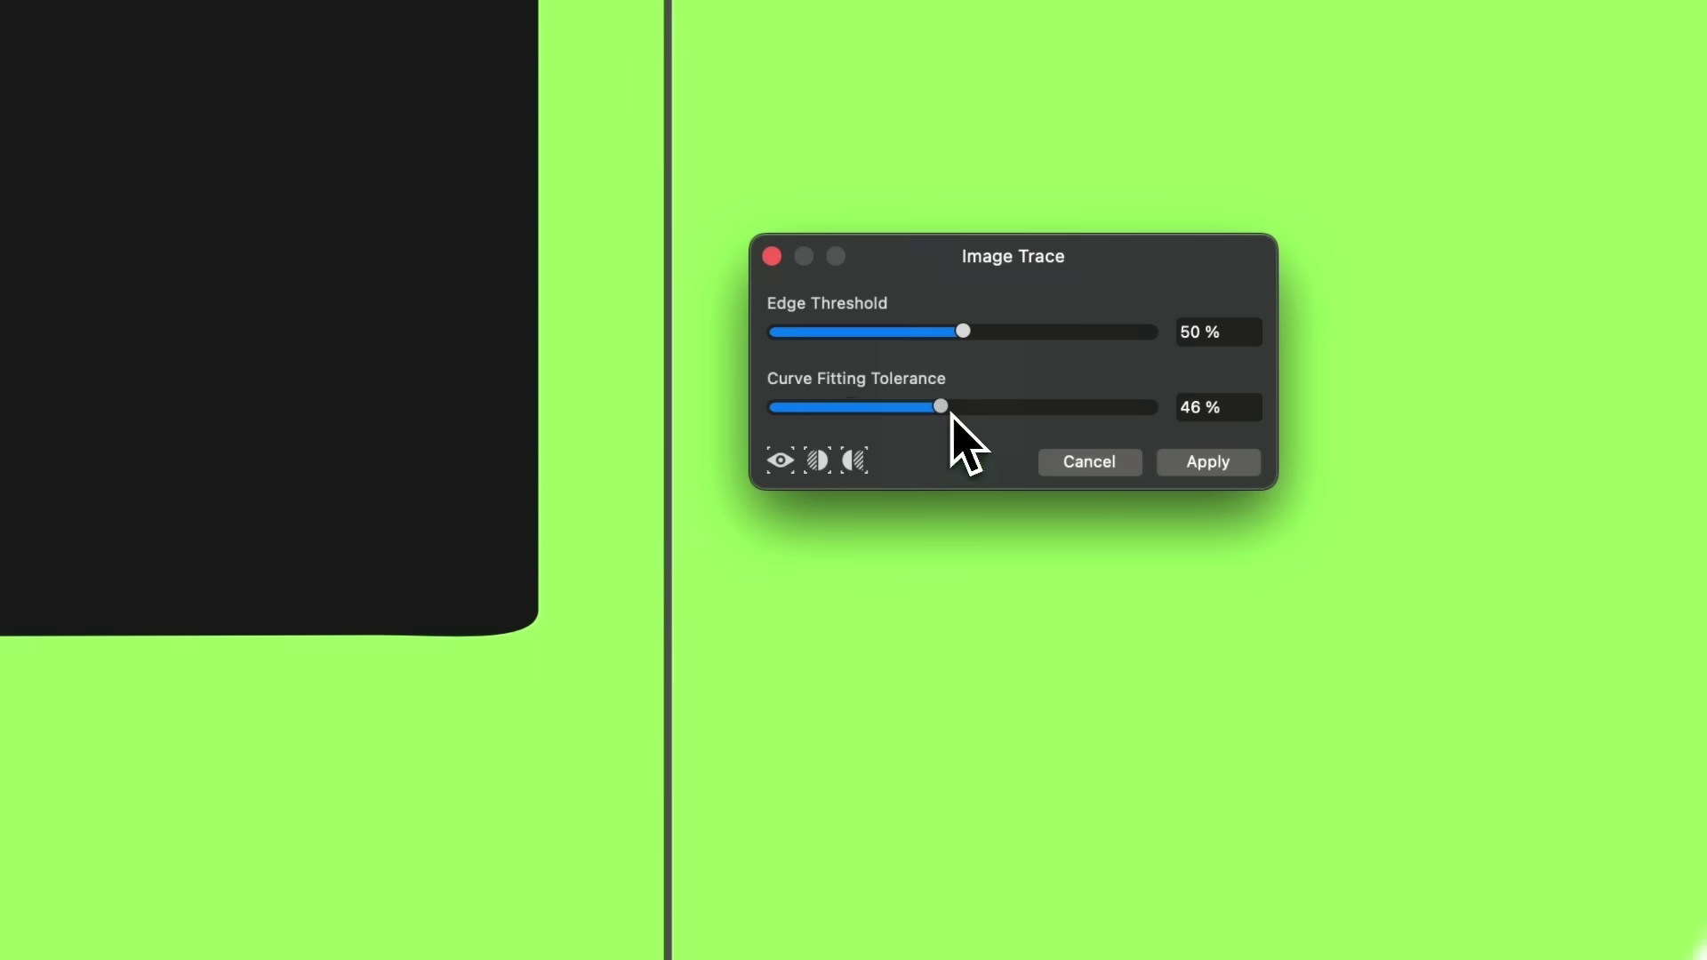
# Lower the trace's curve fitting tolerance and reshape a curve of the traced letter.
pyautogui.moveTo(949, 416); pyautogui.dragTo(762, 424)
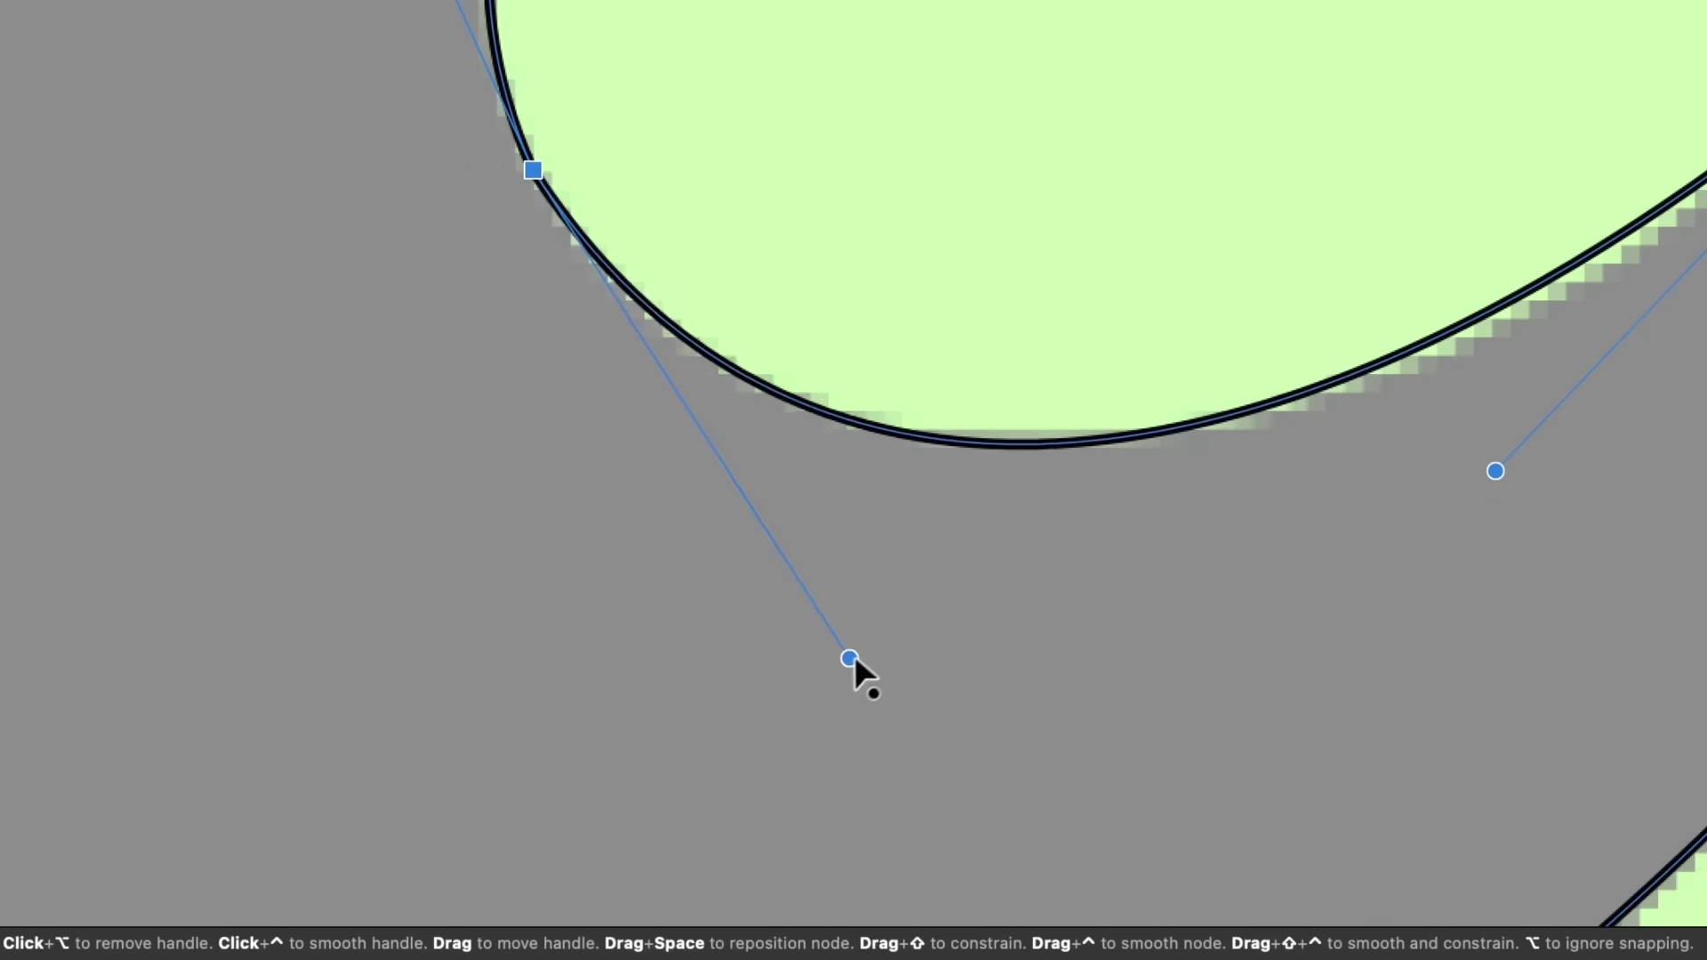
pyautogui.moveTo(853, 658); pyautogui.dragTo(767, 684)
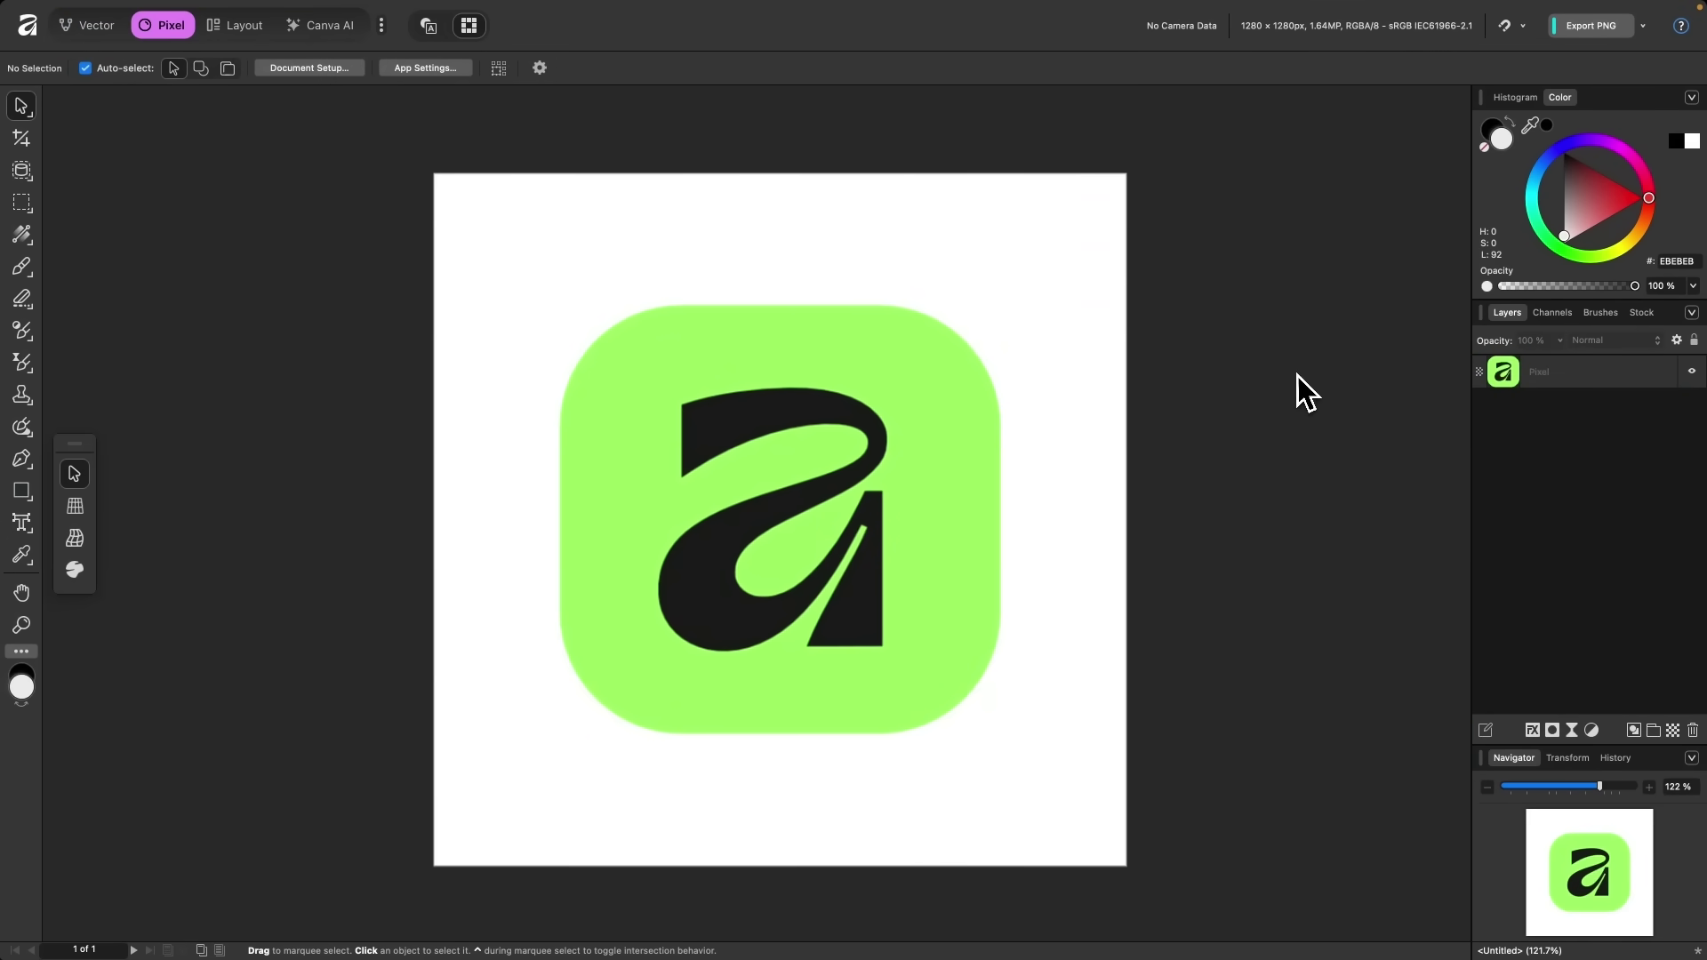
pyautogui.scroll(5, 900, 564)
# Select the pixel logo layer and zoom in on its stair-stepped edges, then back out.
pyautogui.click(738, 427)
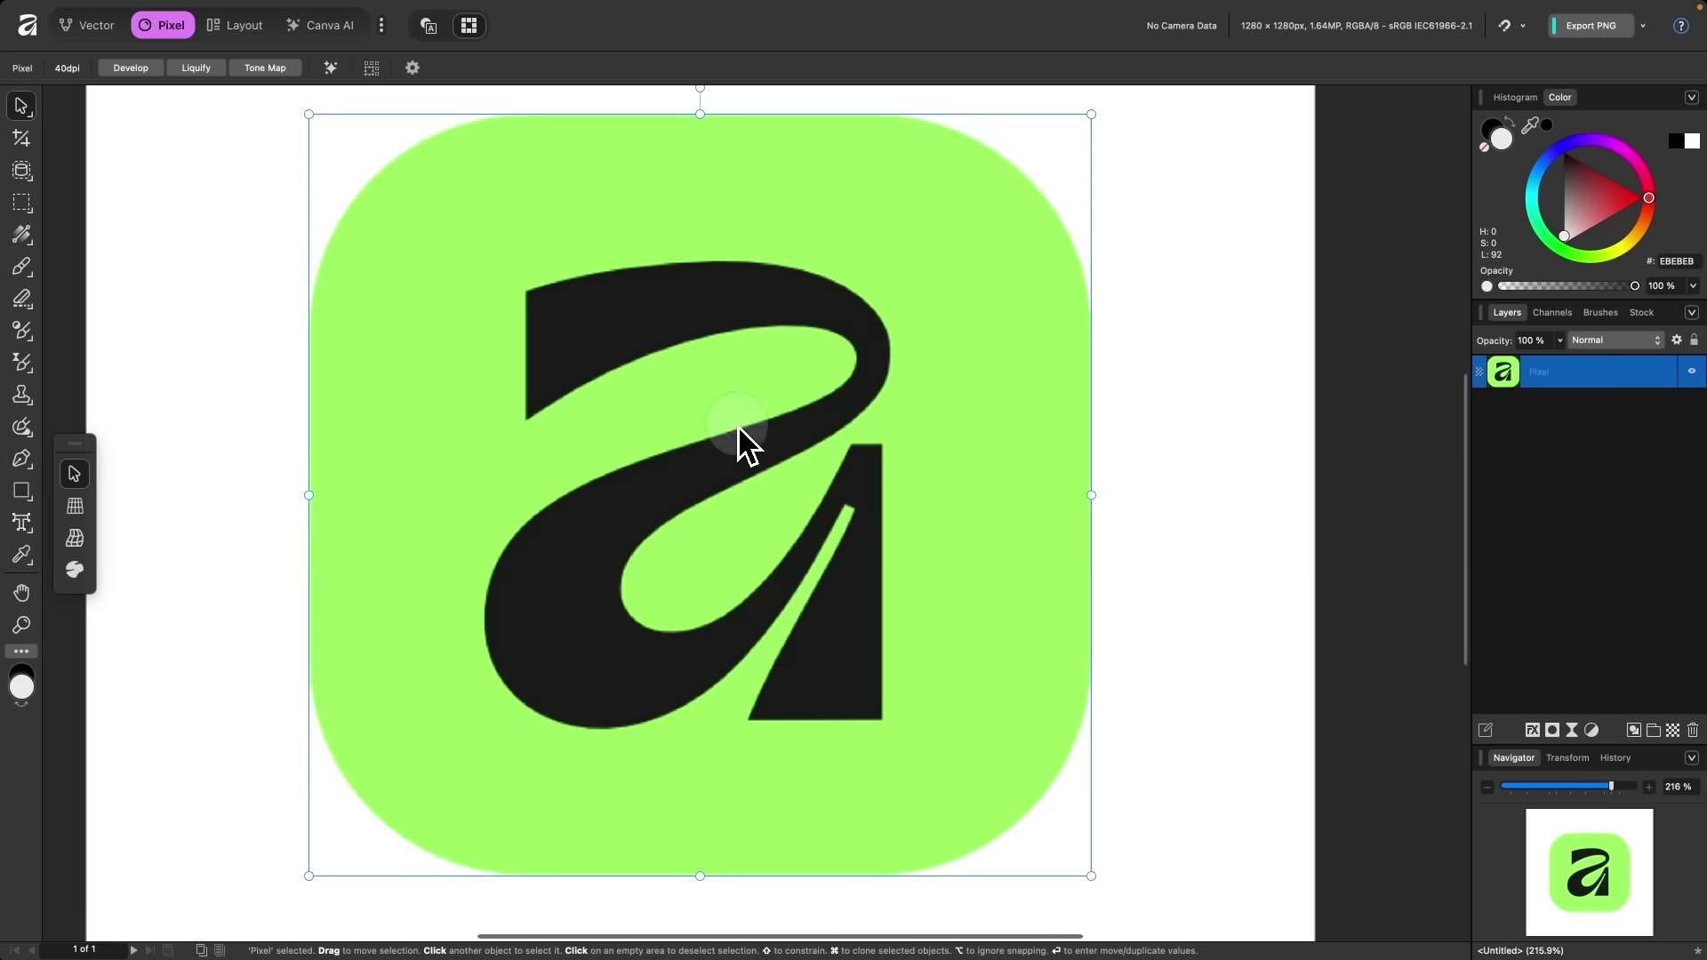
pyautogui.scroll(4, 722, 450)
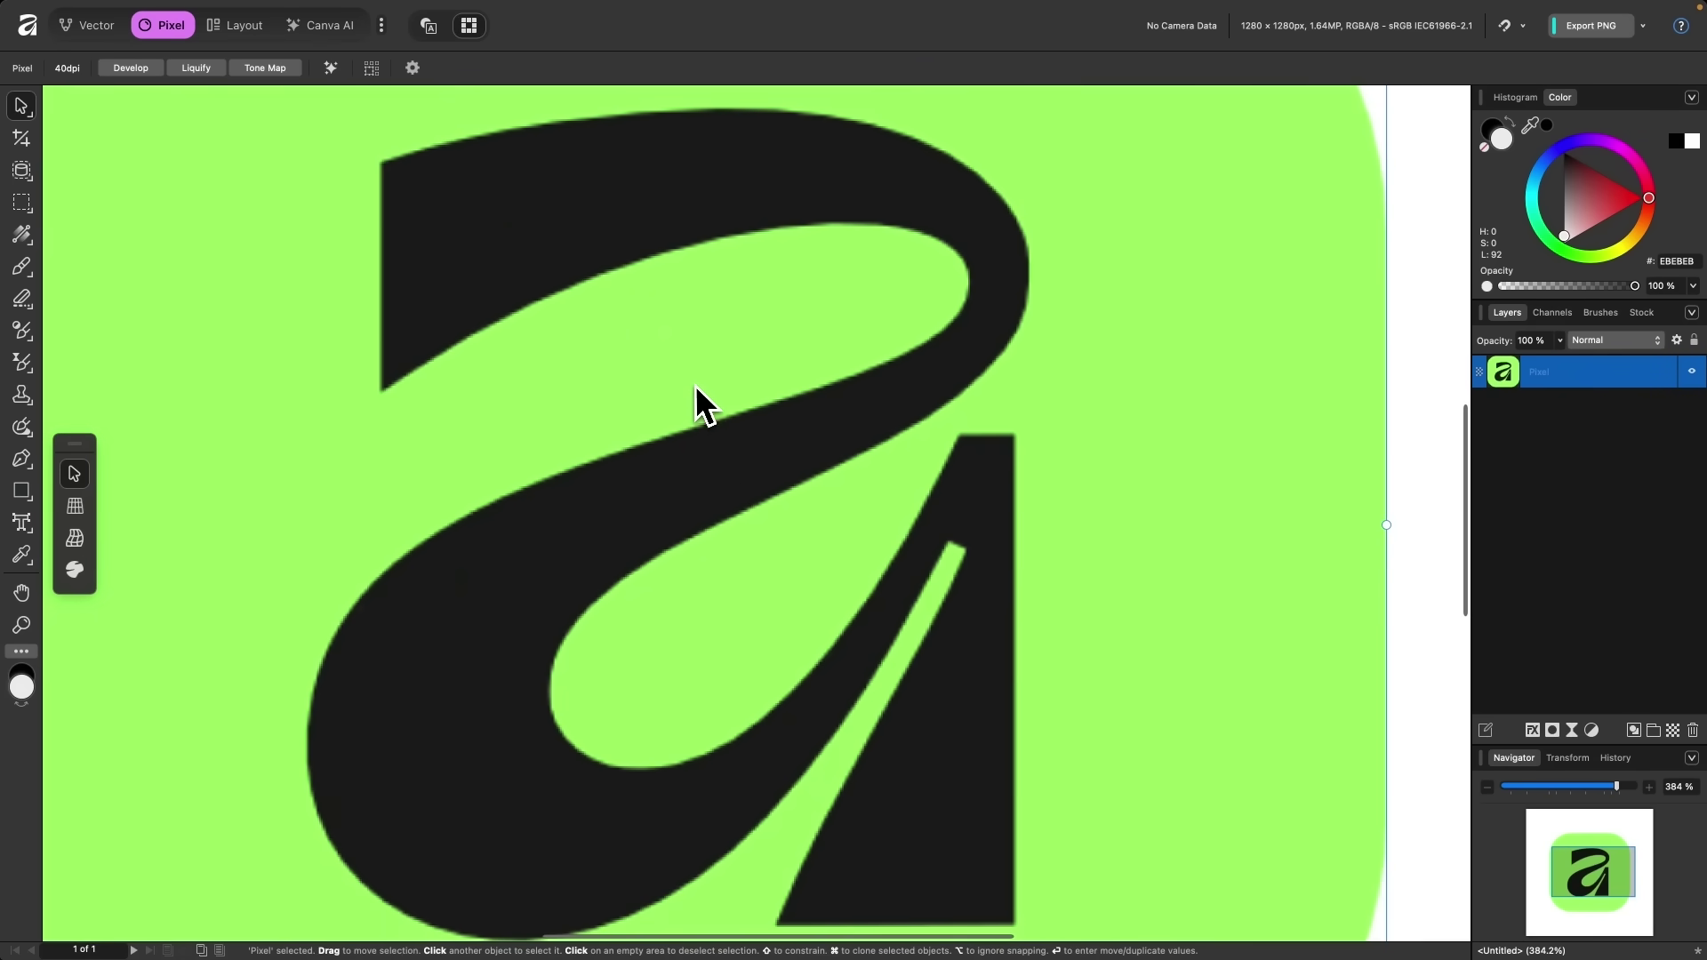
pyautogui.scroll(8, 696, 385)
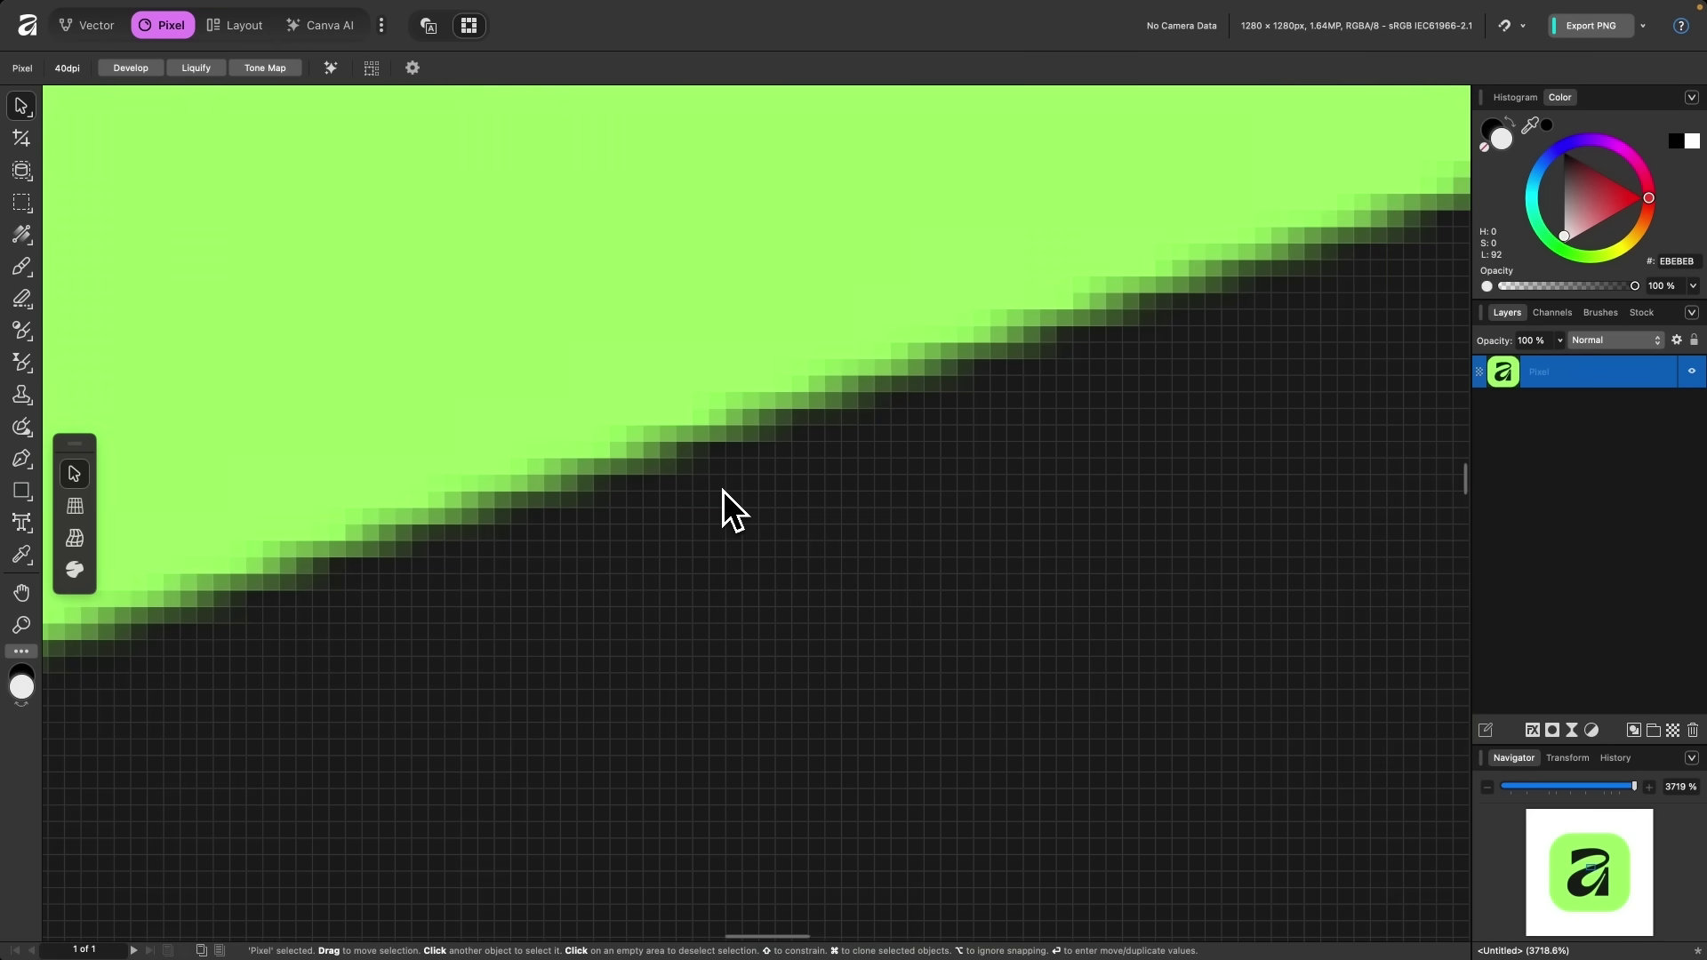
pyautogui.scroll(-12, 825, 416)
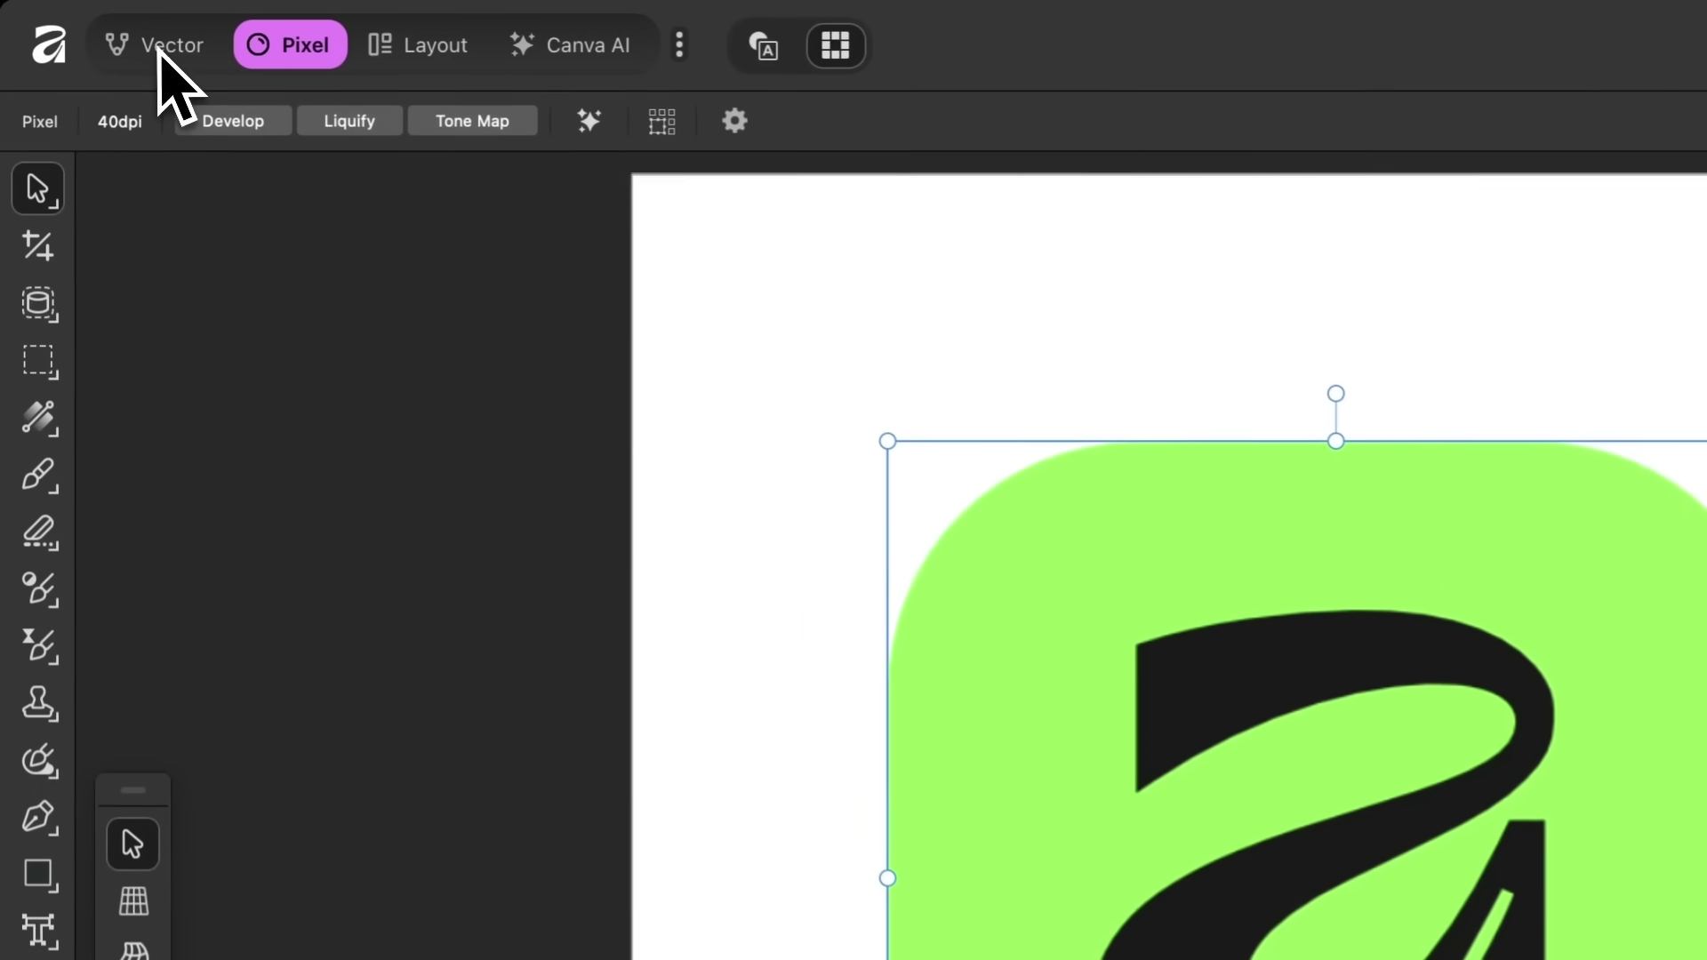
# Switch to the Vector persona, select the logo, and start Vector > Image Trace.
pyautogui.click(165, 55)
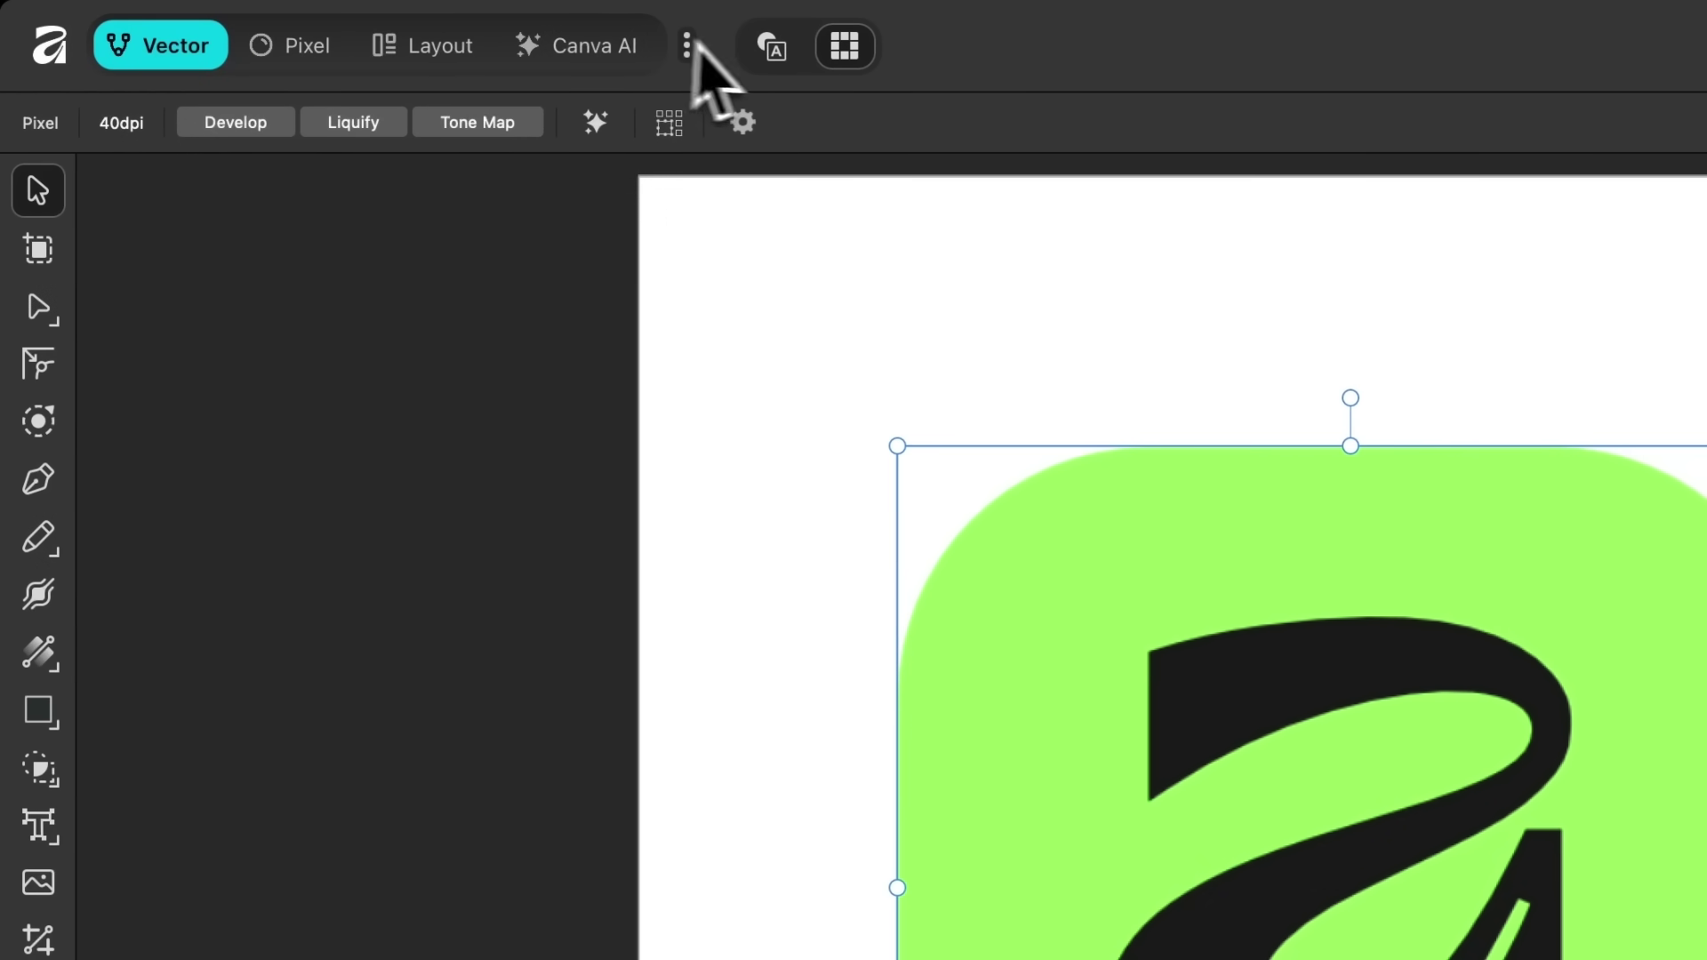
pyautogui.click(773, 59)
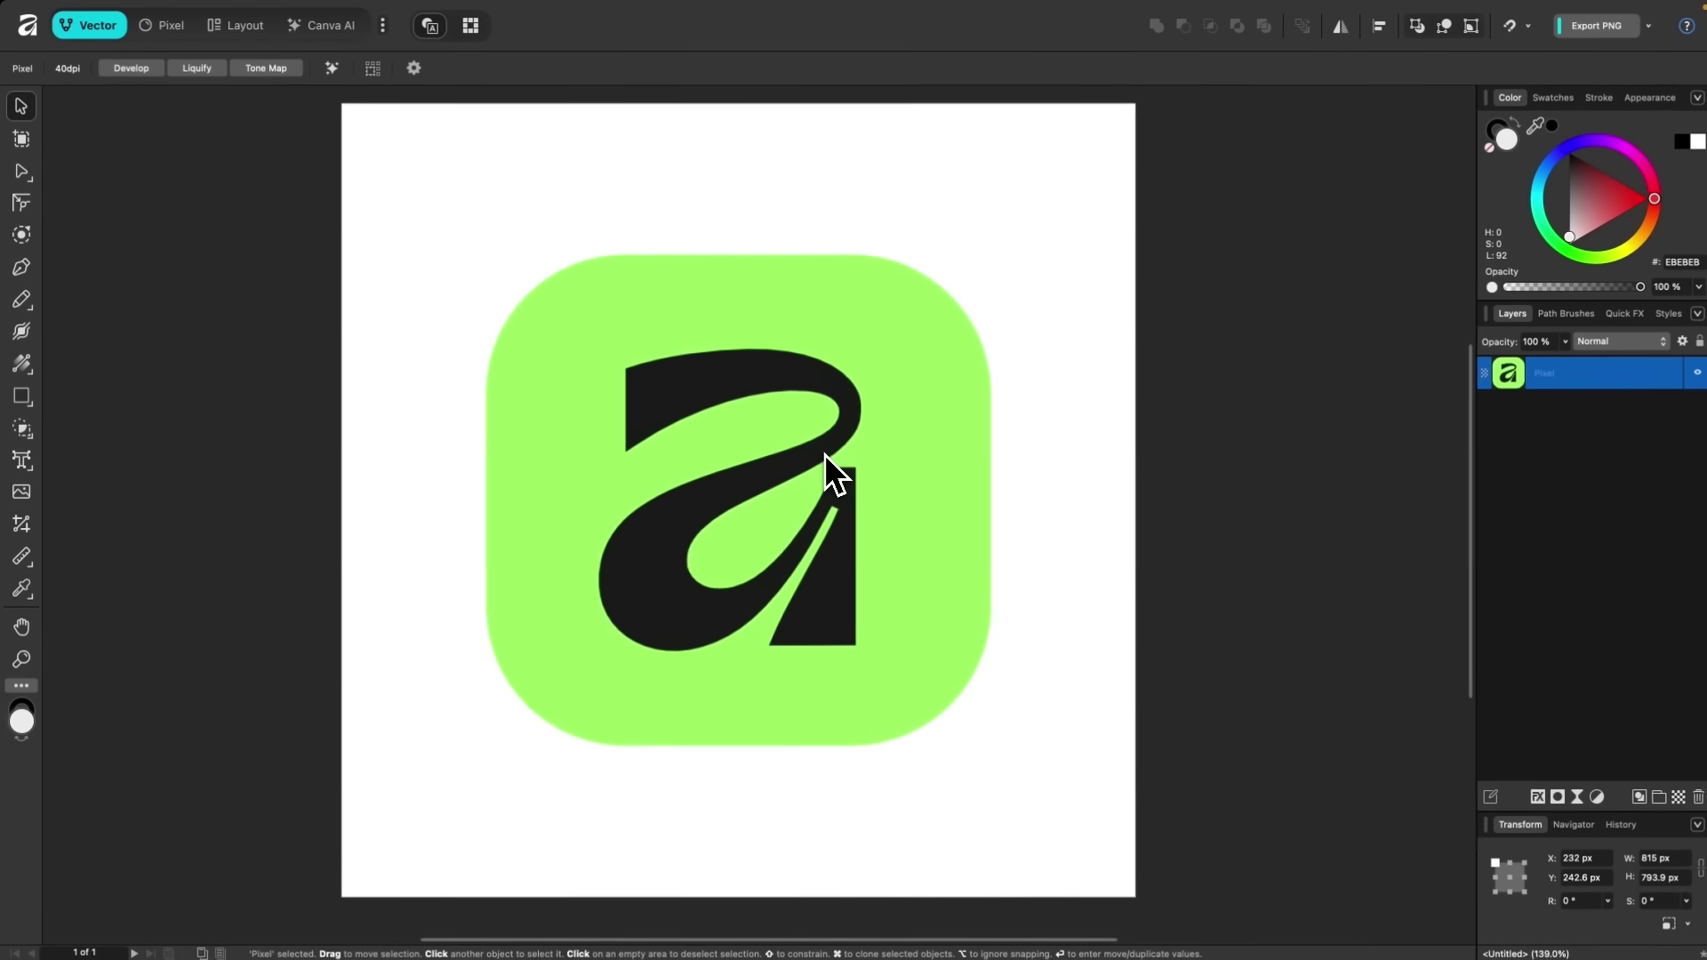
pyautogui.click(824, 453)
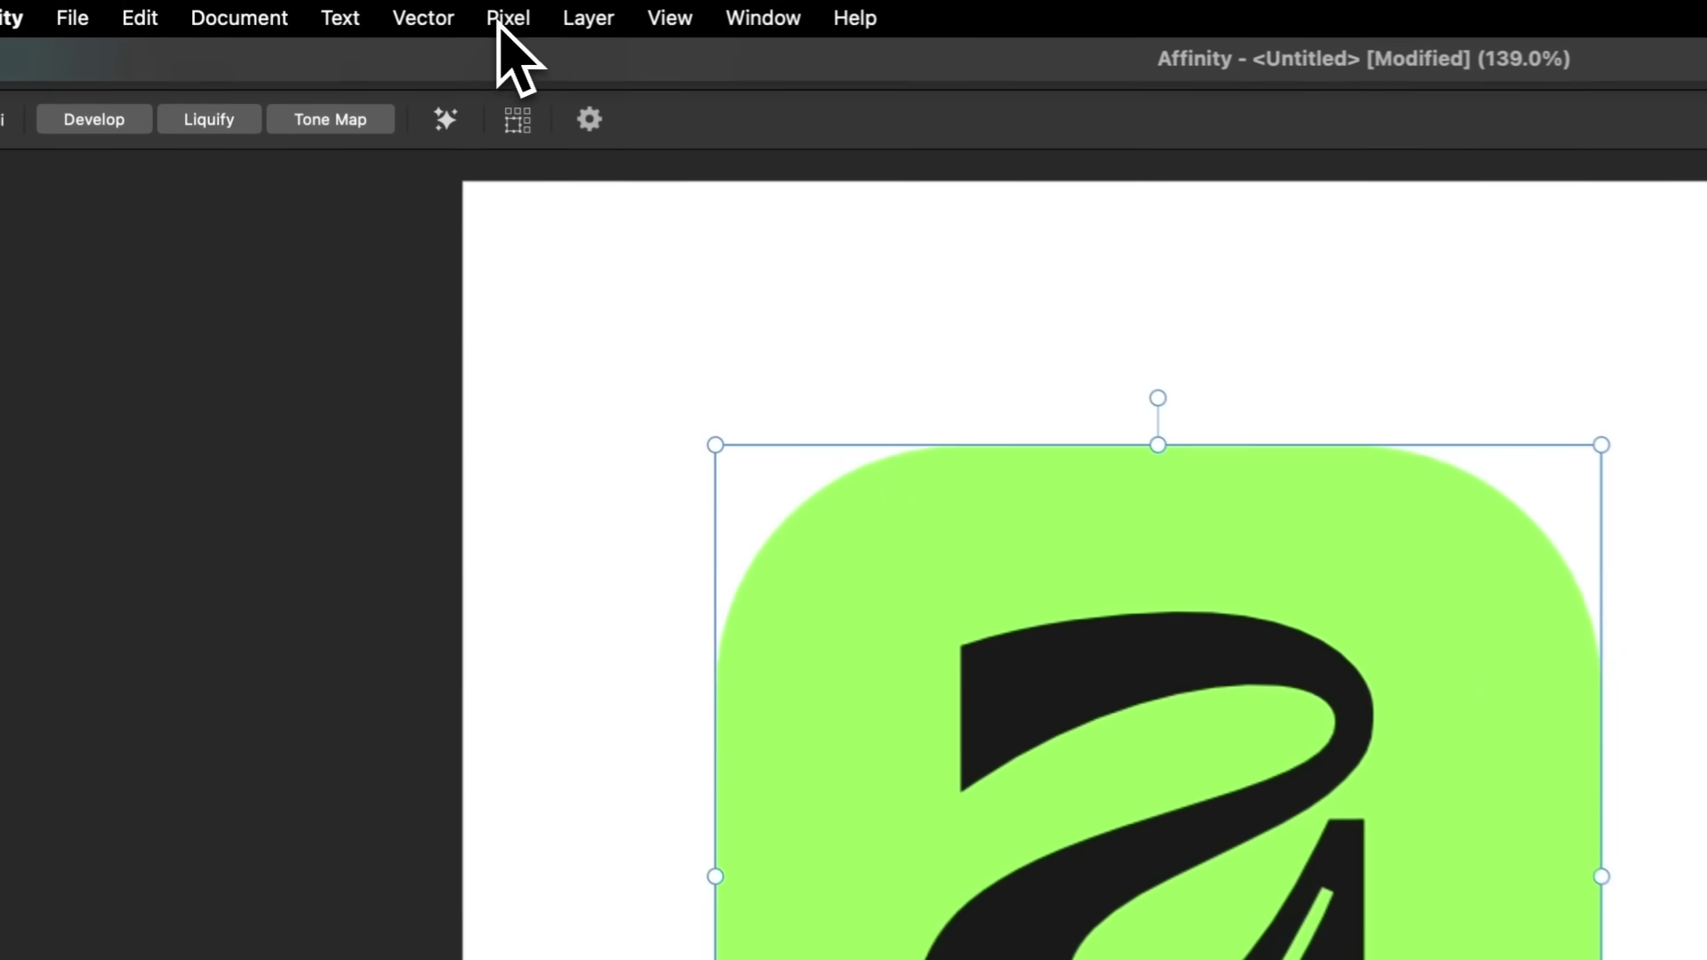
pyautogui.click(443, 19)
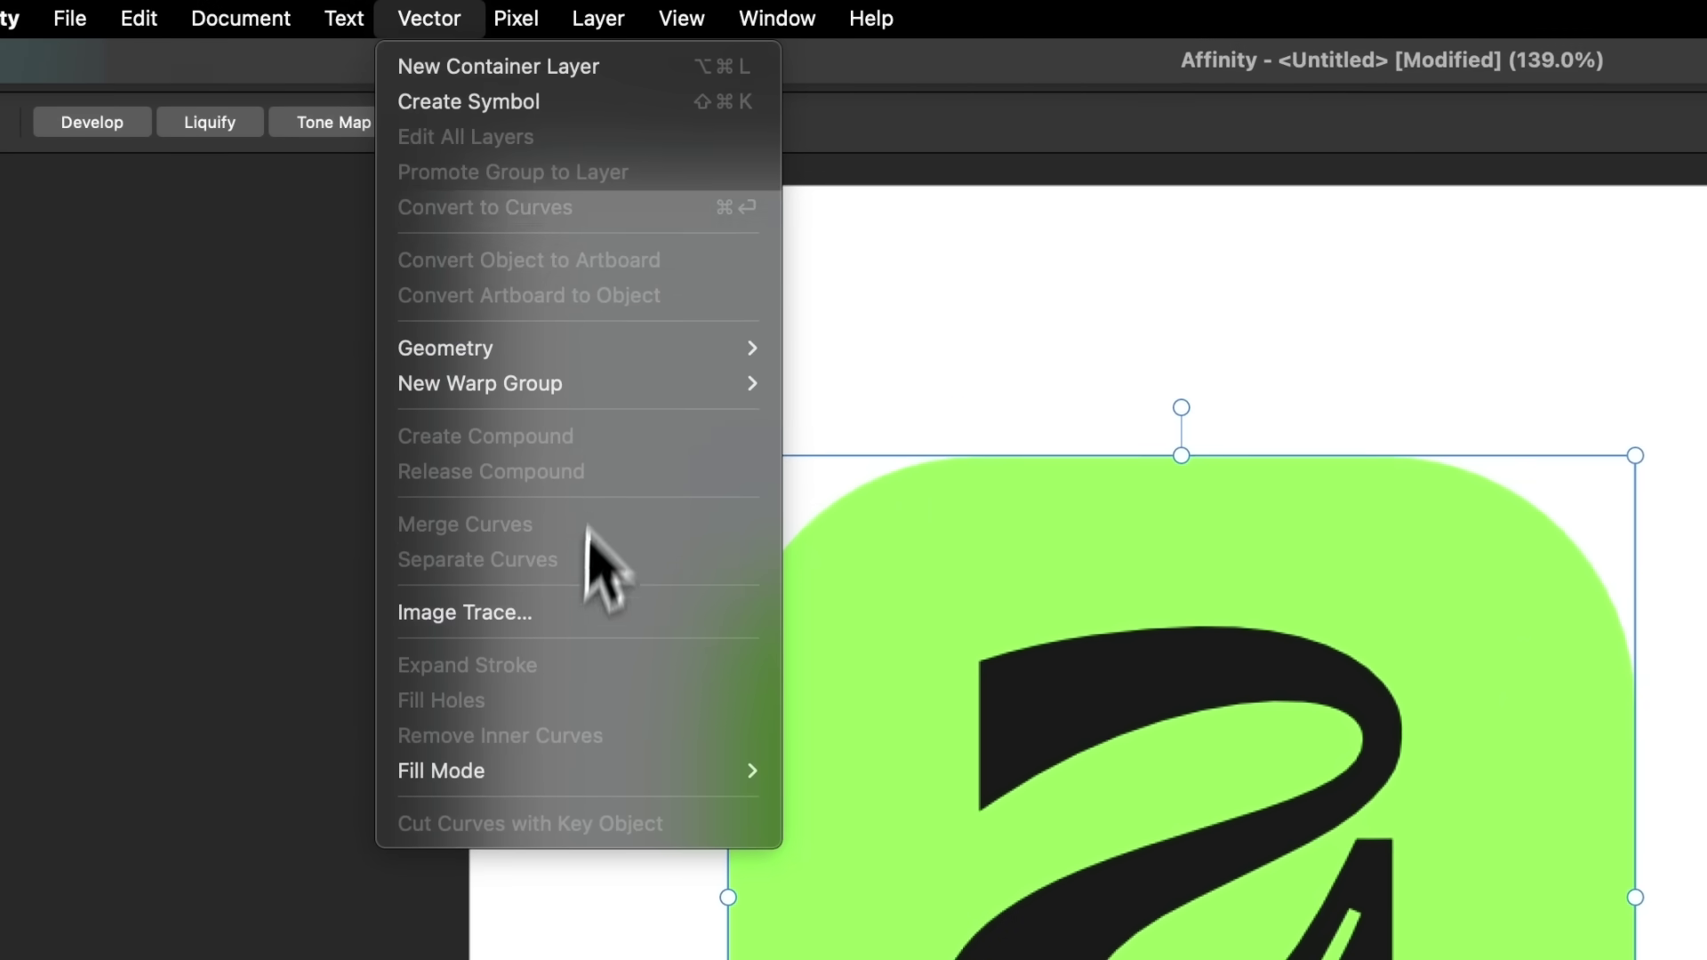
pyautogui.click(675, 615)
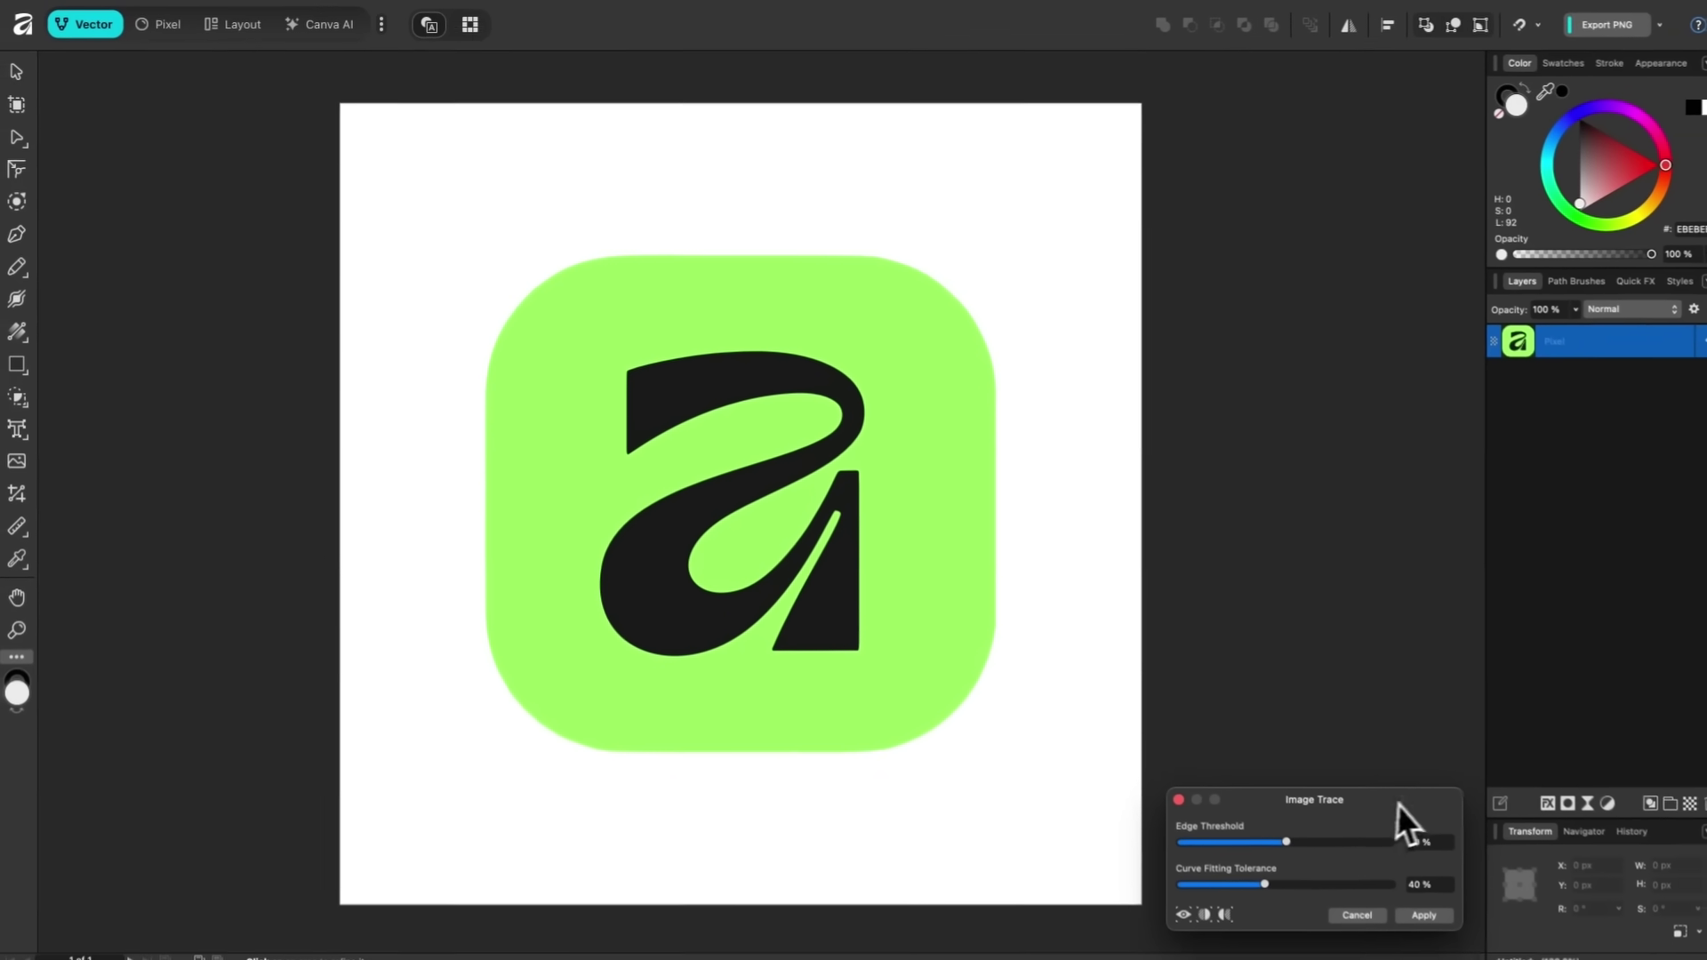
# Move the Image Trace panel near the logo and compare traced and original edges in split preview.
pyautogui.moveTo(1396, 804); pyautogui.dragTo(1103, 441)
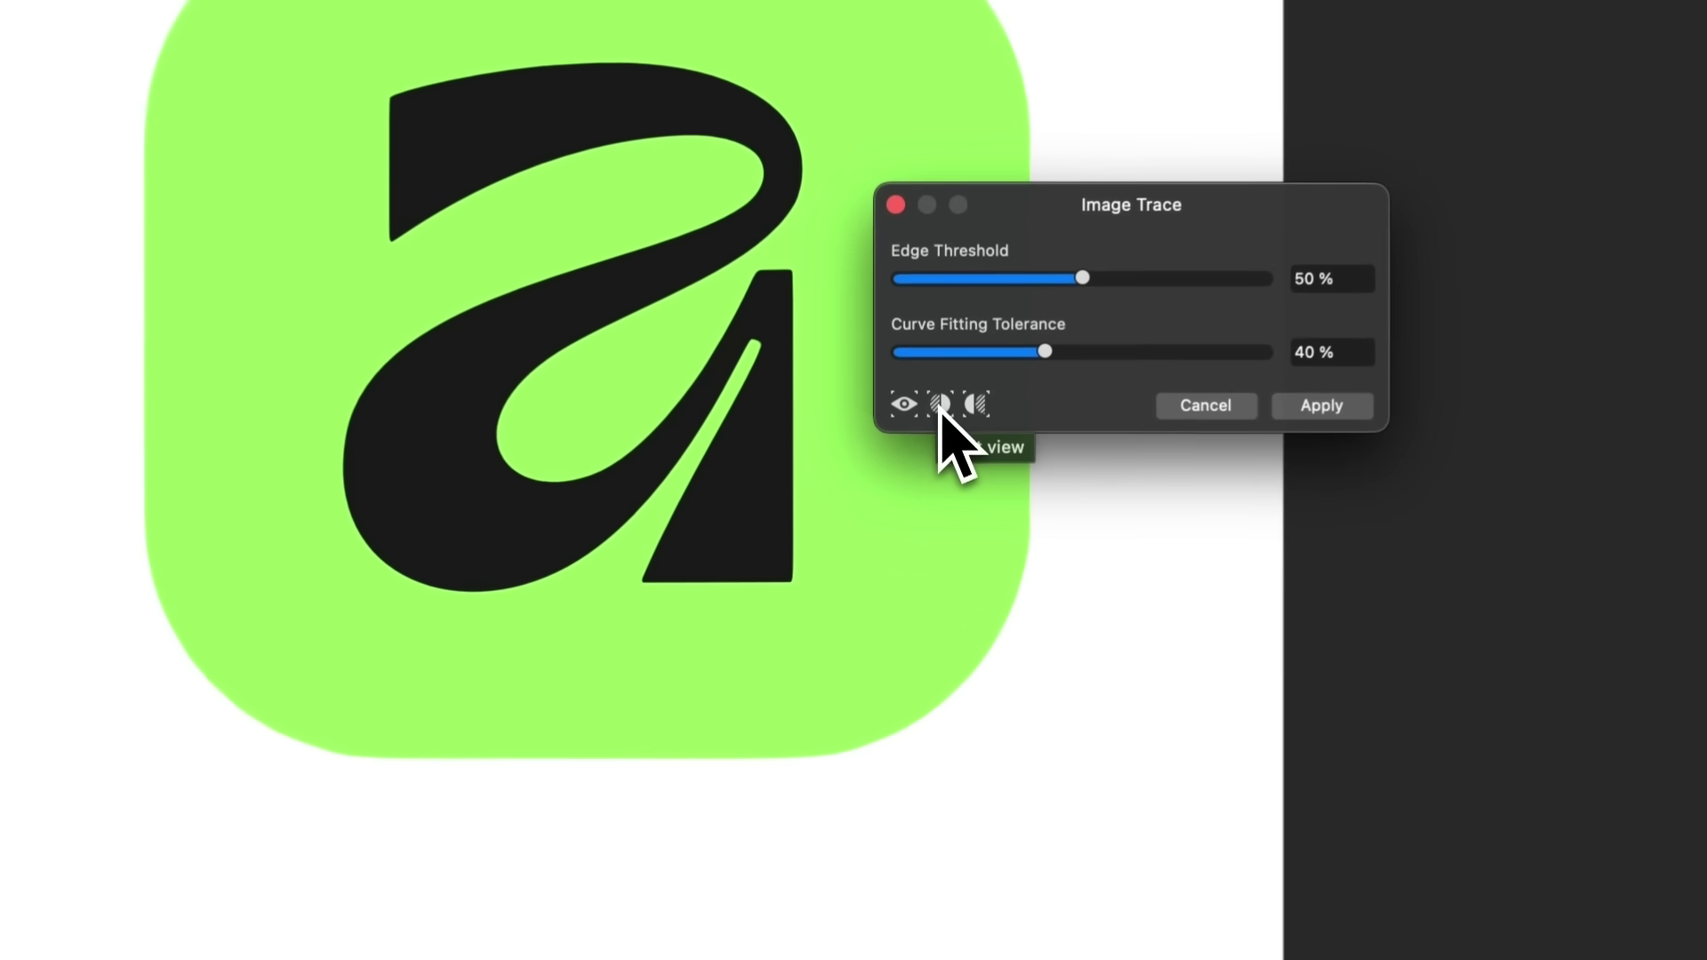
pyautogui.click(941, 397)
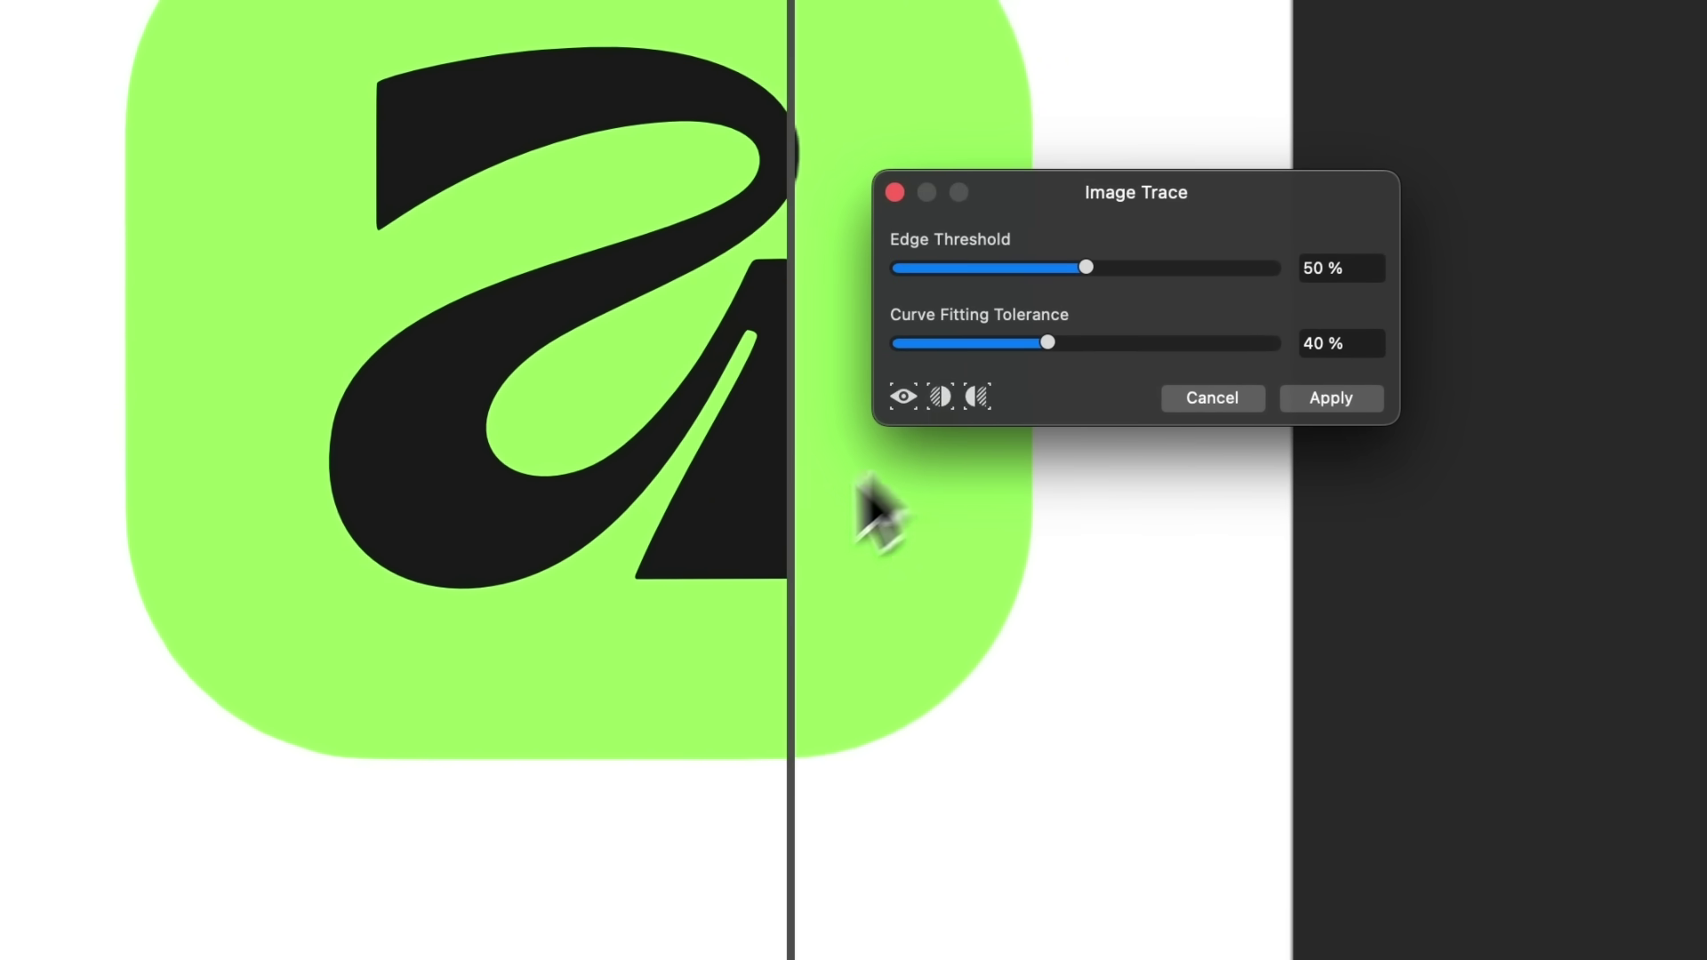
pyautogui.scroll(5, 663, 587)
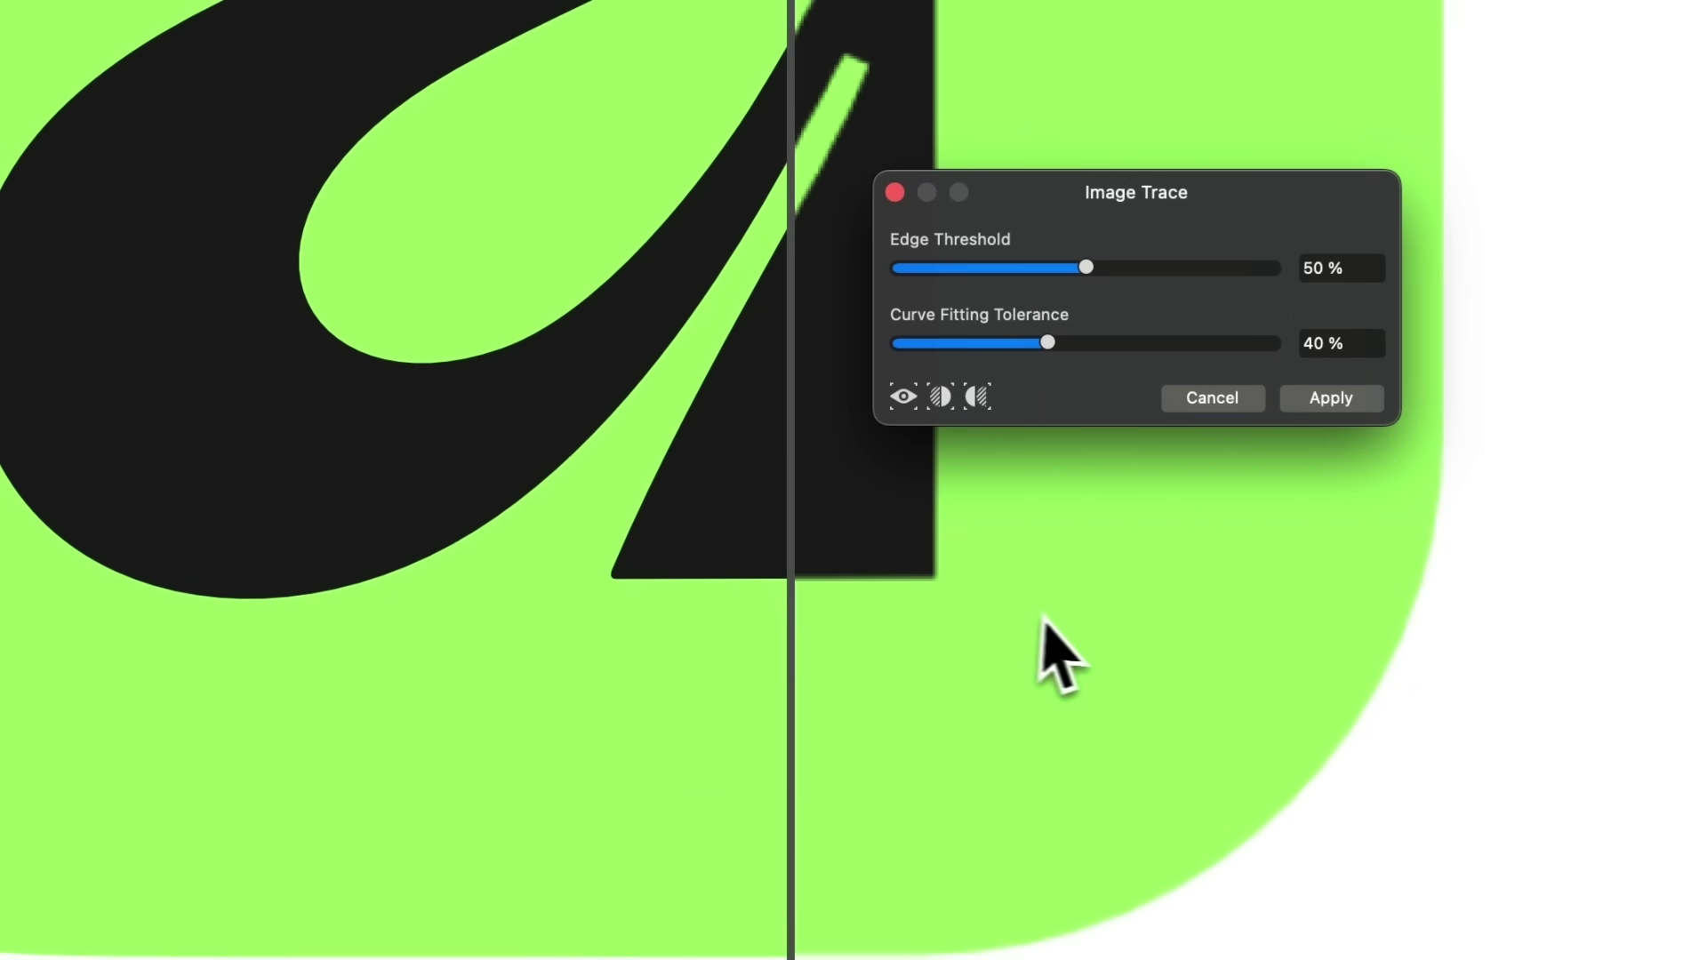
pyautogui.hscroll(3, 1044, 648)
pyautogui.hscroll(-3, 1071, 627)
pyautogui.hscroll(2, 1070, 627)
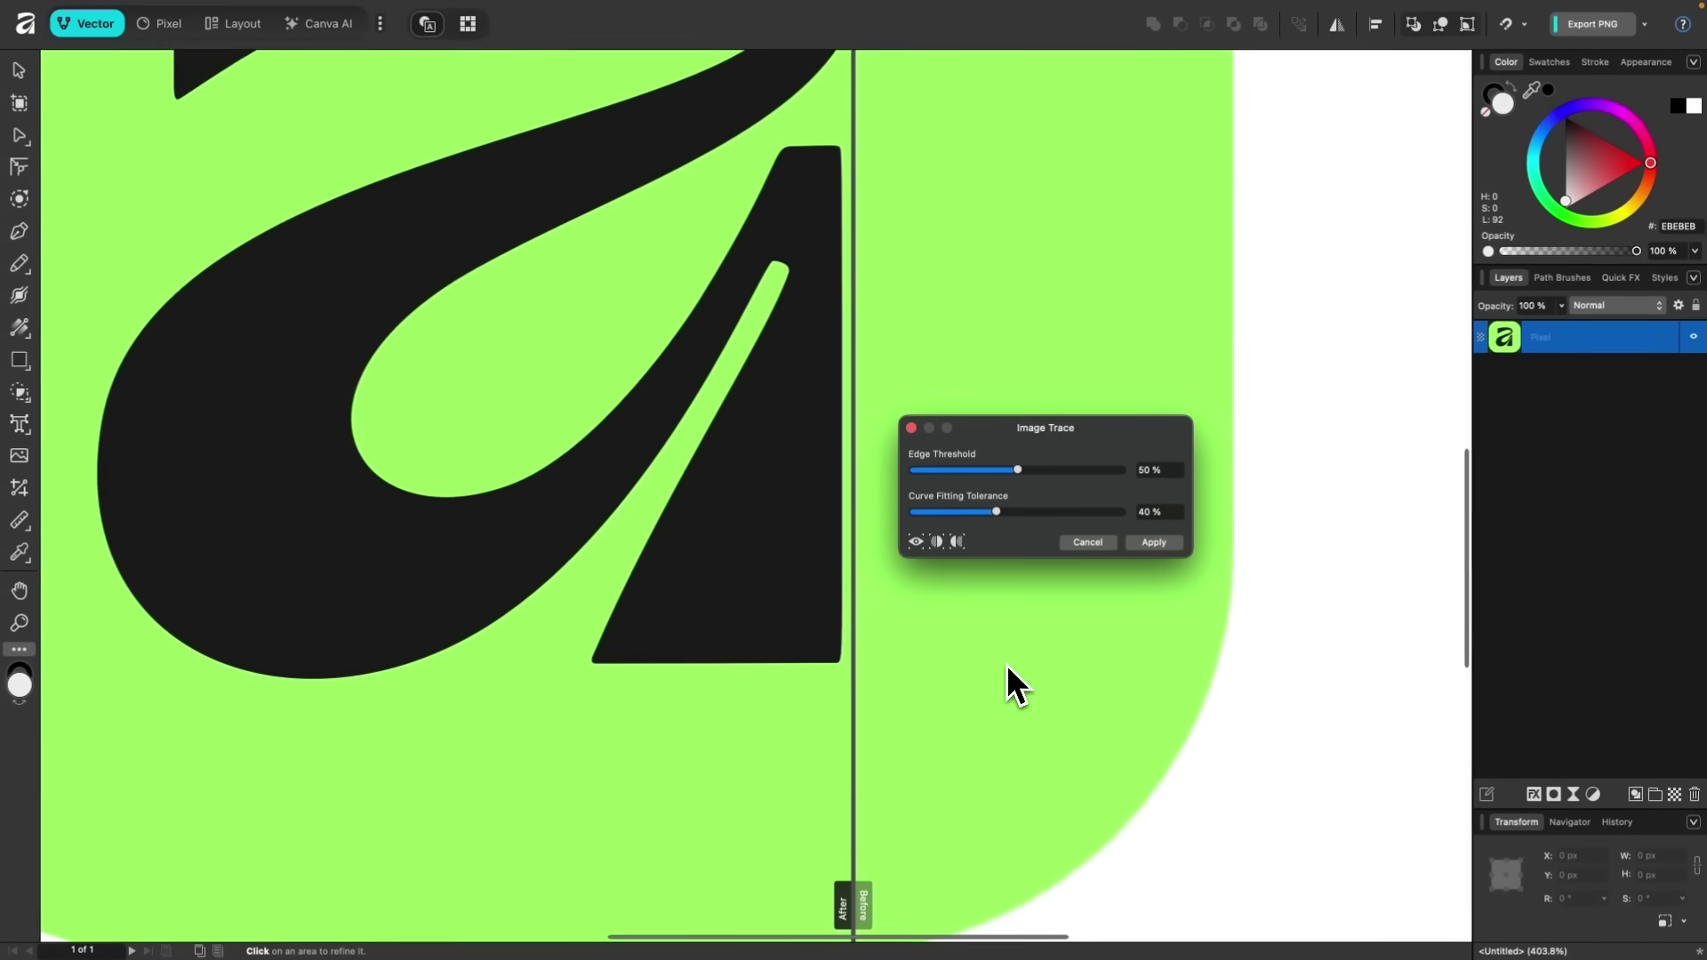
pyautogui.scroll(3, 929, 671)
pyautogui.scroll(-5, 904, 675)
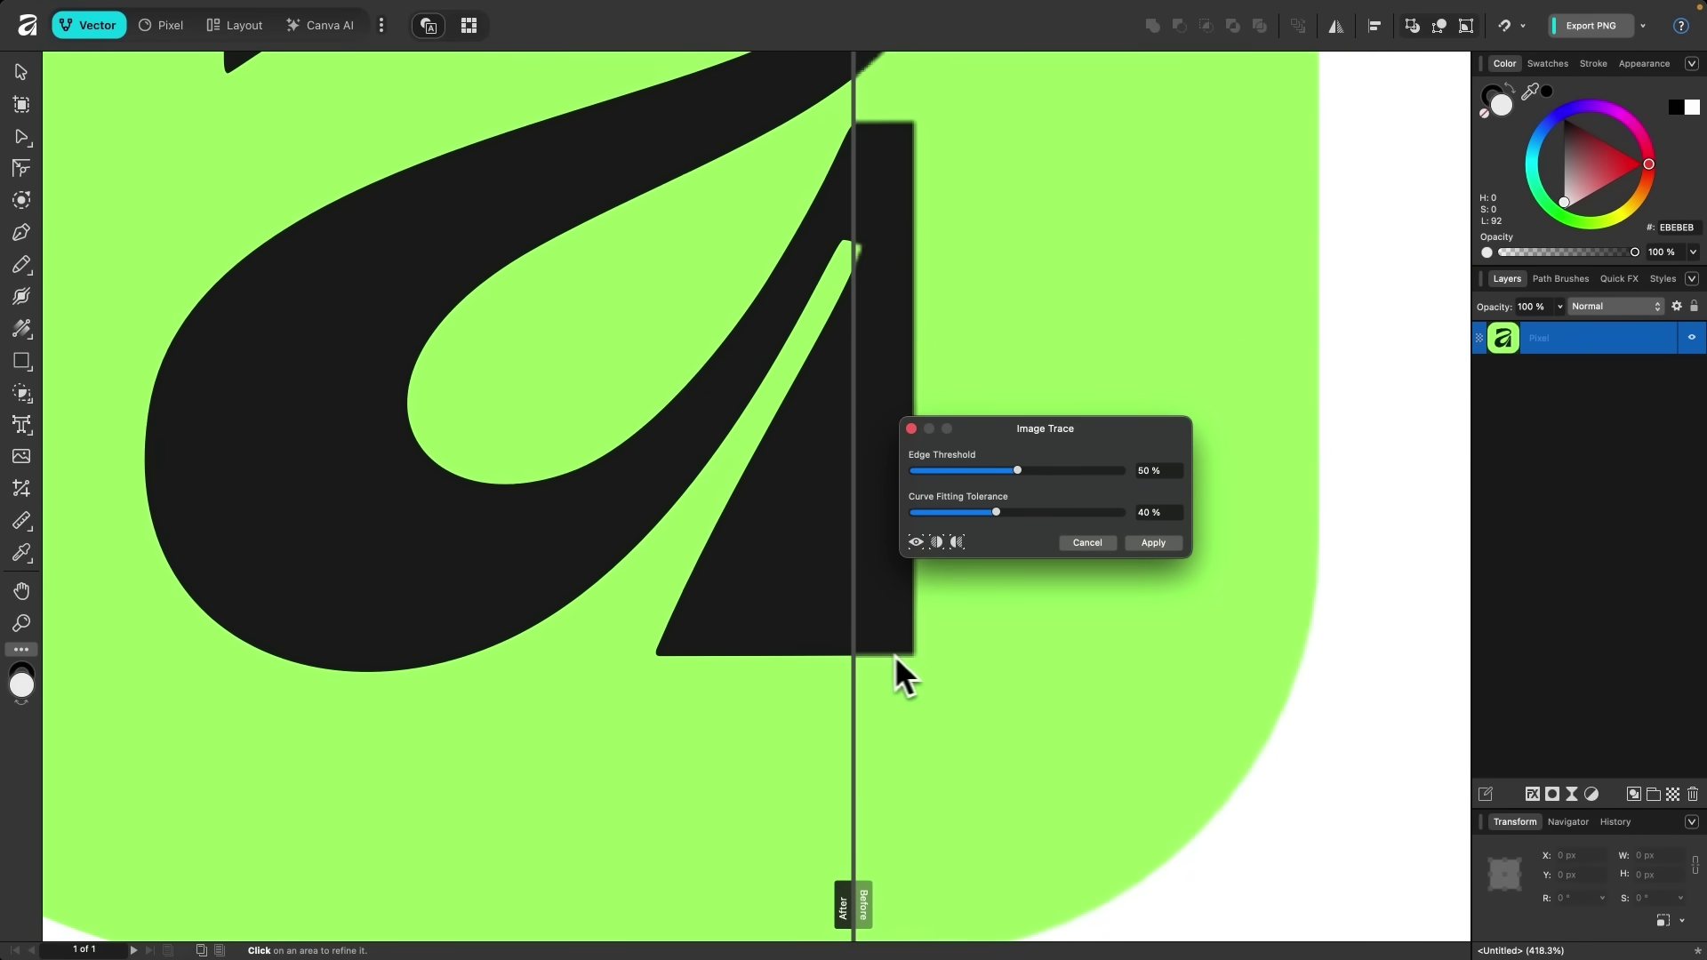
pyautogui.scroll(3, 941, 658)
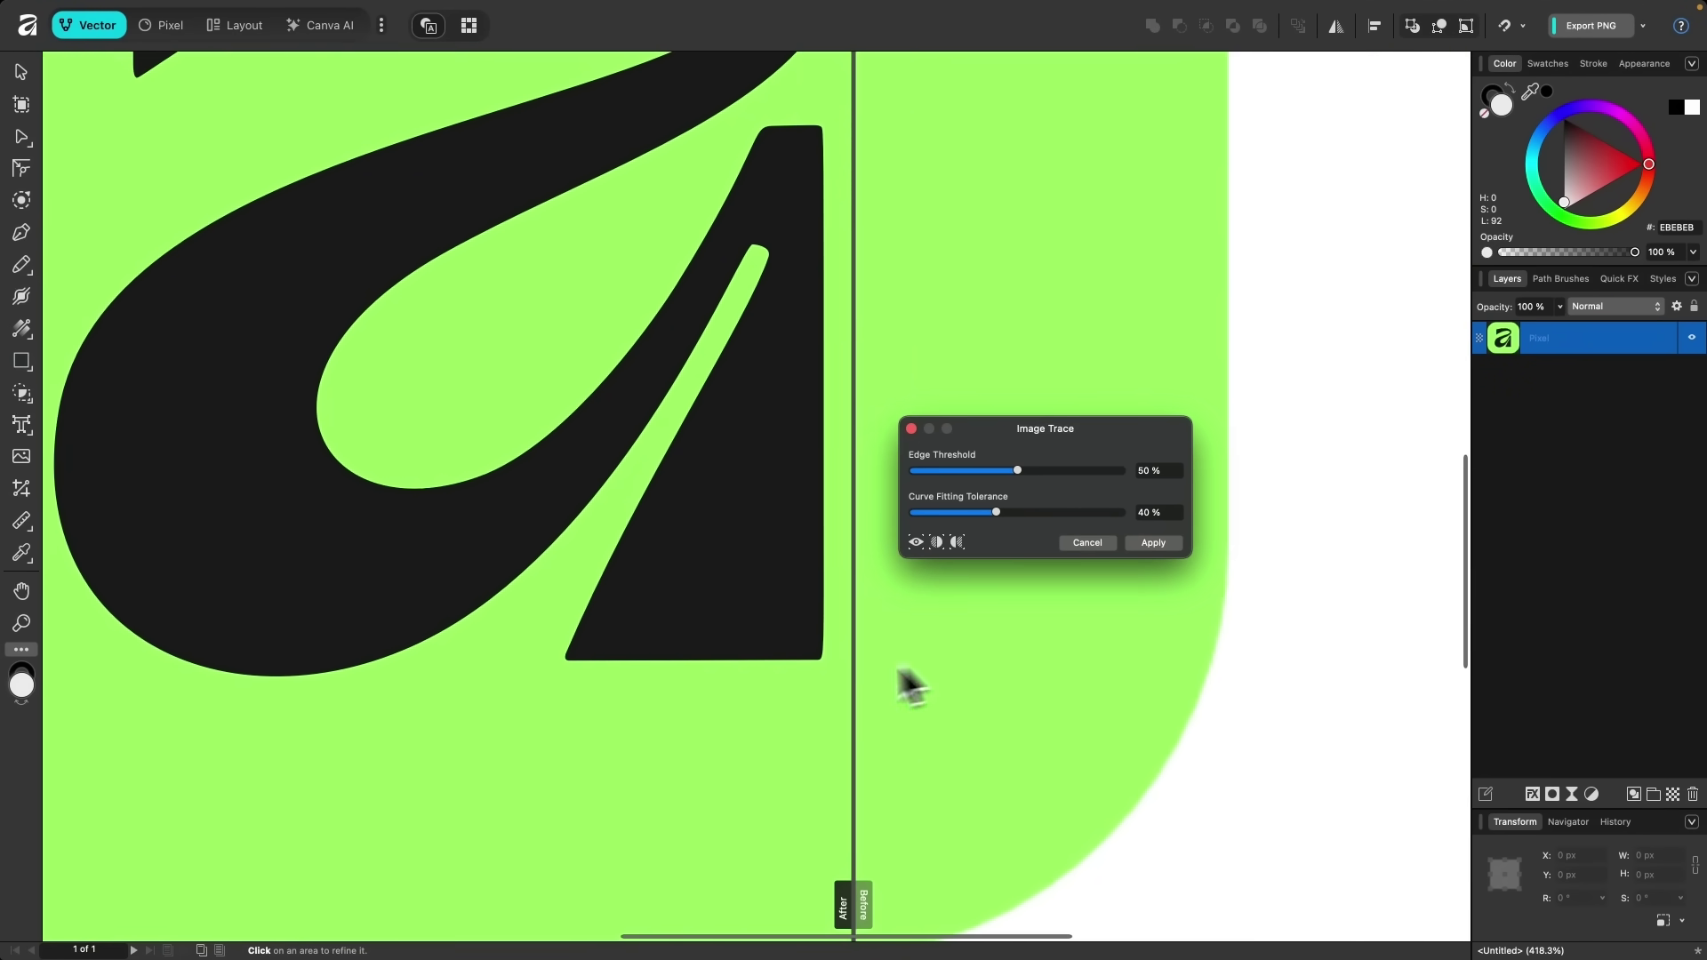
pyautogui.scroll(2, 734, 674)
pyautogui.hscroll(3, 735, 676)
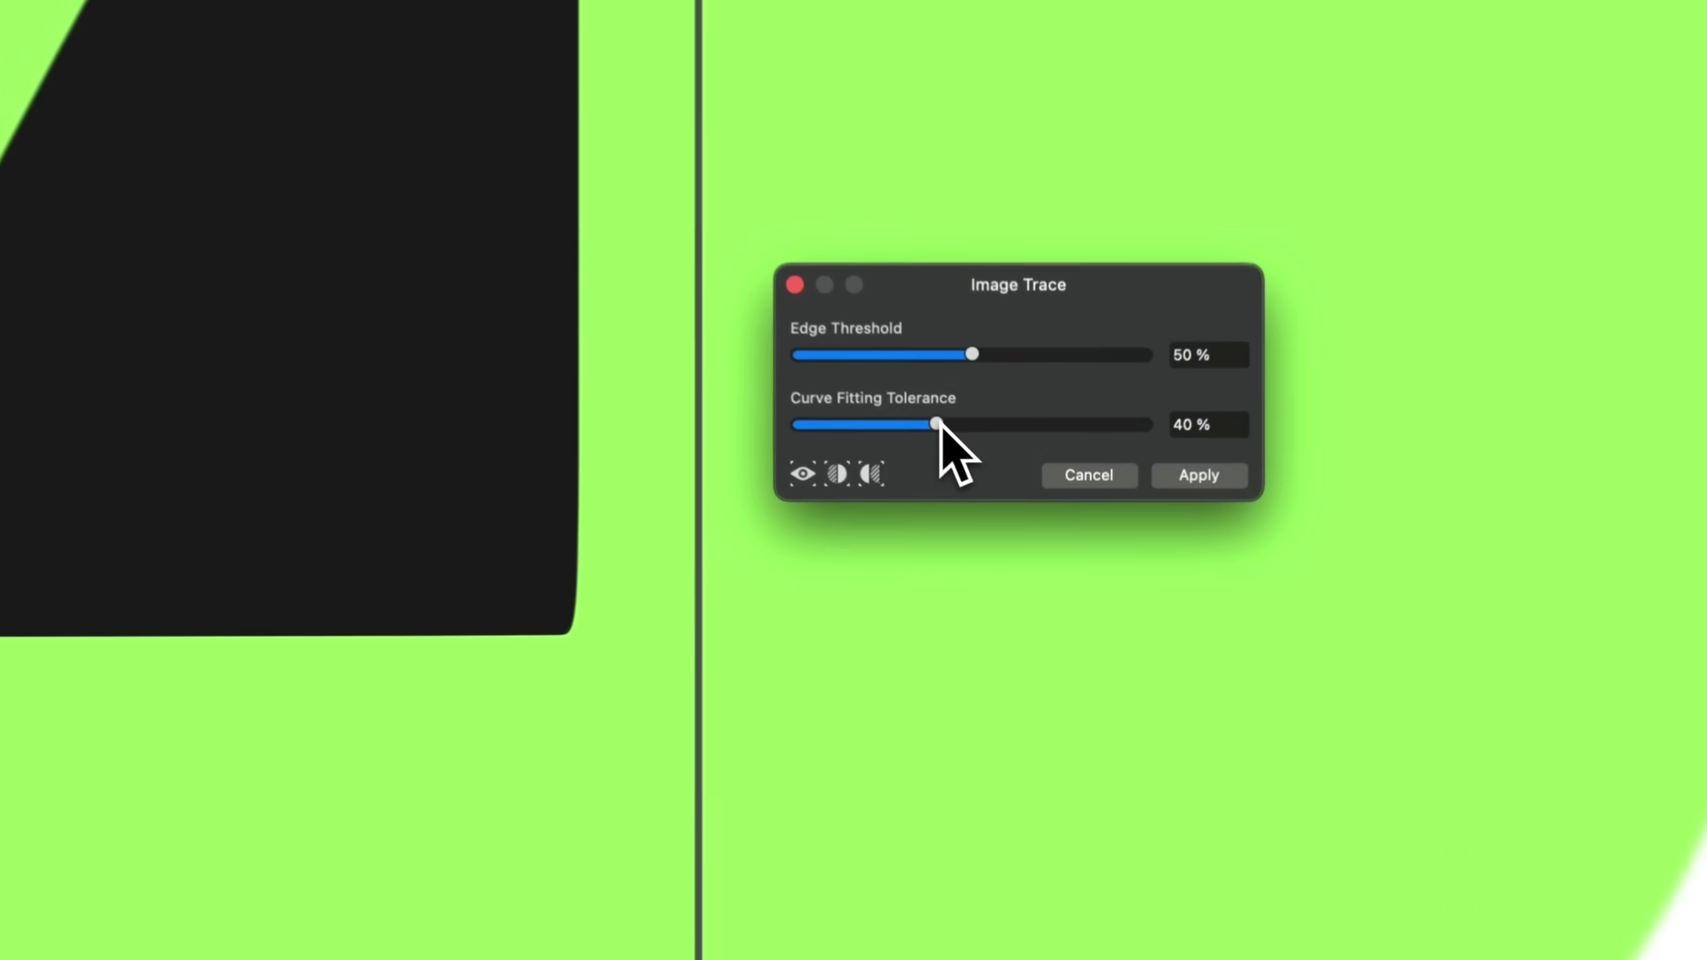
# Try curve fitting tolerance at 46%, 0% and 100%, checking the edges, then settle on 0%.
pyautogui.moveTo(996, 512); pyautogui.dragTo(1010, 515)
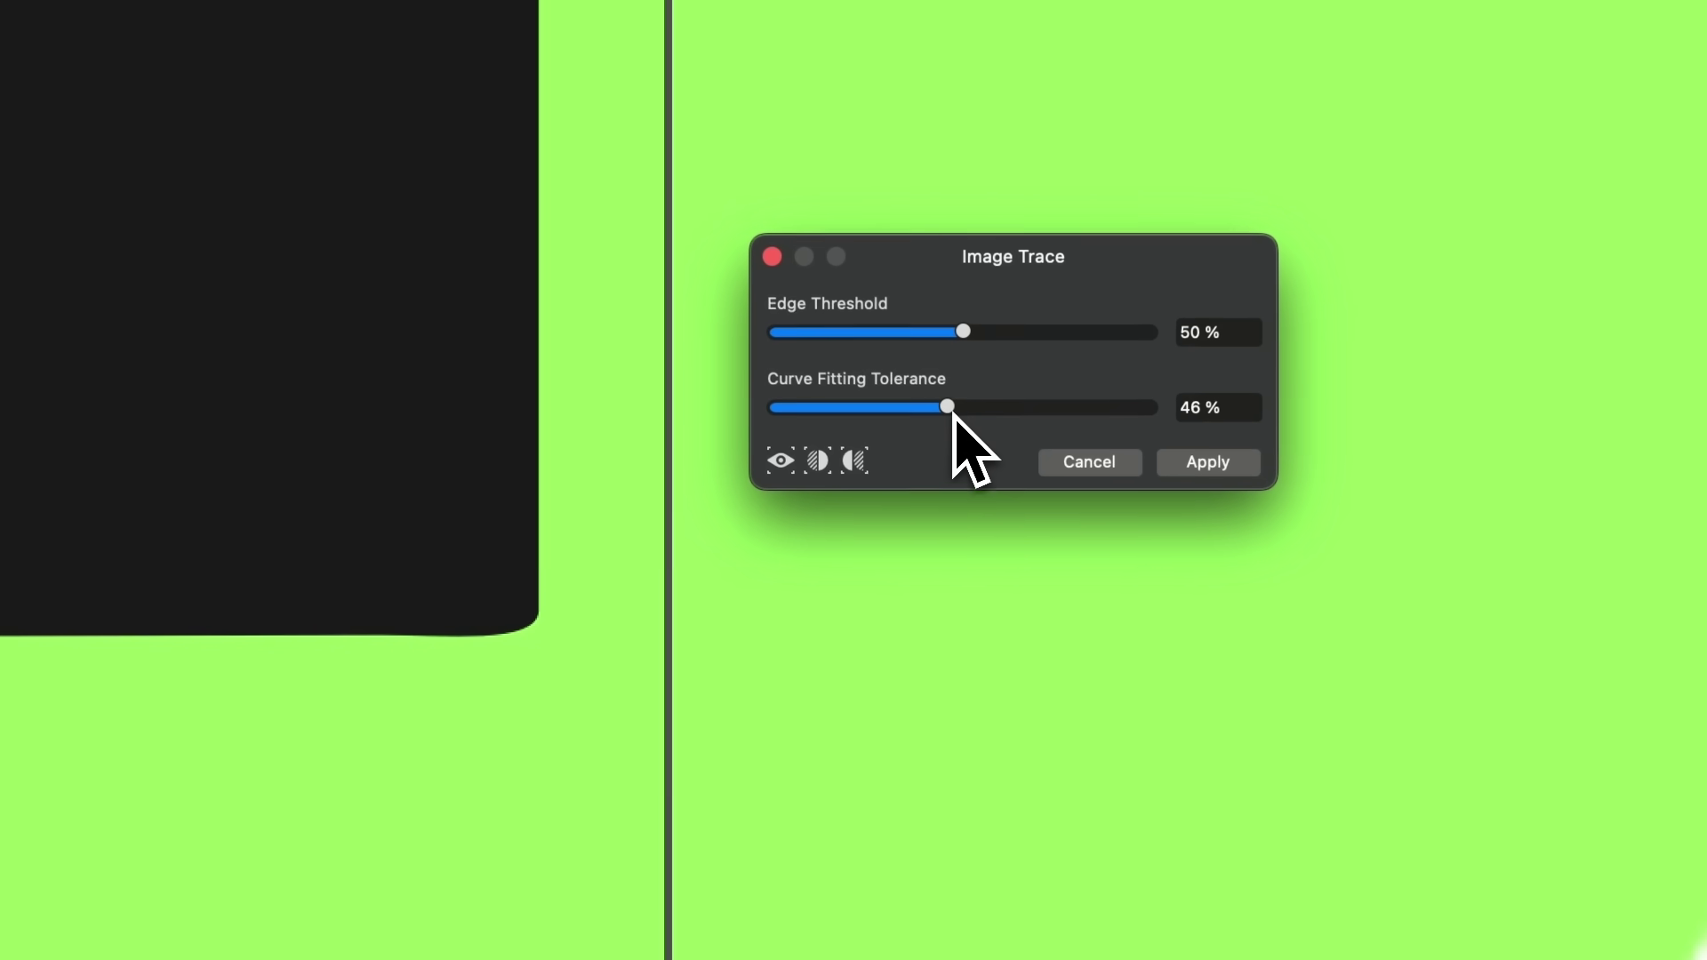
pyautogui.moveTo(953, 416); pyautogui.dragTo(761, 424)
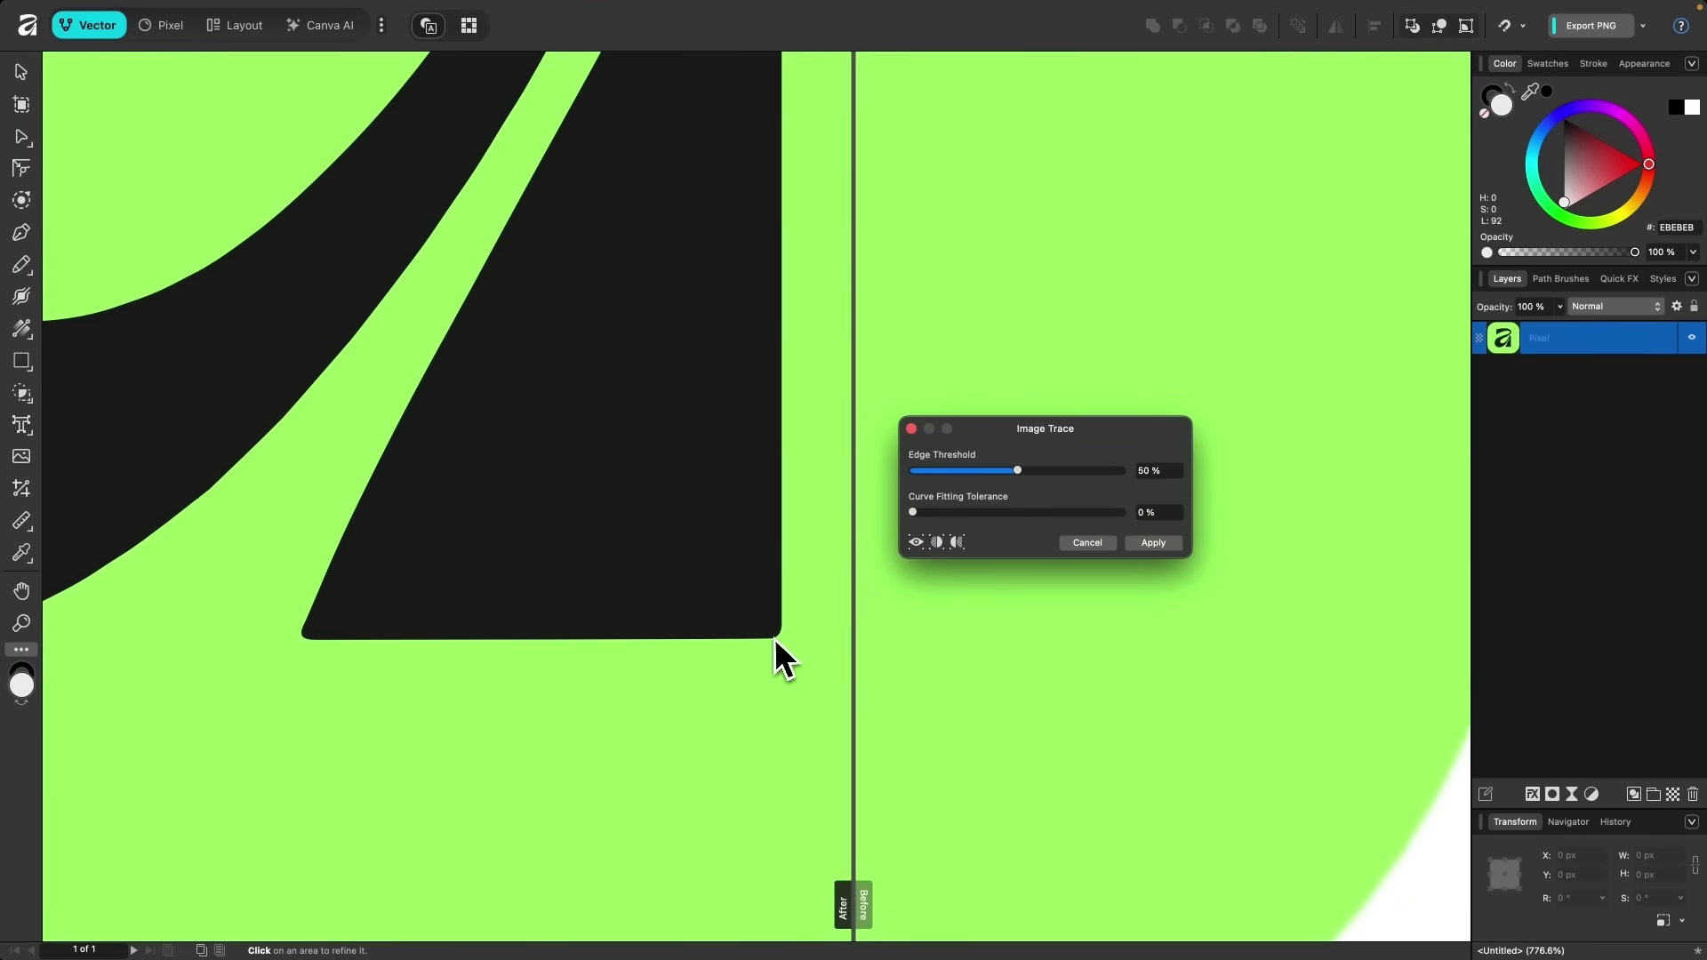
pyautogui.moveTo(913, 512); pyautogui.dragTo(1200, 543)
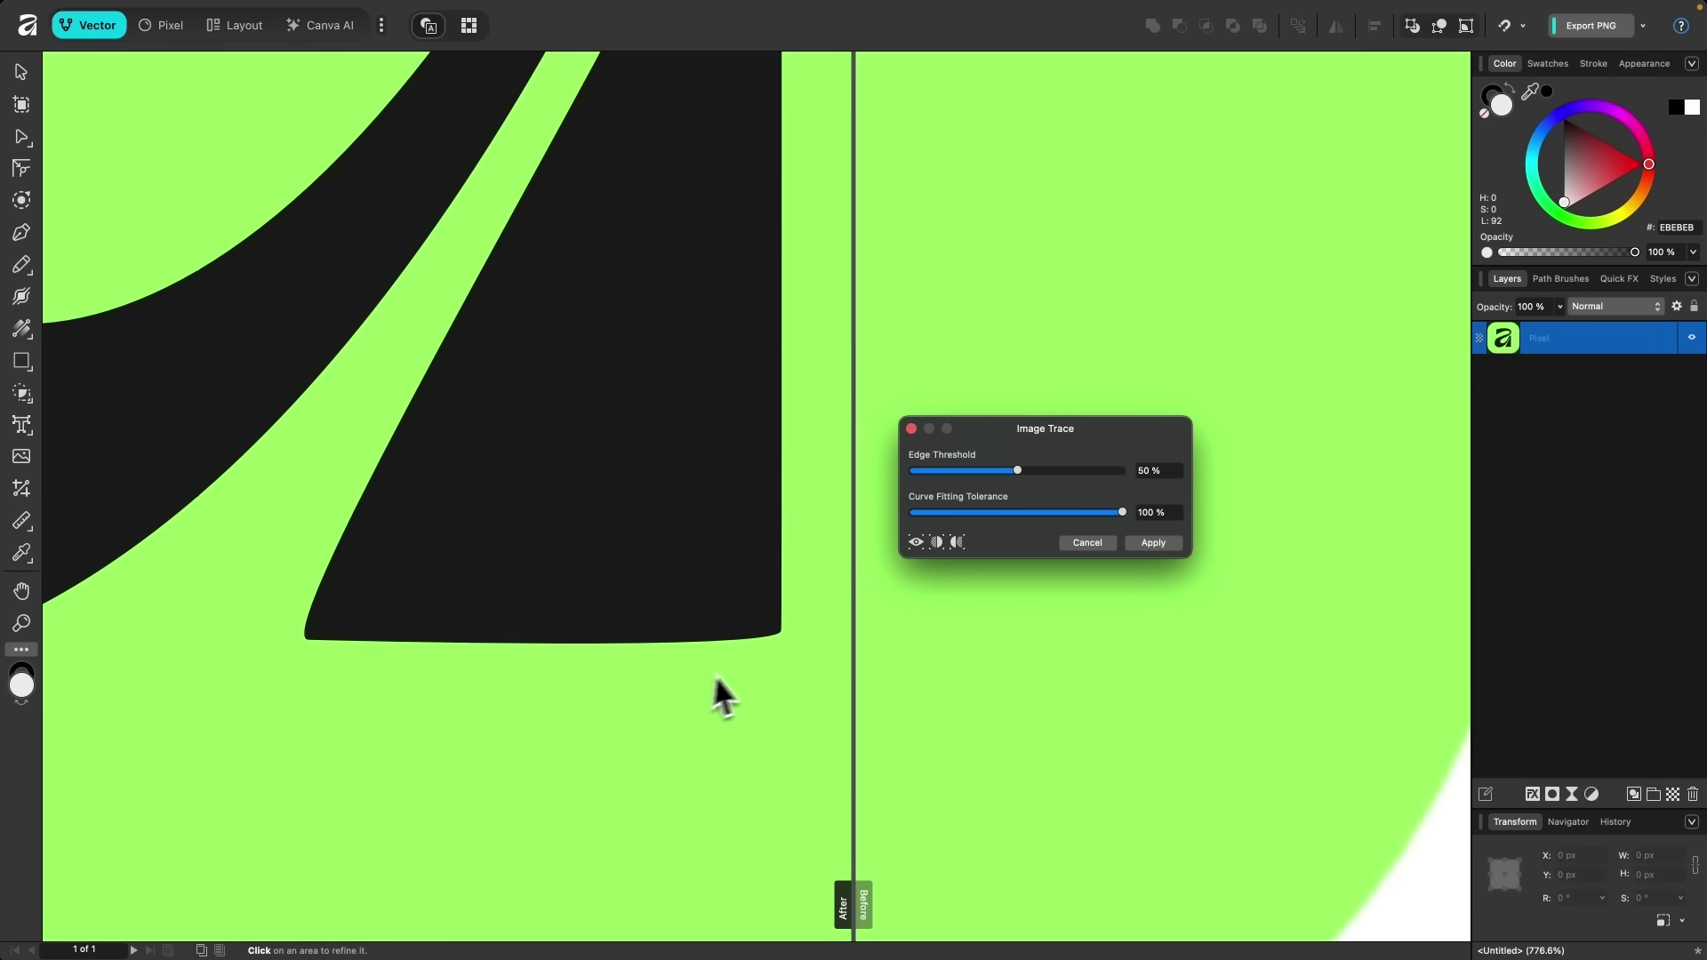
pyautogui.scroll(5, 779, 662)
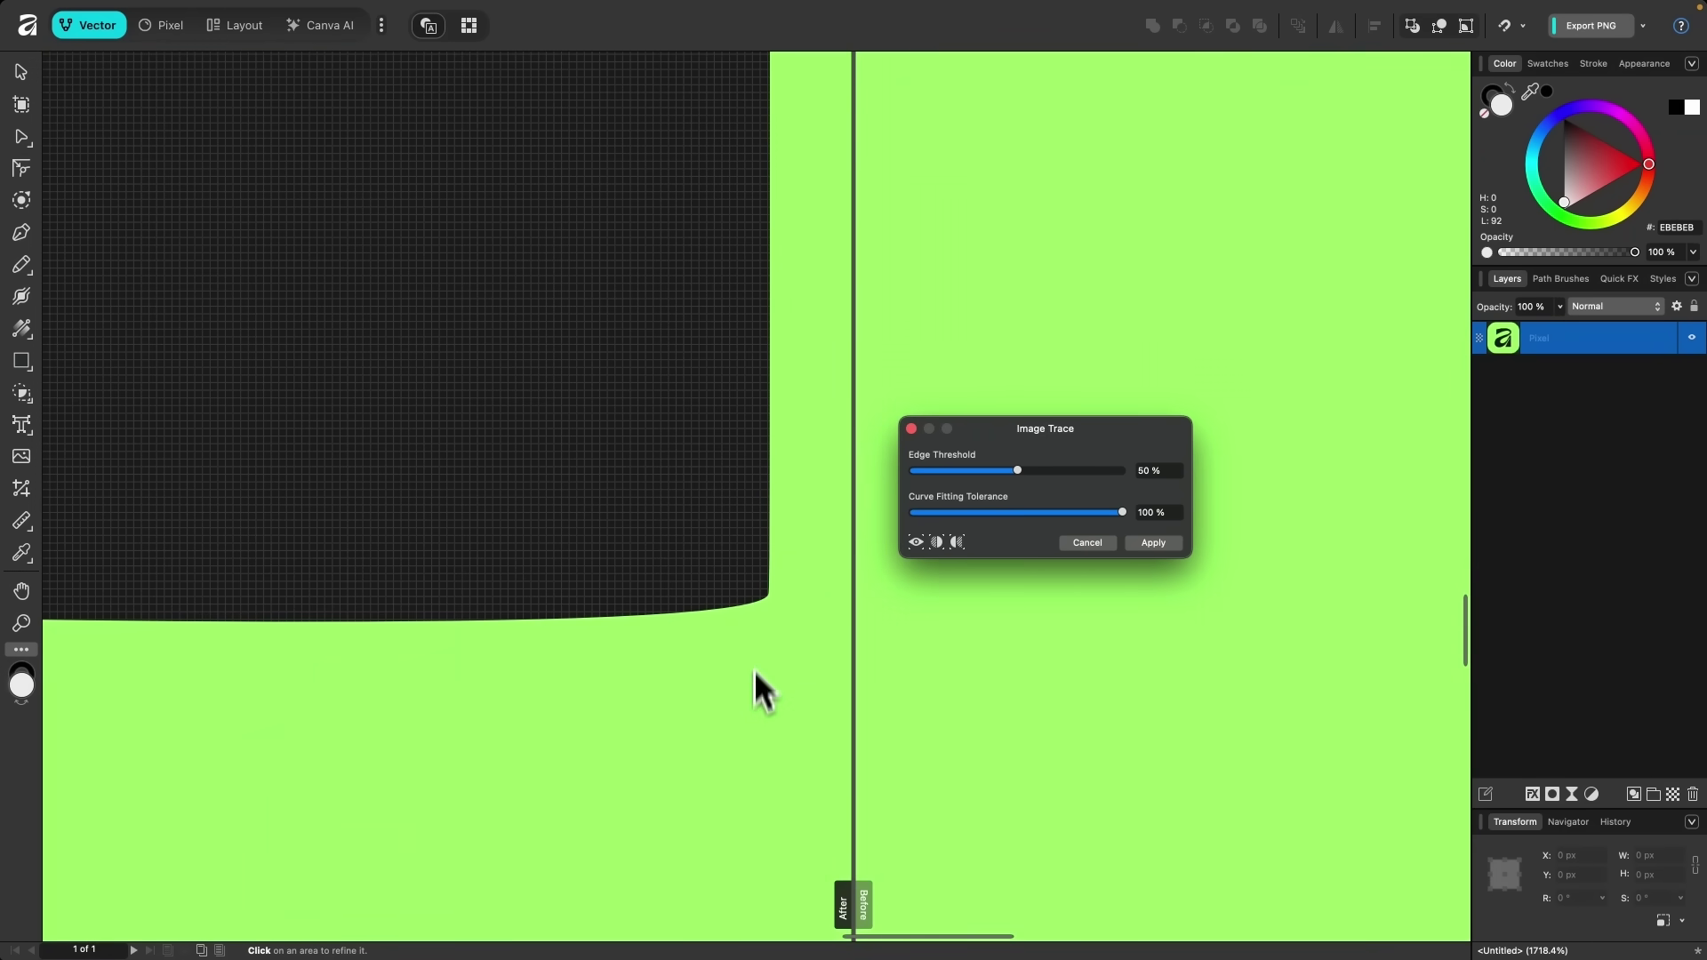
pyautogui.scroll(-5, 754, 702)
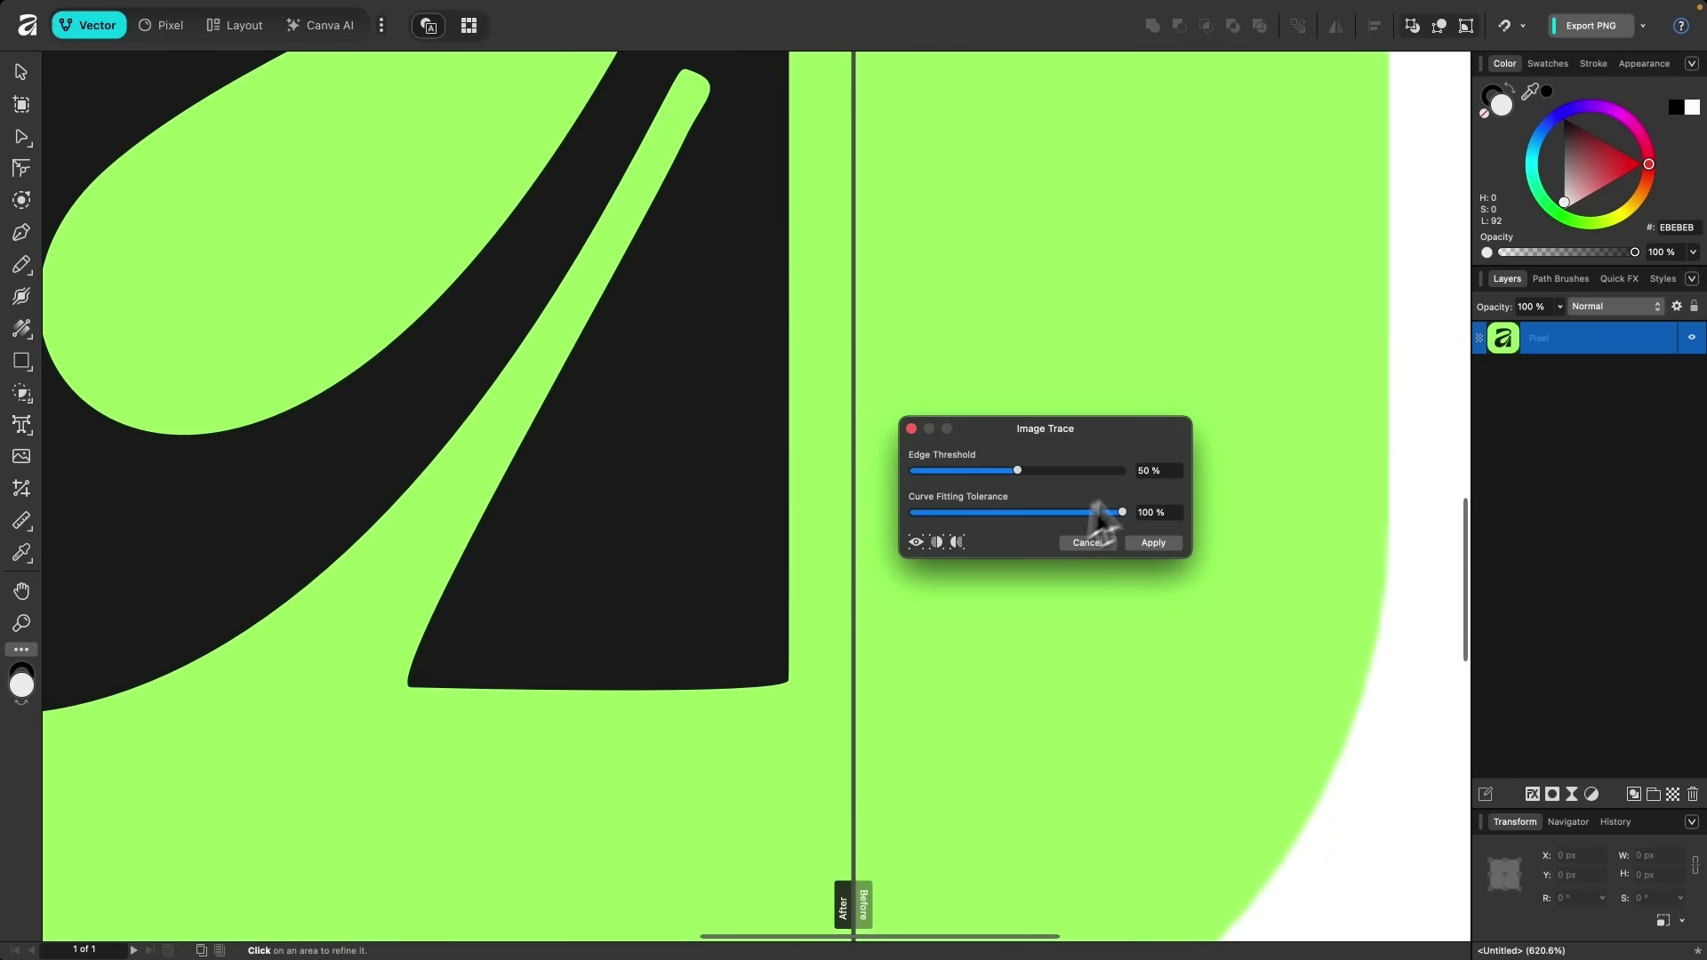
pyautogui.moveTo(1124, 513); pyautogui.dragTo(896, 515)
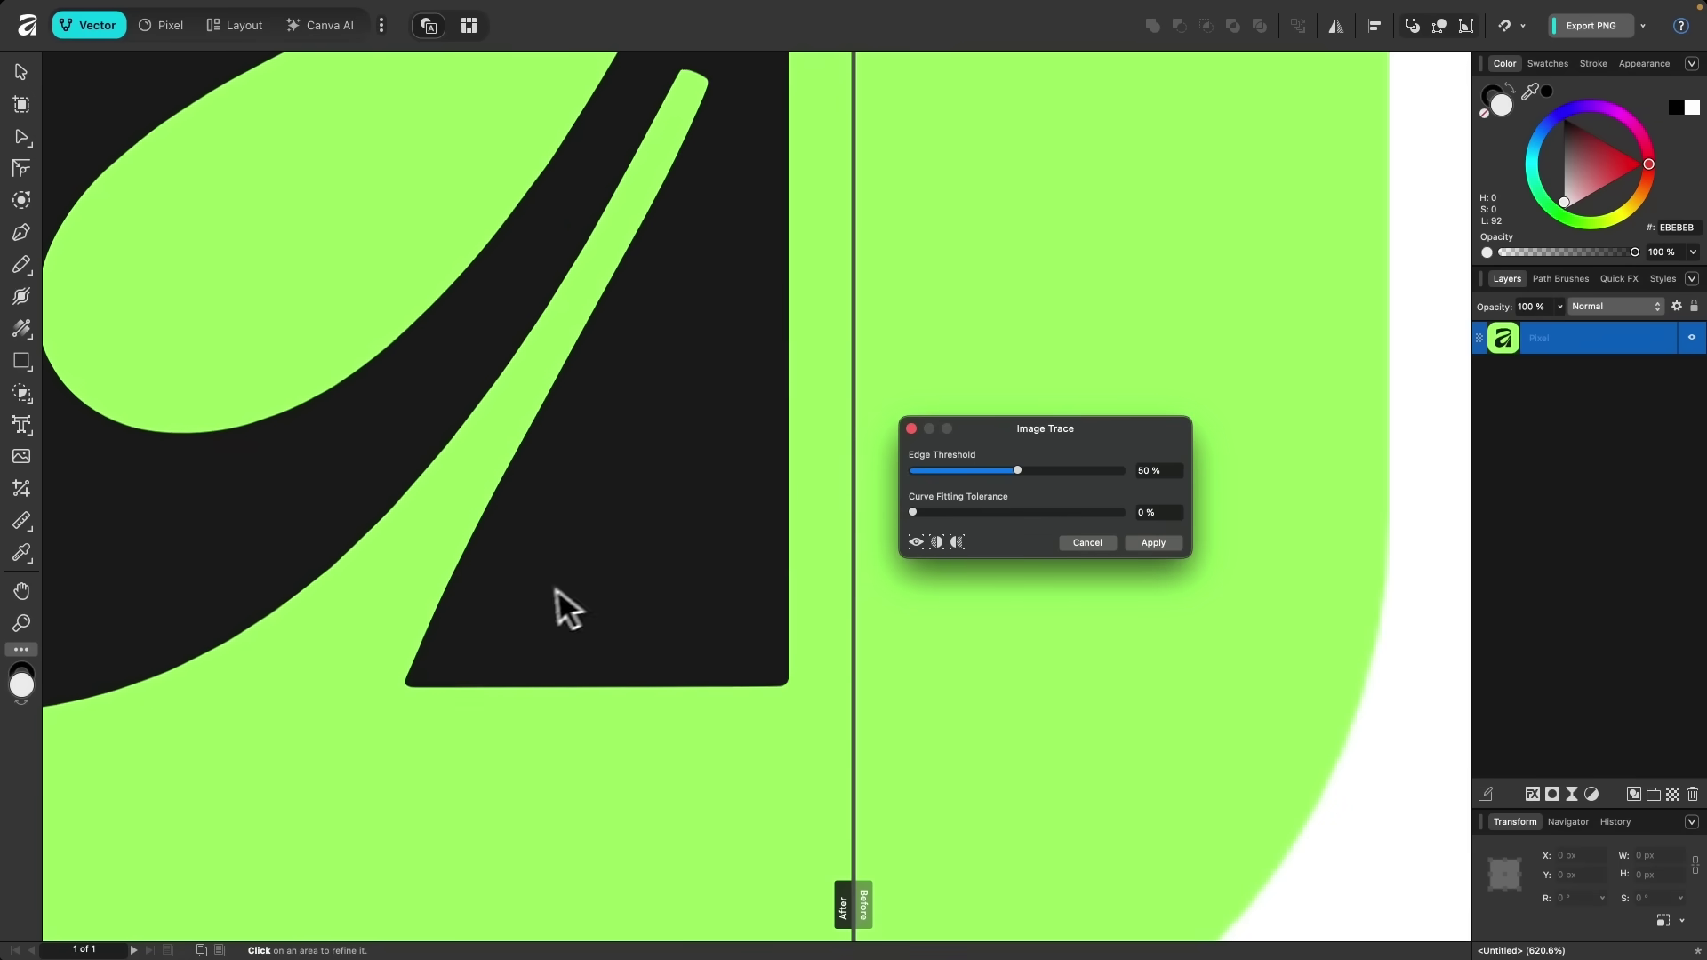
pyautogui.scroll(-3, 558, 589)
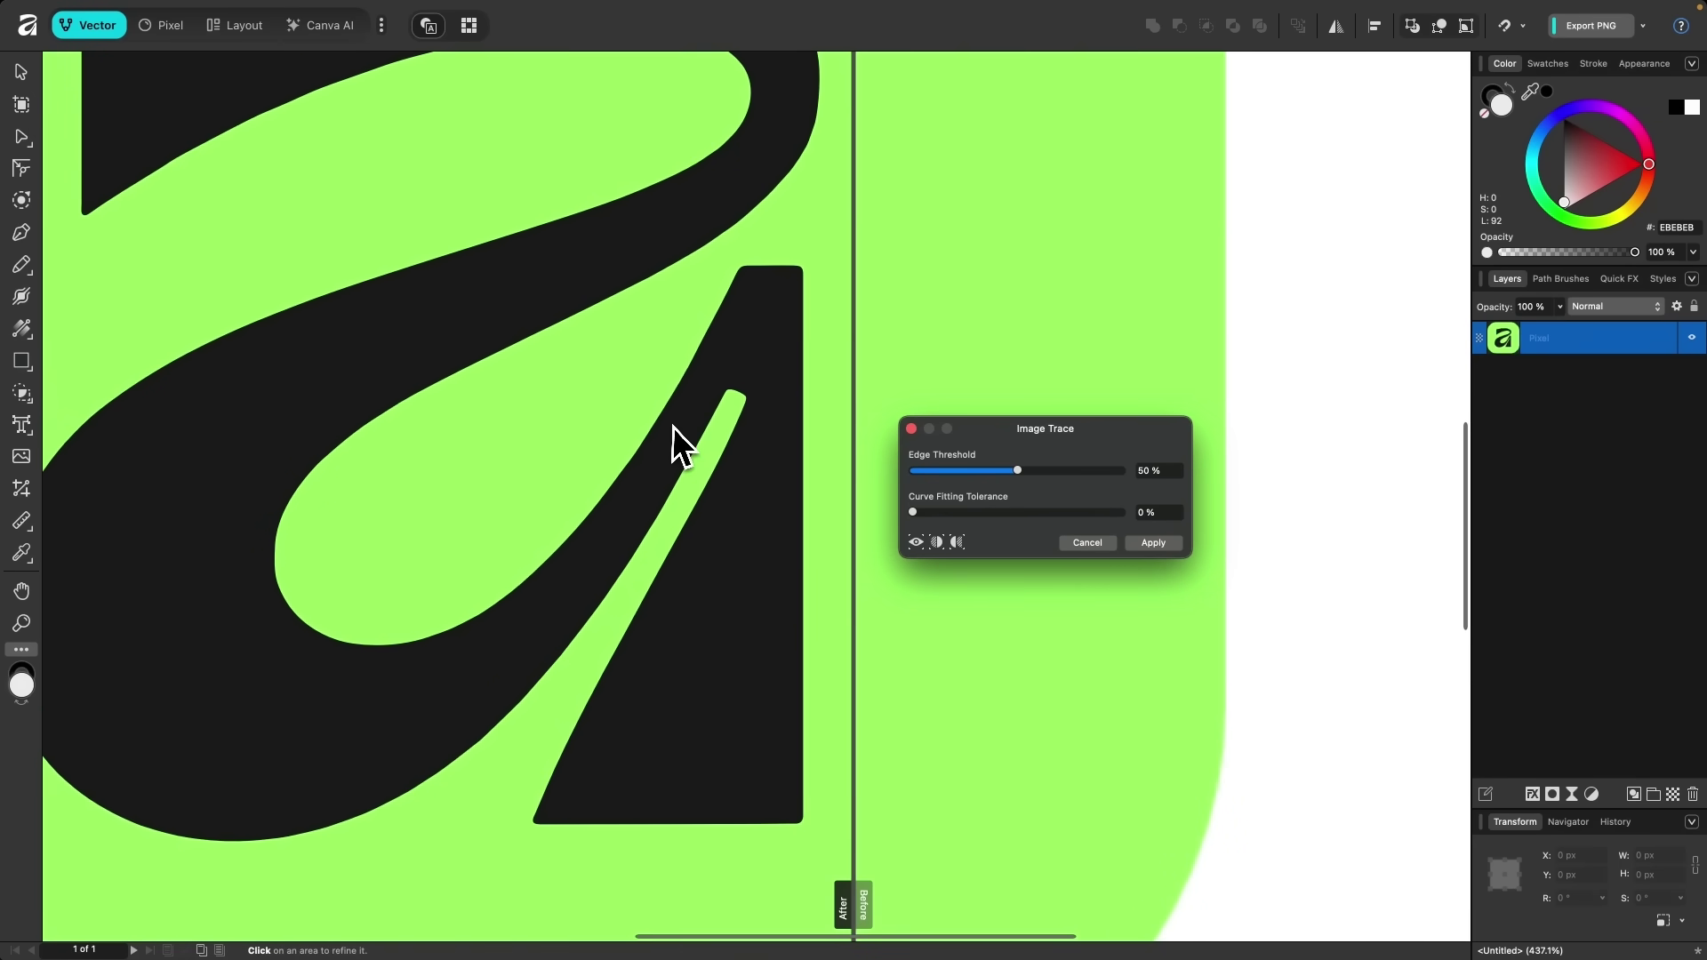
pyautogui.scroll(12, 738, 391)
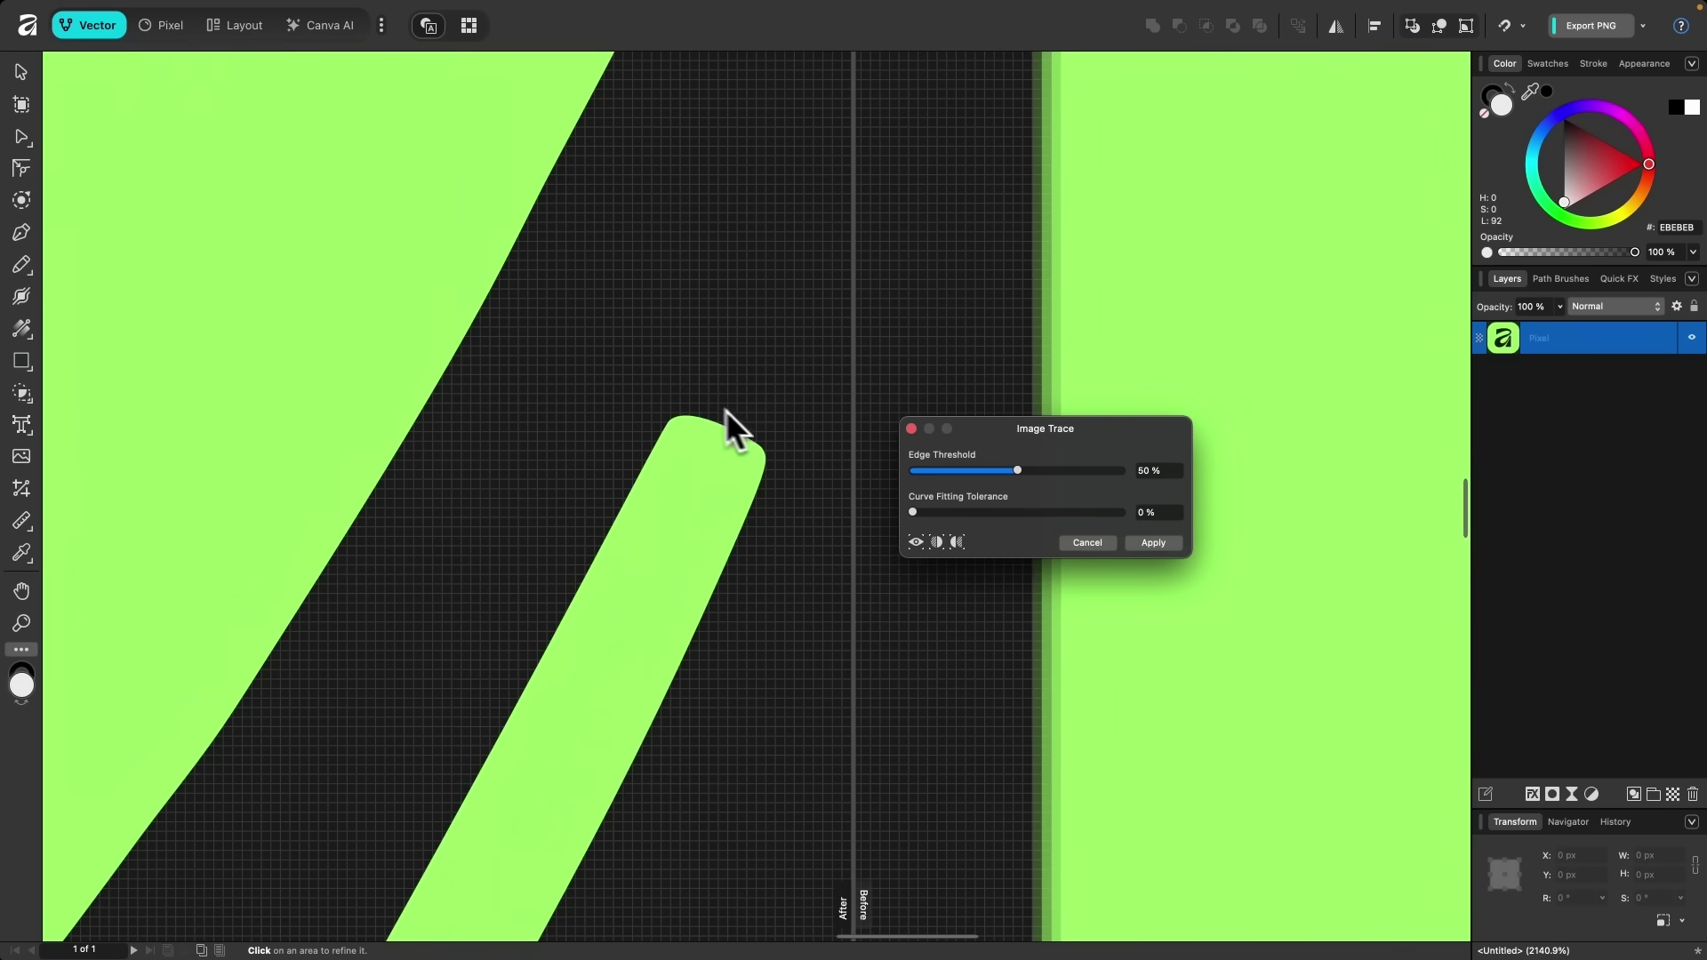
pyautogui.hscroll(-5, 763, 446)
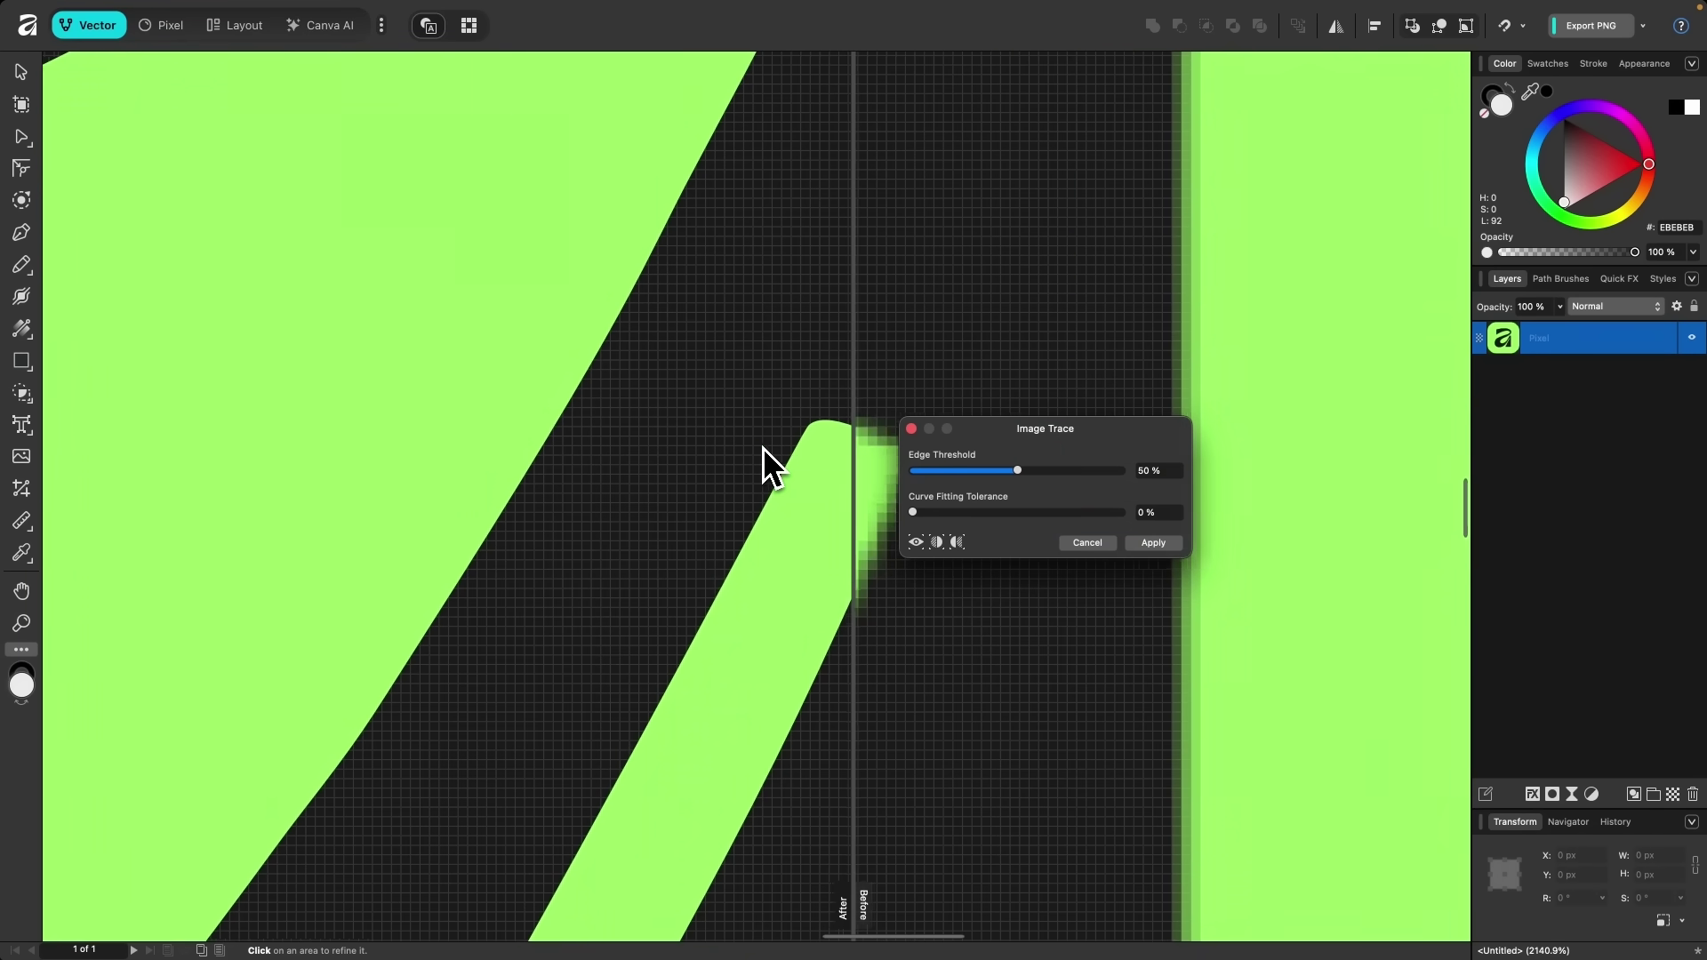
pyautogui.moveTo(1077, 442); pyautogui.dragTo(1262, 591)
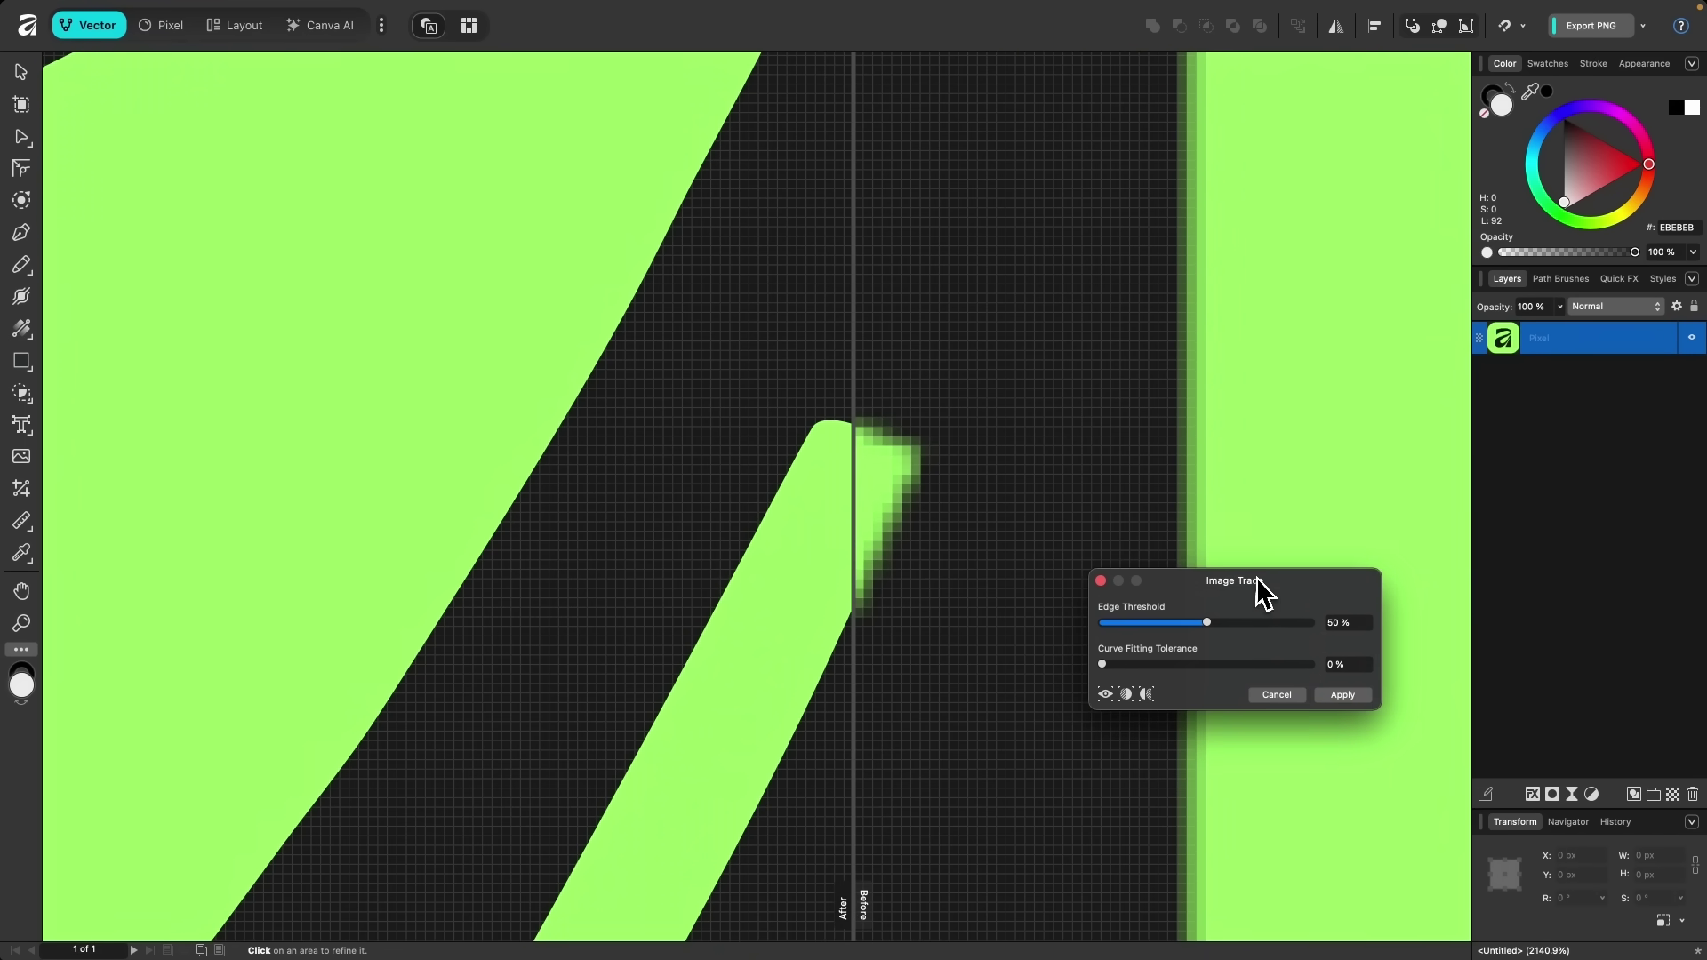
pyautogui.scroll(-3, 1037, 313)
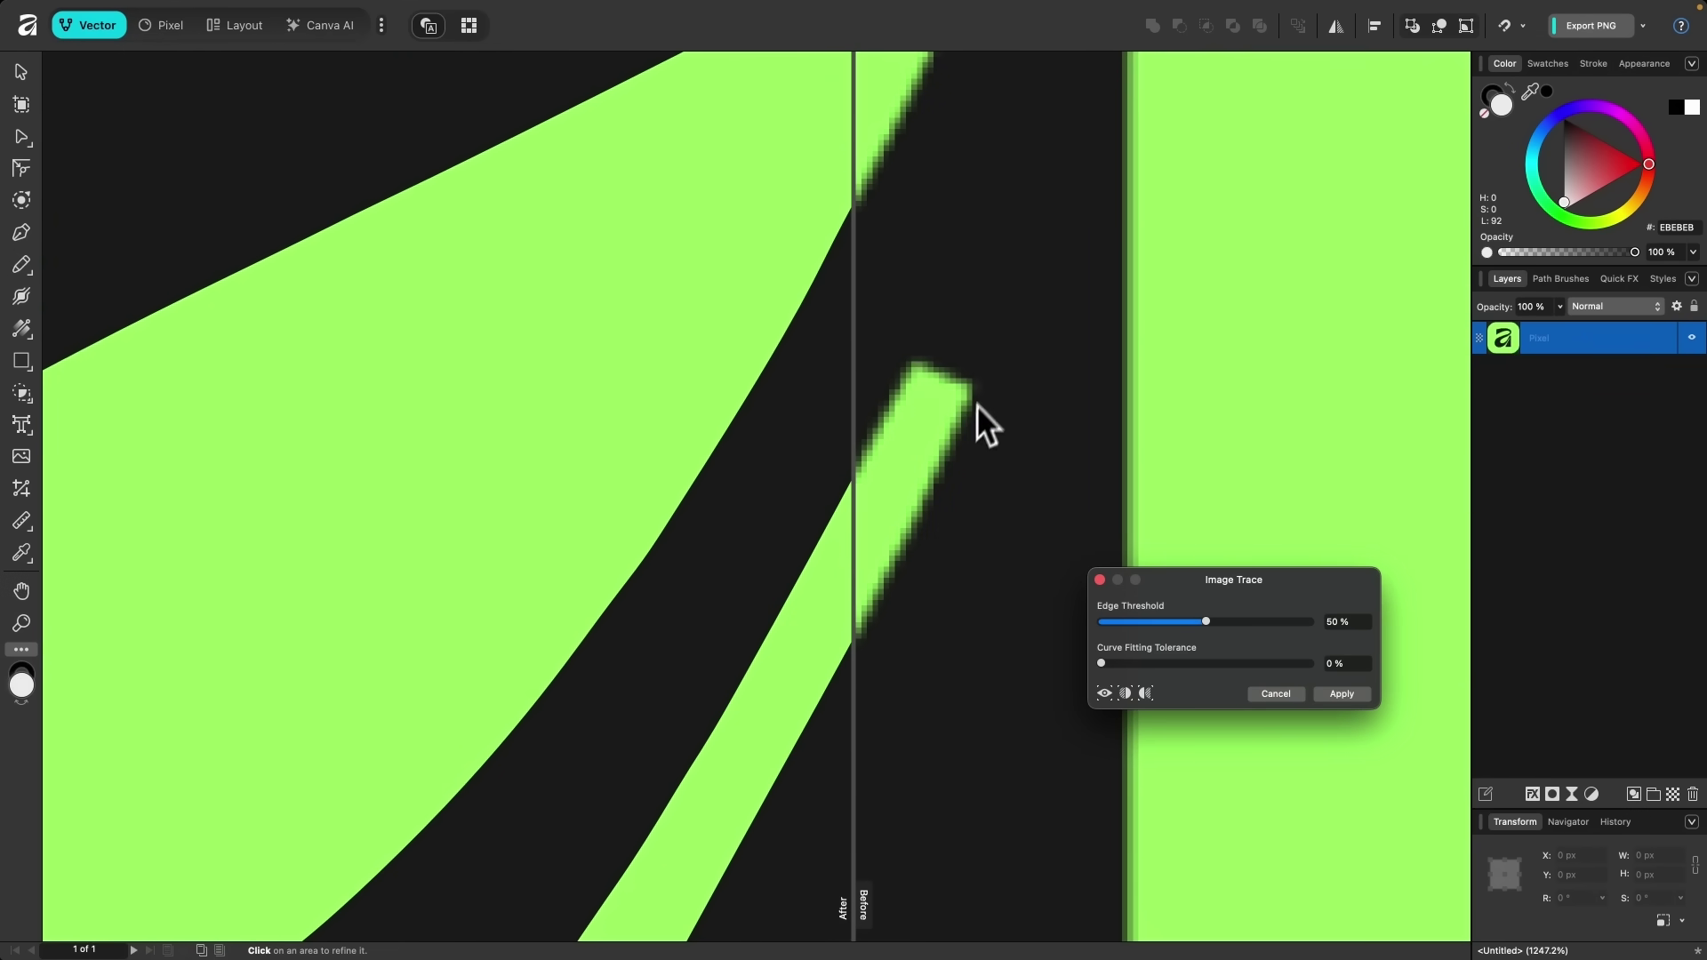
pyautogui.hscroll(3, 1049, 300)
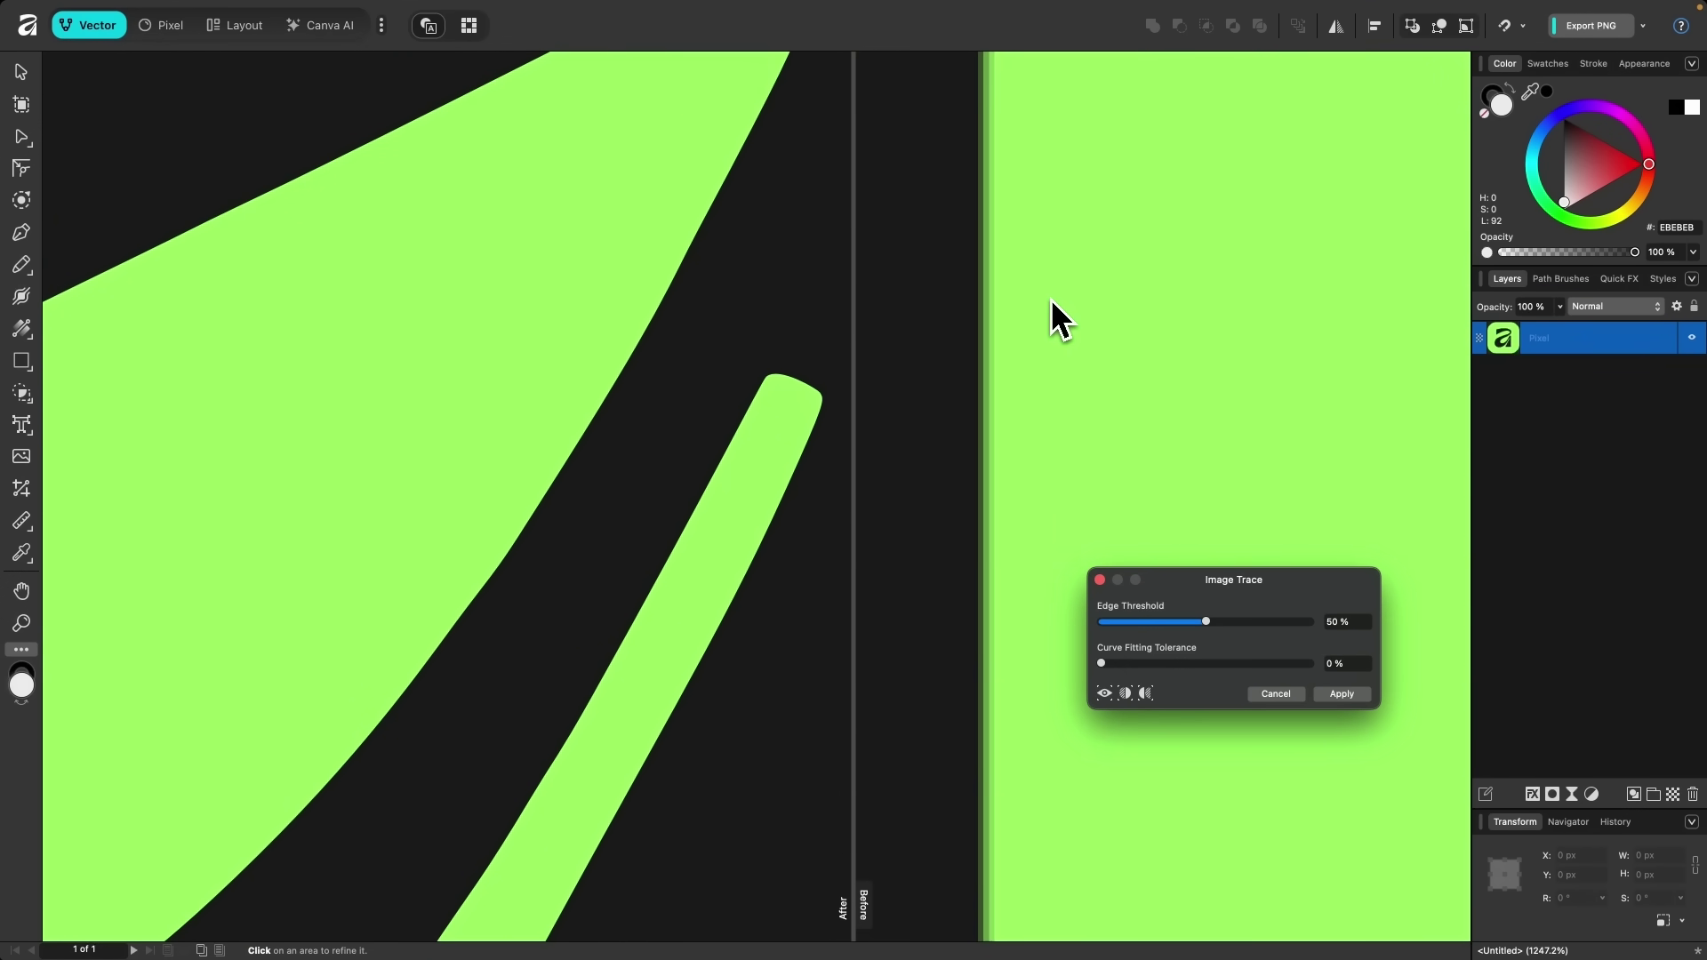
pyautogui.scroll(-8, 1051, 299)
pyautogui.scroll(-4, 1051, 298)
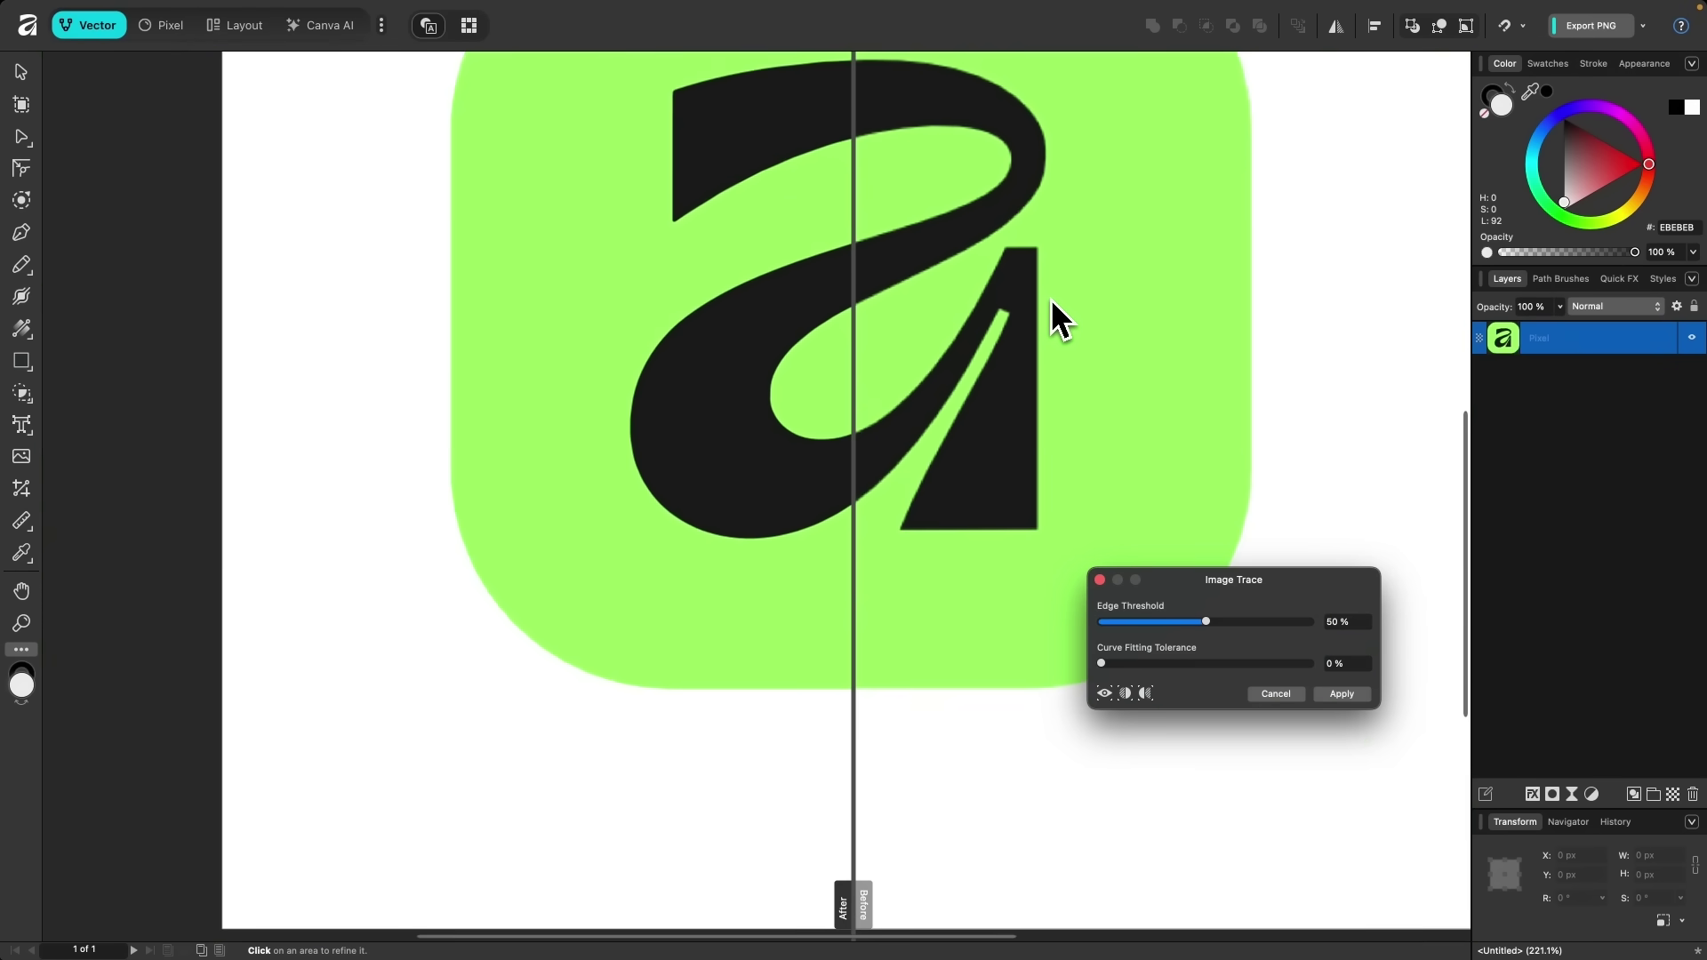
pyautogui.scroll(1, 1051, 299)
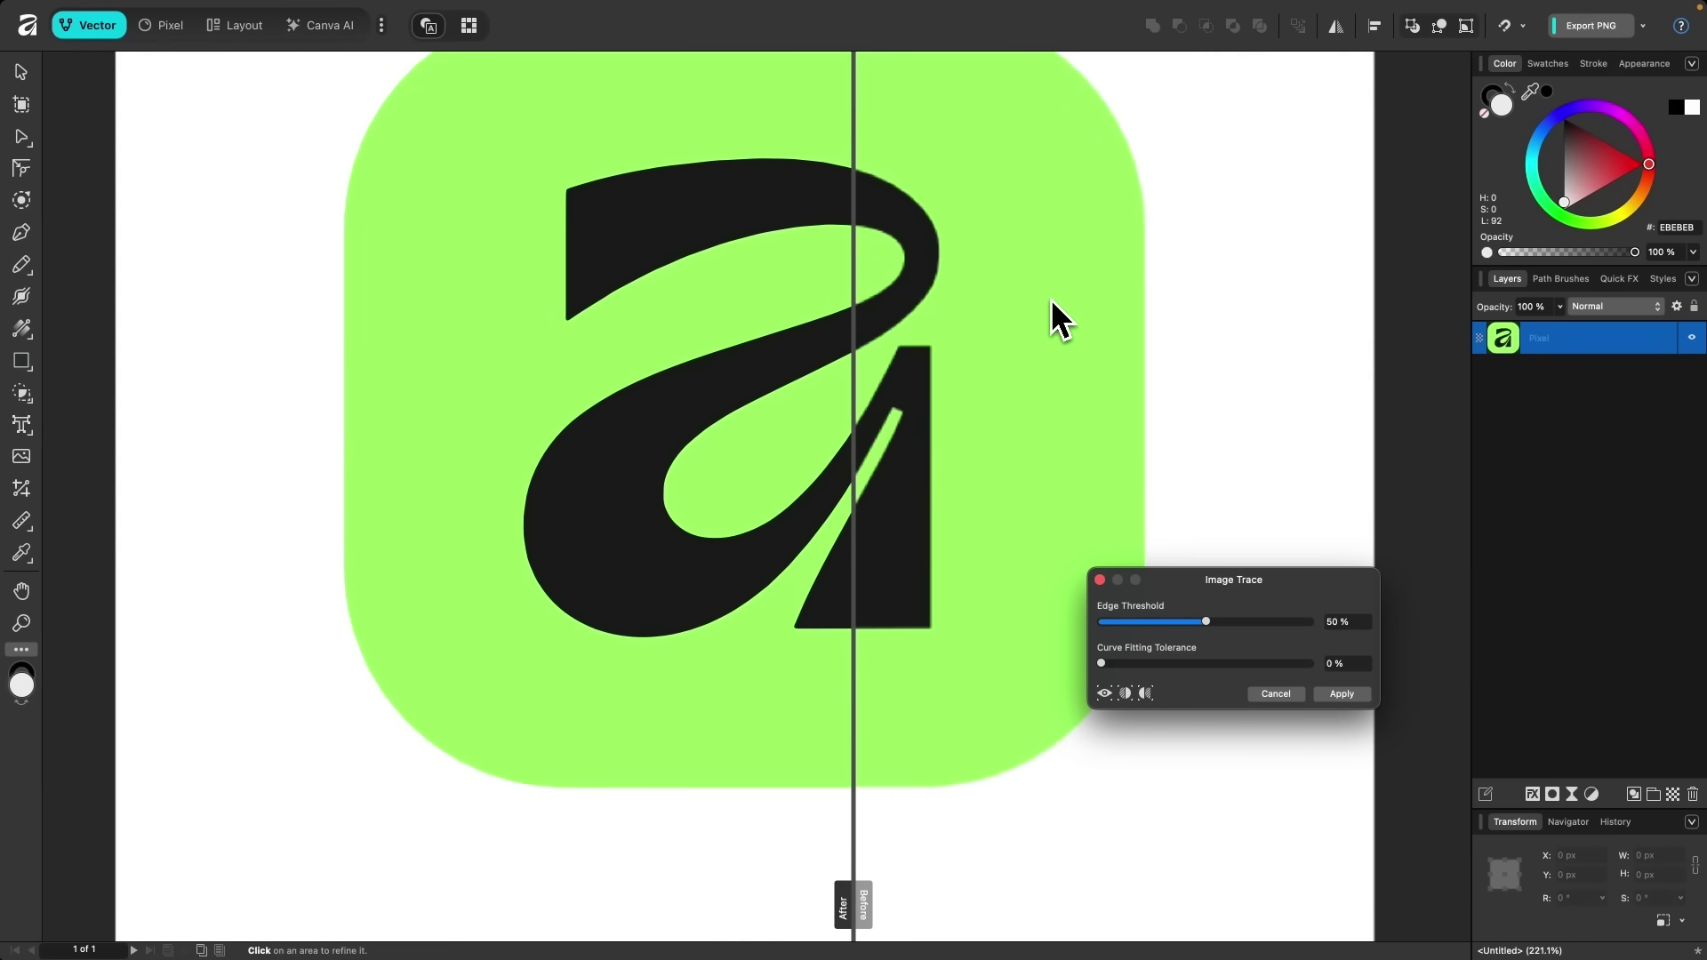
pyautogui.scroll(-3, 1030, 423)
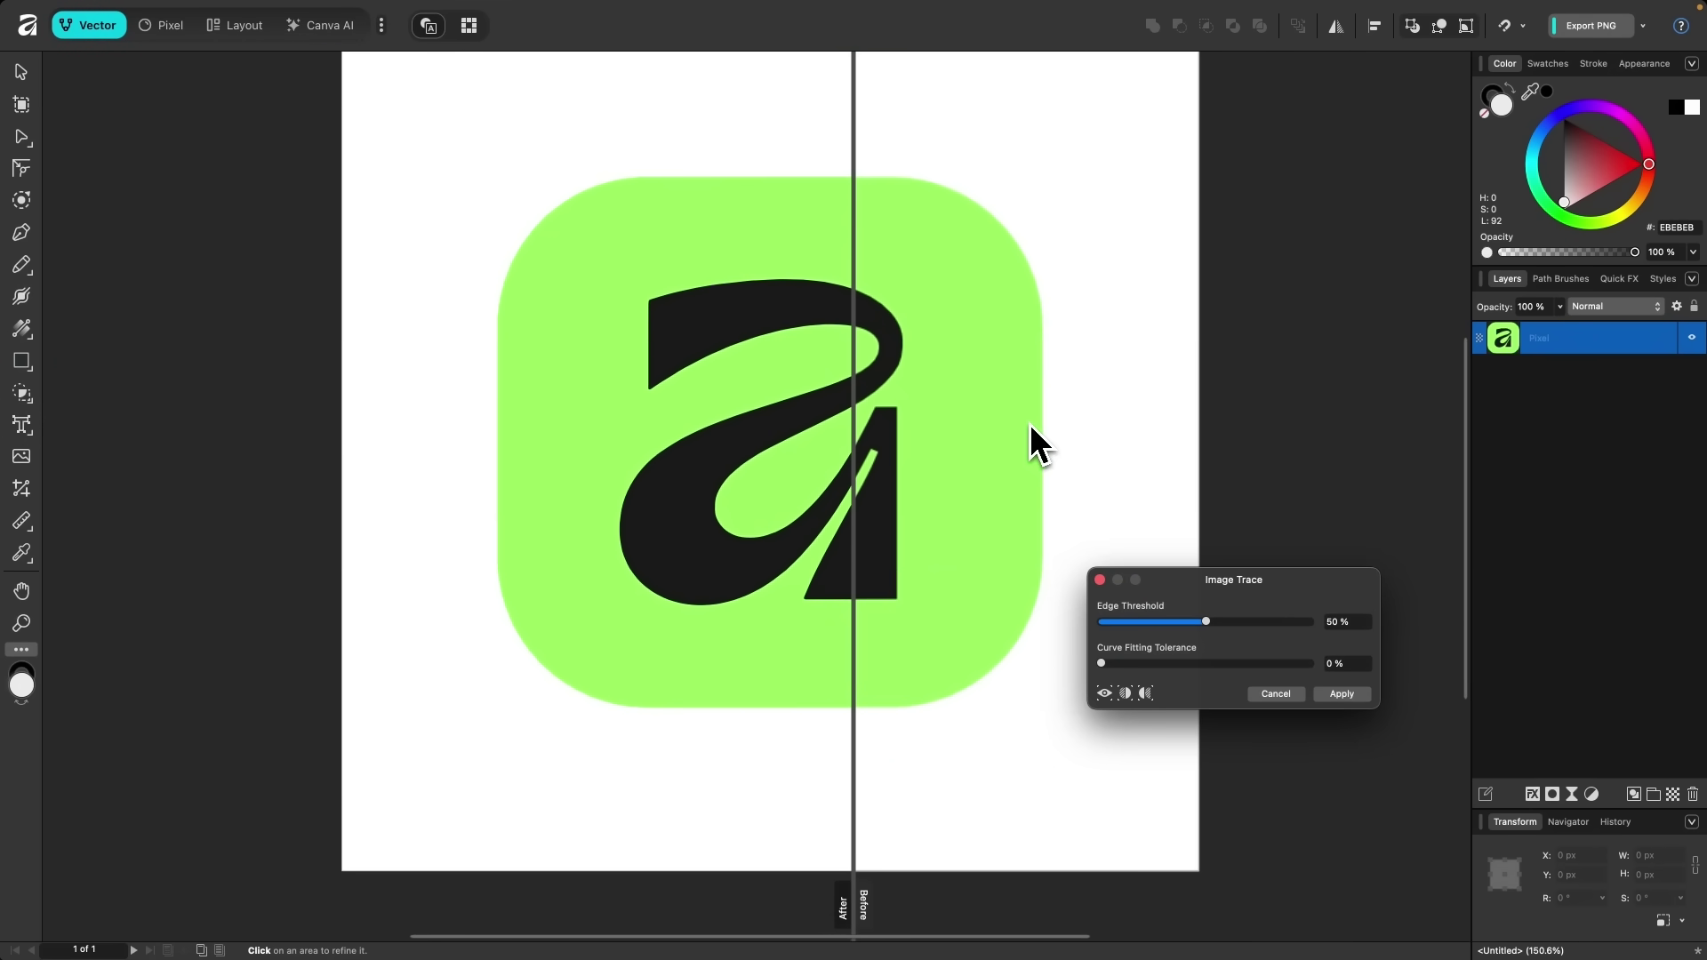
# Apply the image trace, then uncheck Force pixel alignment in the View > Snapping settings.
pyautogui.click(1357, 696)
pyautogui.scroll(-1, 632, 533)
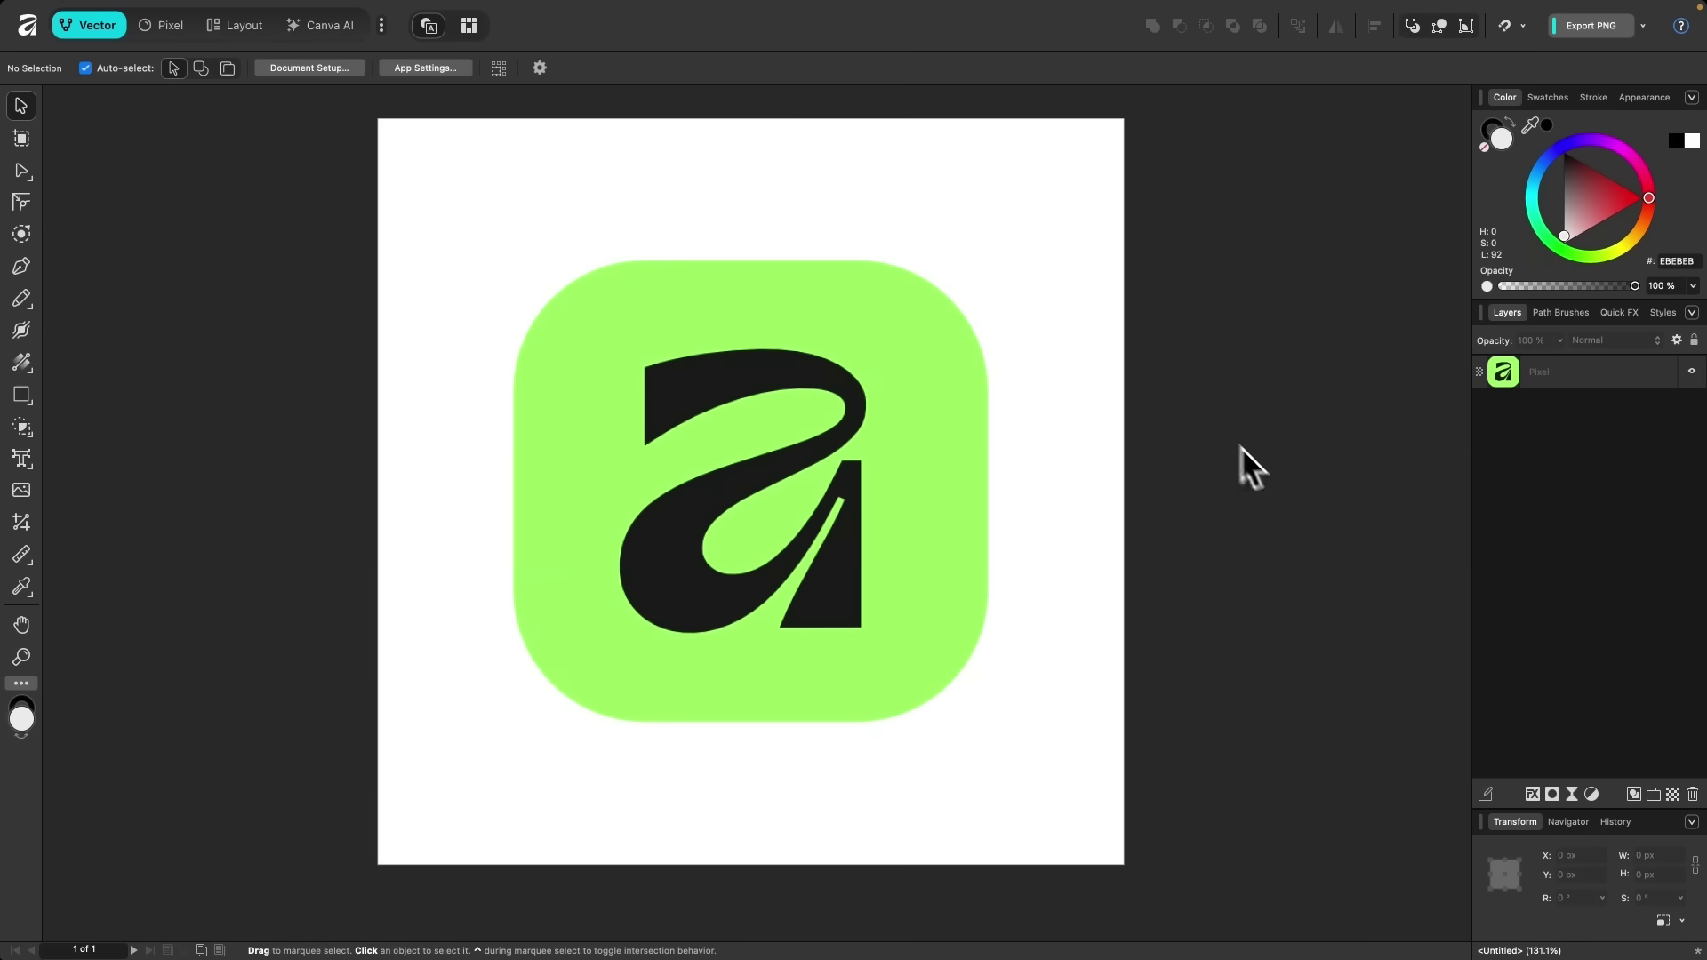
pyautogui.moveTo(523, 7)
pyautogui.click(458, 13)
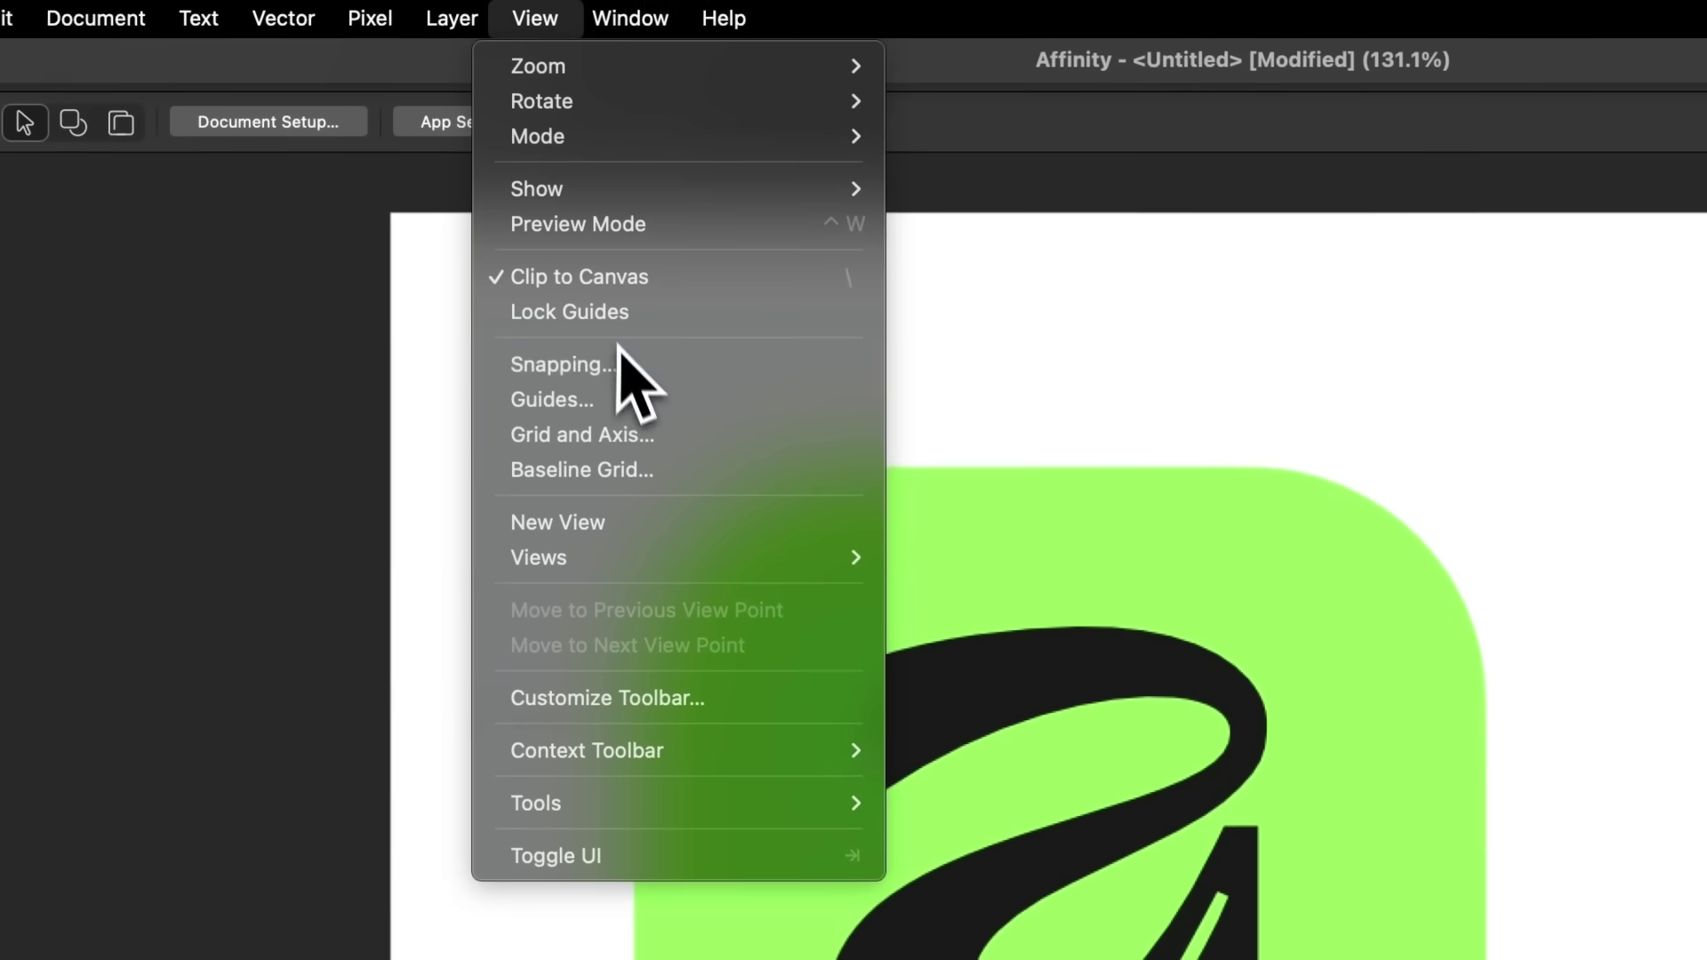
pyautogui.click(618, 363)
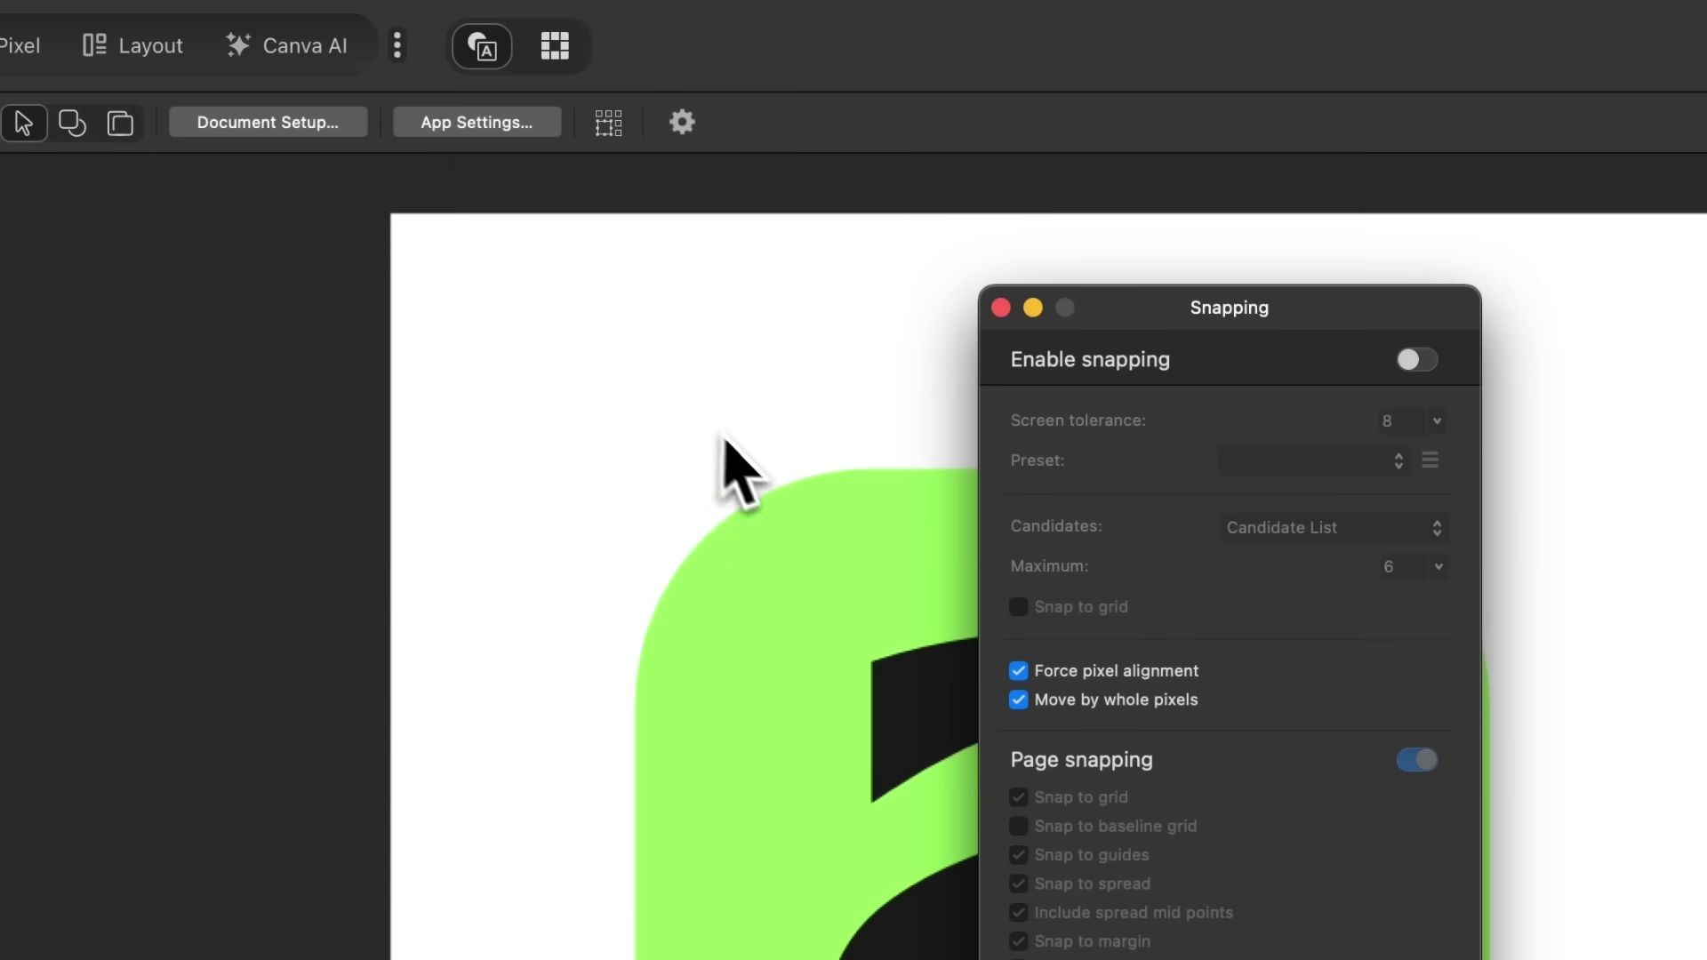
pyautogui.click(1023, 676)
pyautogui.click(1000, 308)
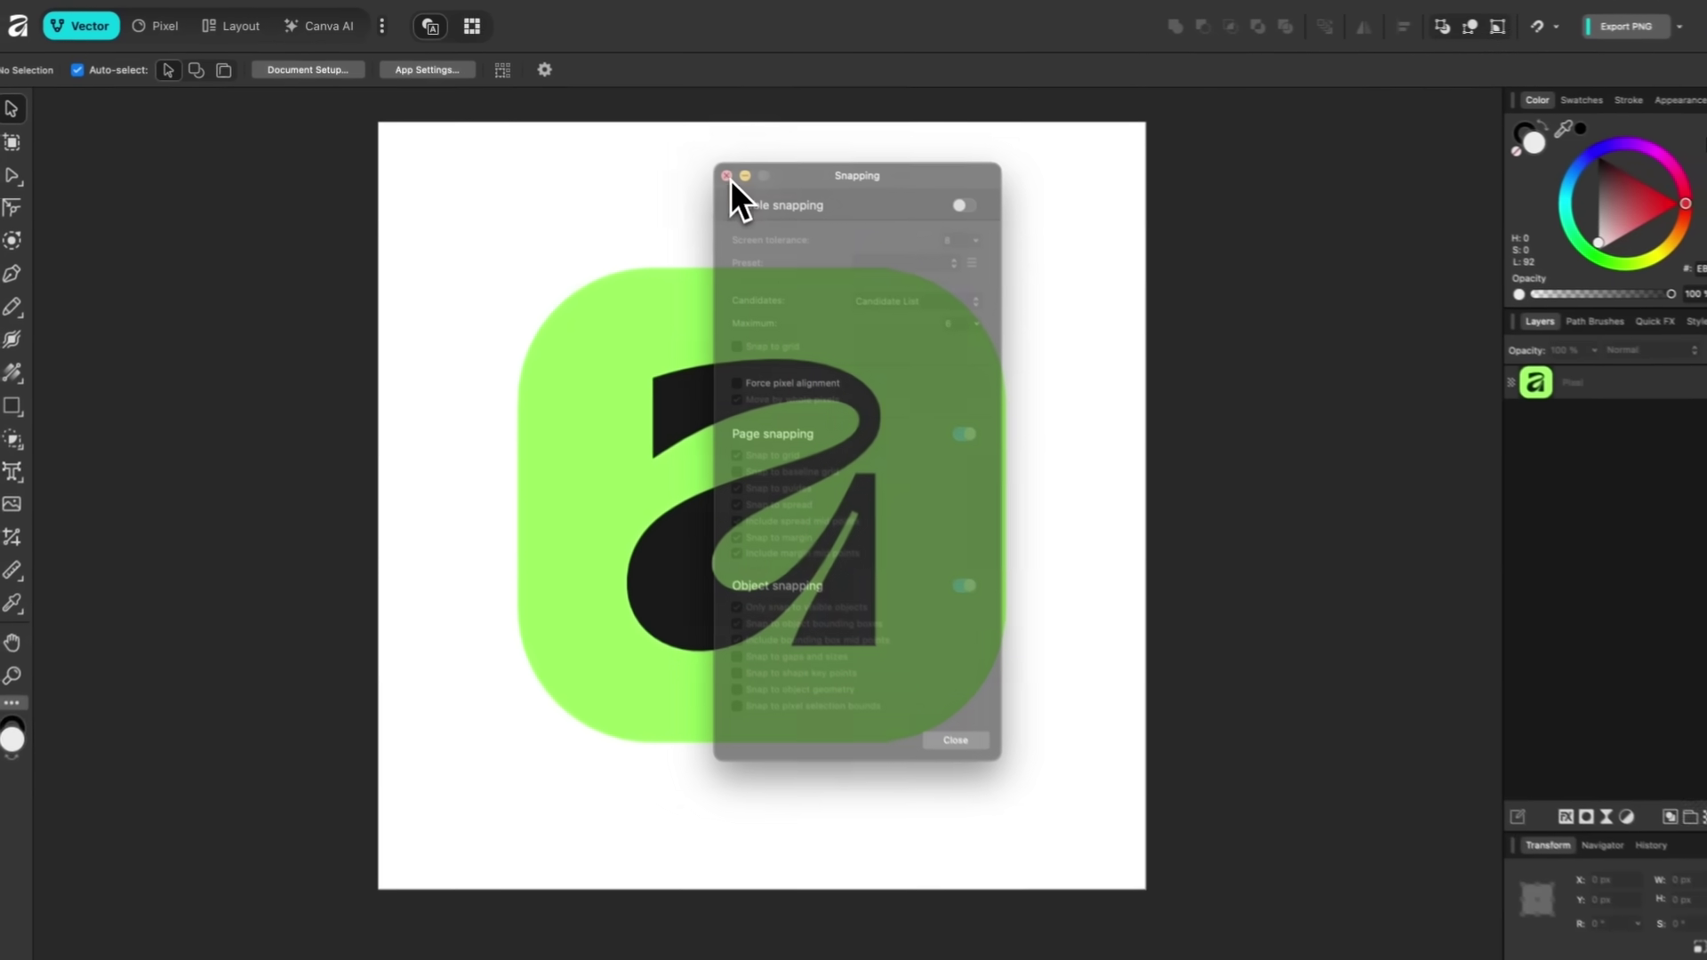
# Set the Pixel logo layer's opacity to 50%, deselect it, and zoom in on the 'a'.
pyautogui.click(1563, 376)
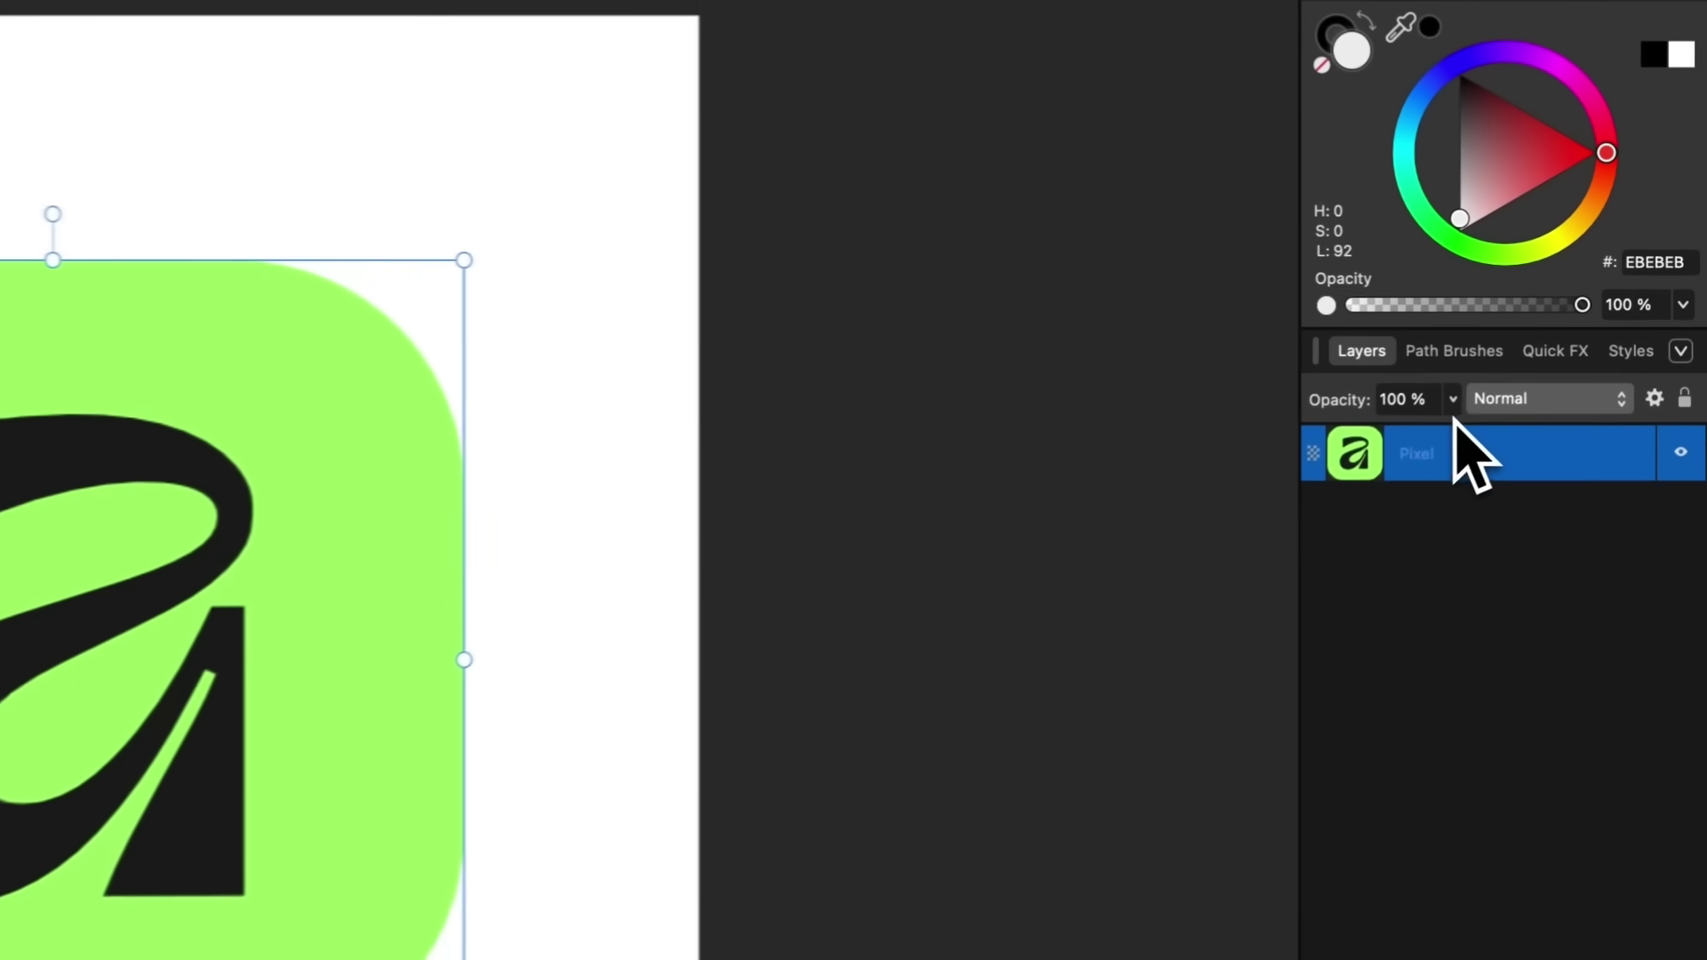
pyautogui.click(1453, 399)
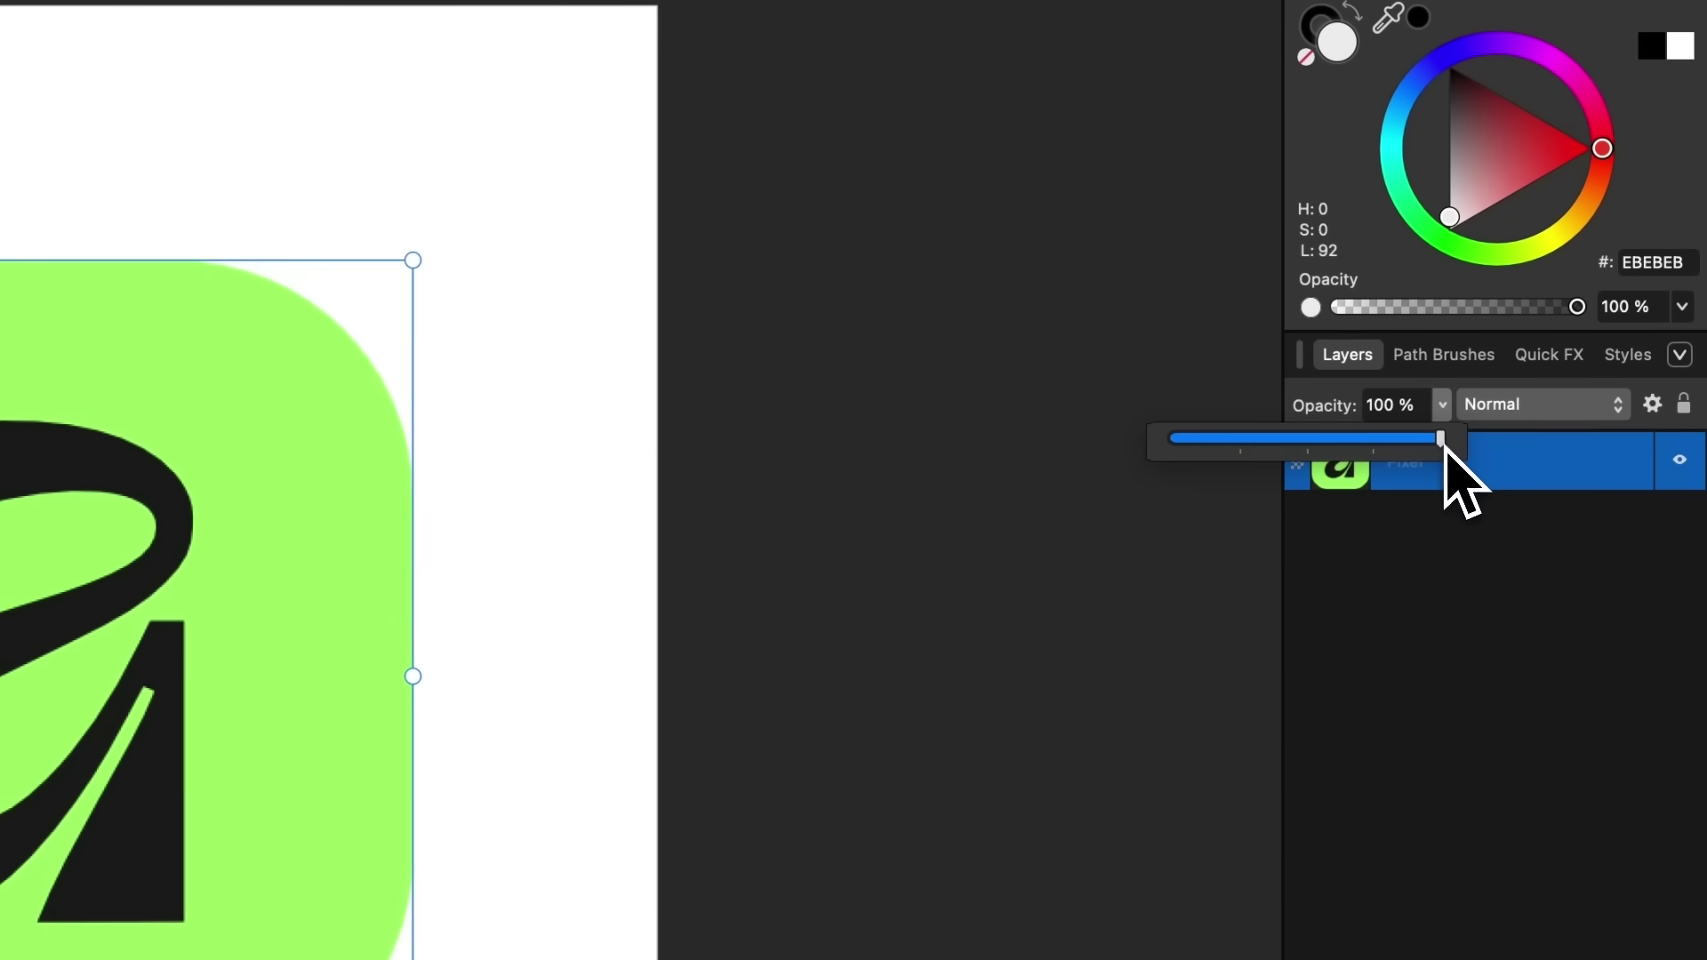
pyautogui.moveTo(1456, 424); pyautogui.dragTo(1324, 456)
pyautogui.click(1412, 767)
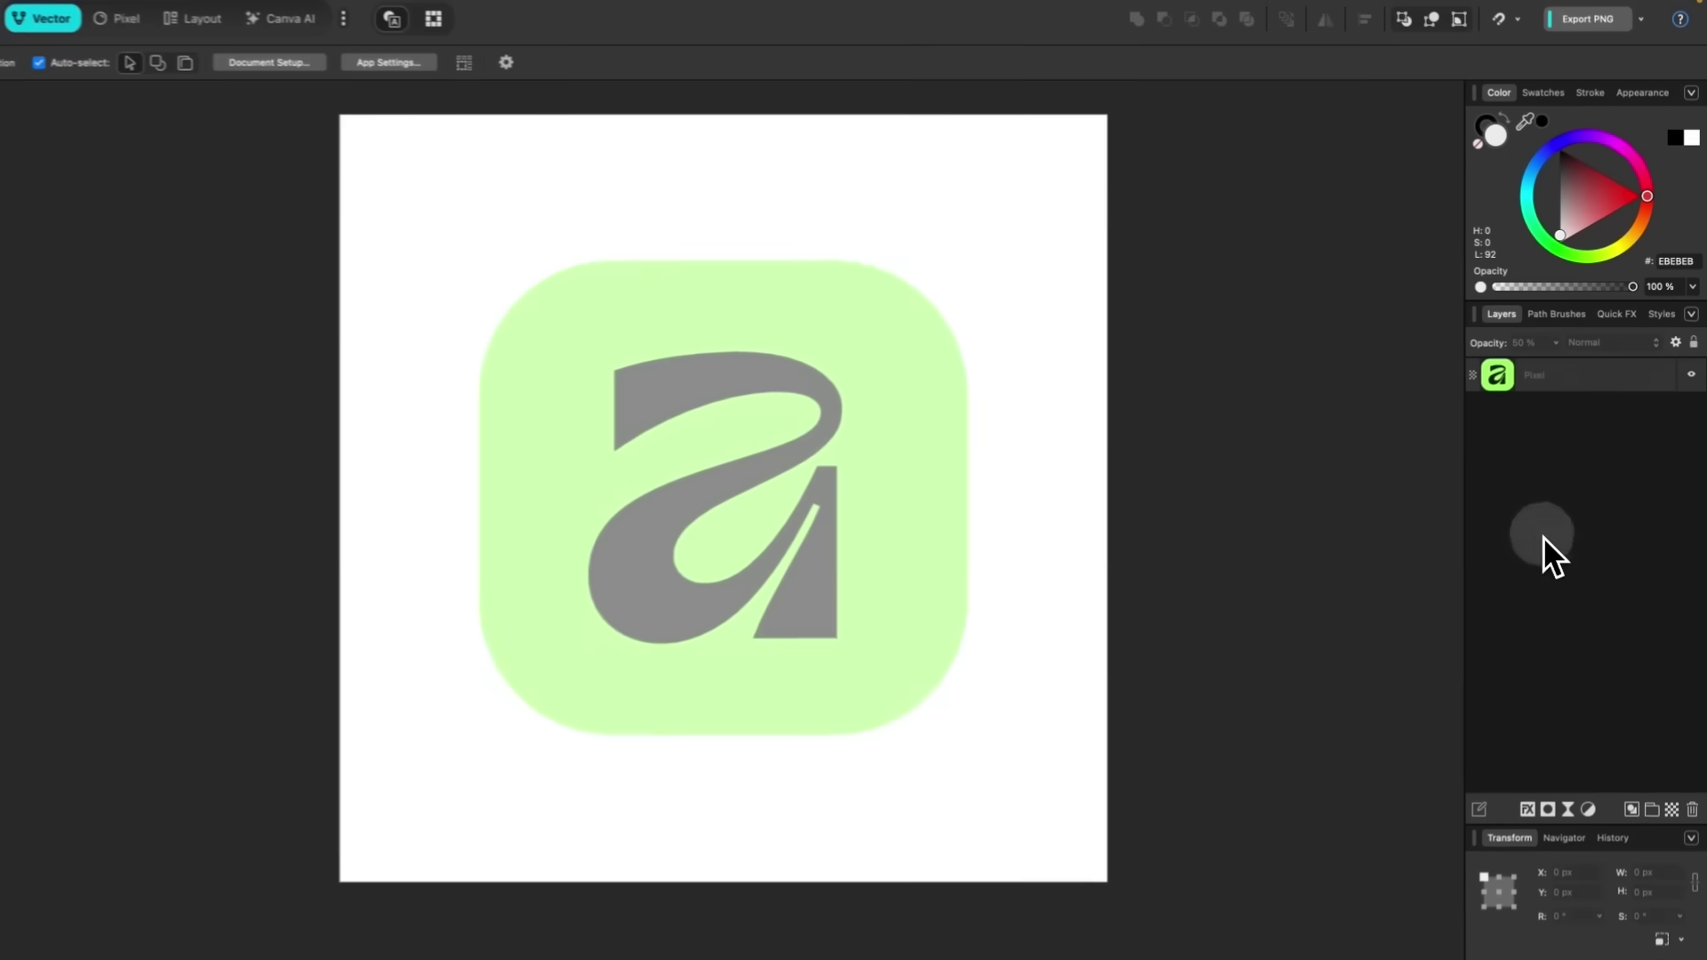
pyautogui.scroll(3, 723, 446)
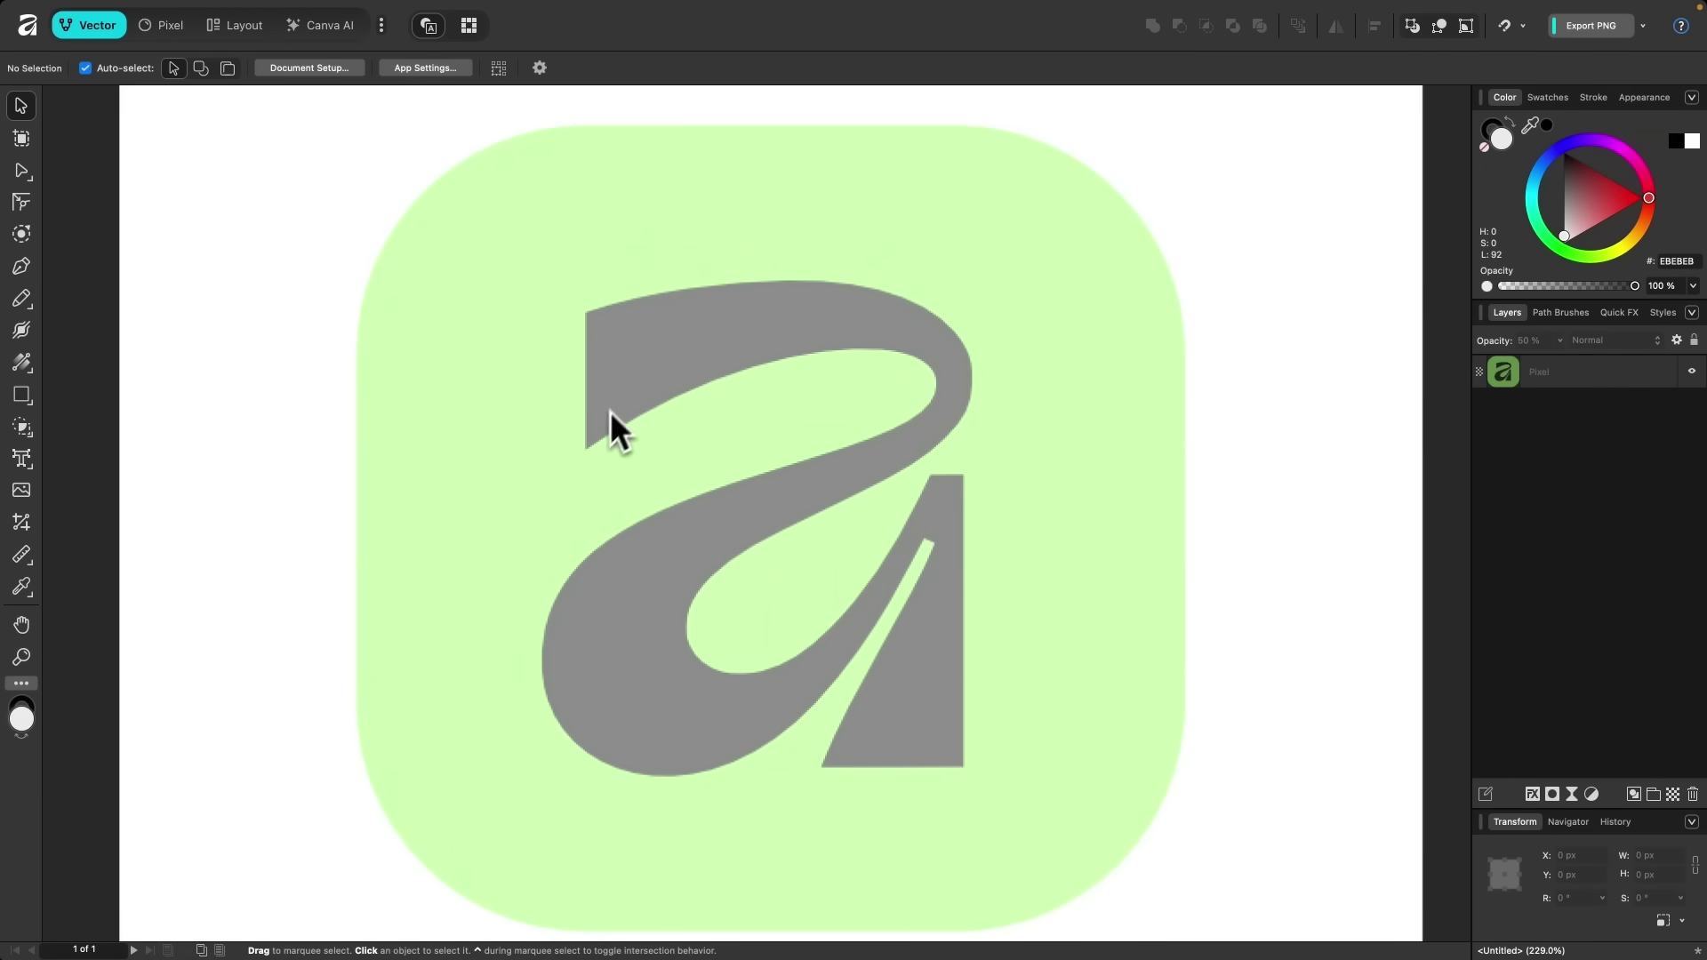
pyautogui.scroll(5, 664, 421)
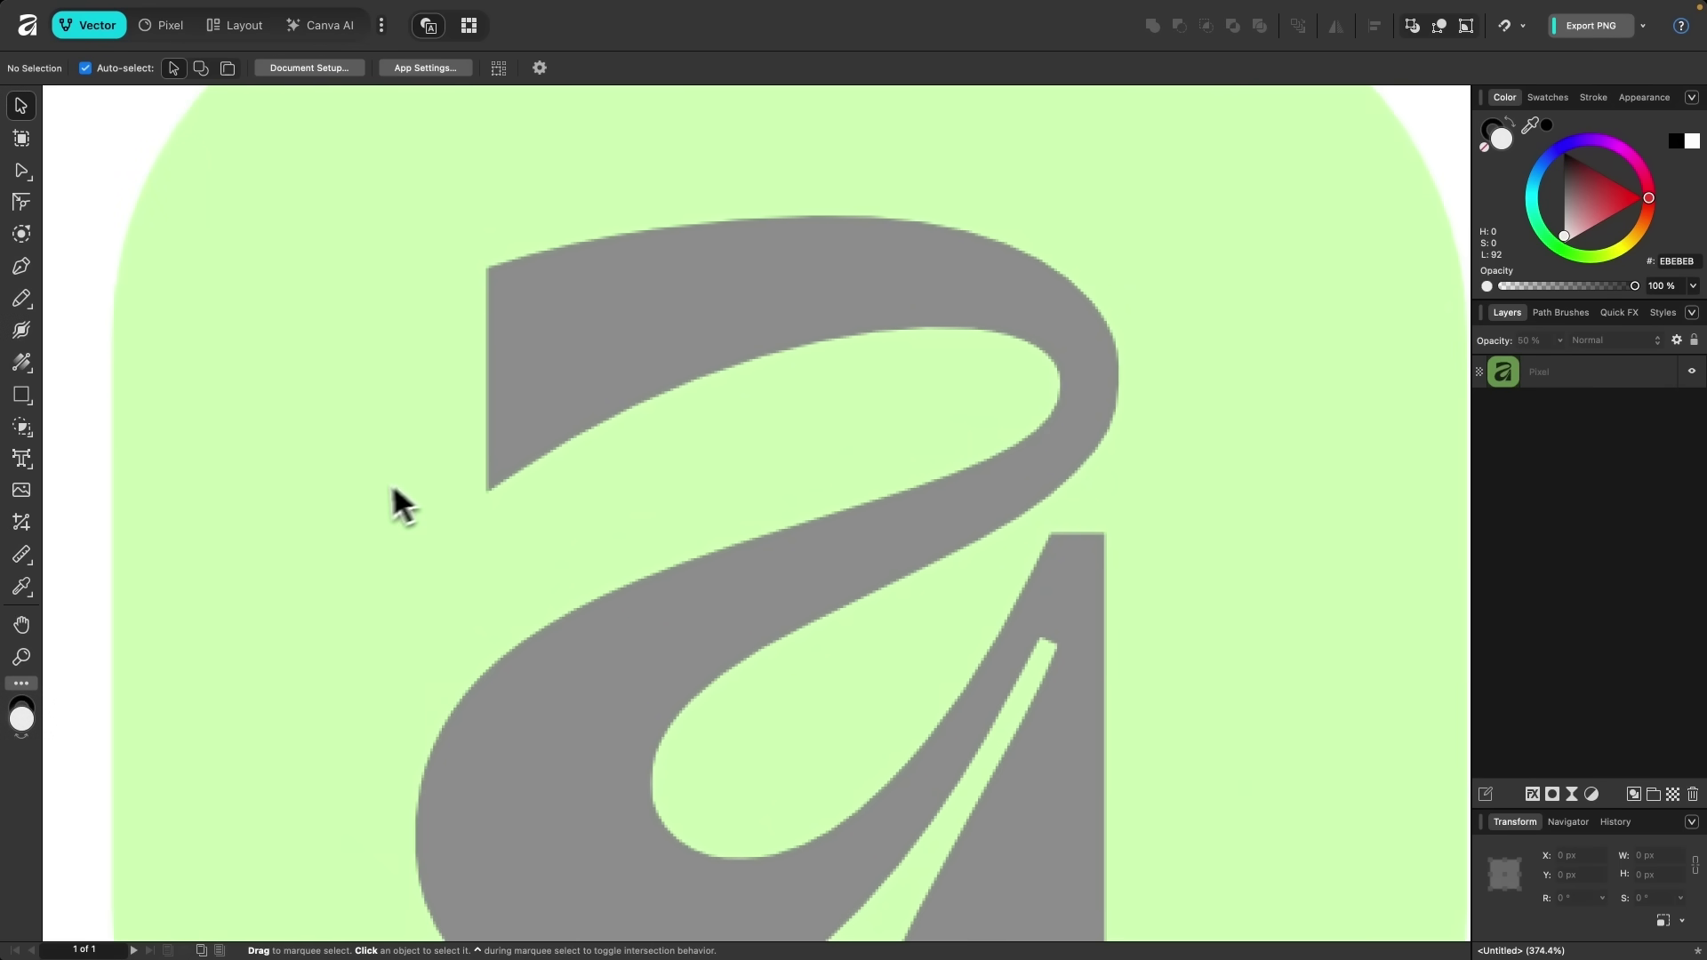
# Choose the Pen Tool and turn on Rubber band mode in its settings.
pyautogui.click(21, 268)
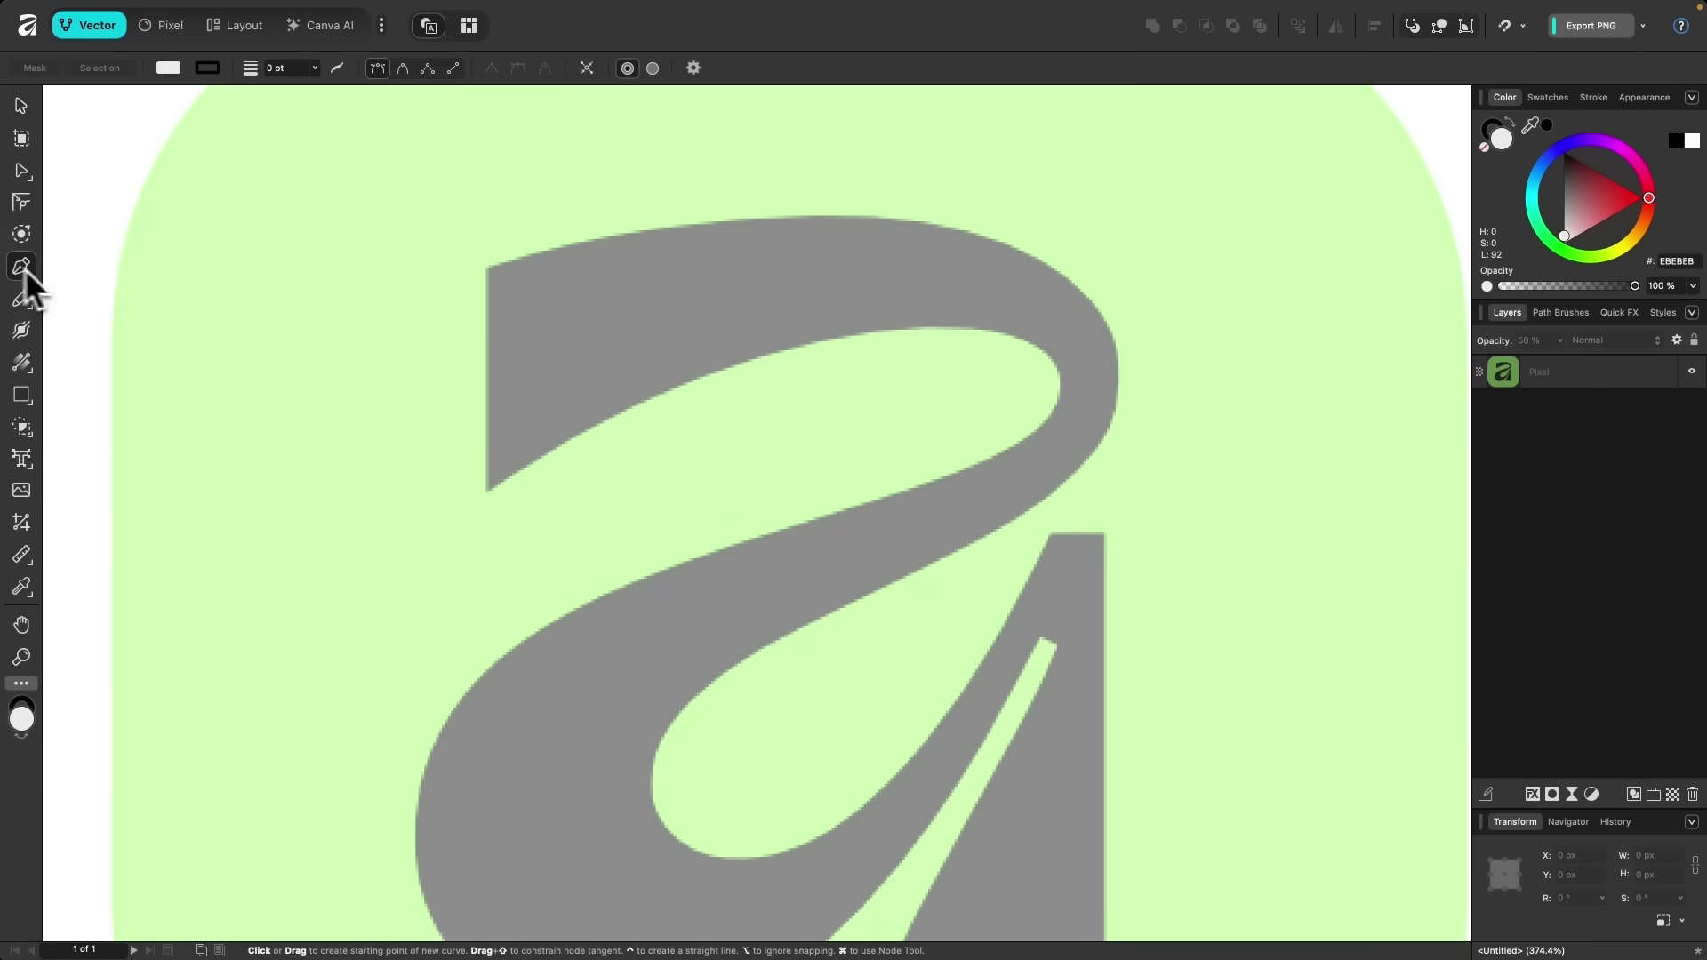
pyautogui.scroll(2, 367, 381)
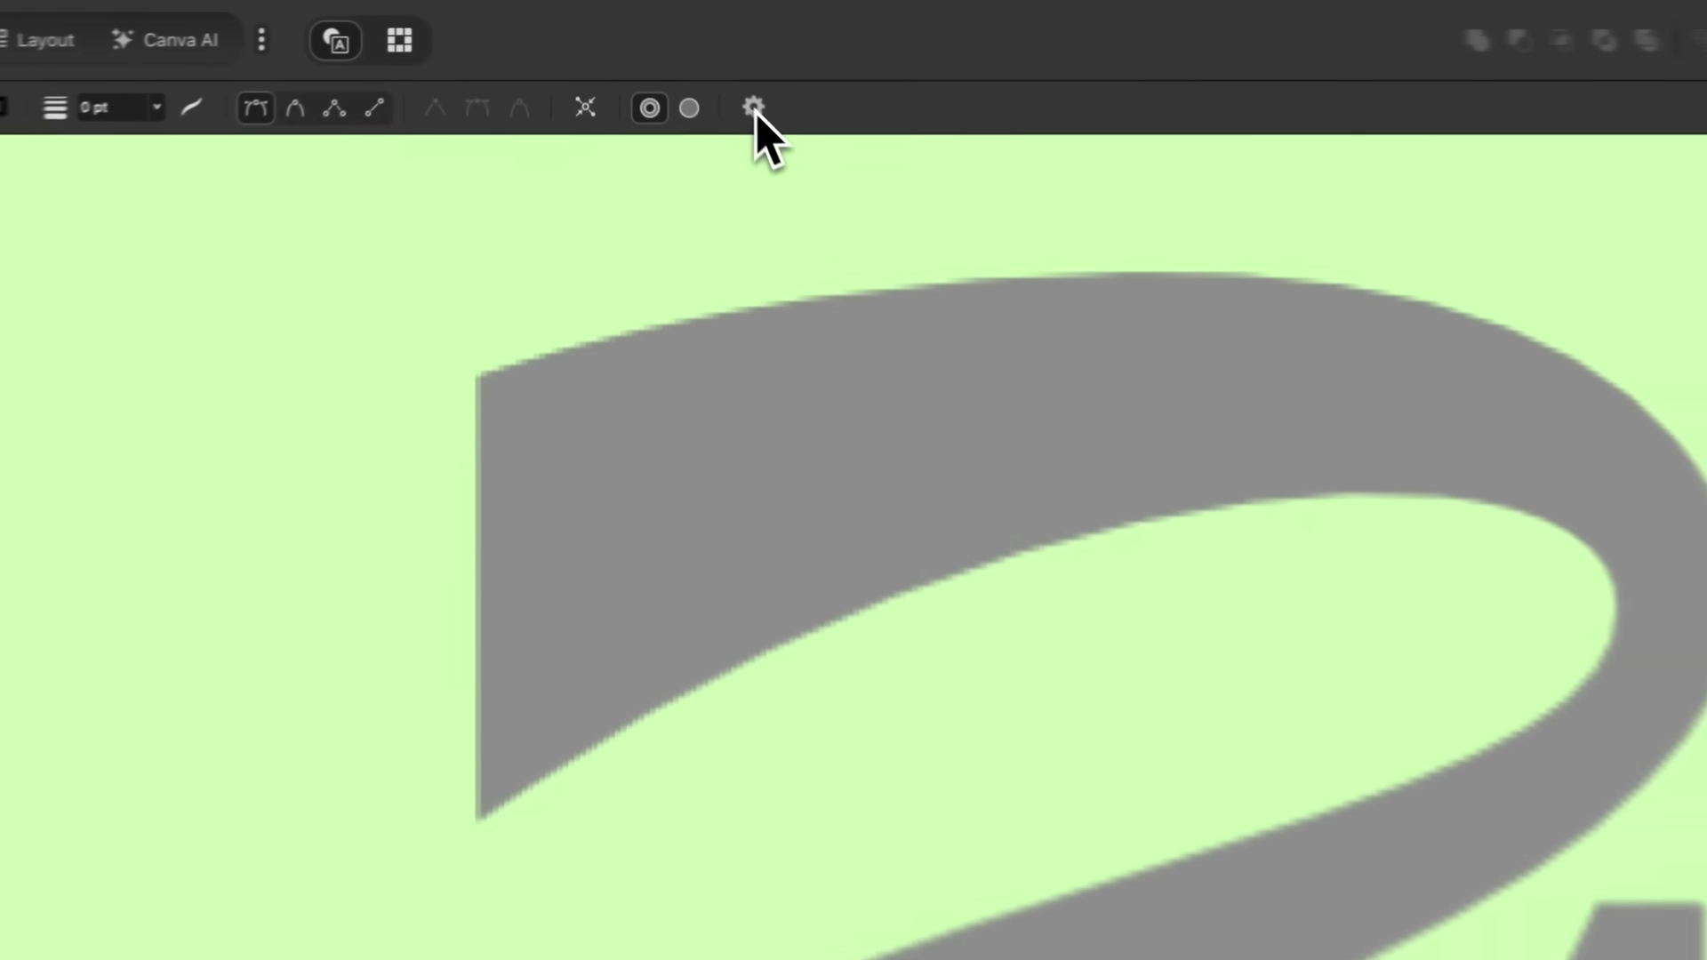
pyautogui.click(693, 69)
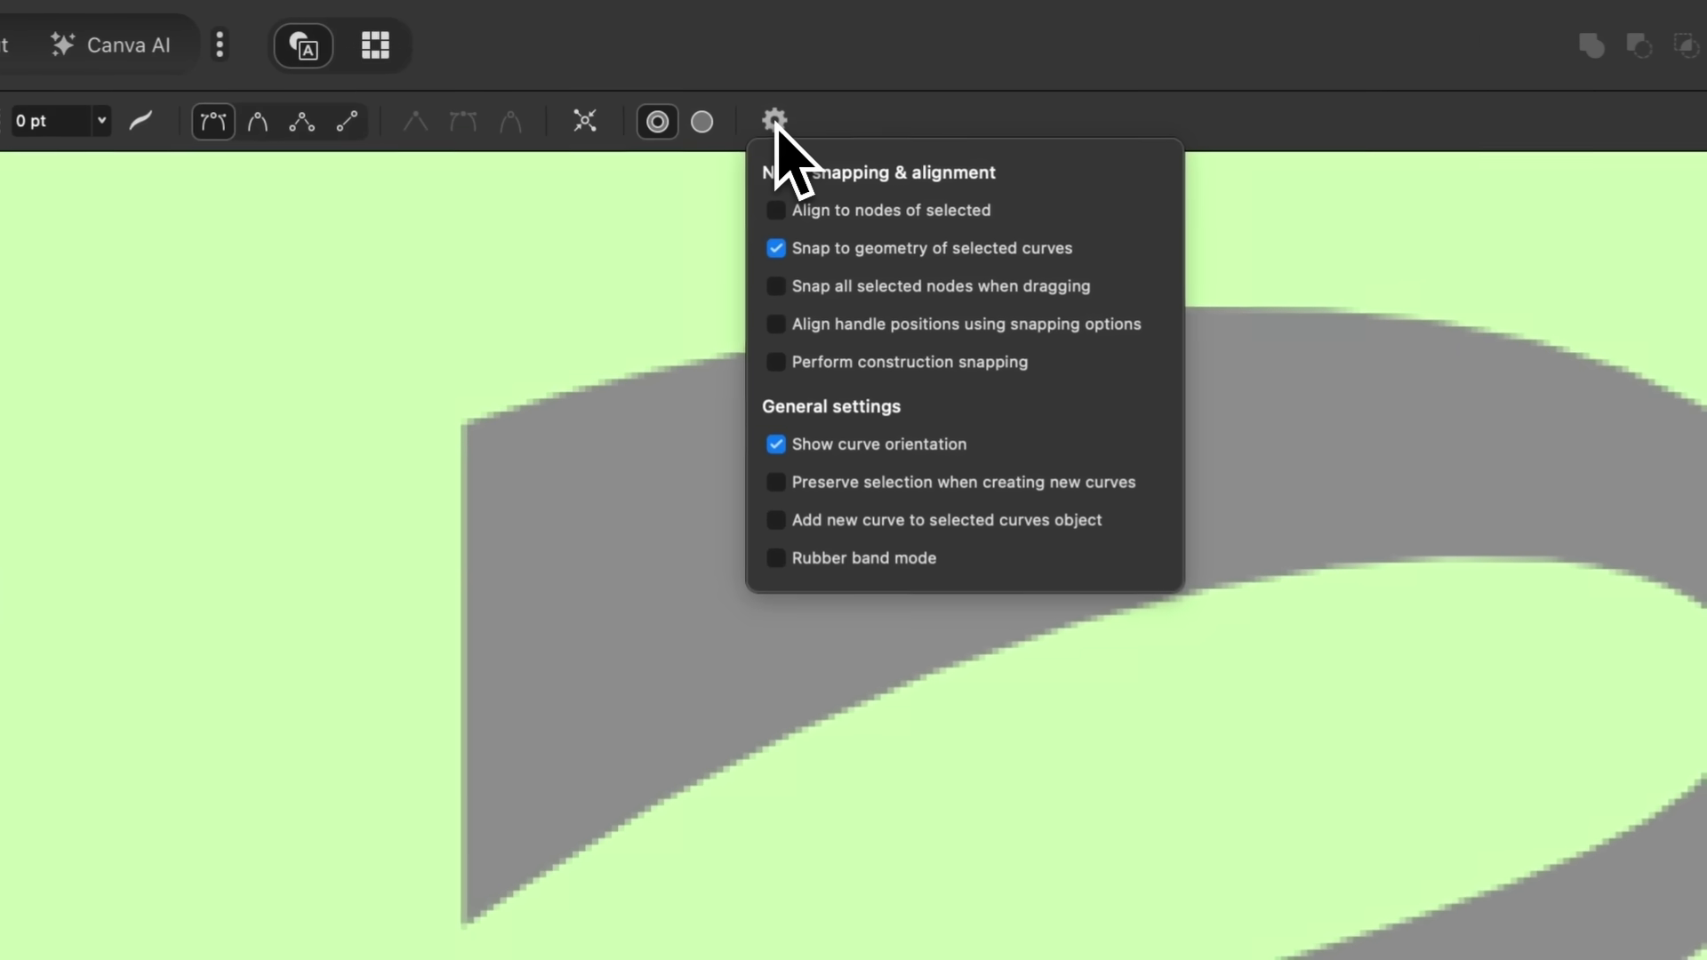
pyautogui.click(779, 568)
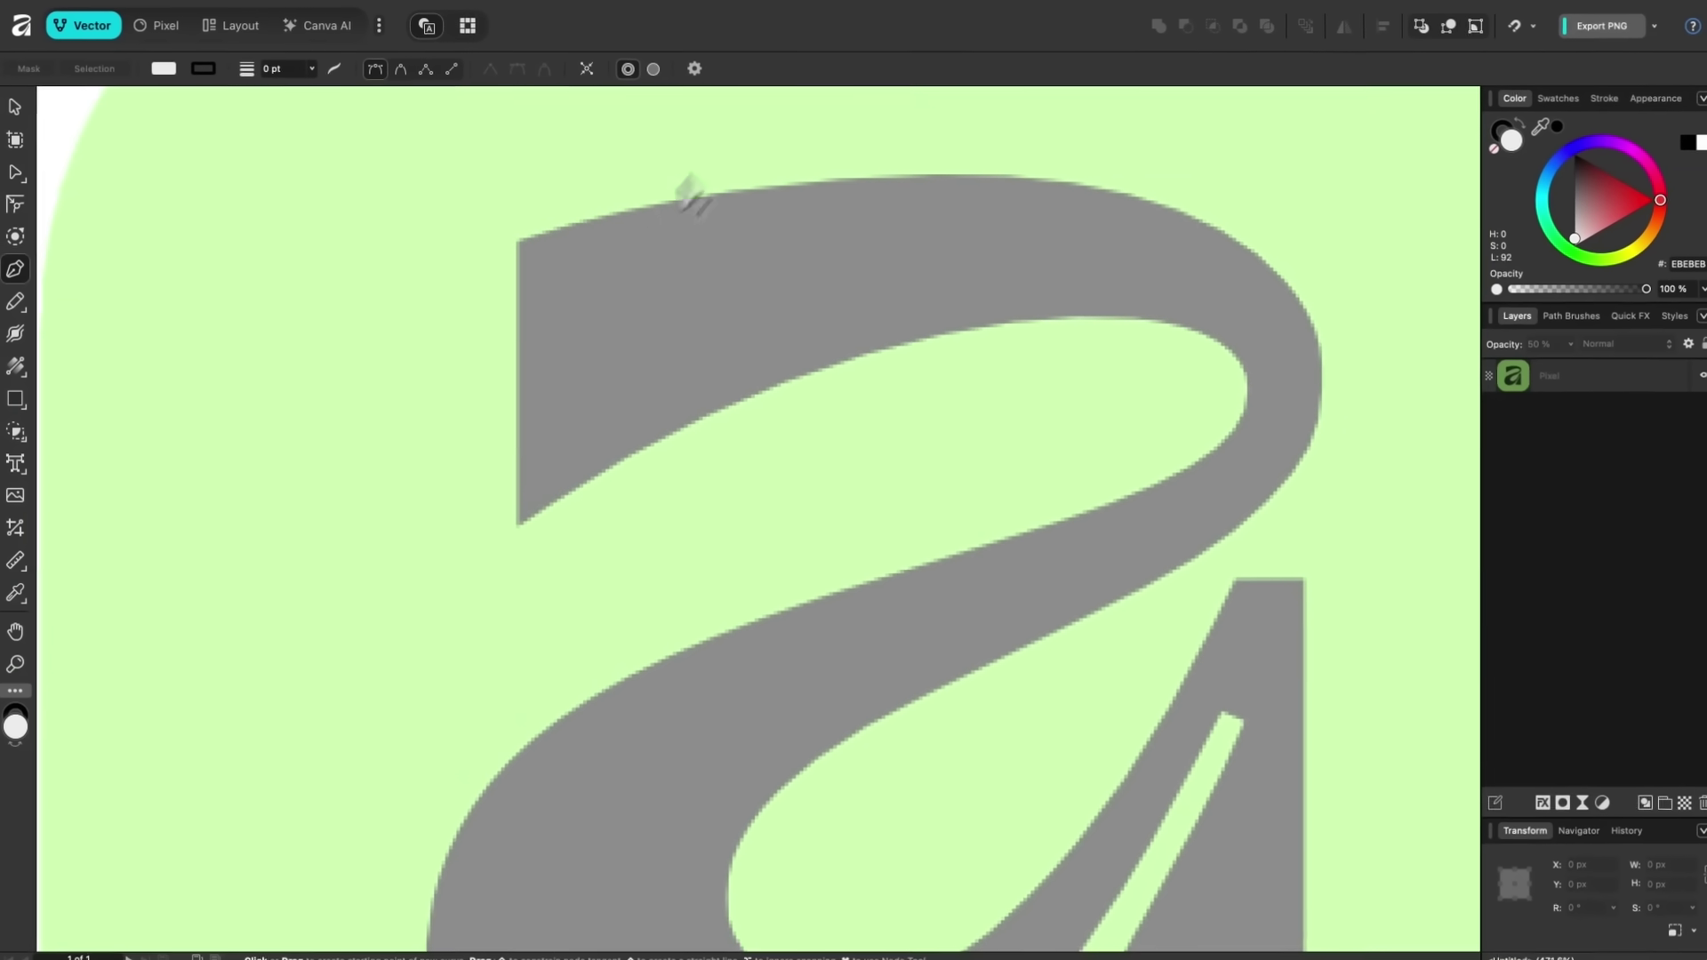
# Start the path at the stroke's lower corner, adding nodes at the top-left, top curve and inner edge.
pyautogui.scroll(5, 571, 343)
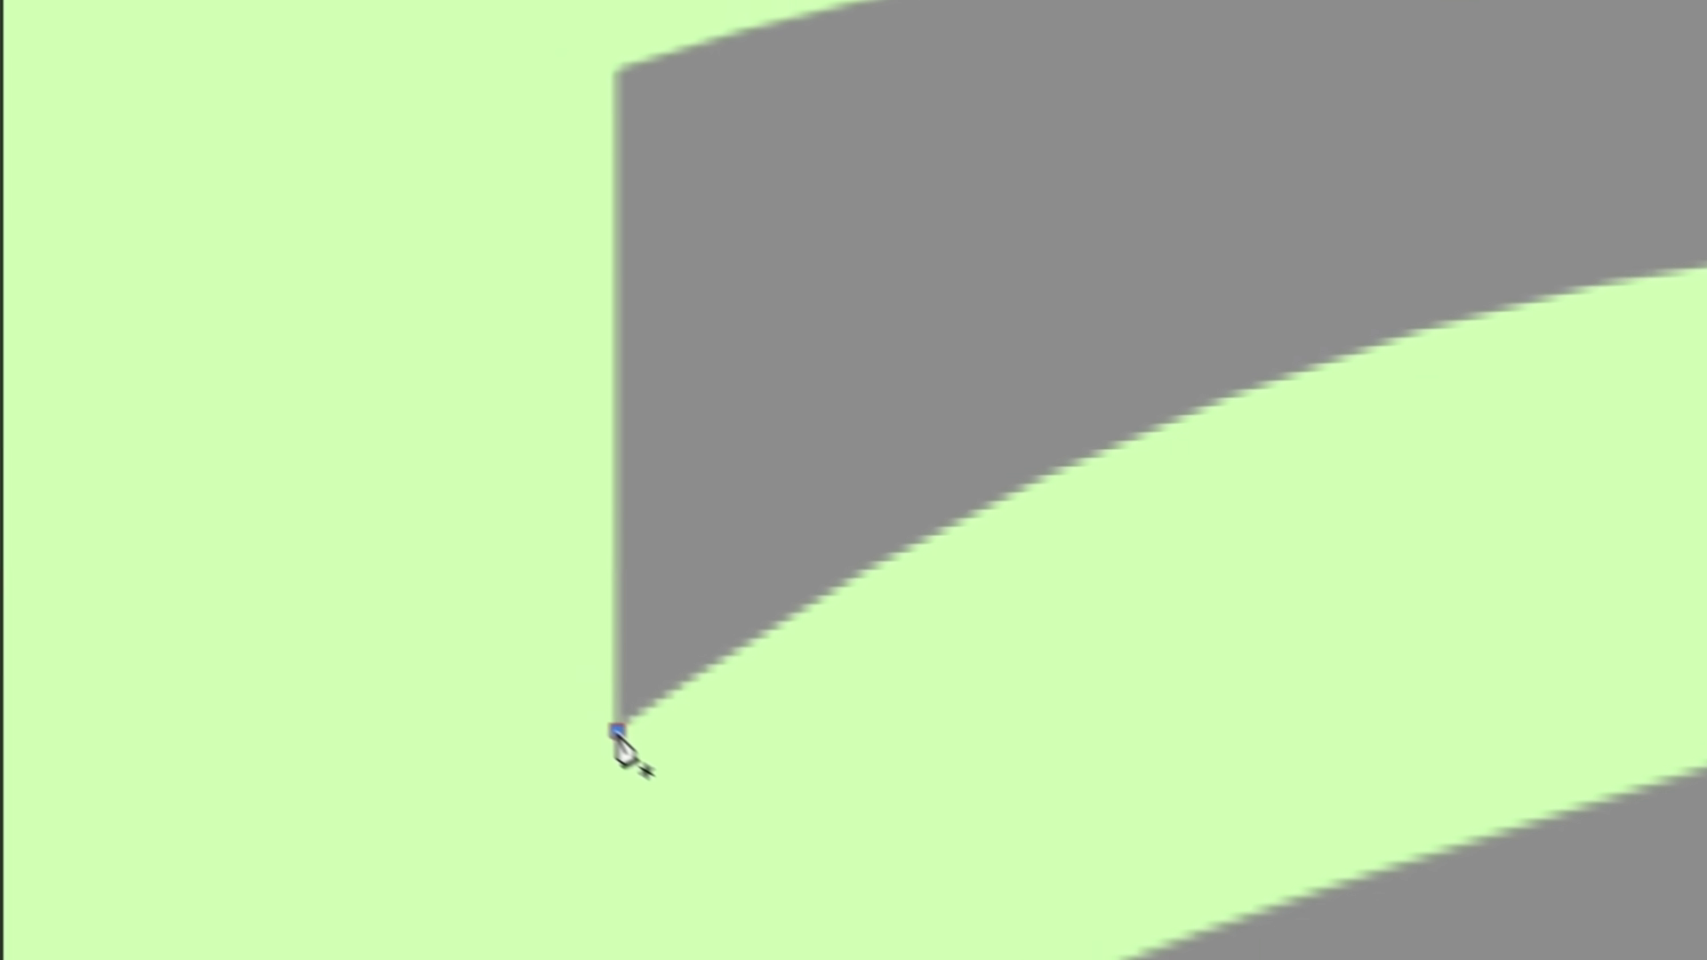
pyautogui.click(463, 650)
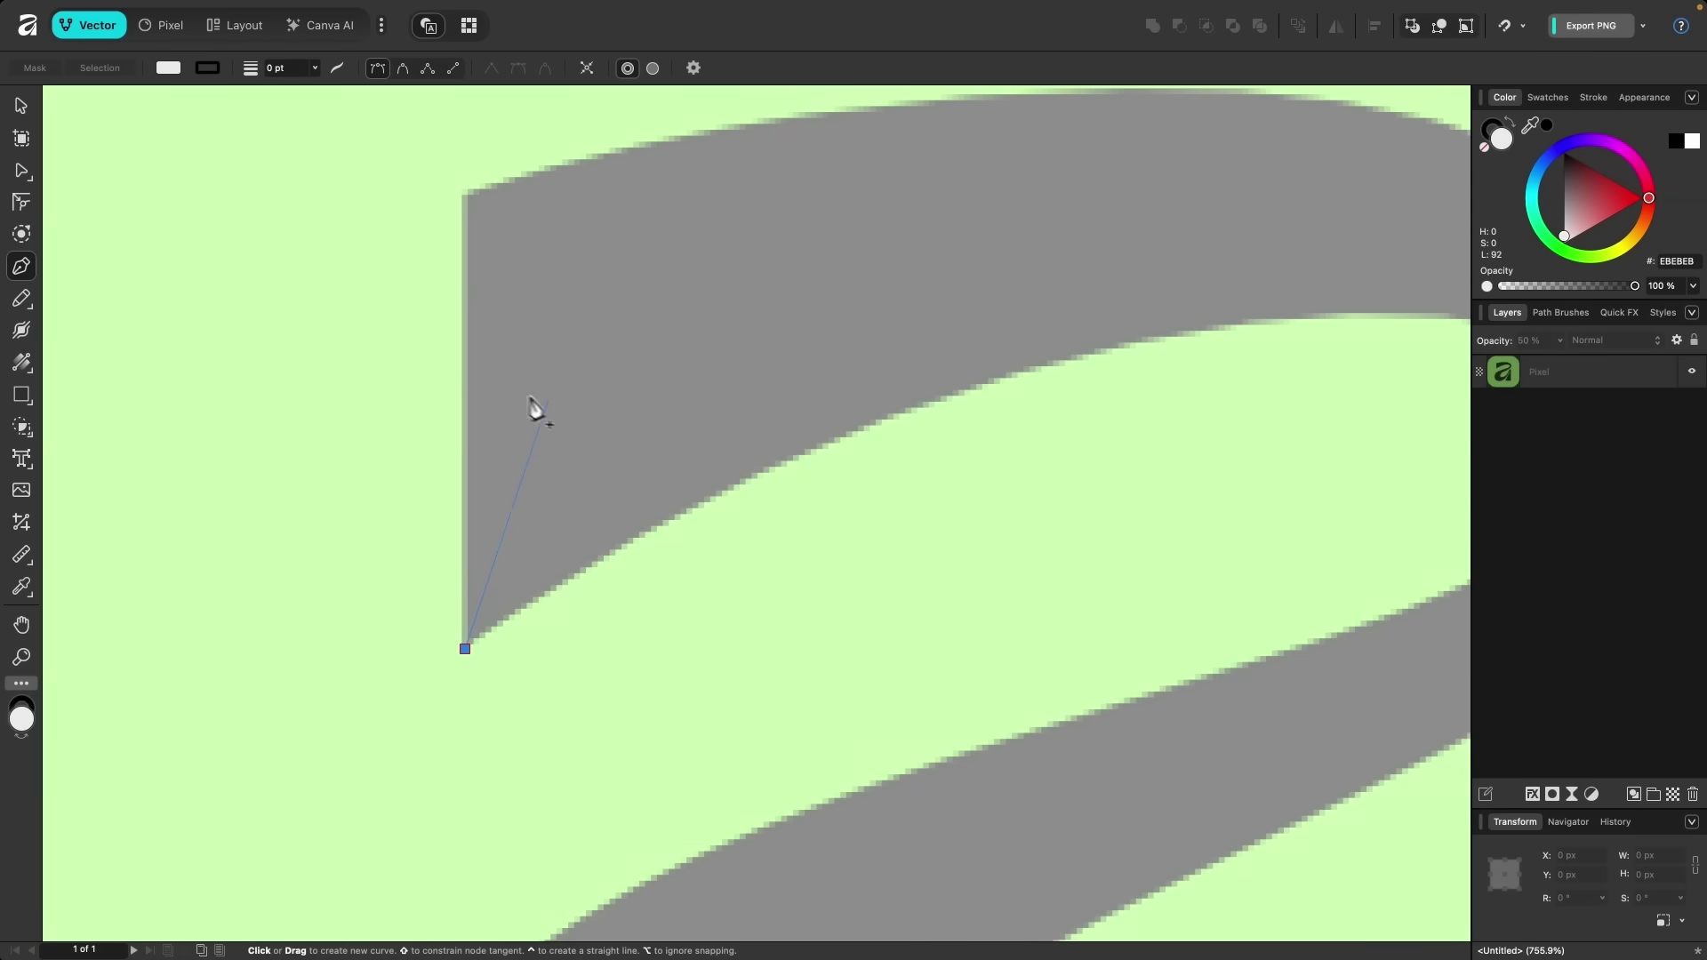
pyautogui.scroll(3, 545, 409)
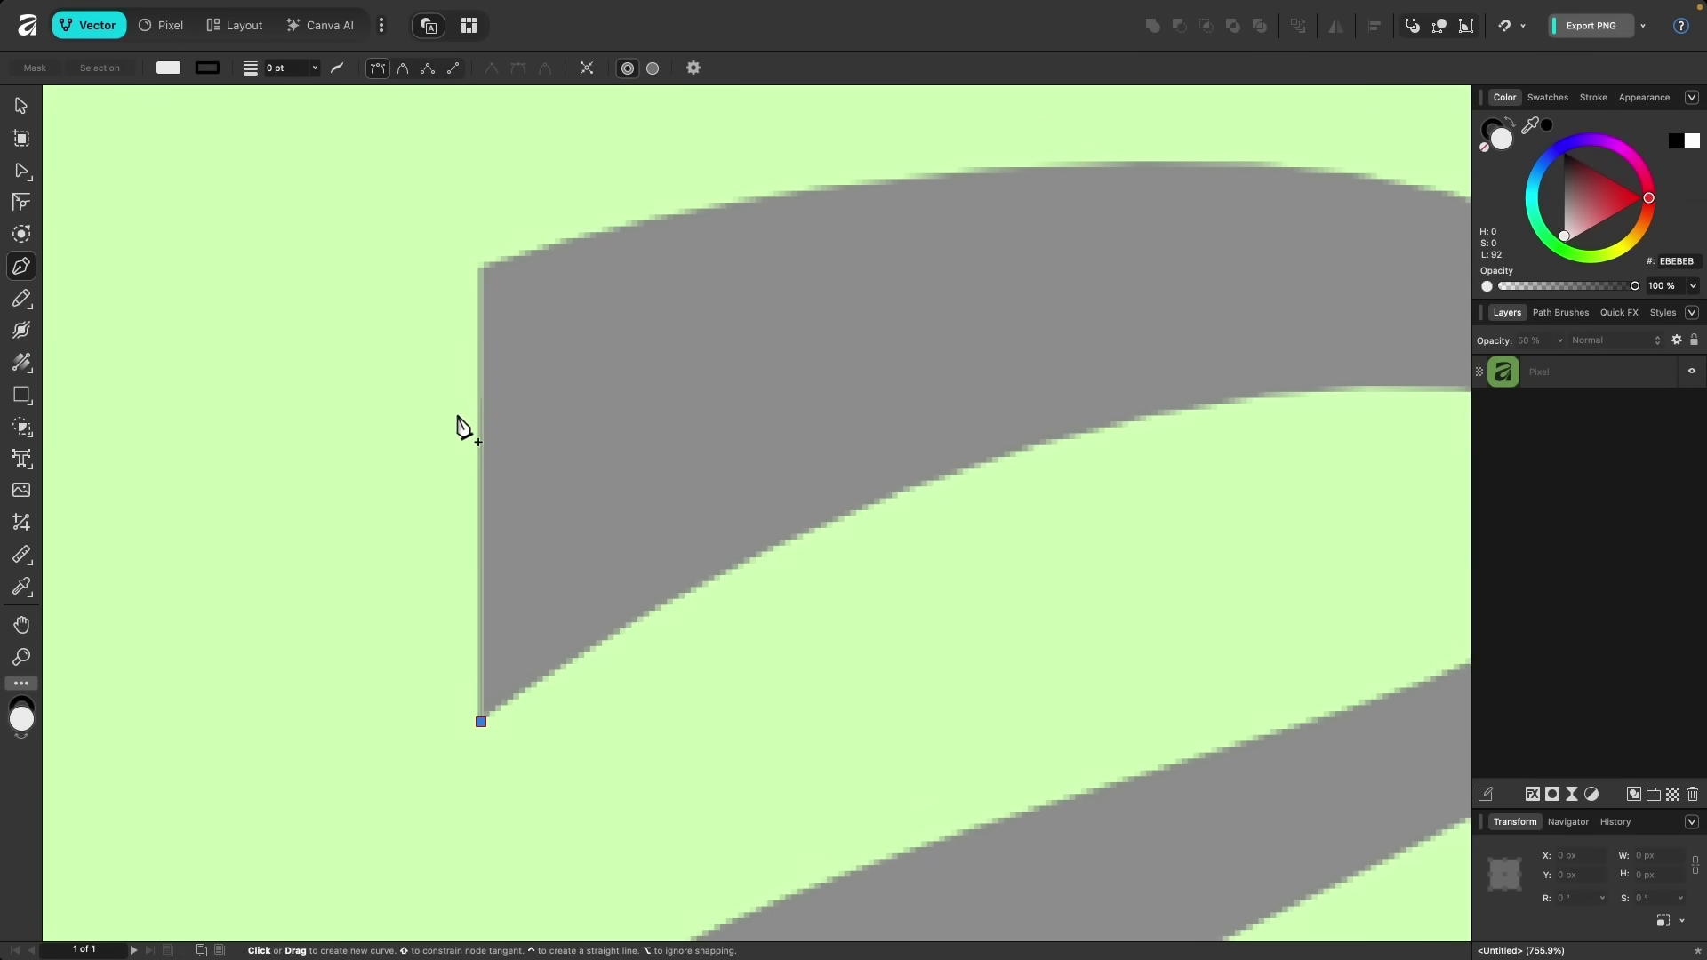
pyautogui.click(483, 272)
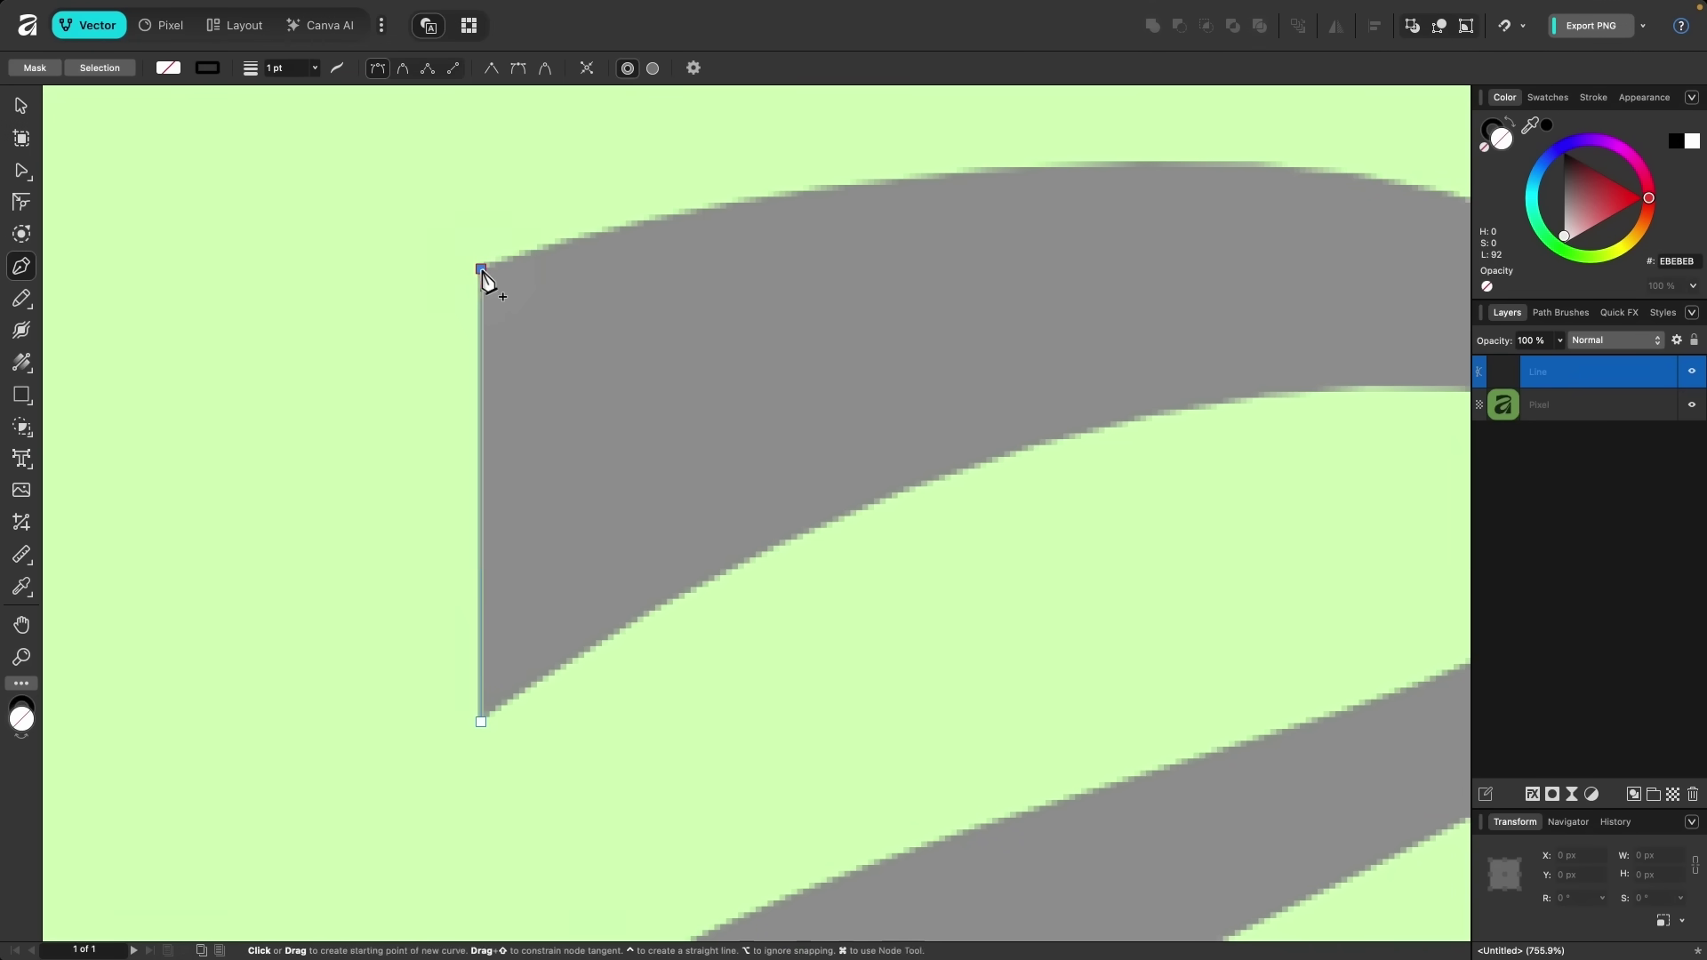
pyautogui.scroll(-3, 712, 305)
pyautogui.hscroll(2, 714, 305)
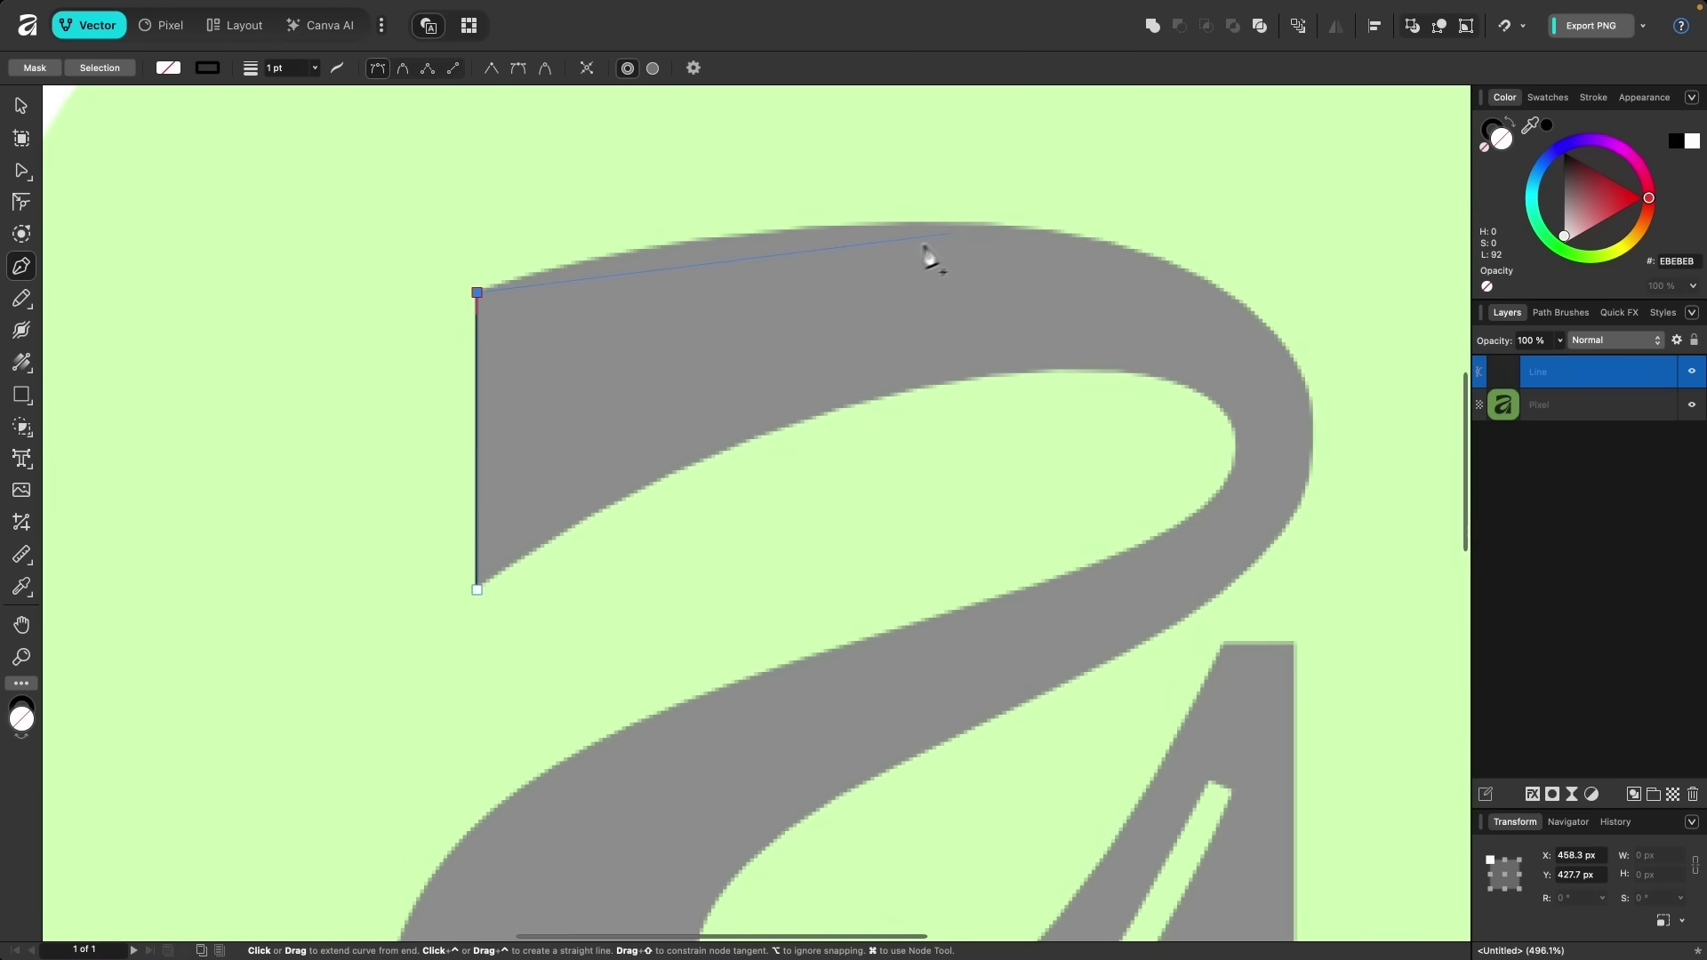
pyautogui.click(1045, 231)
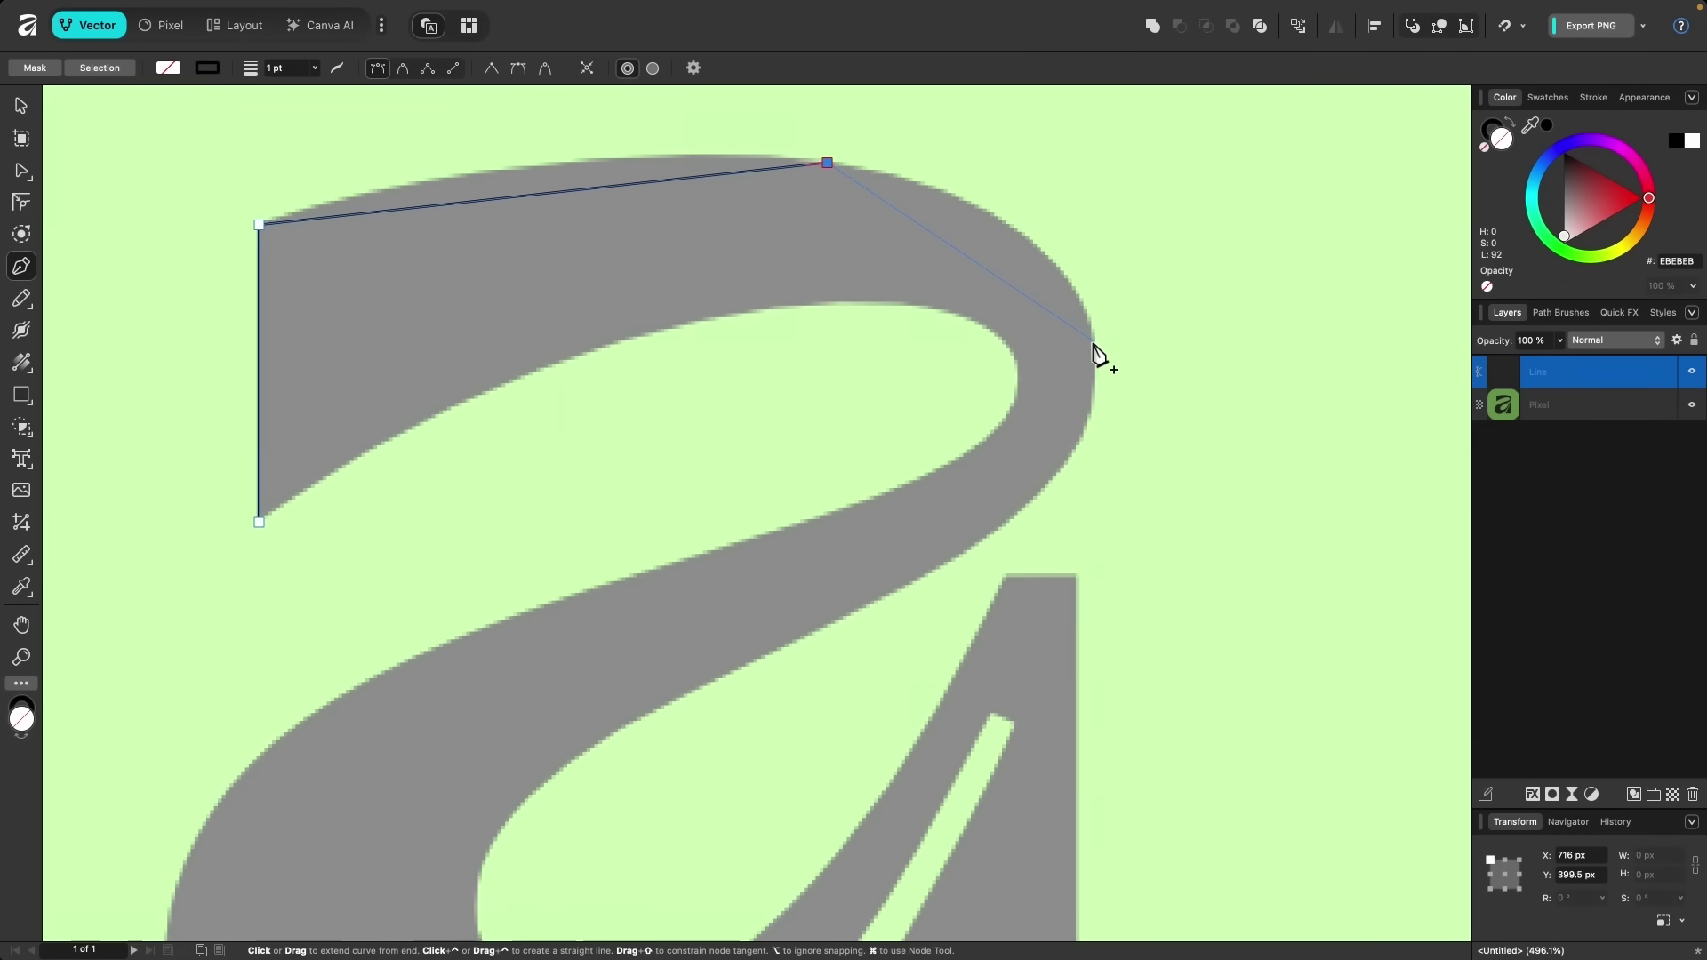
pyautogui.scroll(-3, 818, 590)
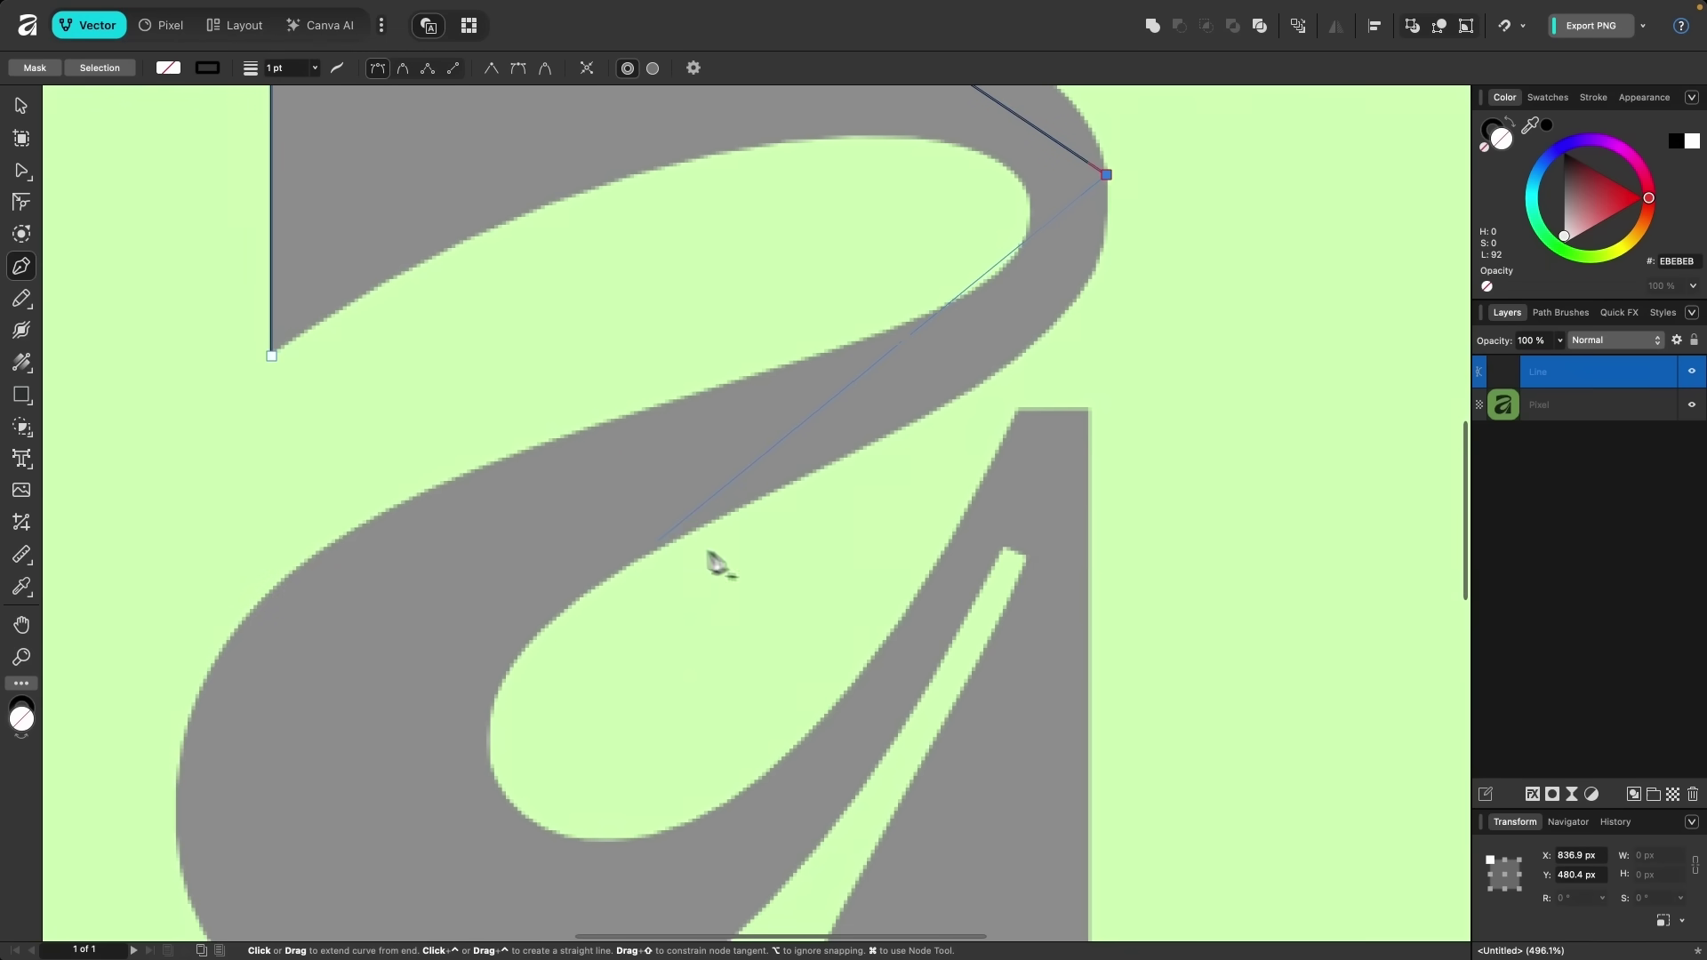
pyautogui.click(660, 551)
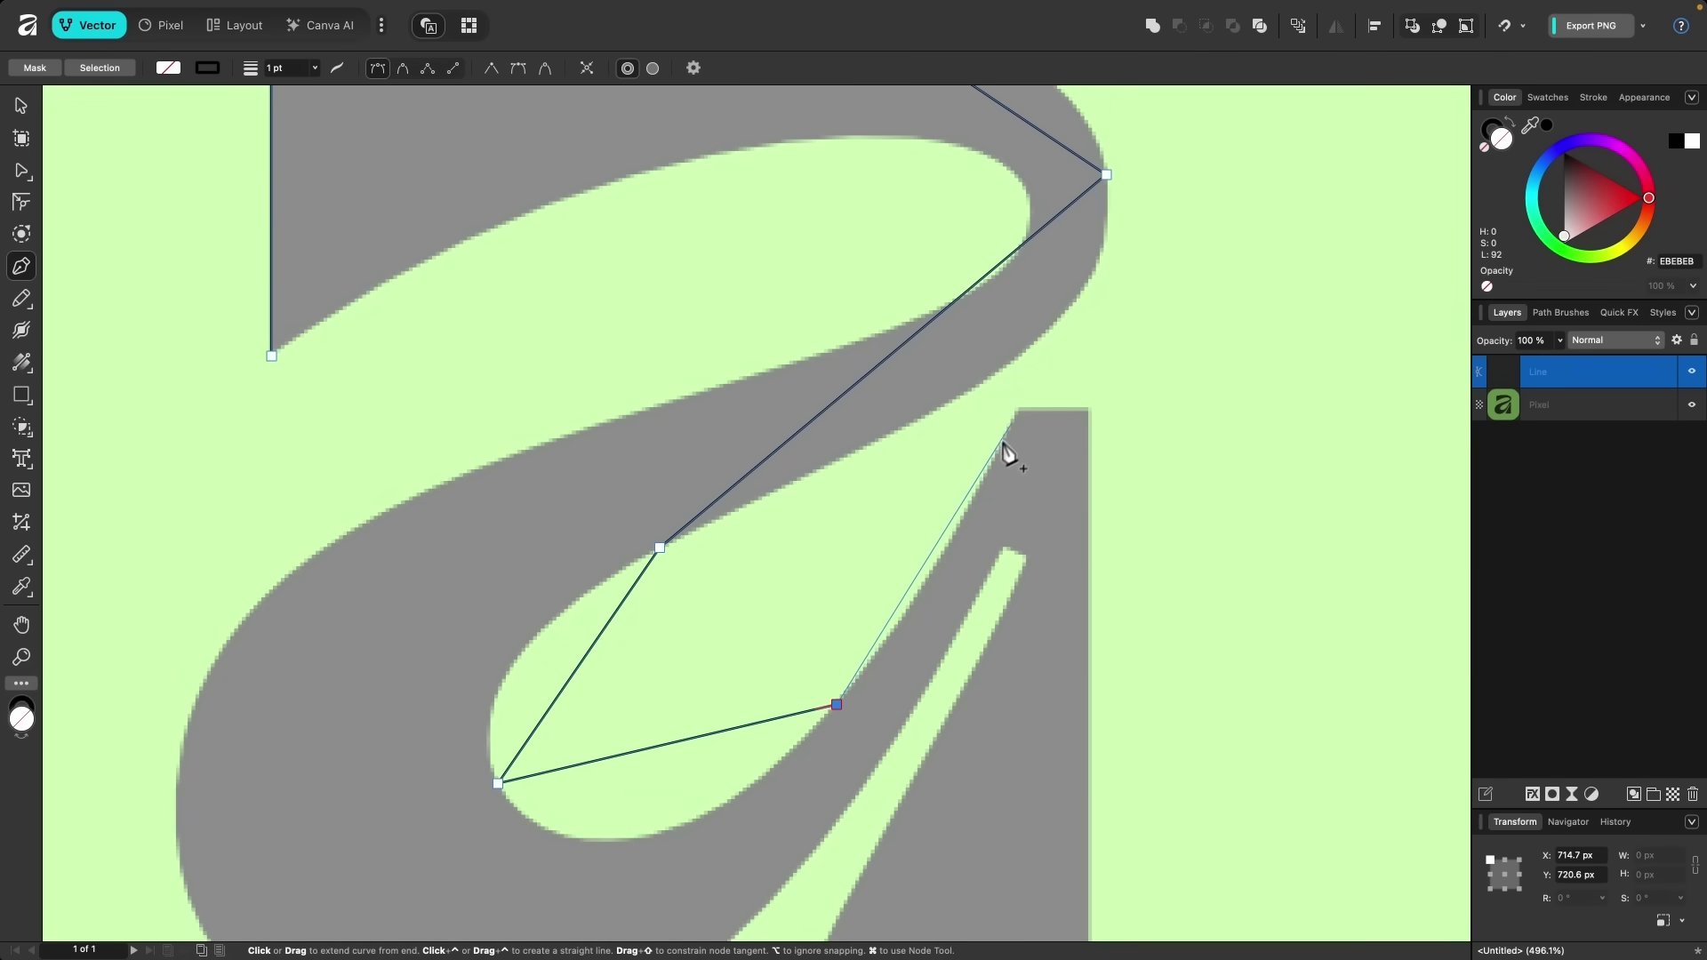
# Place nodes at the stem's top, top-right, bottom-right and bottom-left corners.
pyautogui.scroll(5, 1005, 446)
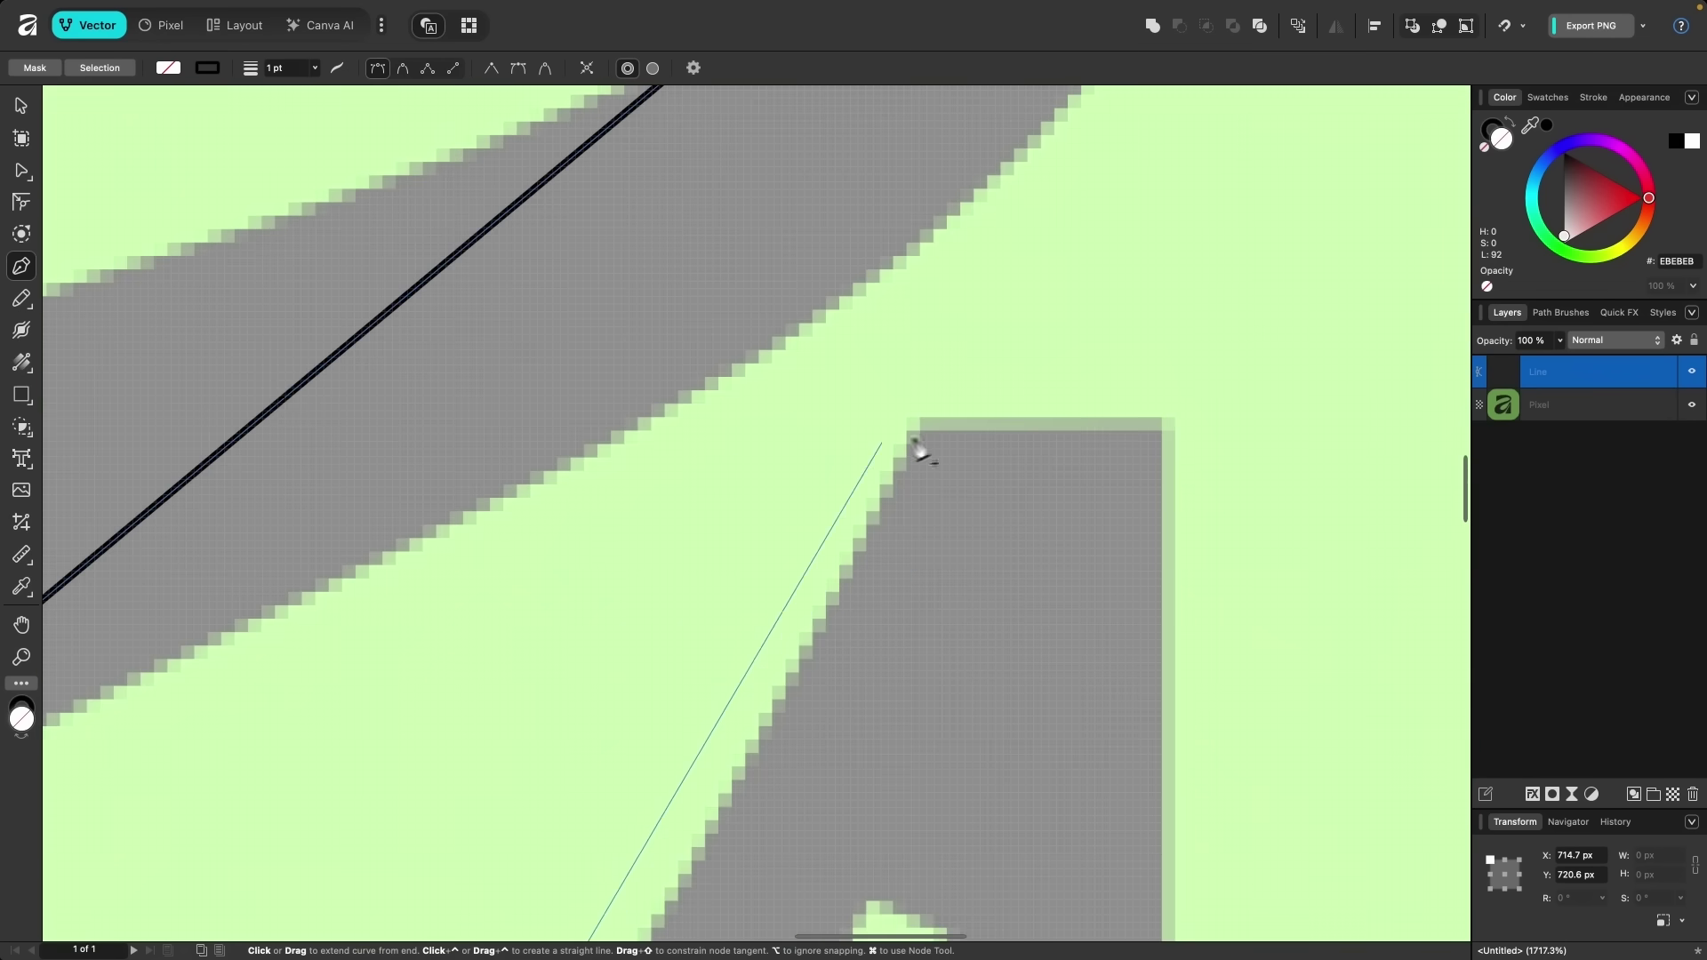
pyautogui.click(920, 431)
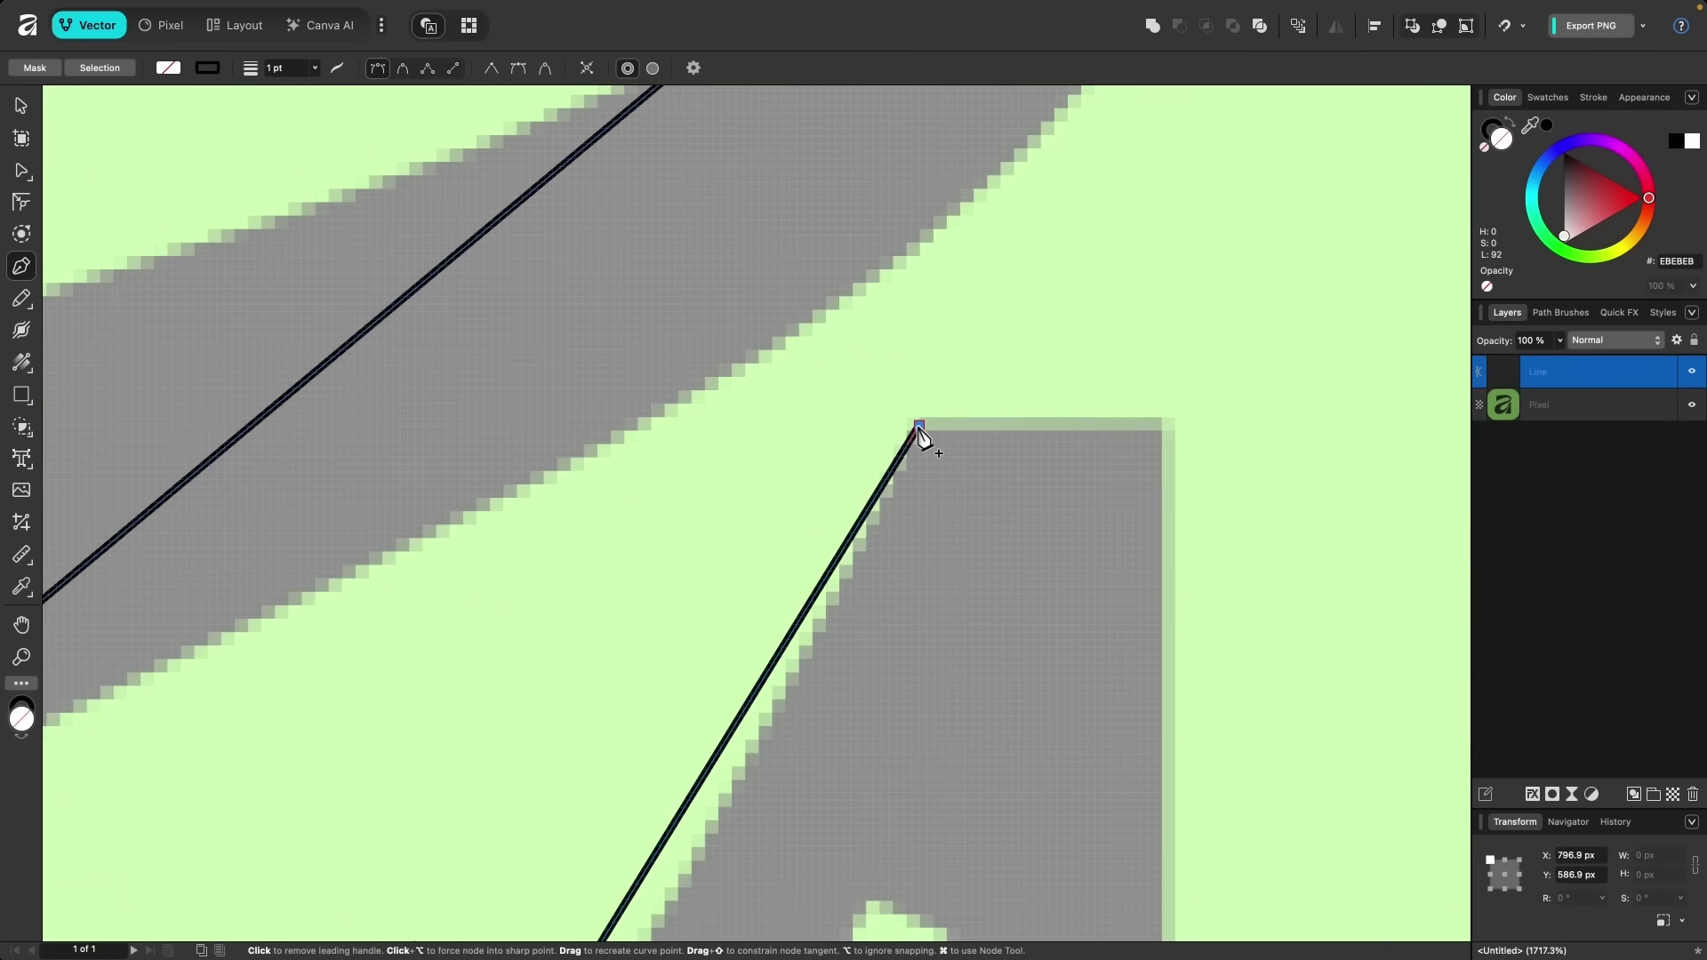
pyautogui.click(1166, 426)
pyautogui.scroll(-3, 1165, 433)
pyautogui.scroll(-5, 1166, 433)
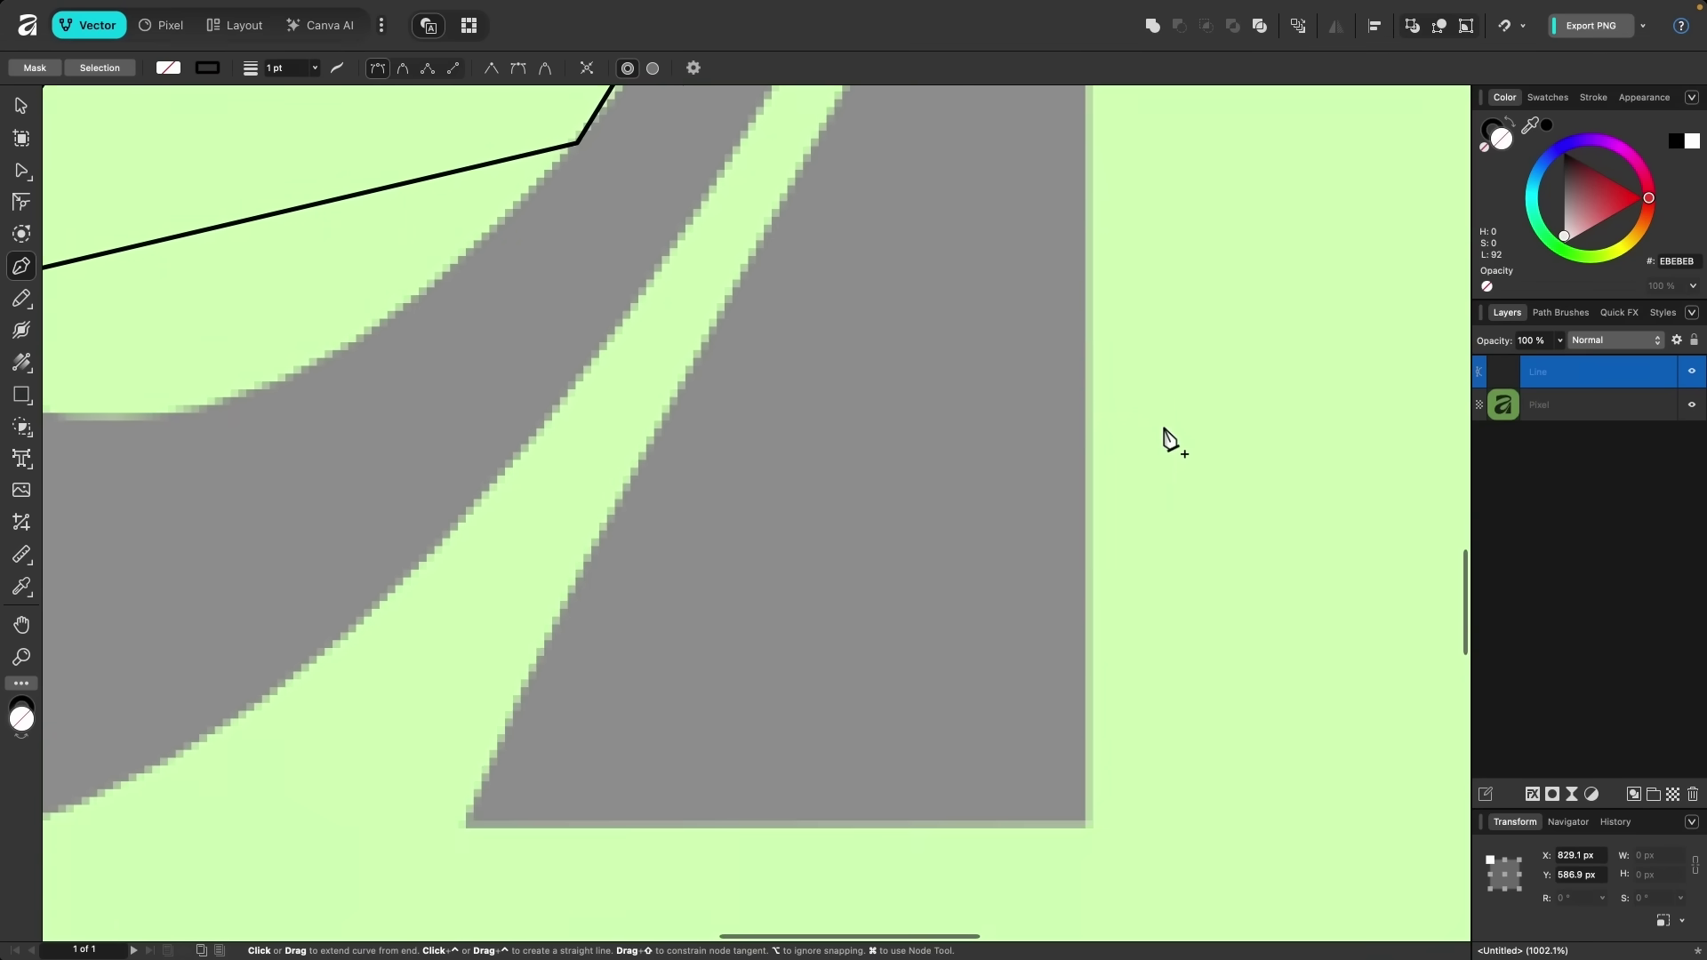
pyautogui.scroll(-3, 1166, 433)
pyautogui.scroll(3, 1099, 640)
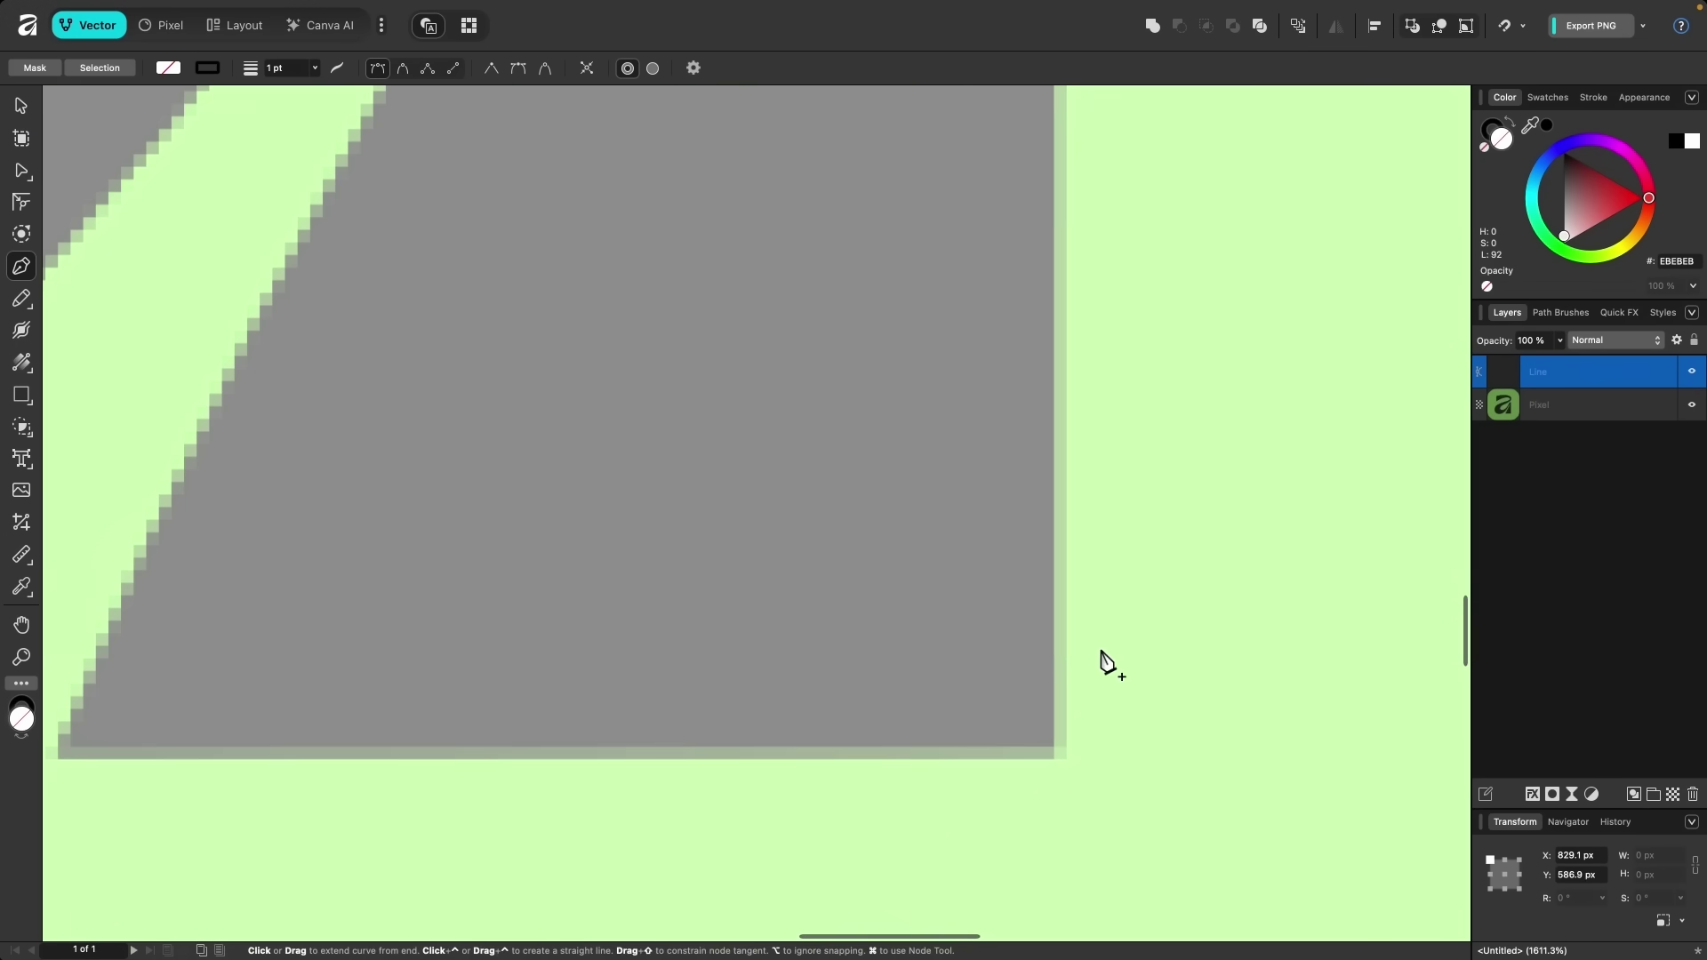
pyautogui.click(1063, 759)
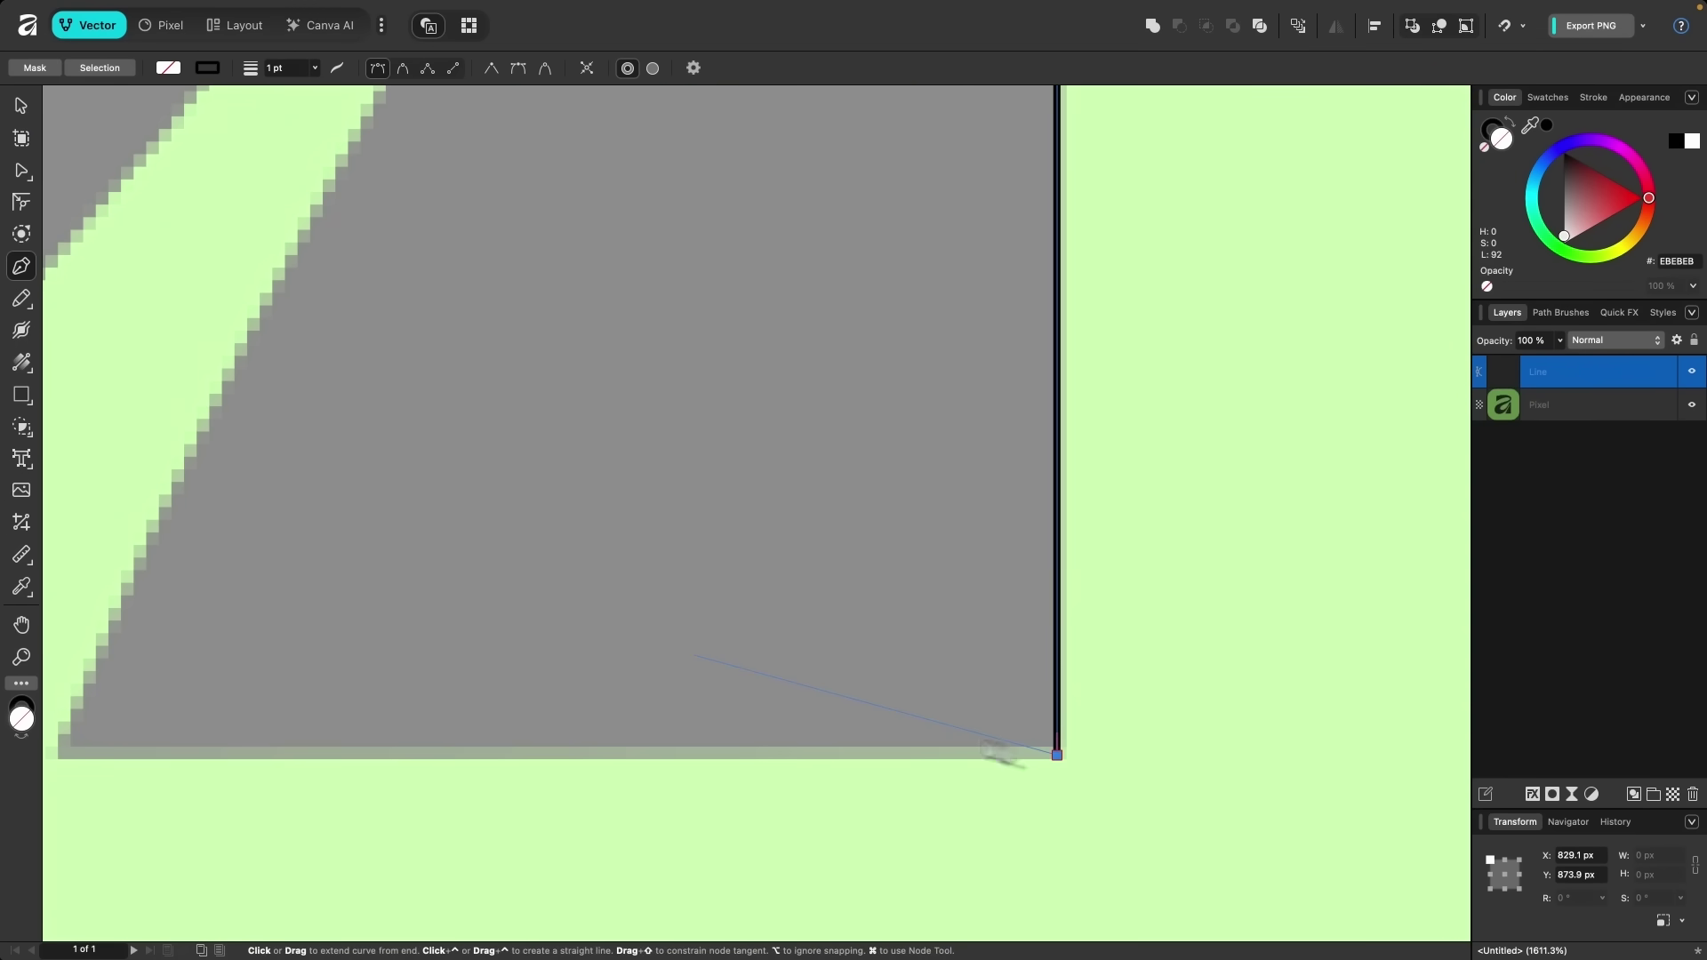
pyautogui.hscroll(-5, 698, 672)
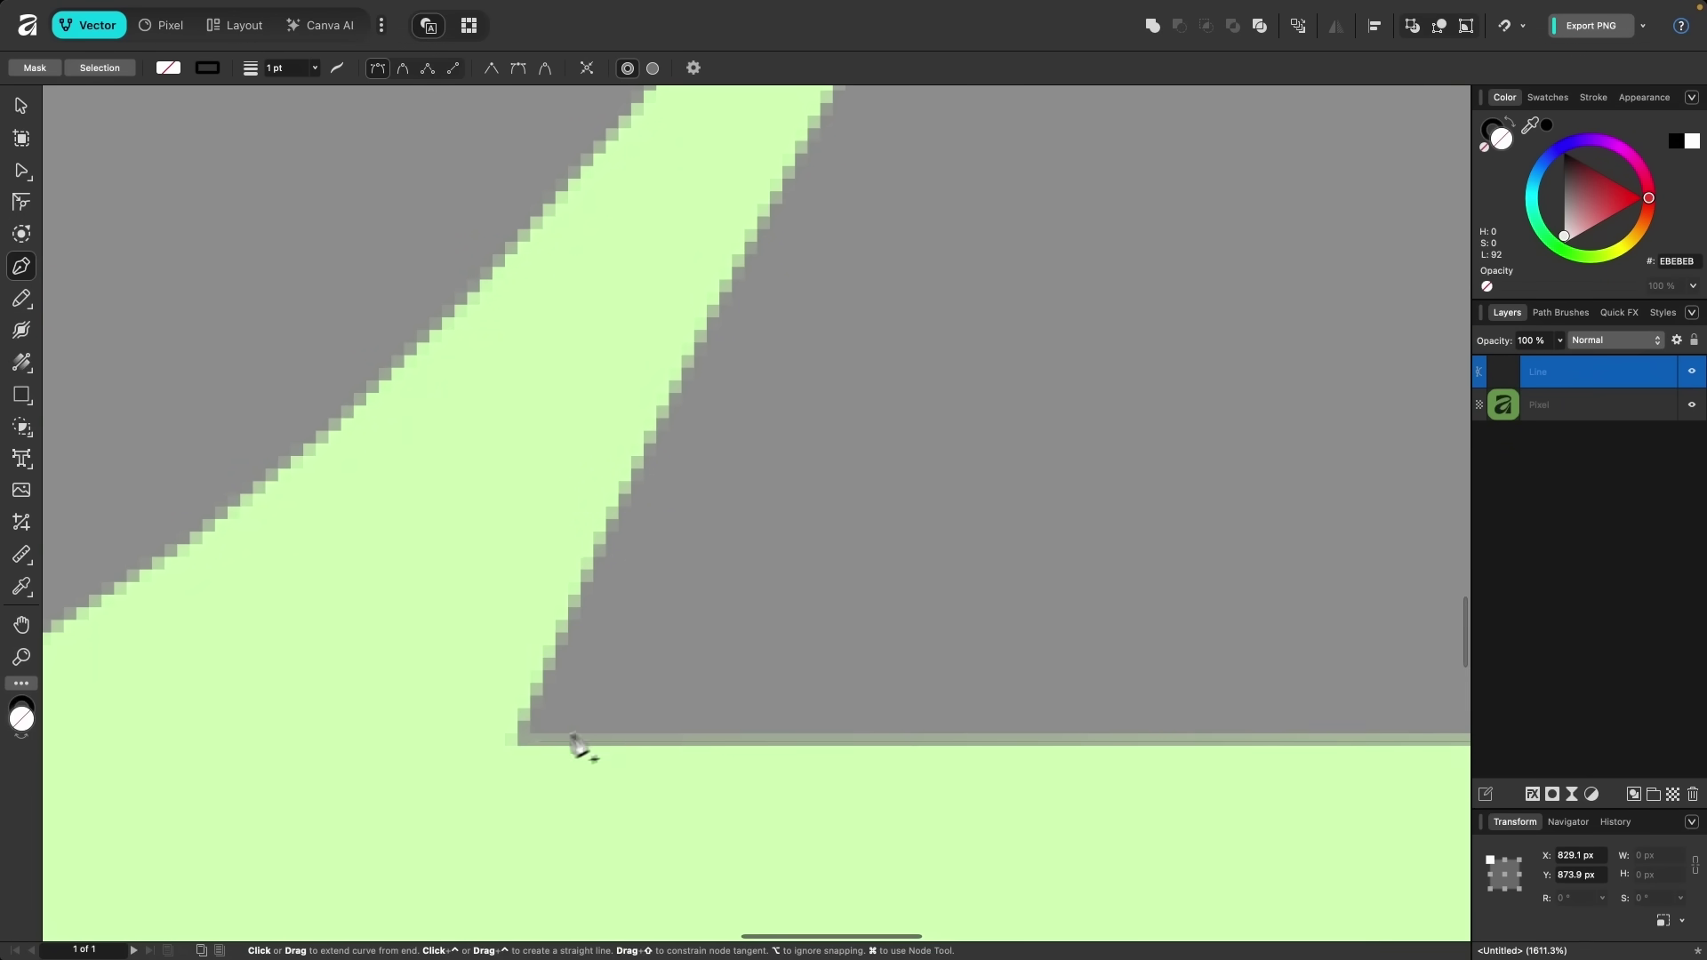
pyautogui.click(518, 745)
# Place nodes at the slit's upper right and upper left tips.
pyautogui.scroll(-3, 520, 745)
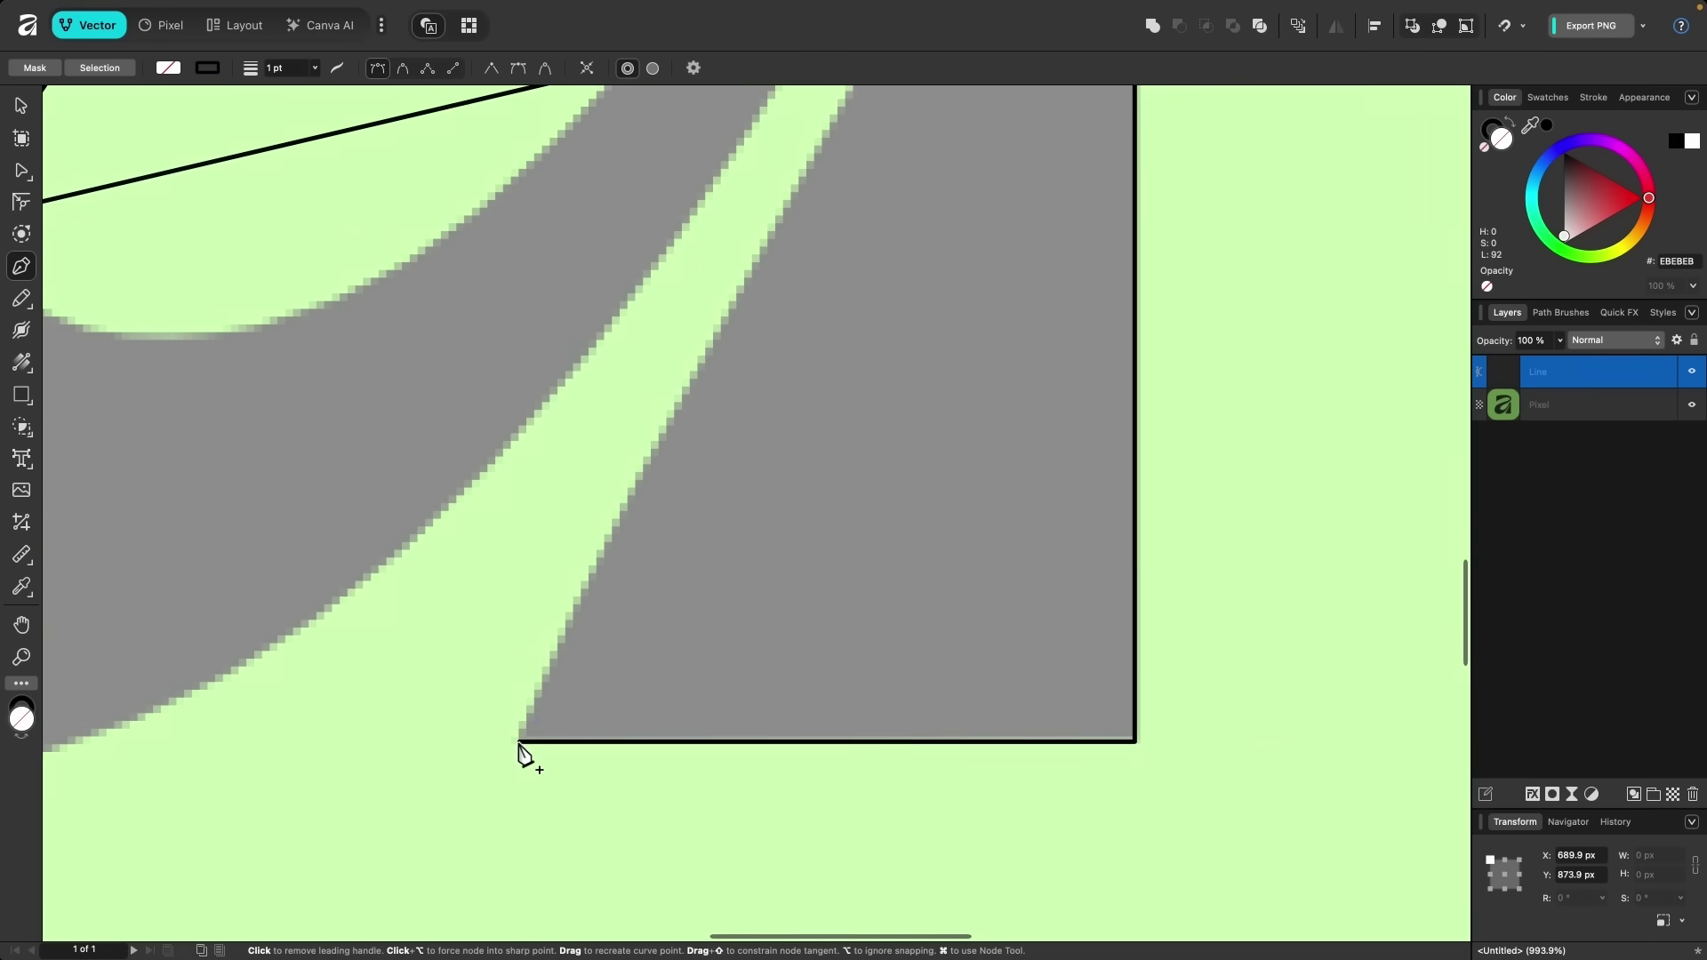
pyautogui.scroll(5, 878, 328)
pyautogui.scroll(3, 889, 306)
pyautogui.scroll(3, 1021, 381)
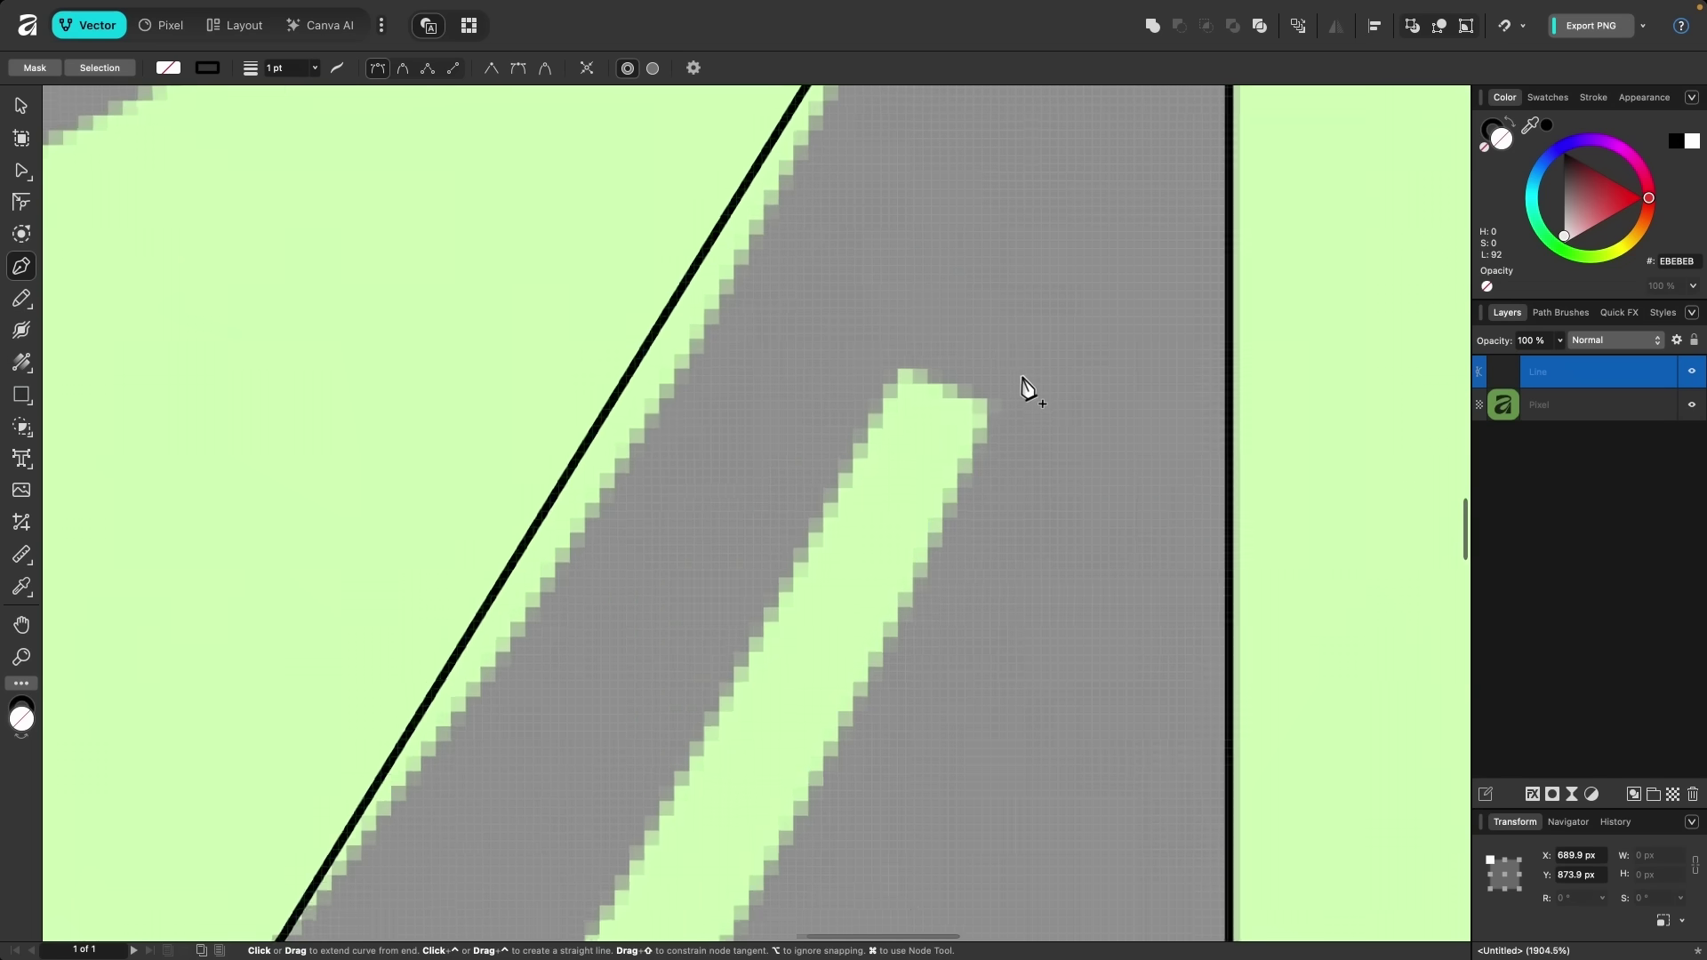
pyautogui.scroll(-2, 965, 468)
pyautogui.scroll(-2, 967, 470)
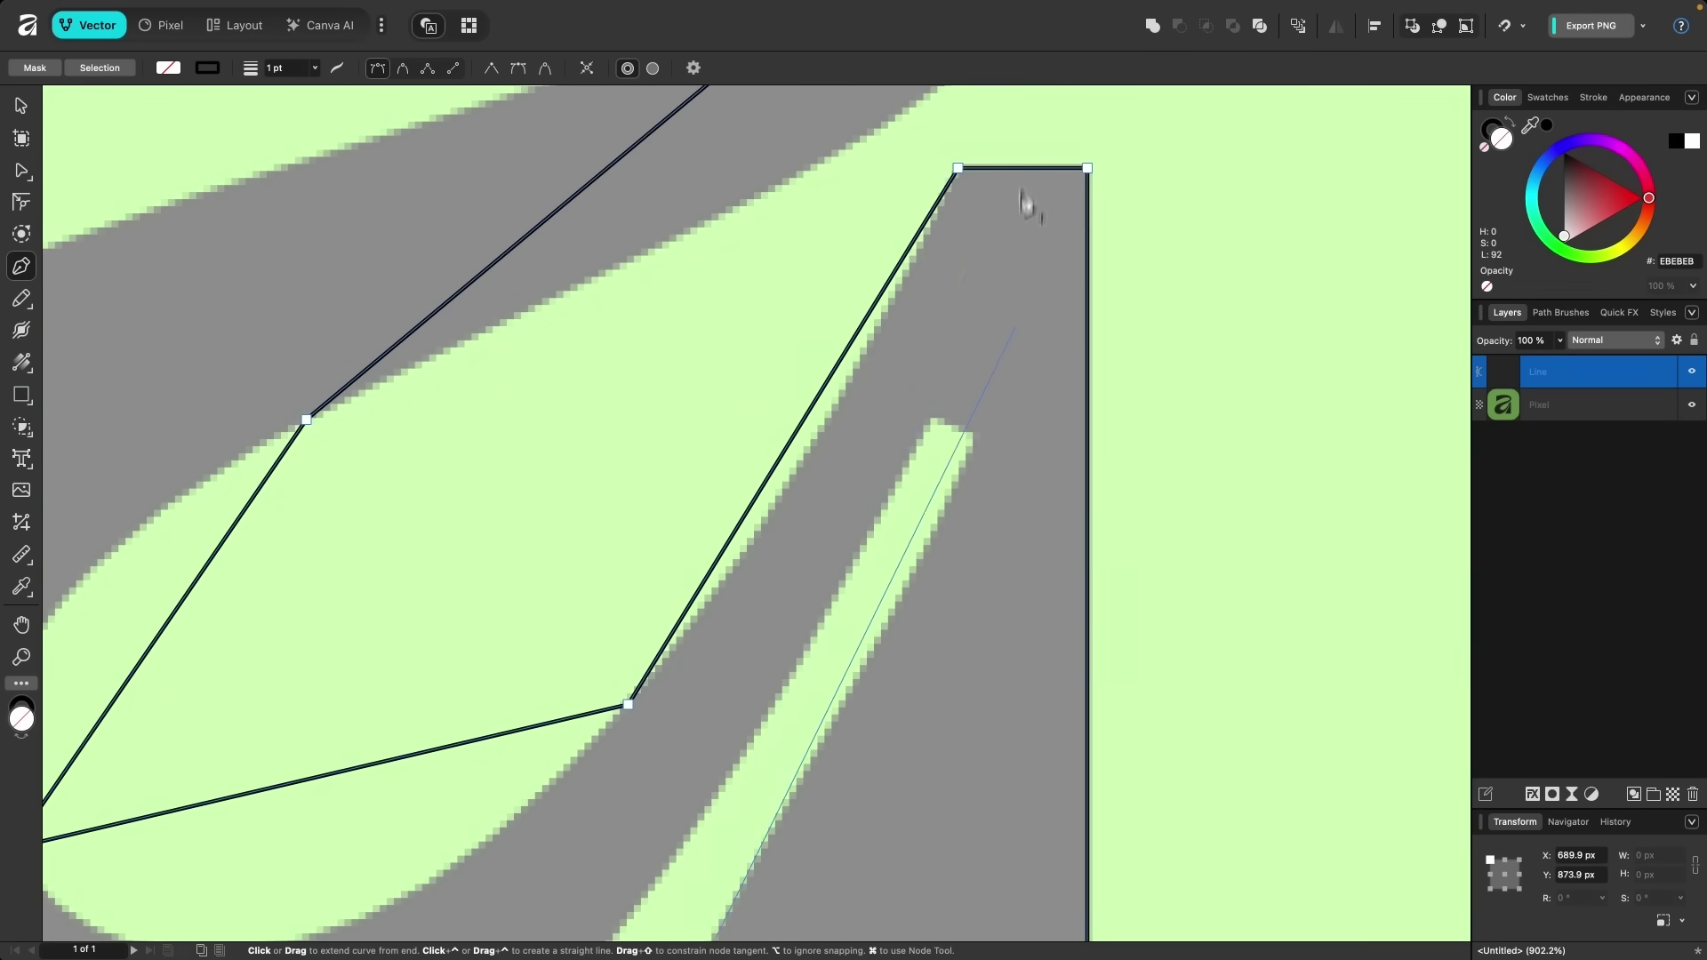
pyautogui.scroll(4, 1005, 498)
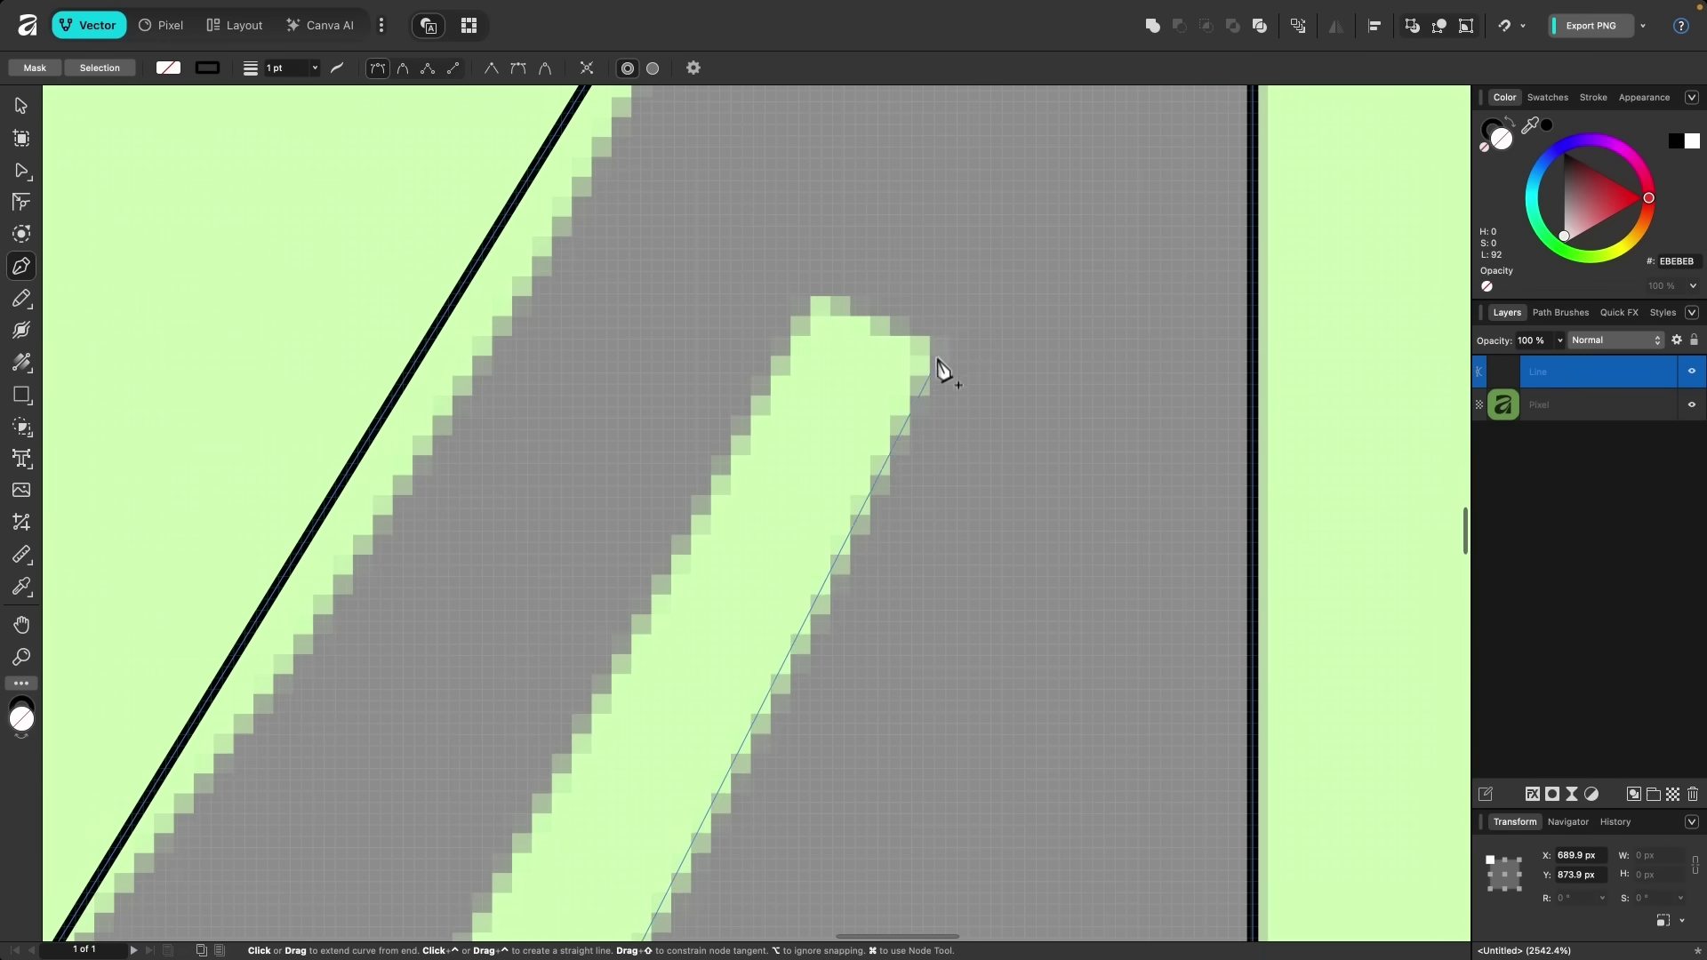
pyautogui.click(936, 343)
pyautogui.click(817, 297)
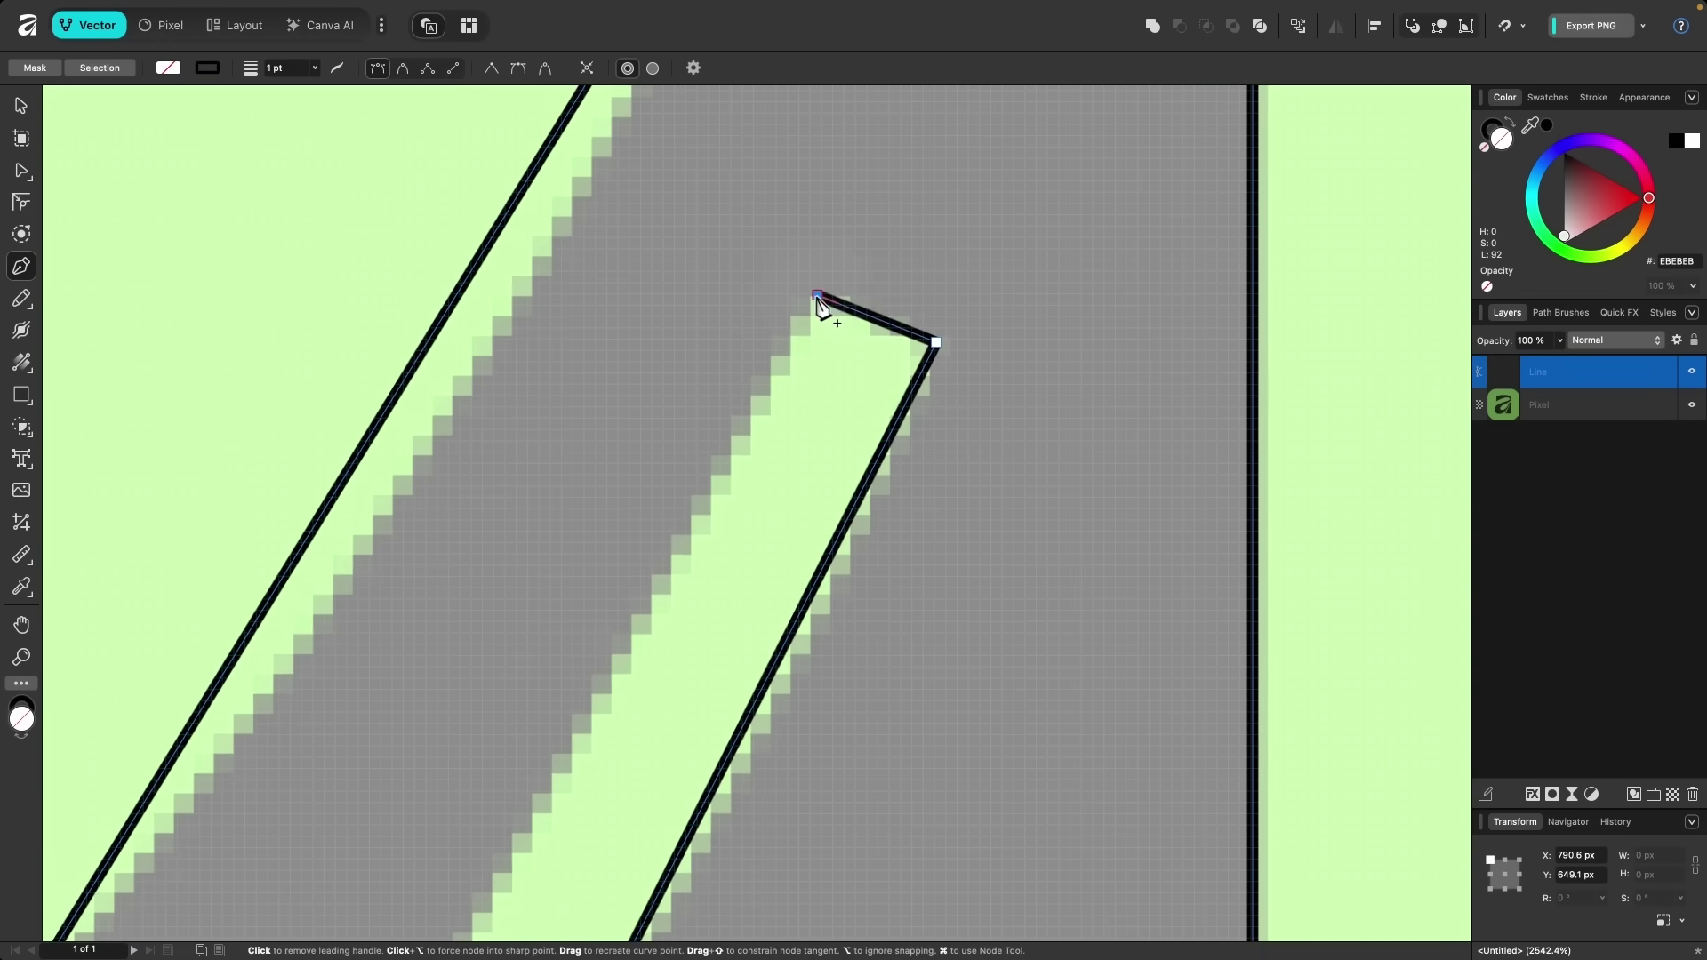
pyautogui.scroll(-2, 797, 412)
pyautogui.scroll(-4, 792, 419)
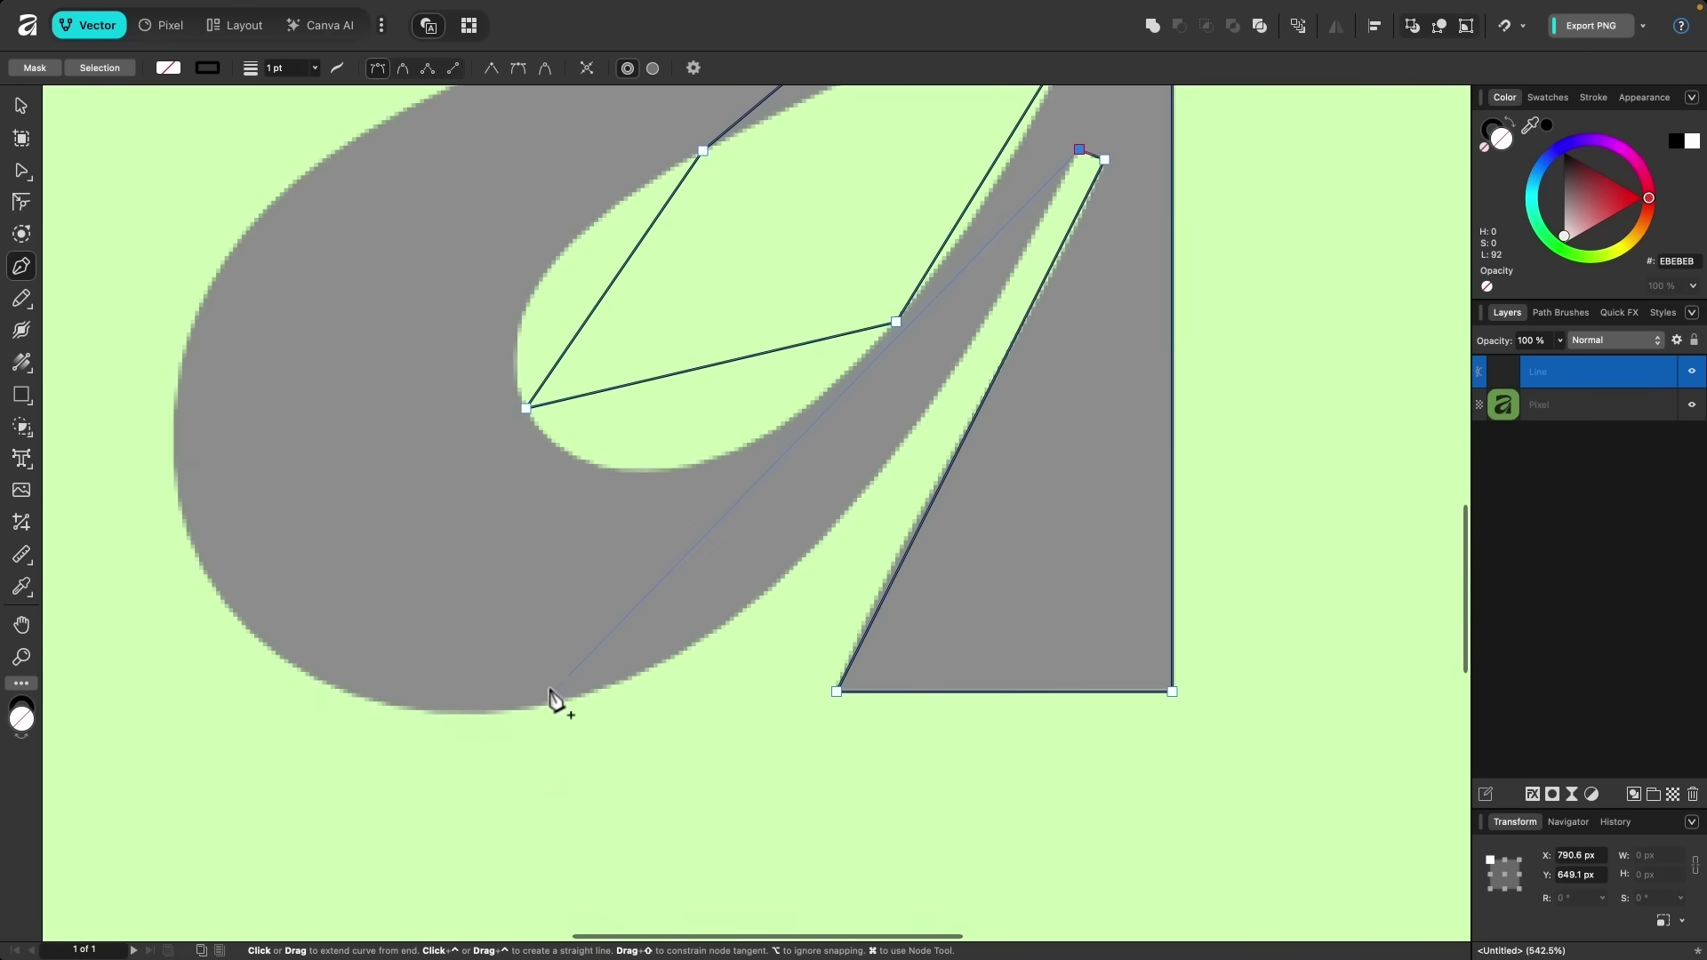
# Add nodes around the bowl and arch, then close the outline at its starting node.
pyautogui.click(540, 704)
pyautogui.click(175, 415)
pyautogui.scroll(5, 185, 429)
pyautogui.click(786, 286)
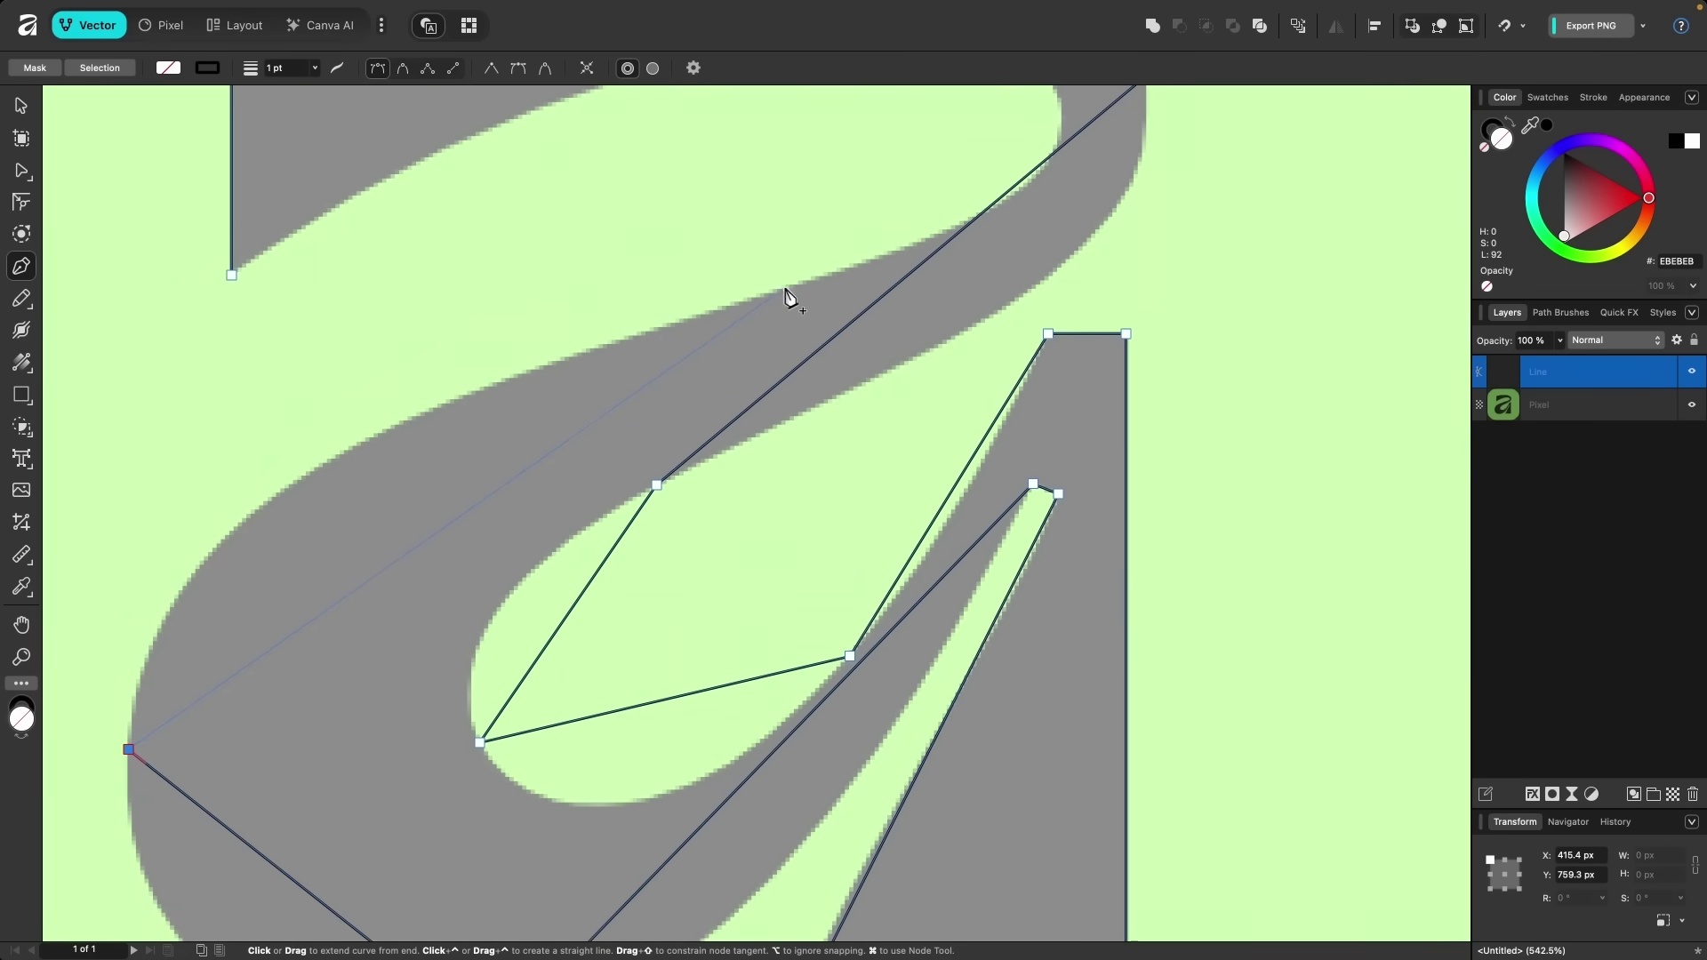
pyautogui.scroll(2, 789, 293)
pyautogui.click(1022, 239)
pyautogui.click(574, 211)
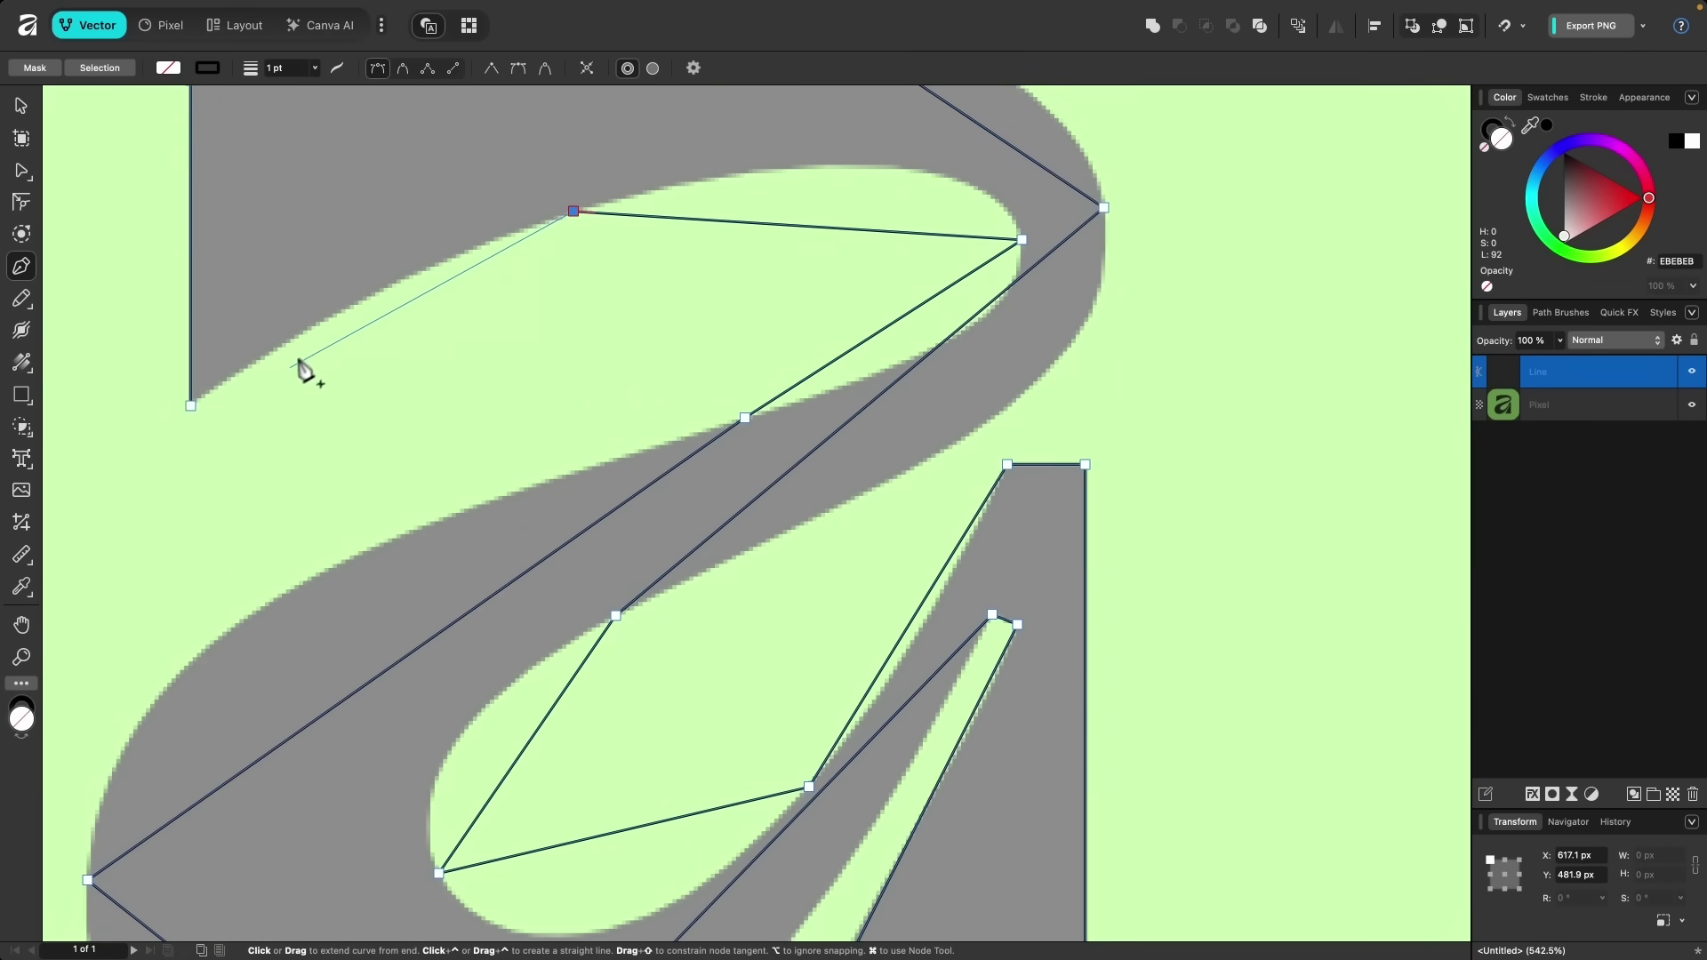
pyautogui.scroll(3, 302, 368)
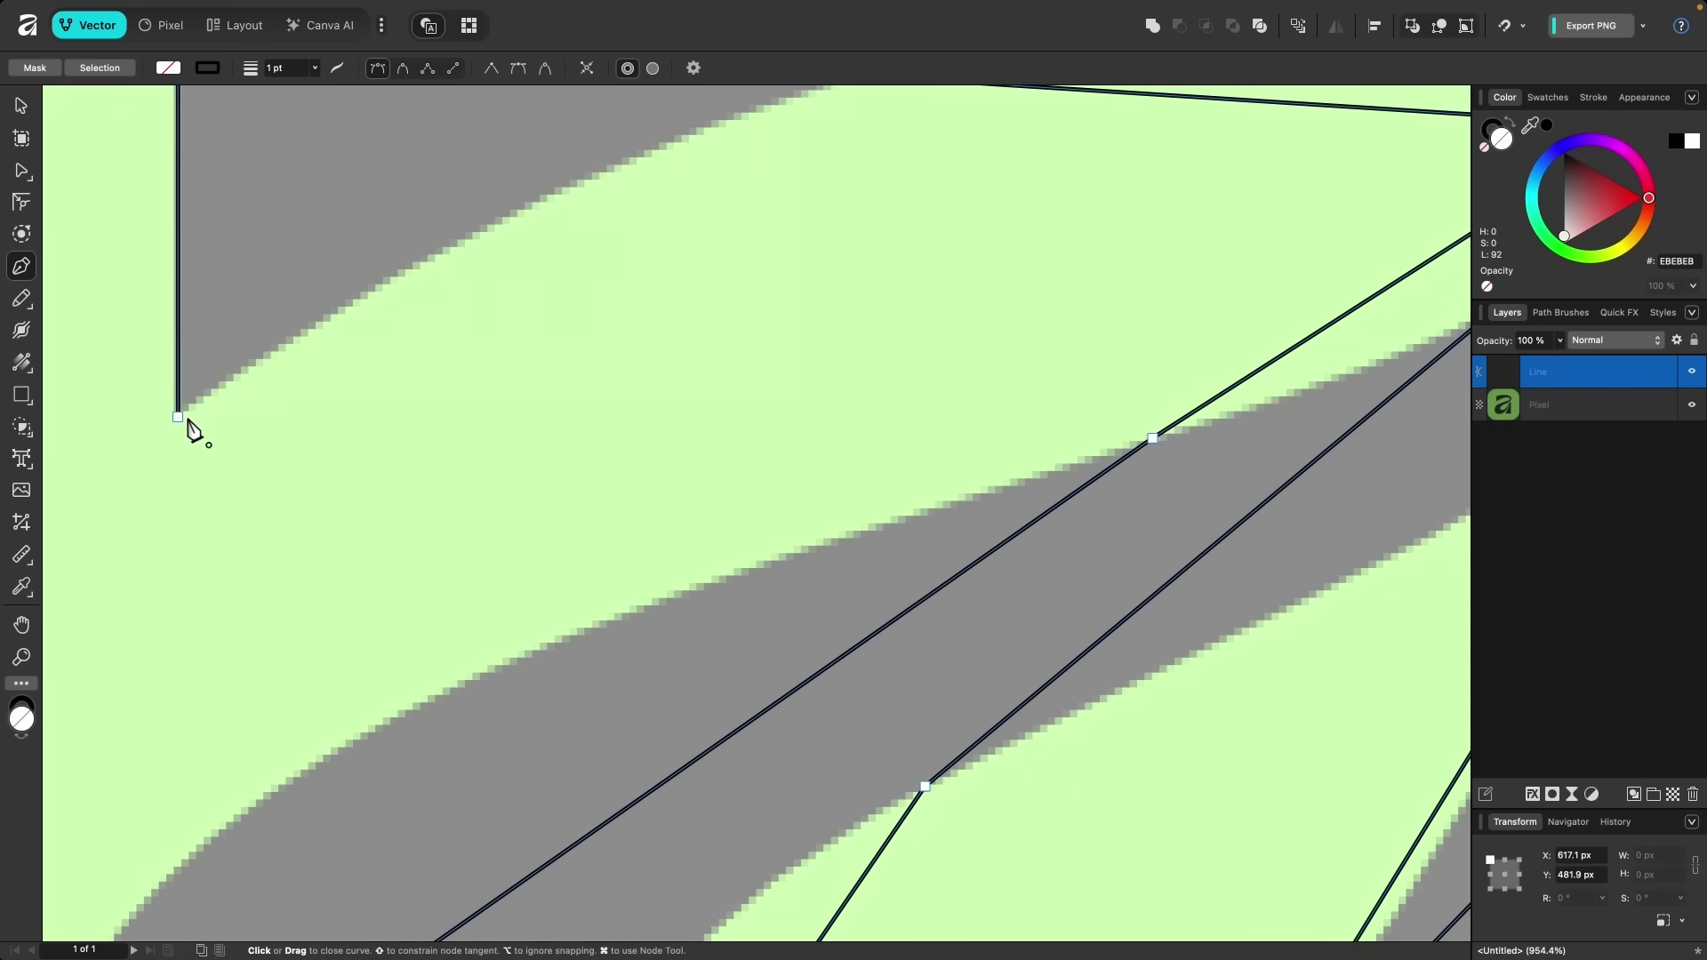
pyautogui.click(179, 417)
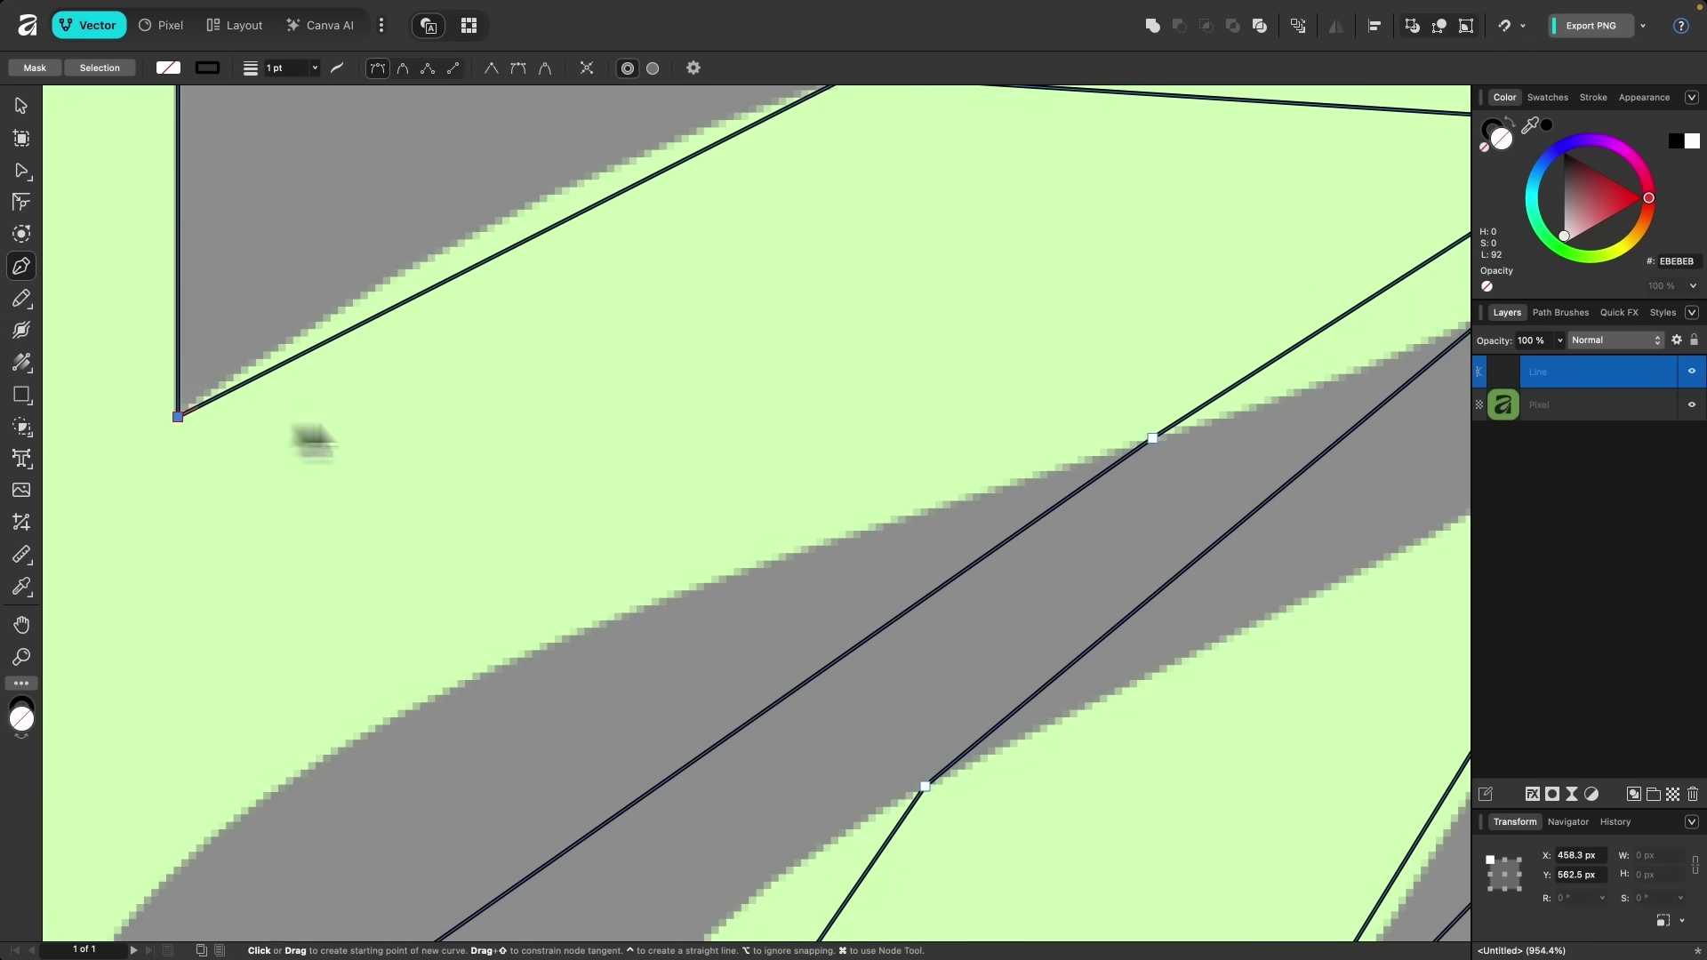
pyautogui.scroll(-6, 600, 414)
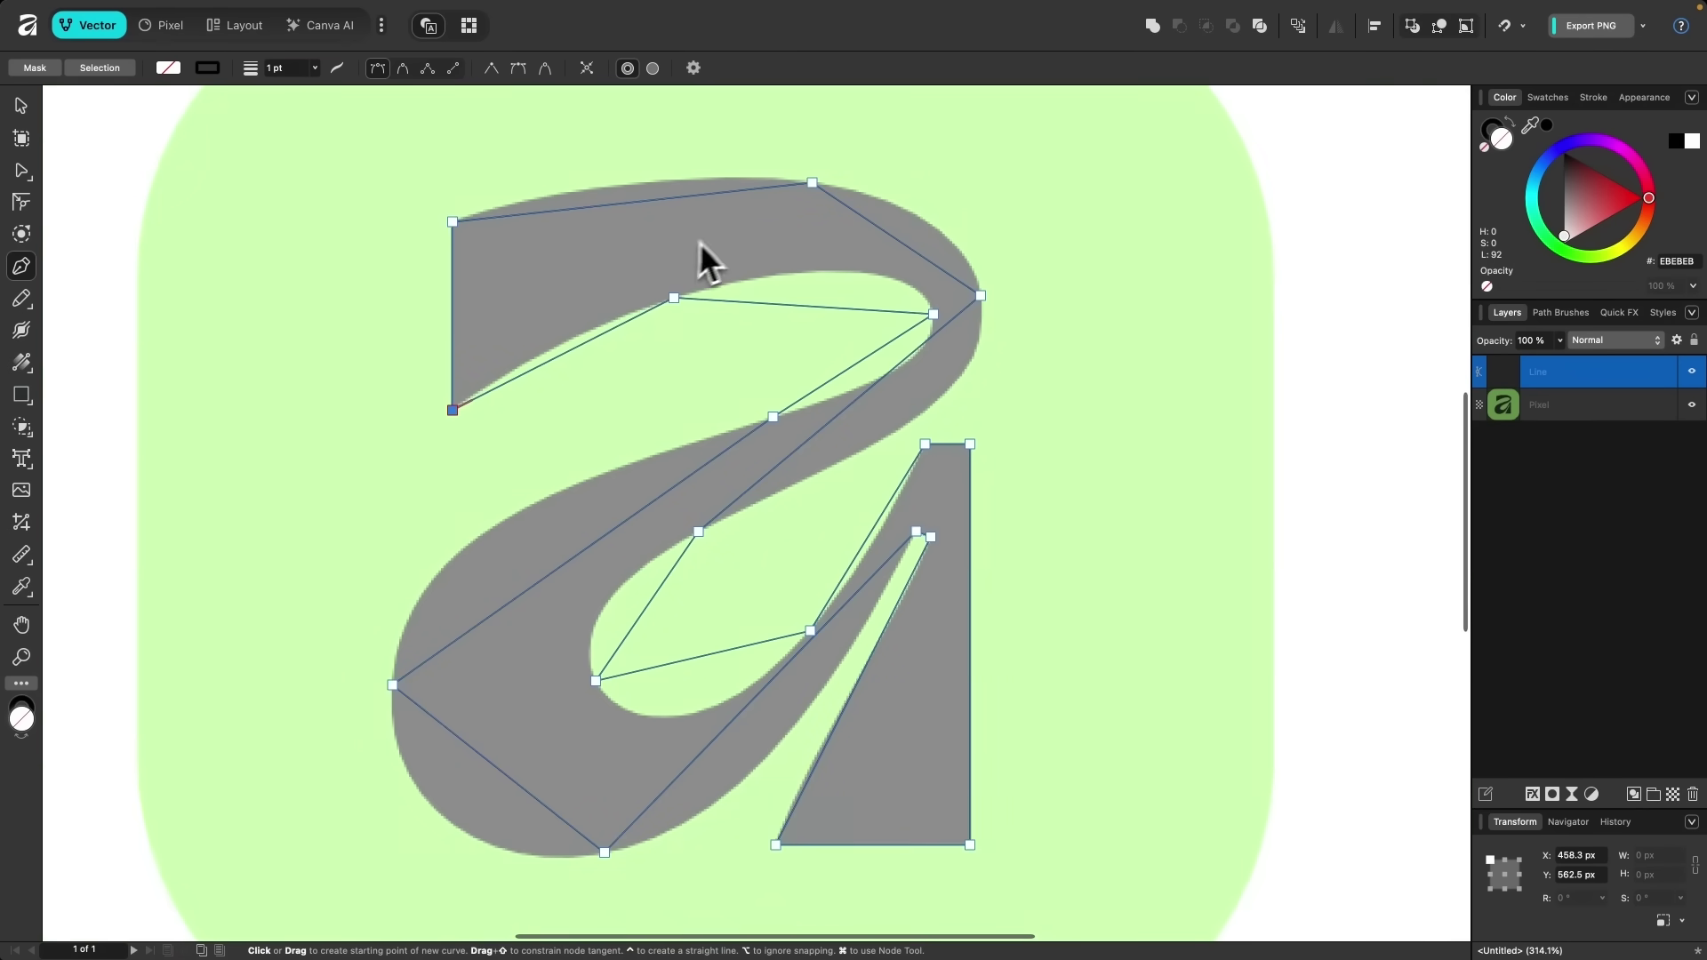
pyautogui.scroll(3, 720, 244)
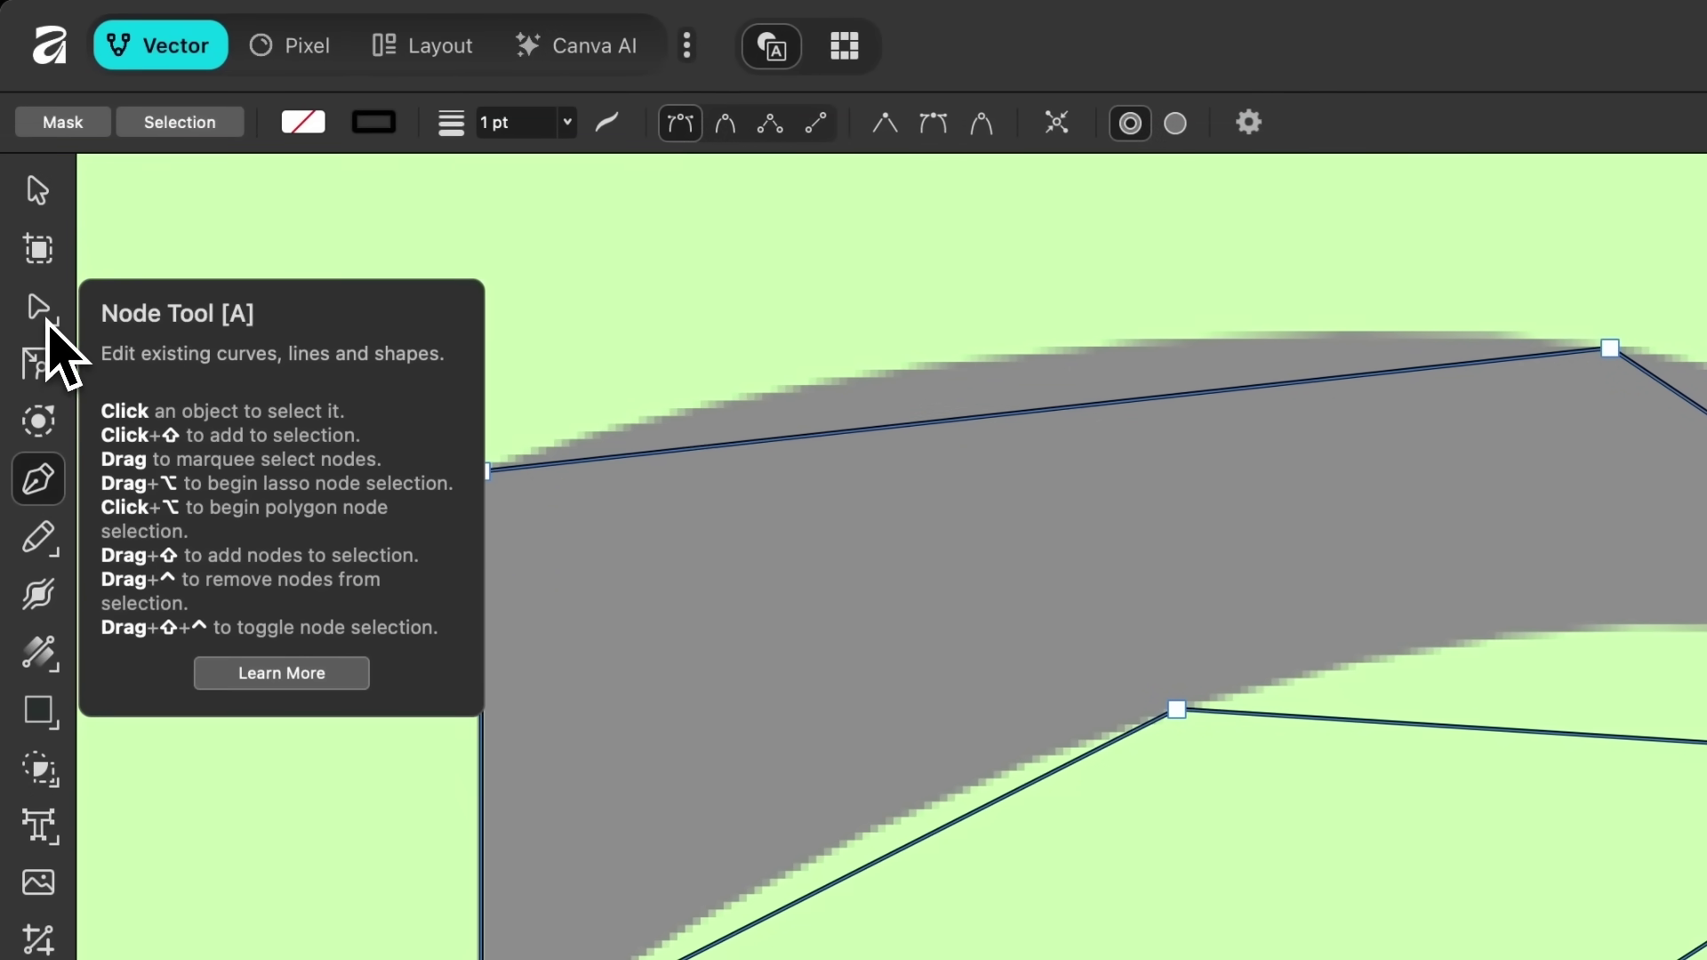
# With the Node Tool, curve the top, upper-right and inner arch edges along the letter.
pyautogui.click(48, 325)
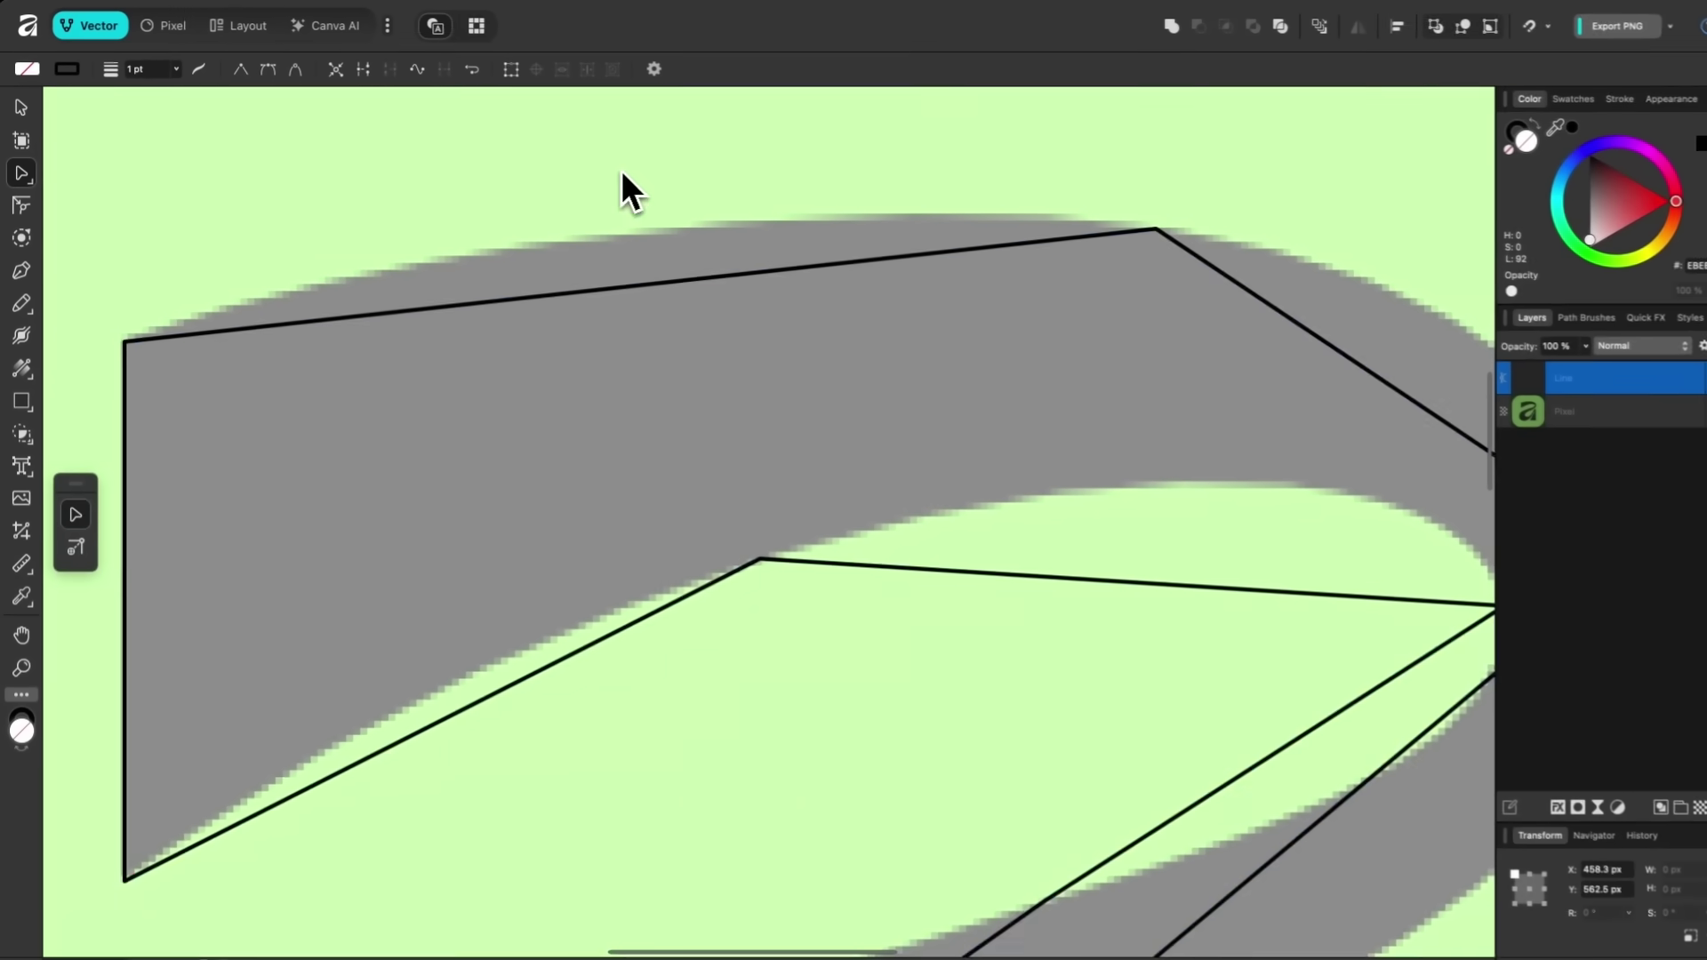
pyautogui.moveTo(595, 285); pyautogui.dragTo(588, 236)
pyautogui.scroll(-2, 743, 278)
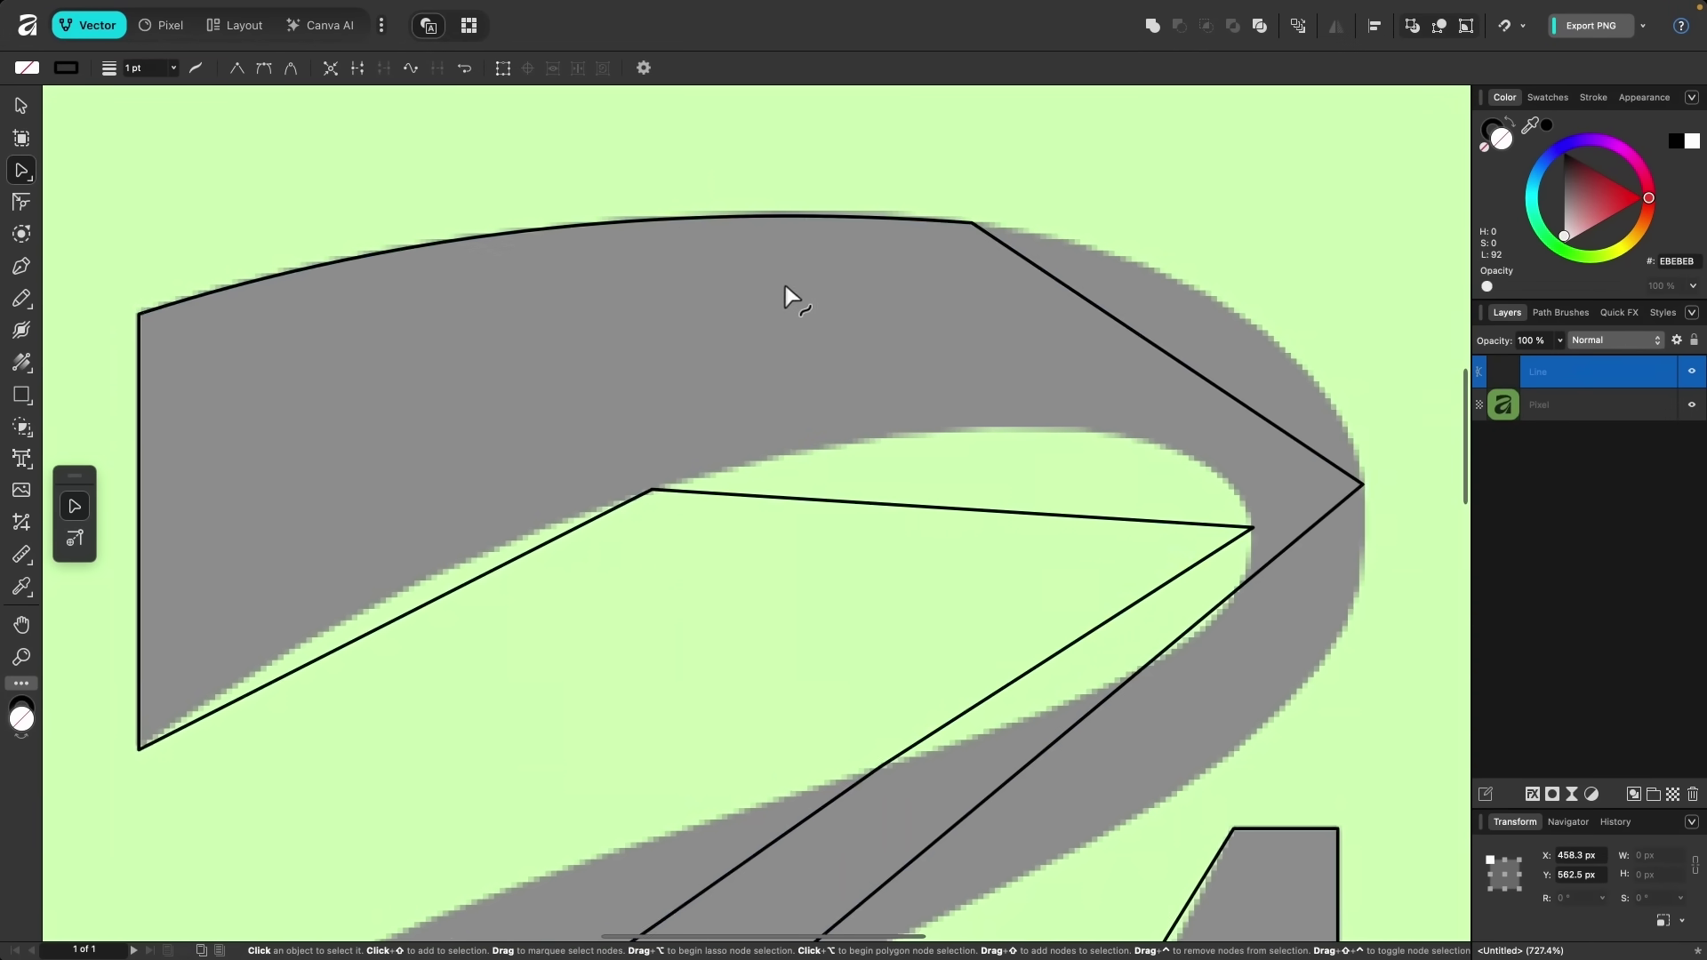
pyautogui.moveTo(1173, 360); pyautogui.dragTo(1228, 307)
pyautogui.scroll(-1, 1046, 418)
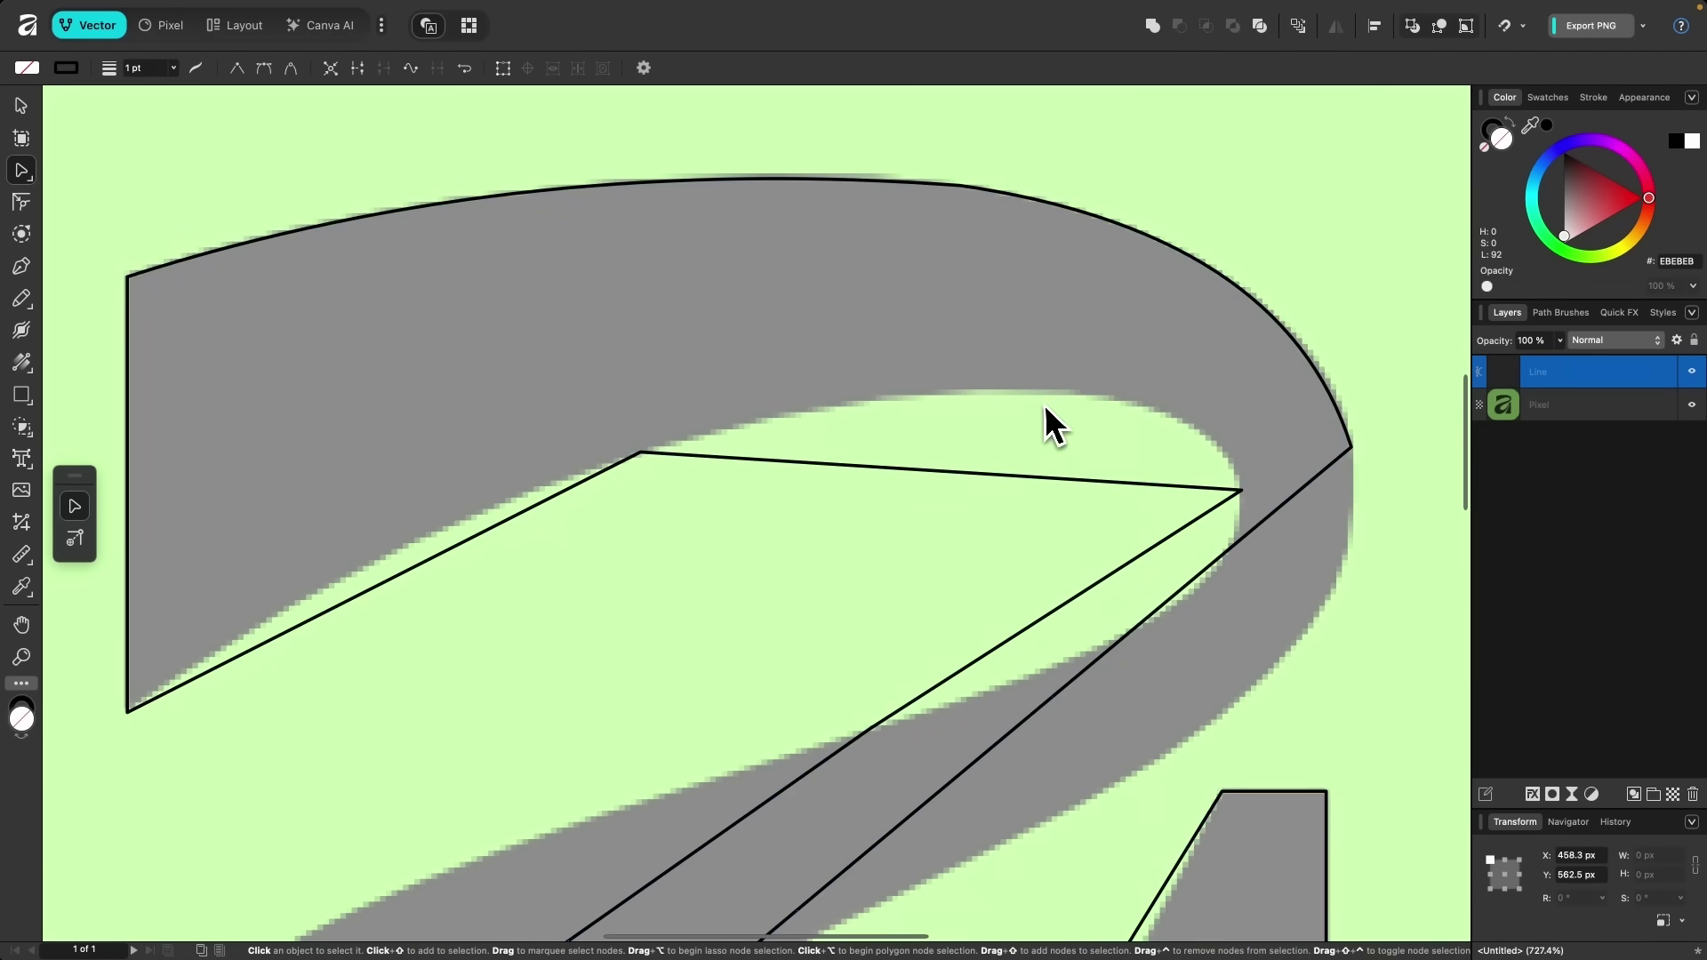
pyautogui.moveTo(1003, 474); pyautogui.dragTo(1079, 397)
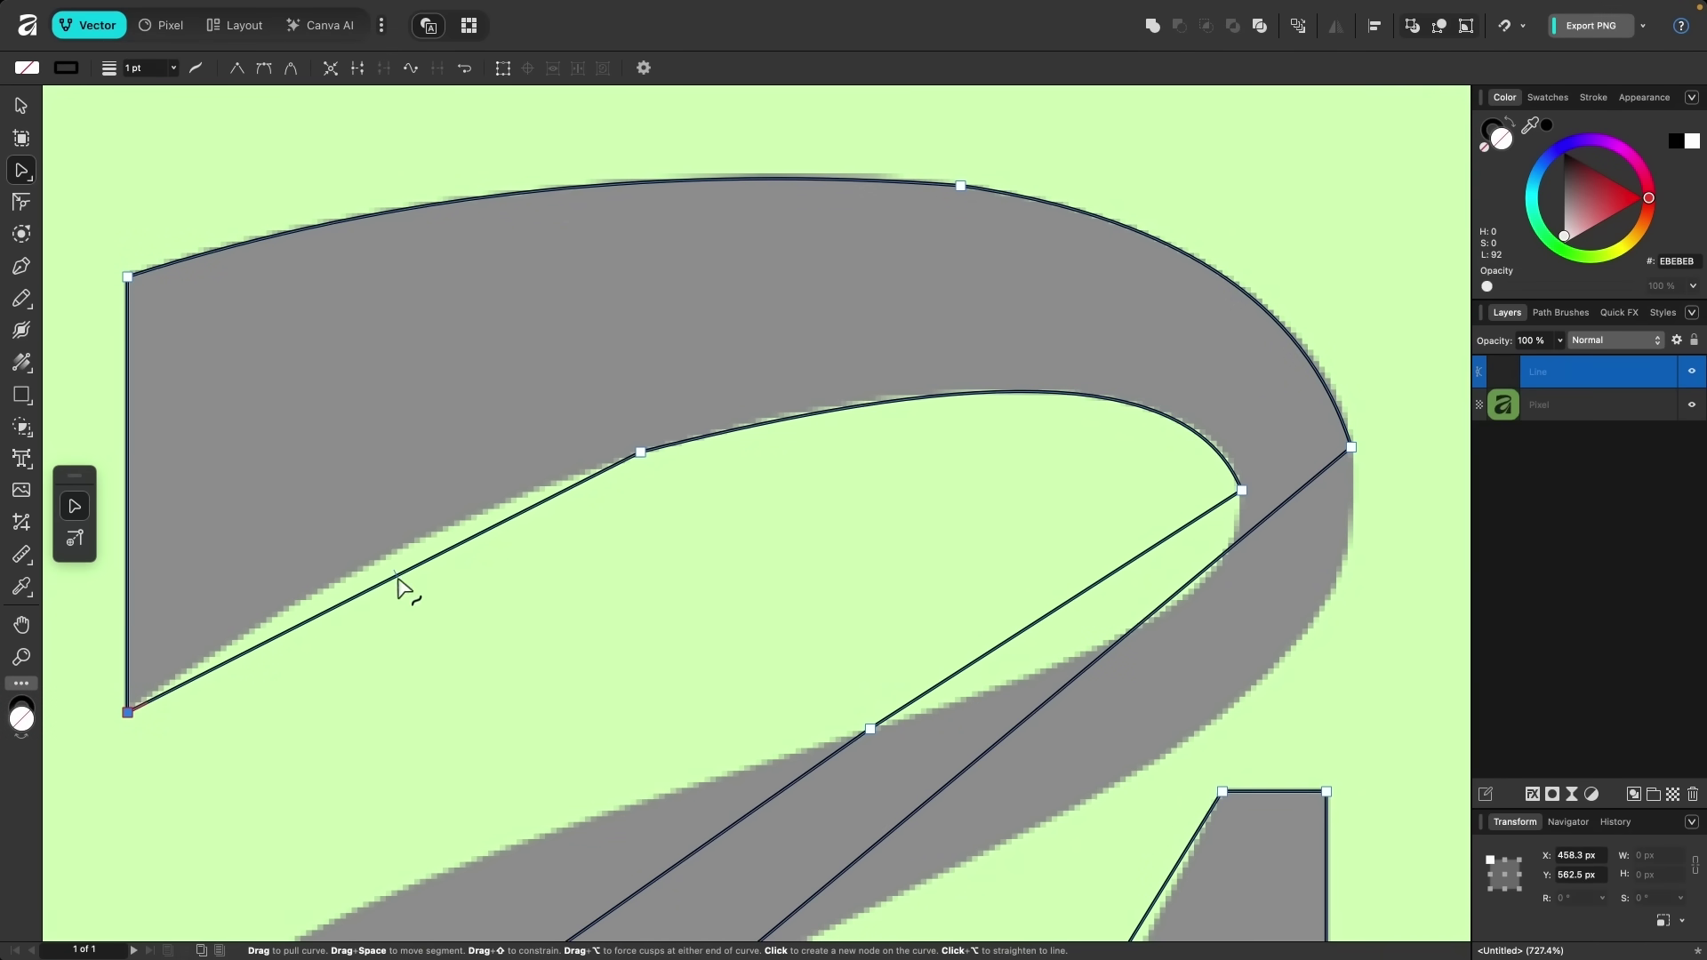
pyautogui.moveTo(402, 580); pyautogui.dragTo(400, 565)
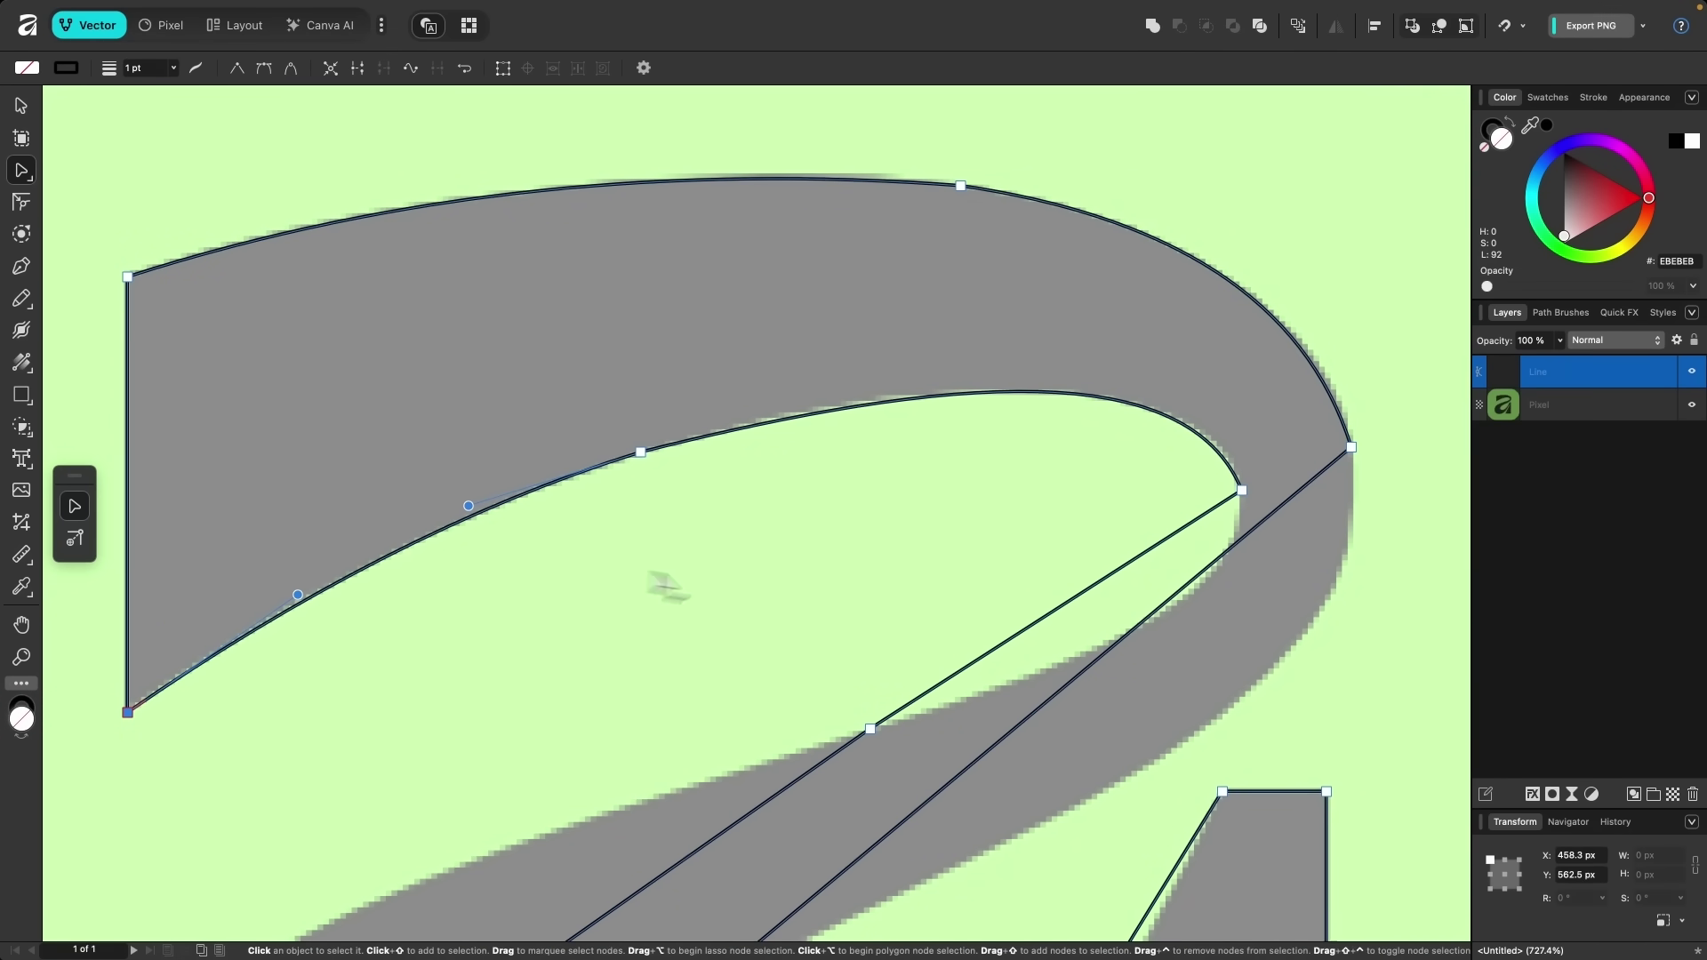
# Bend the diagonal stroke, bowl outer edge and counter edges into matching curves.
pyautogui.scroll(-3, 675, 582)
pyautogui.hscroll(2, 675, 582)
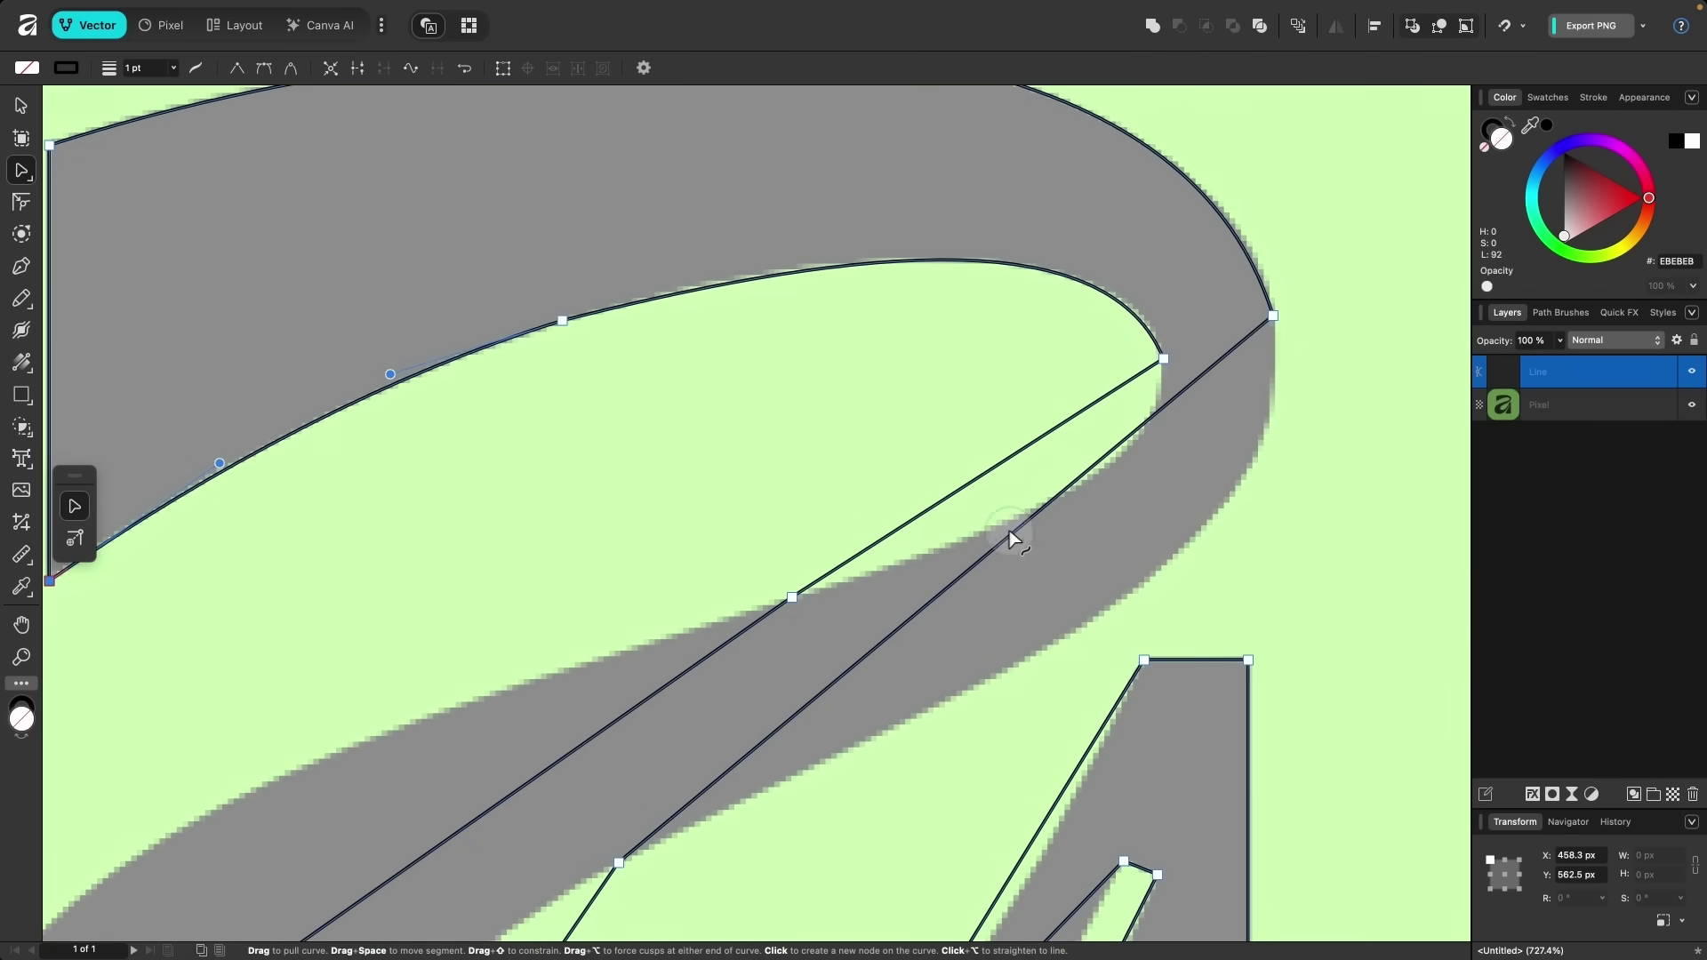
pyautogui.moveTo(1010, 531); pyautogui.dragTo(1192, 569)
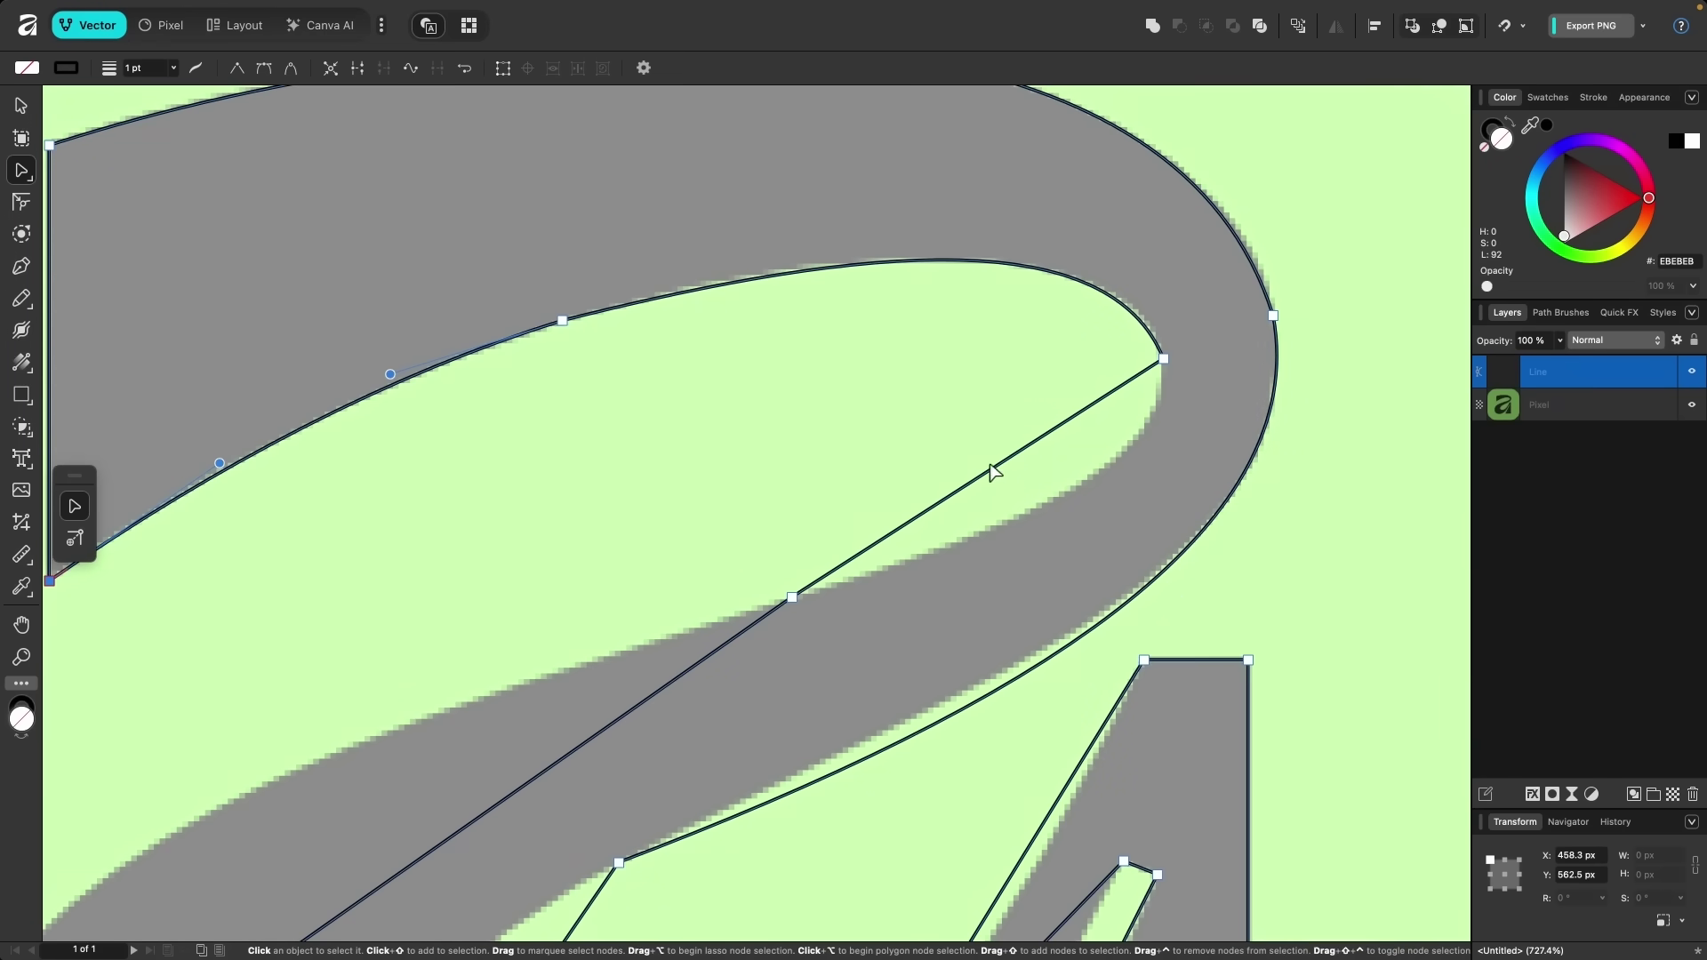
pyautogui.scroll(-3, 1085, 495)
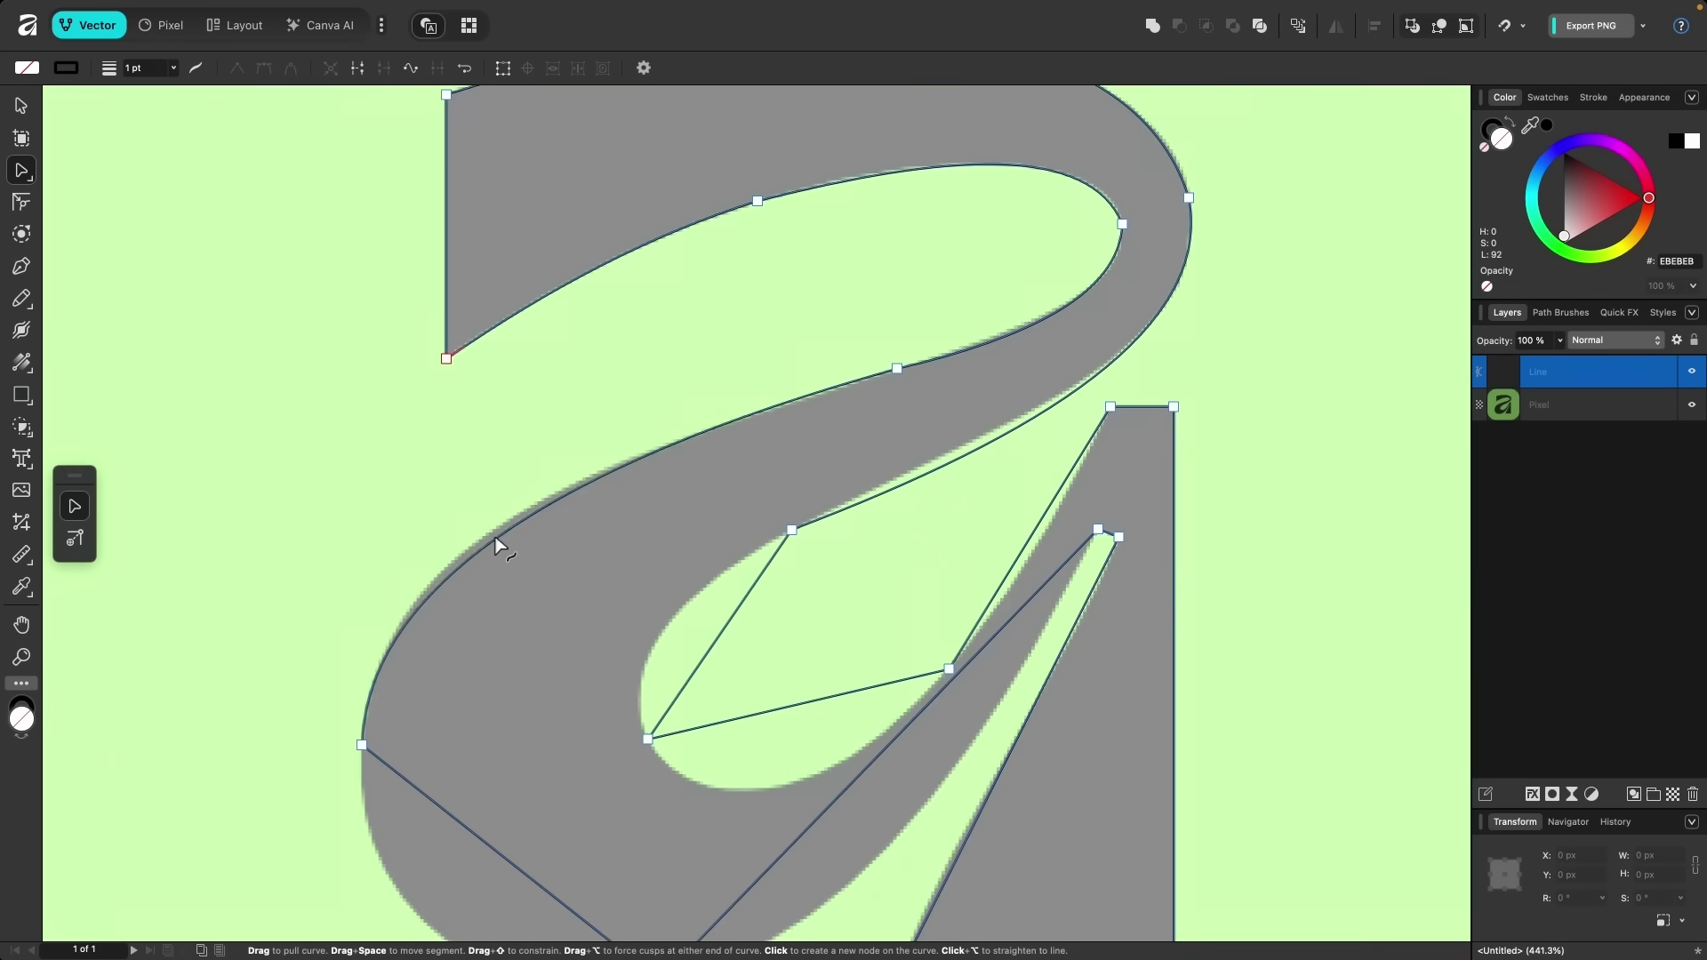
pyautogui.scroll(-3, 499, 545)
pyautogui.moveTo(457, 654); pyautogui.dragTo(449, 662)
pyautogui.moveTo(830, 523); pyautogui.dragTo(888, 579)
pyautogui.moveTo(791, 428); pyautogui.dragTo(774, 506)
pyautogui.moveTo(713, 359); pyautogui.dragTo(705, 369)
pyautogui.scroll(3, 983, 388)
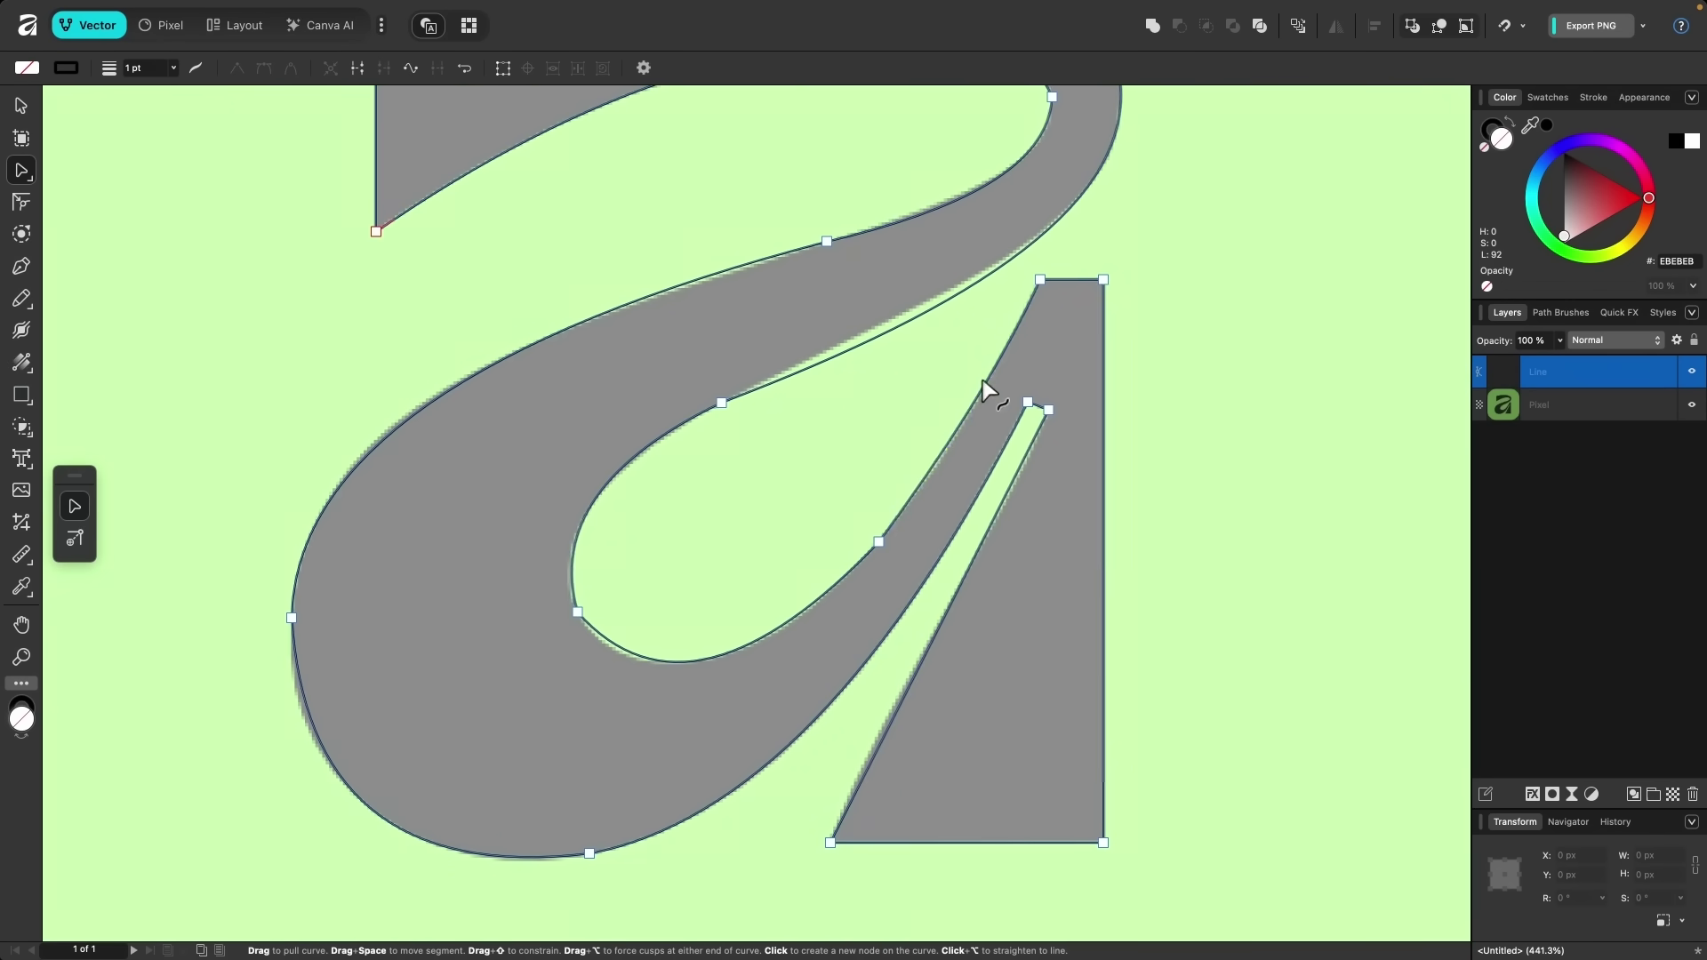
pyautogui.scroll(2, 1043, 387)
pyautogui.scroll(-3, 1029, 696)
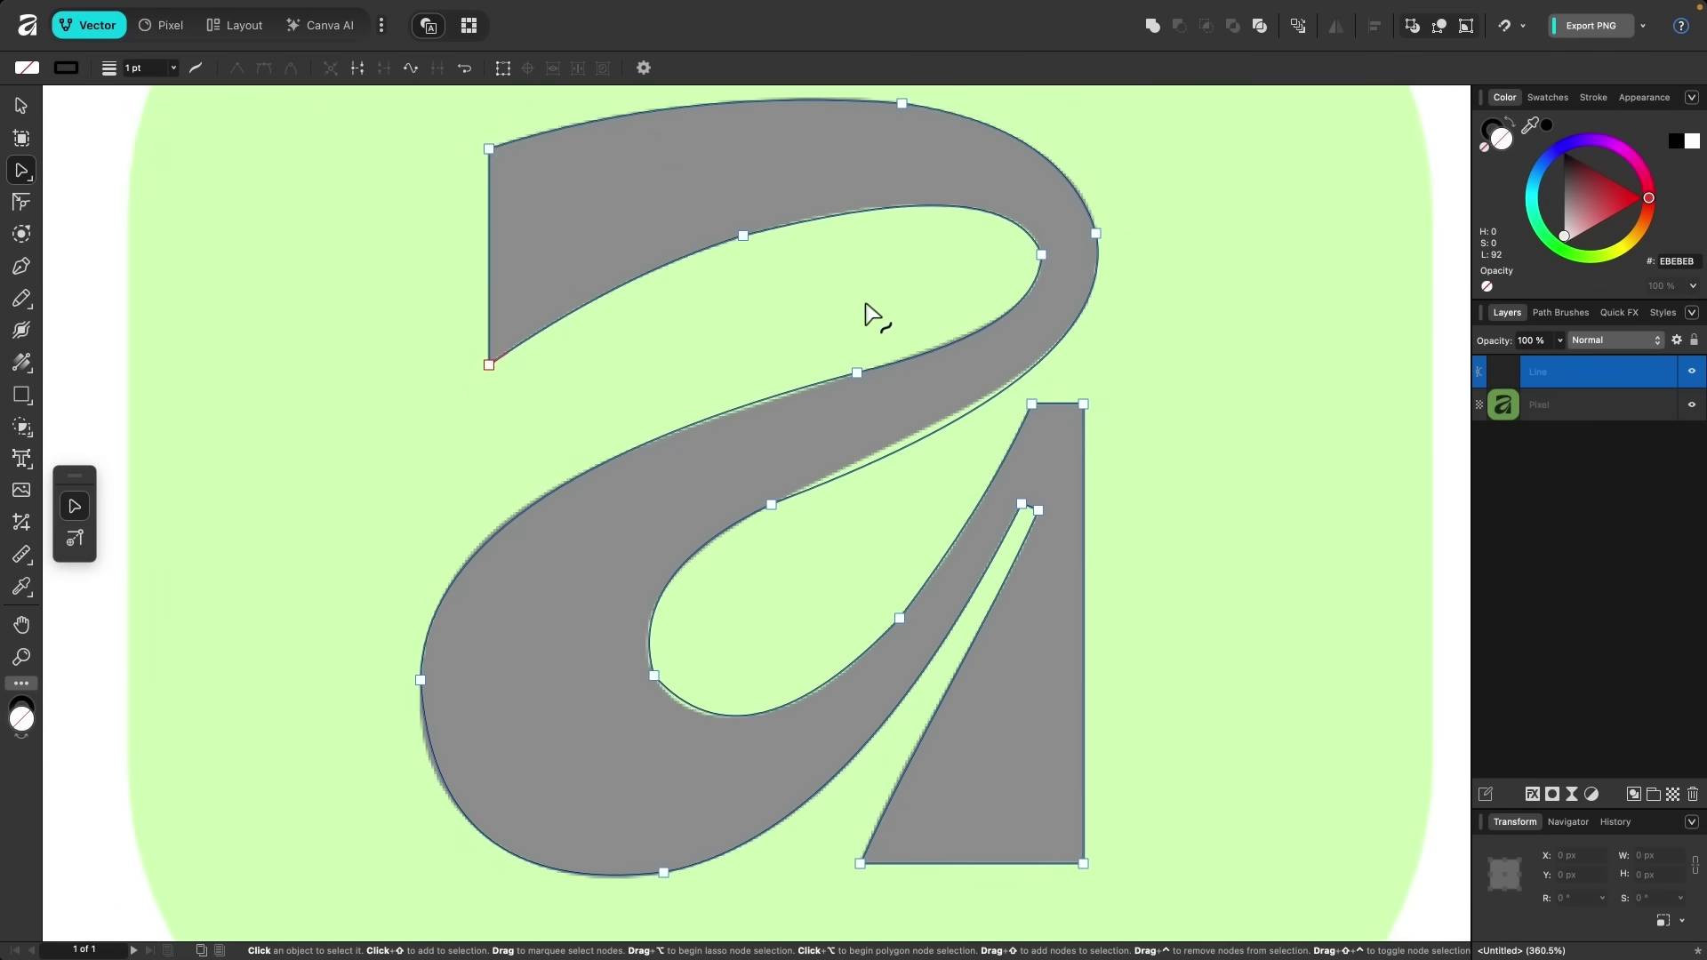
# Zoom in and drag the lower-left node's handles until the bowl curve fits the pixel edge.
pyautogui.scroll(3, 798, 562)
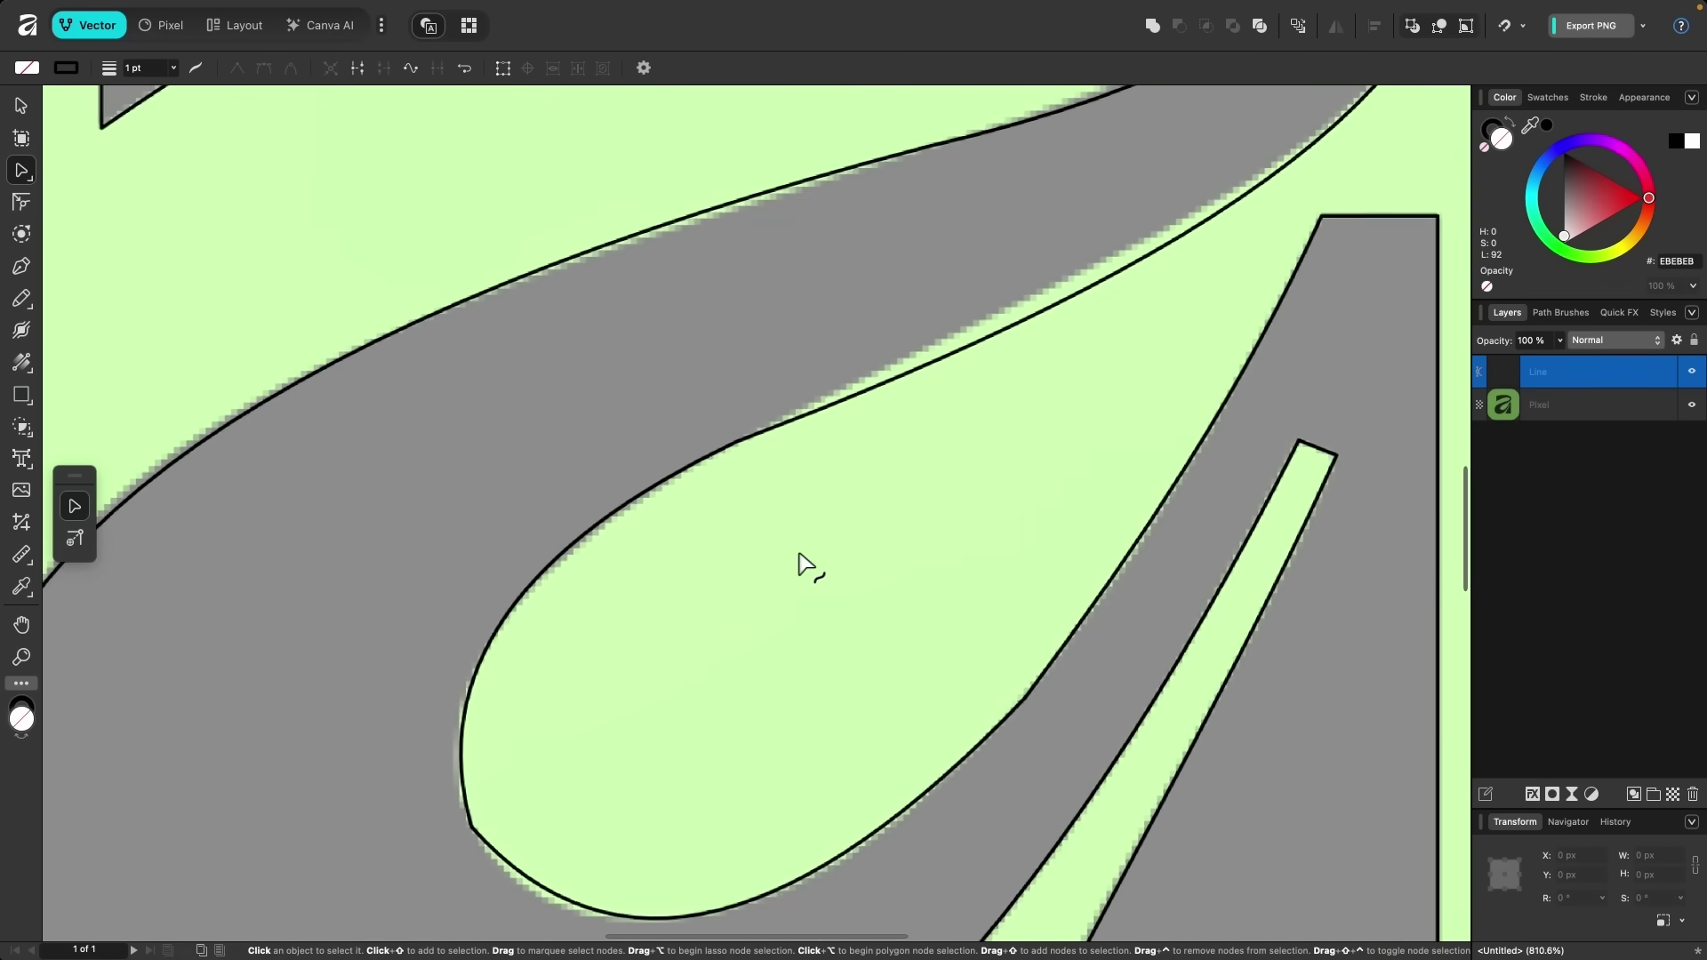
pyautogui.scroll(2, 764, 578)
pyautogui.scroll(4, 533, 720)
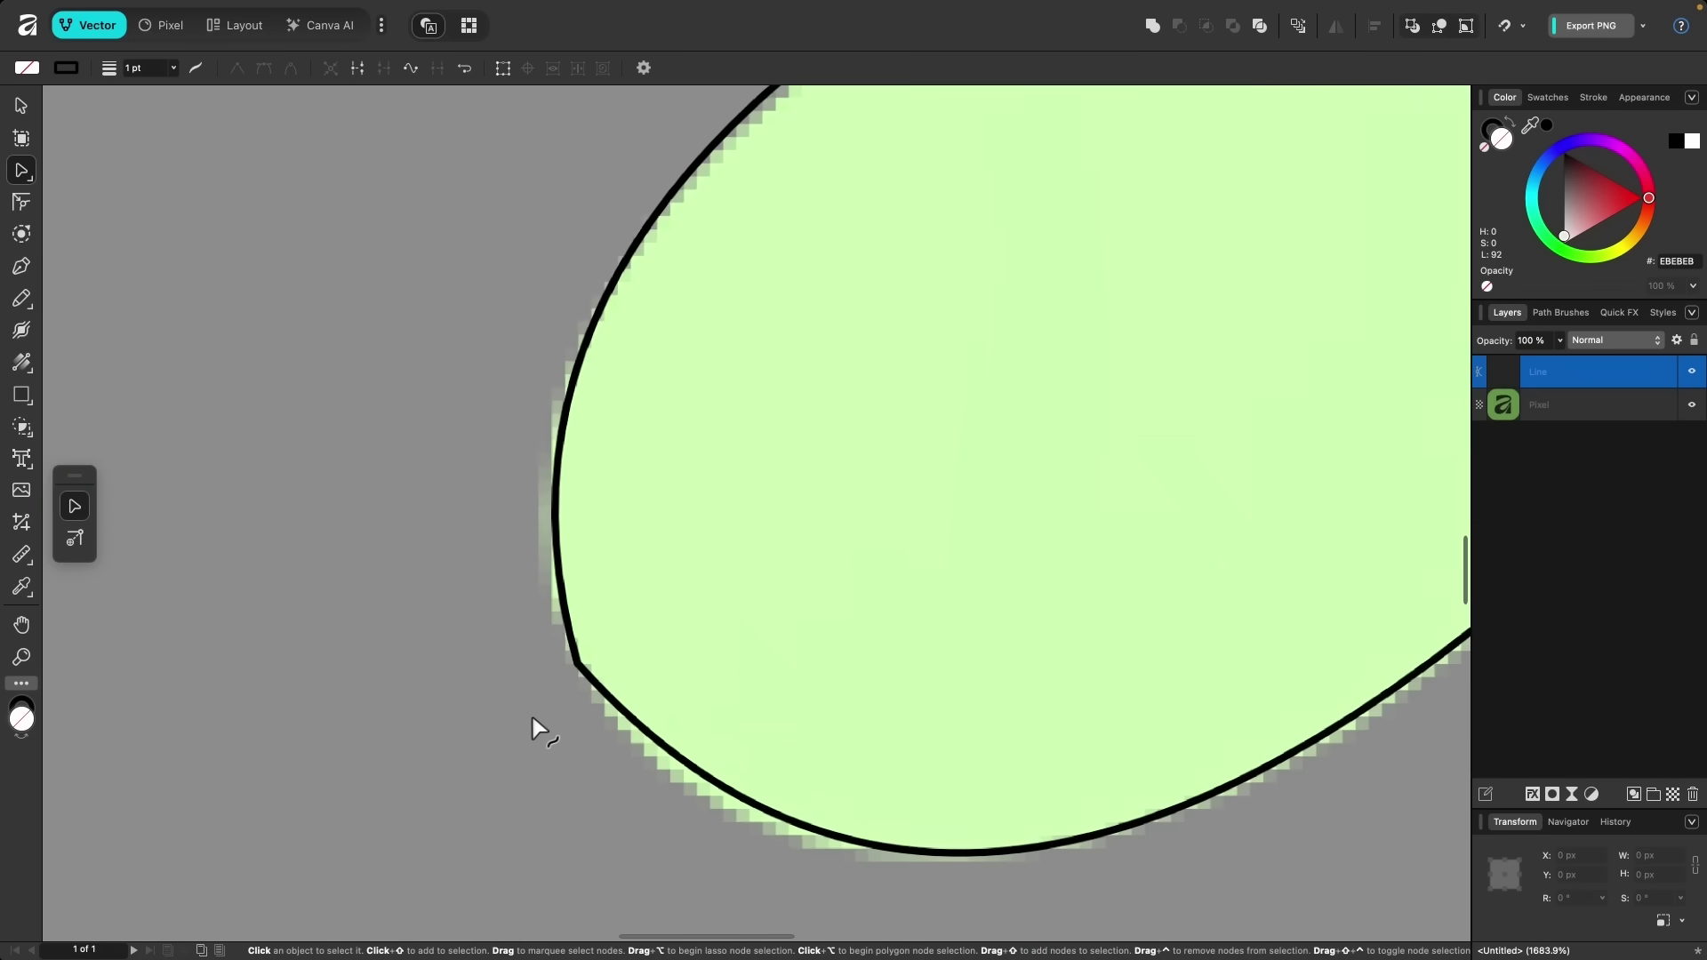
pyautogui.scroll(5, 617, 677)
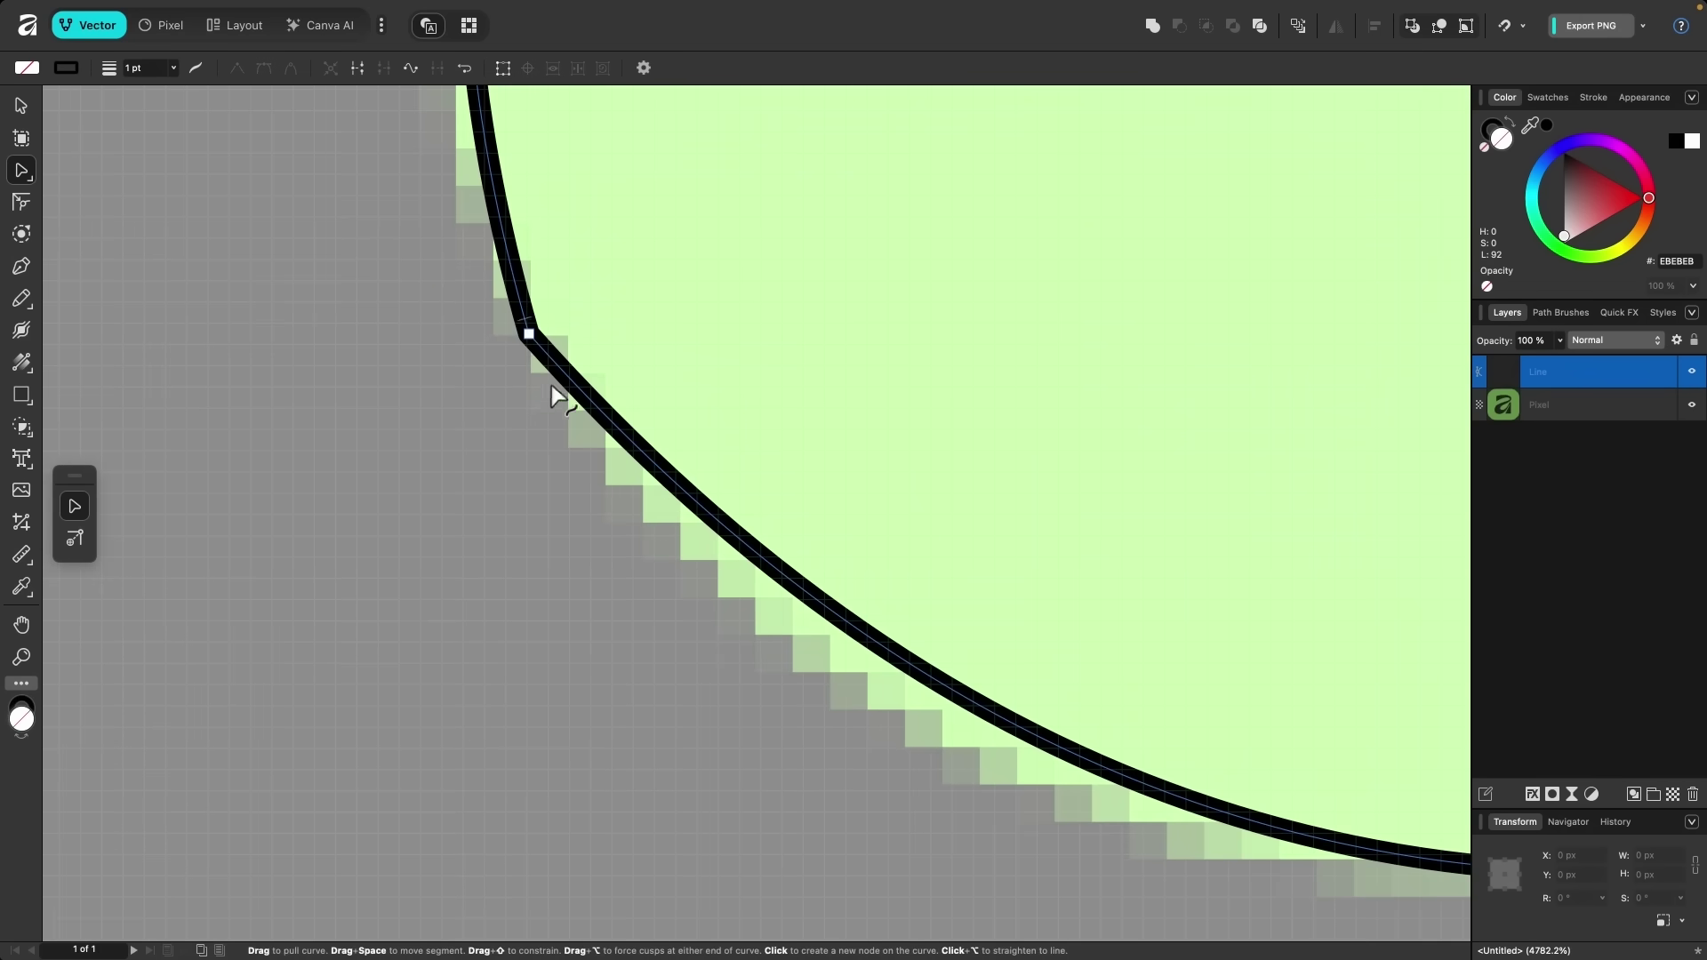
pyautogui.scroll(-5, 548, 596)
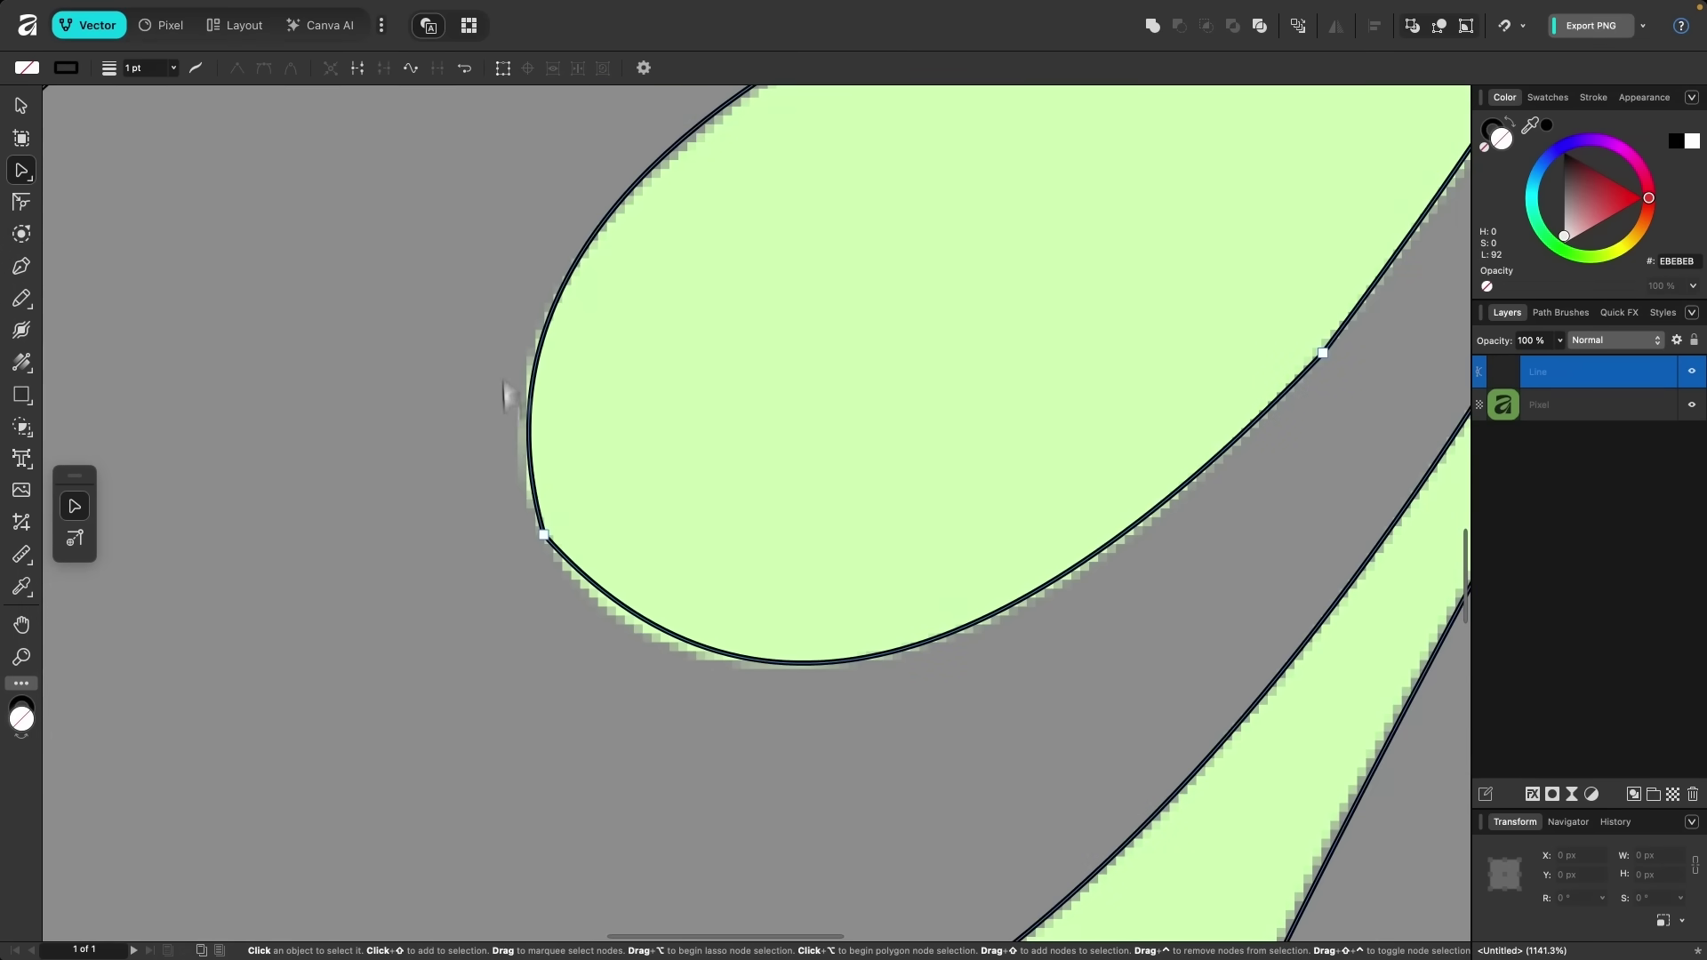
pyautogui.scroll(1, 537, 770)
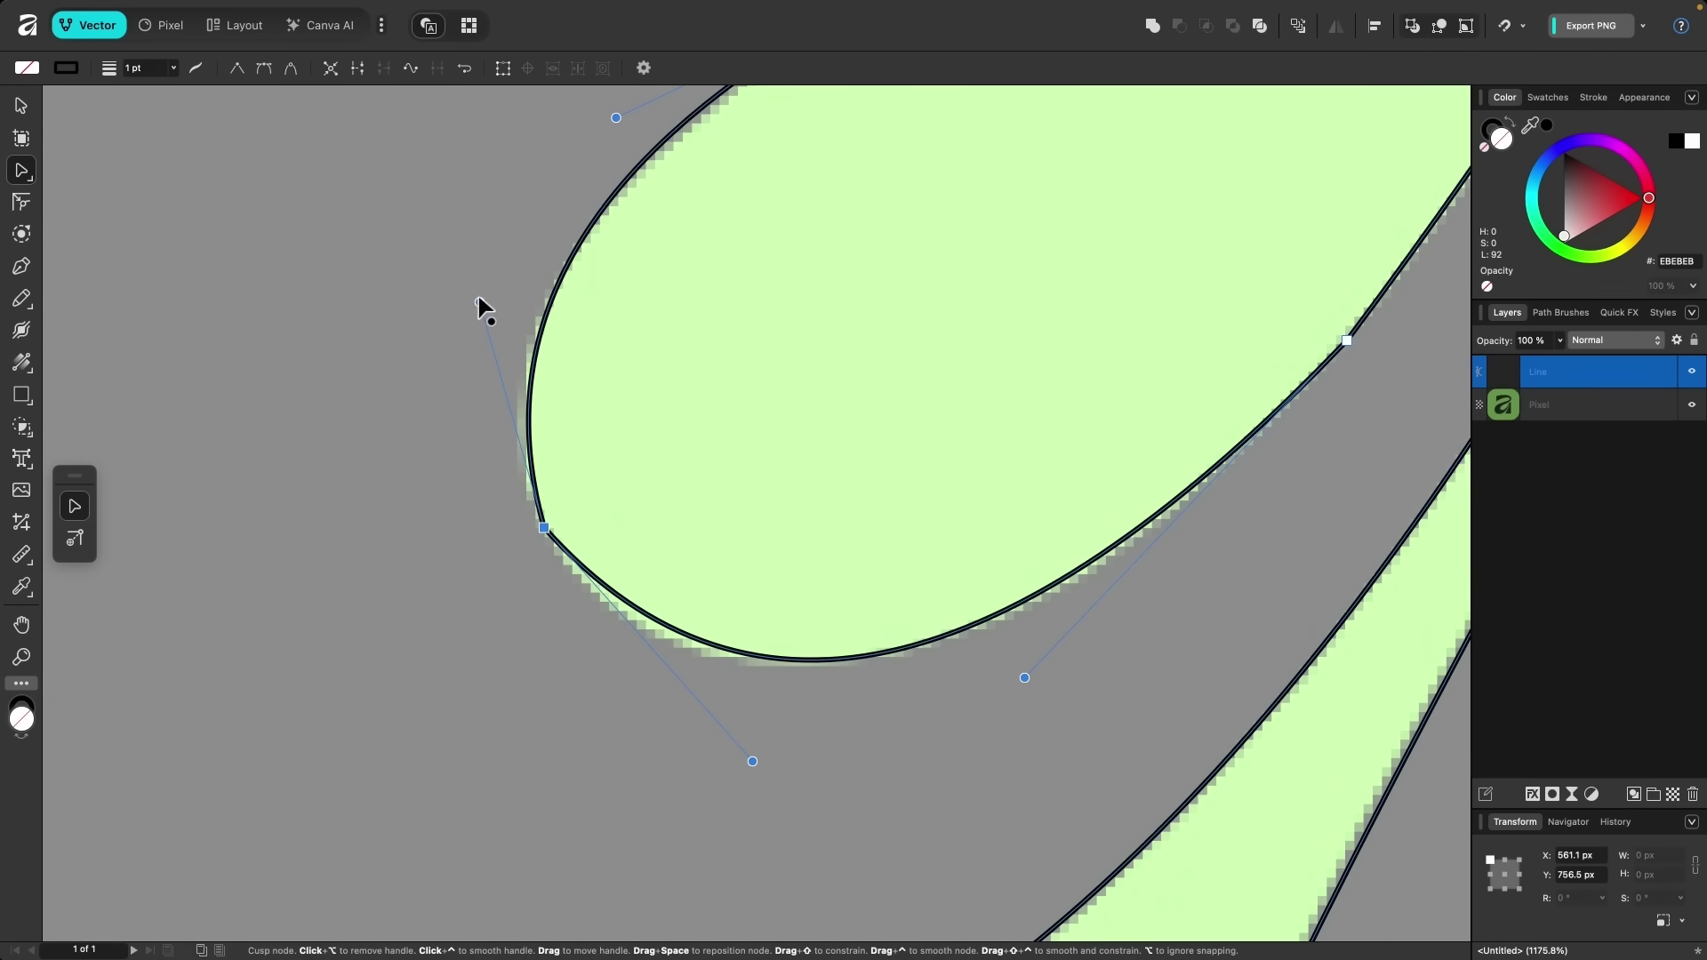
pyautogui.moveTo(480, 301); pyautogui.dragTo(464, 343)
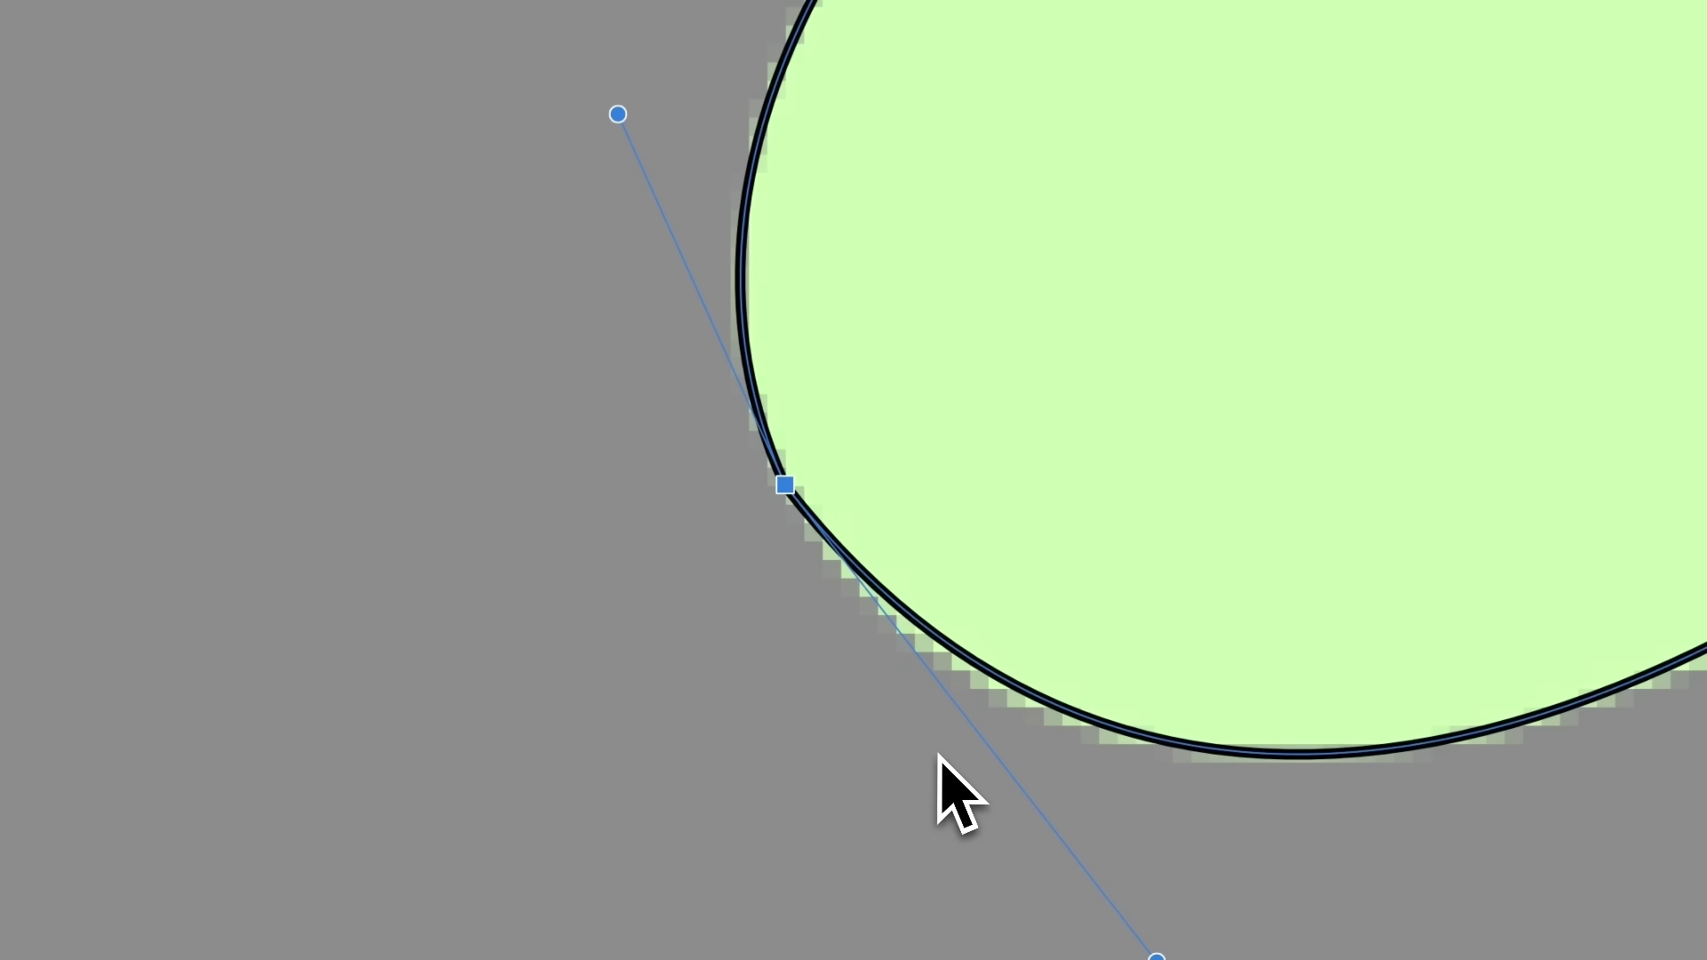
pyautogui.moveTo(905, 649)
pyautogui.mouseDown()
pyautogui.moveTo(911, 630)
pyautogui.moveTo(893, 628)
pyautogui.moveTo(827, 674)
pyautogui.moveTo(766, 684)
pyautogui.mouseUp()
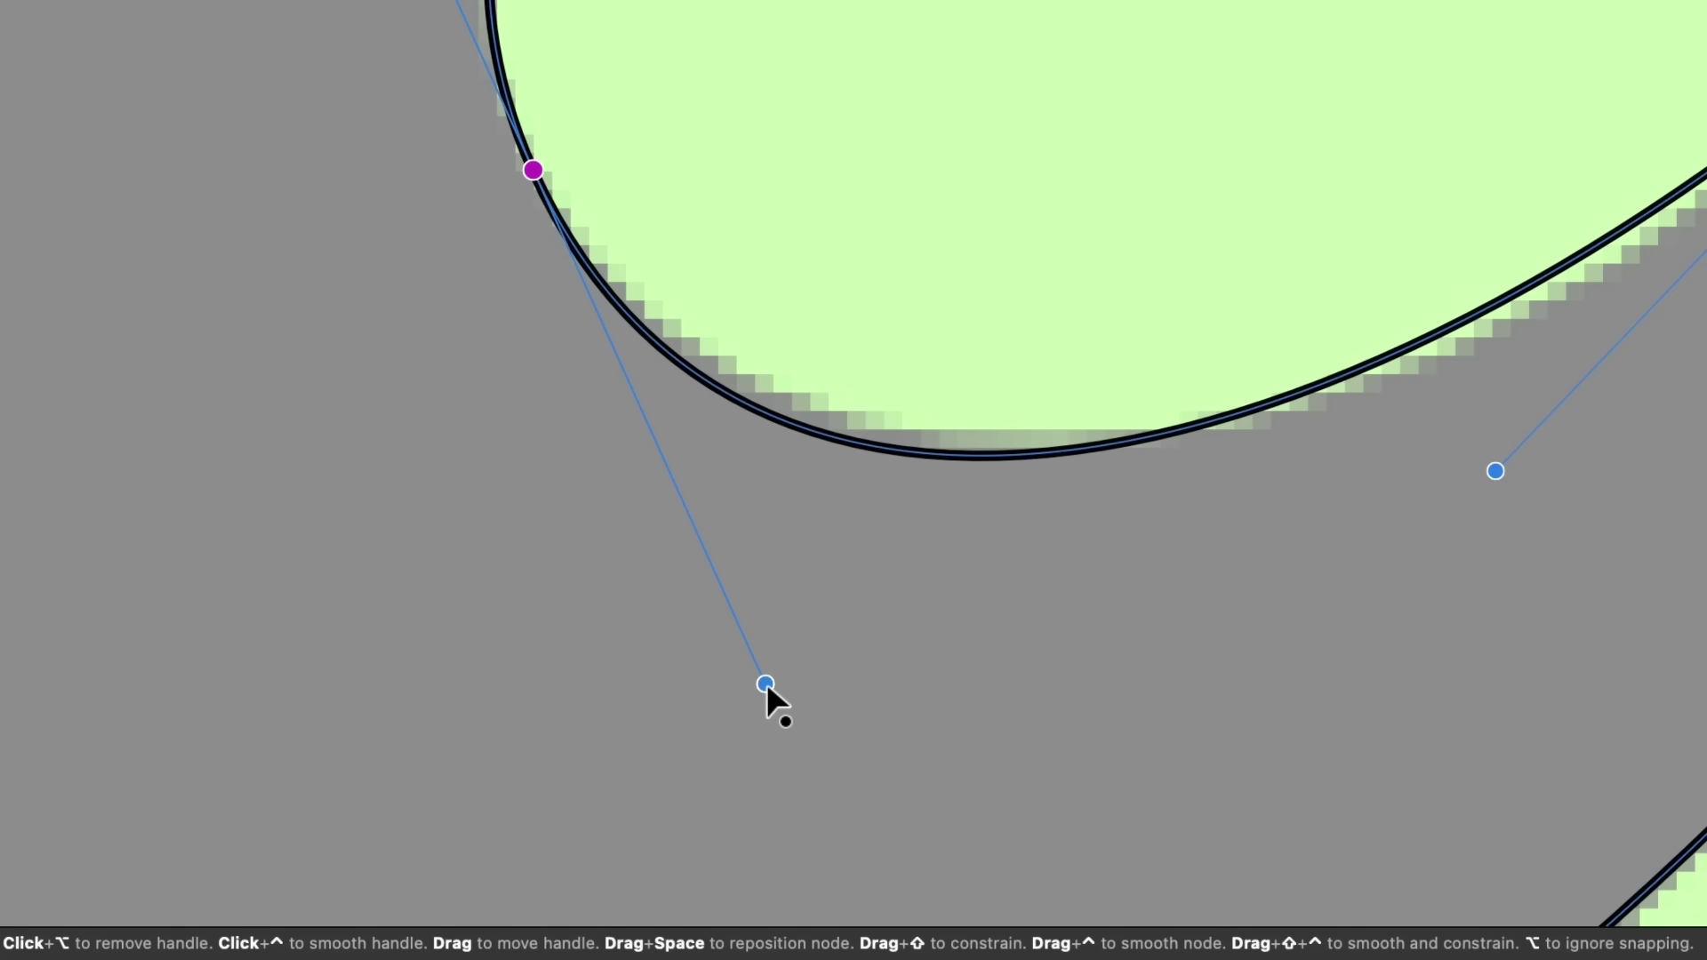
pyautogui.moveTo(766, 685); pyautogui.dragTo(766, 683)
# Lift the bowl's bottom curve and reshape its lower-right curve to match the original.
pyautogui.moveTo(723, 807)
pyautogui.mouseDown()
pyautogui.moveTo(747, 790)
pyautogui.moveTo(711, 807)
pyautogui.moveTo(714, 789)
pyautogui.mouseUp()
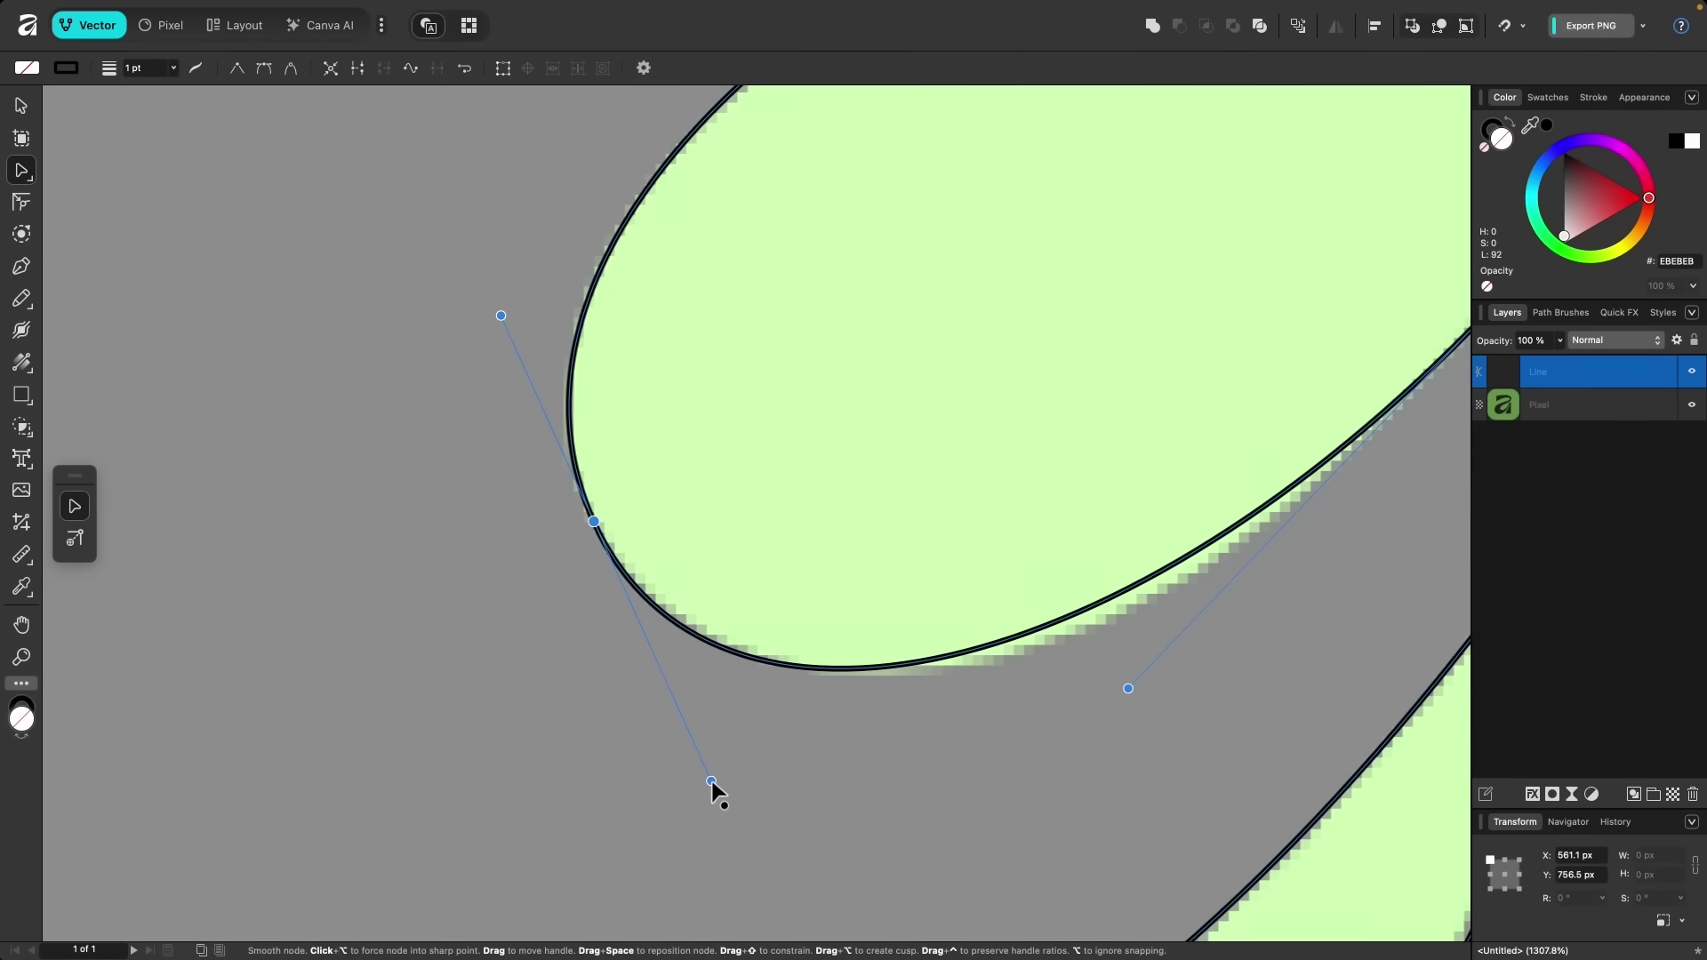
pyautogui.scroll(-3, 716, 791)
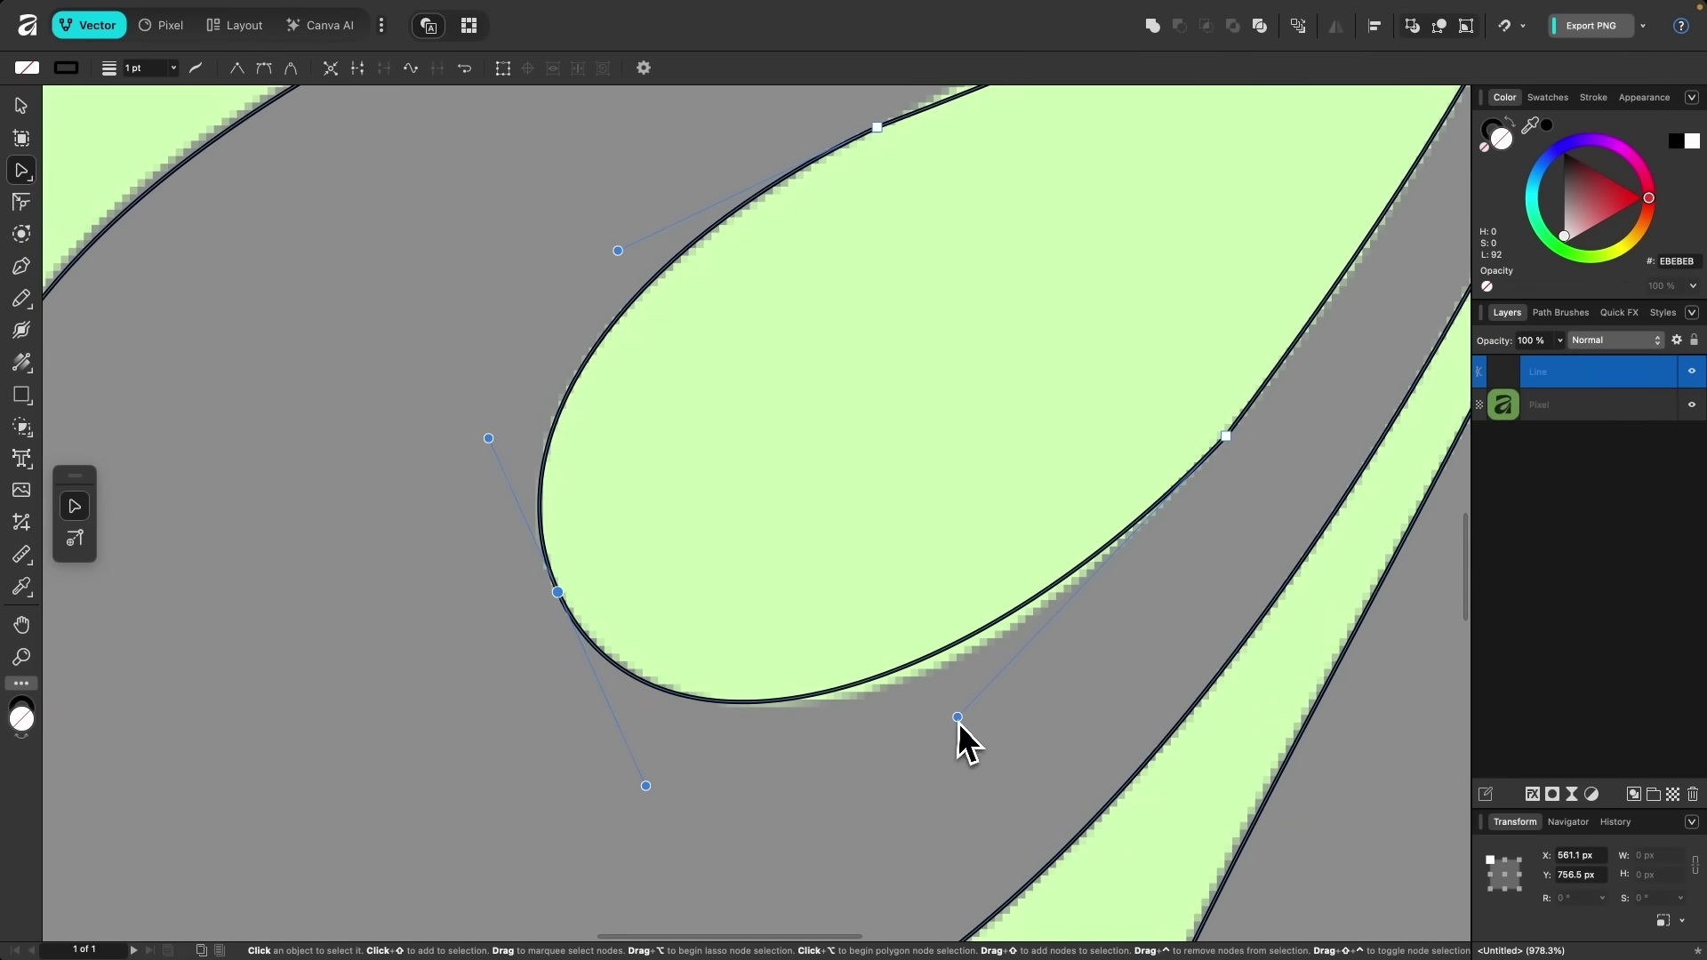
pyautogui.moveTo(958, 717); pyautogui.dragTo(1013, 723)
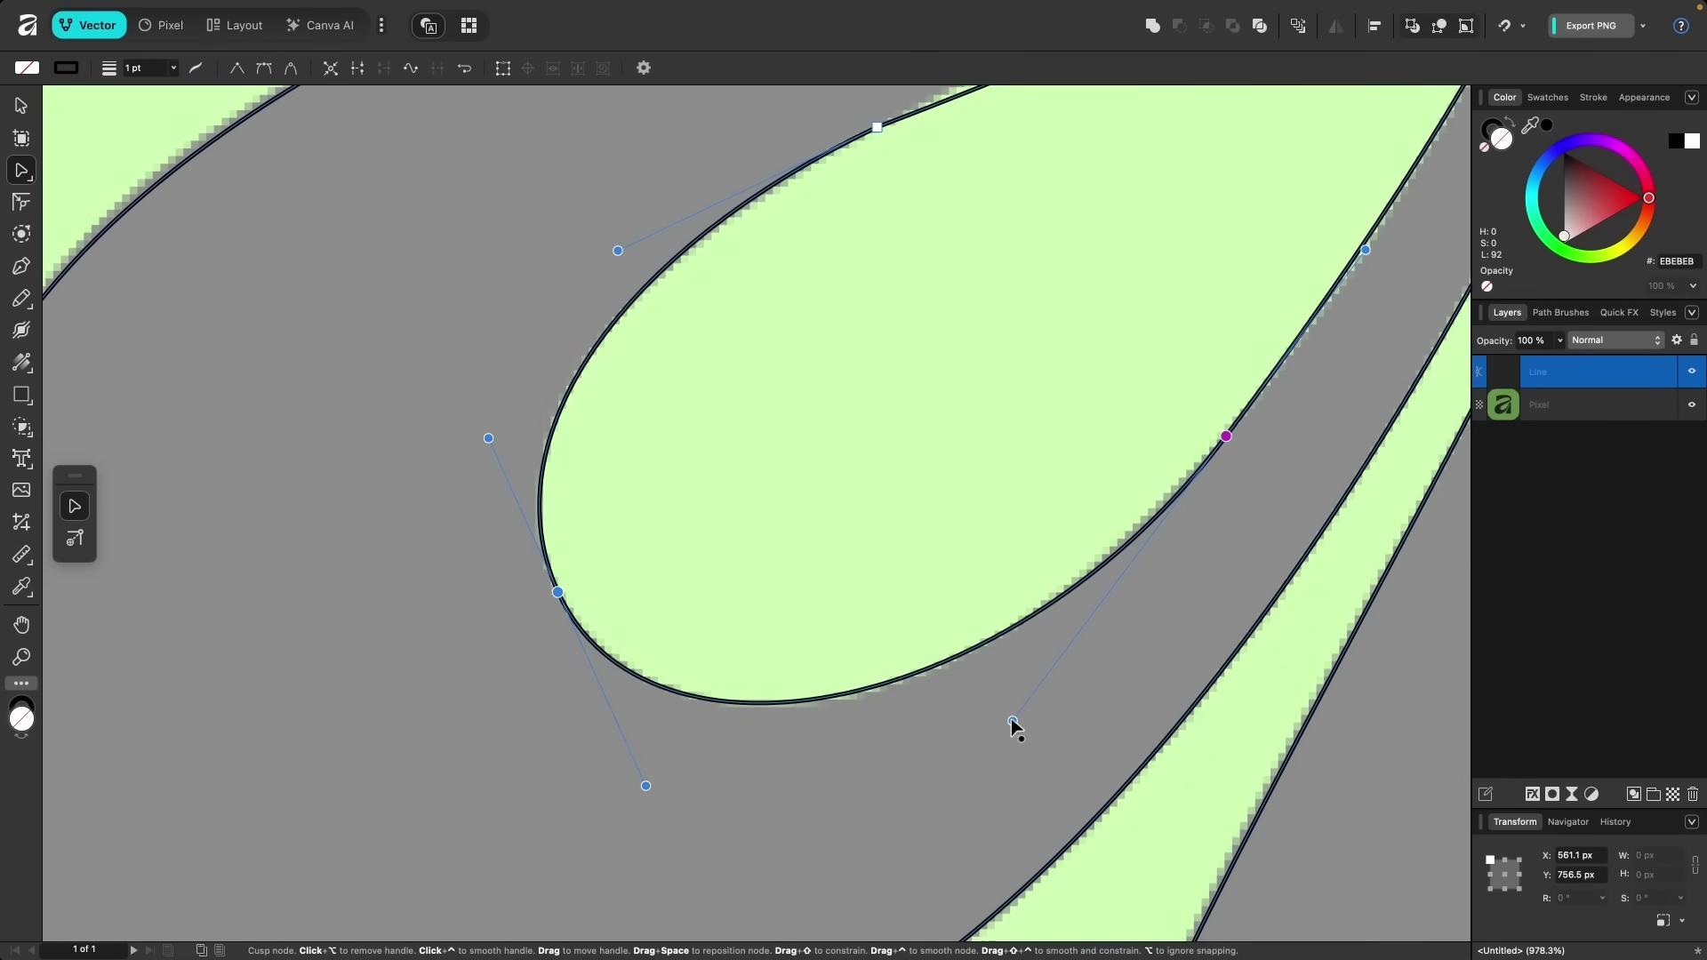
pyautogui.hscroll(5, 1014, 728)
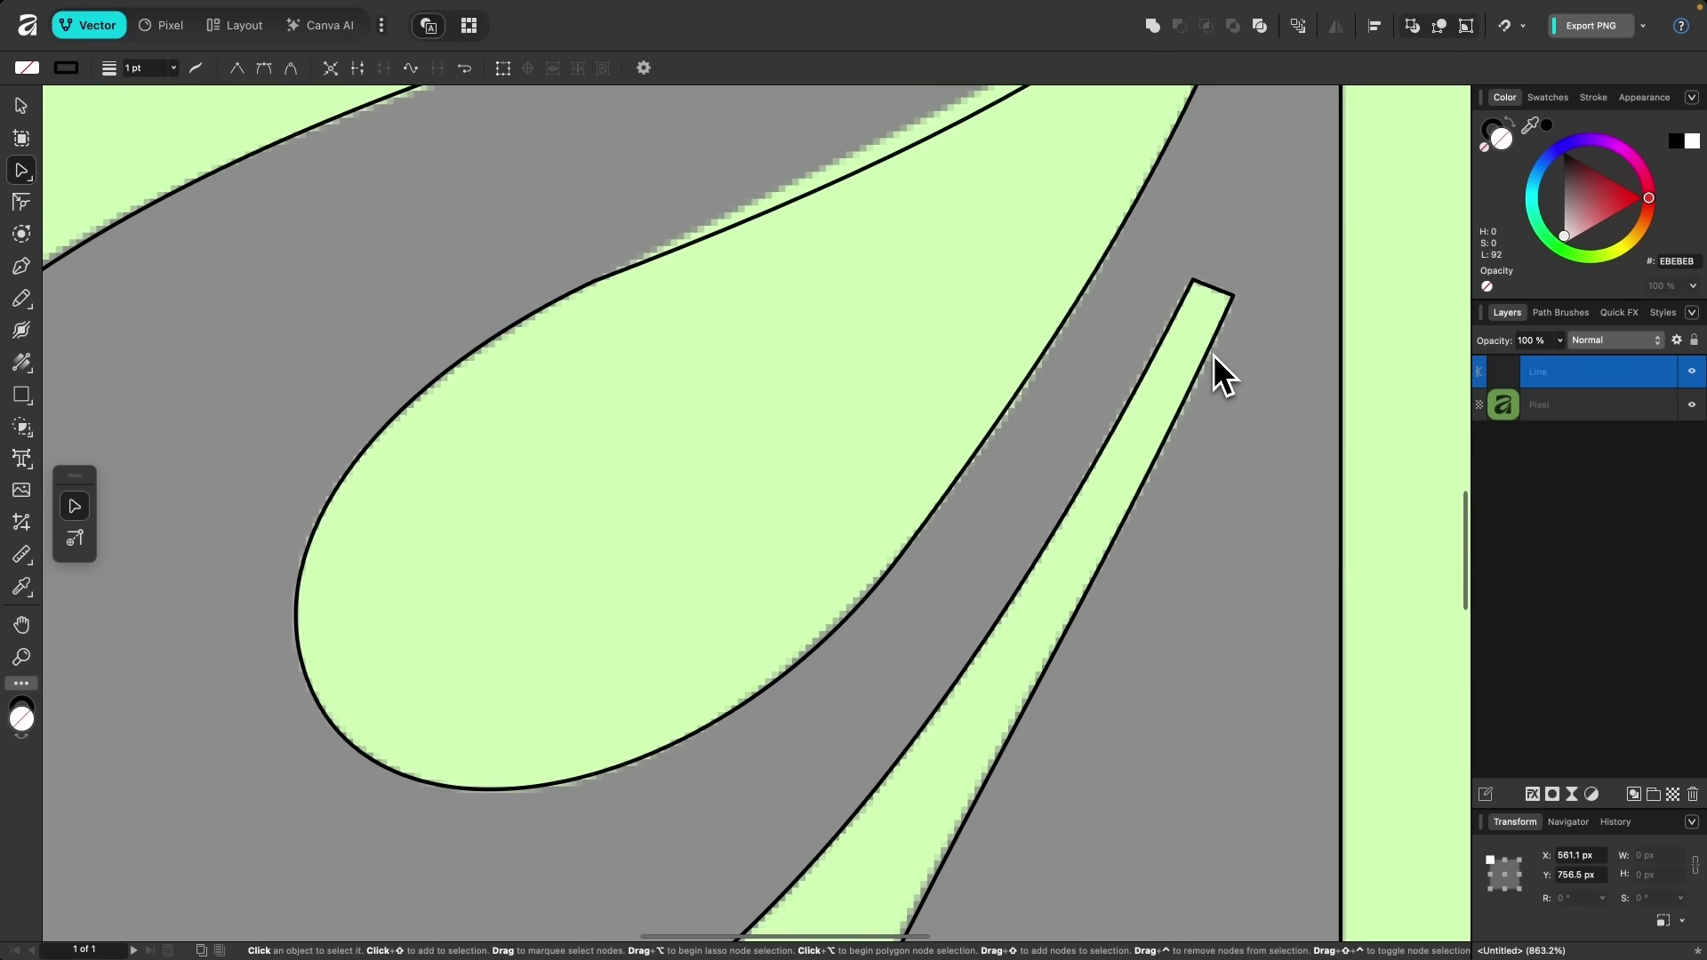
pyautogui.hscroll(5, 876, 636)
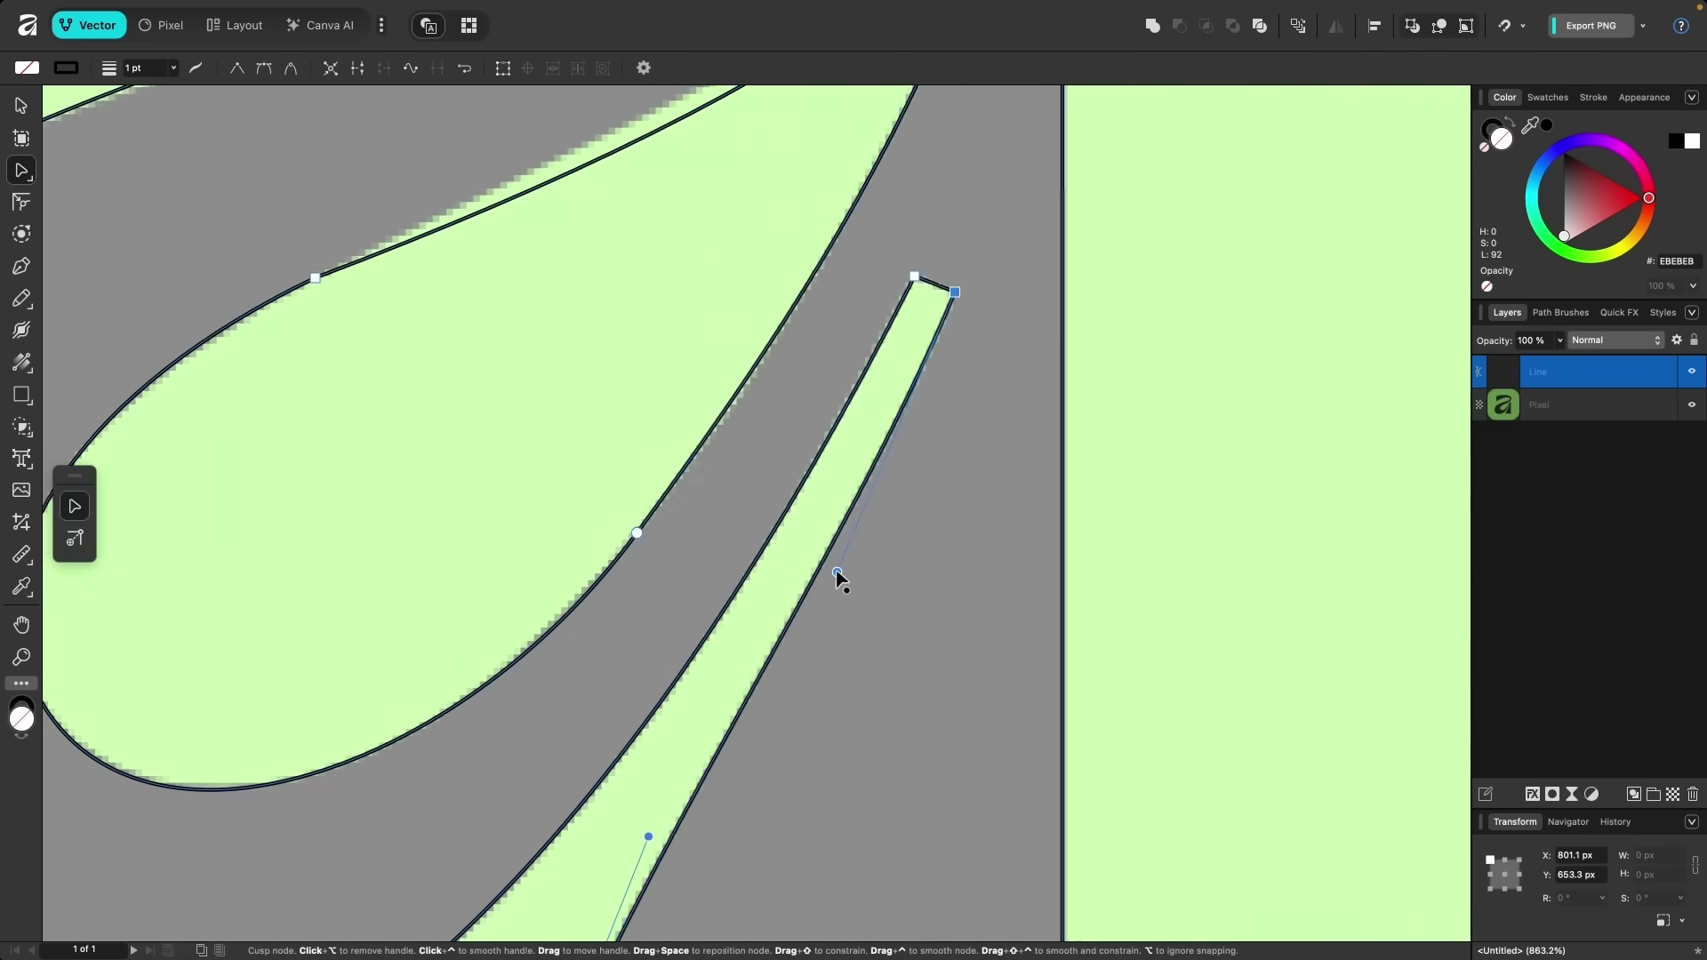
pyautogui.scroll(-5, 837, 574)
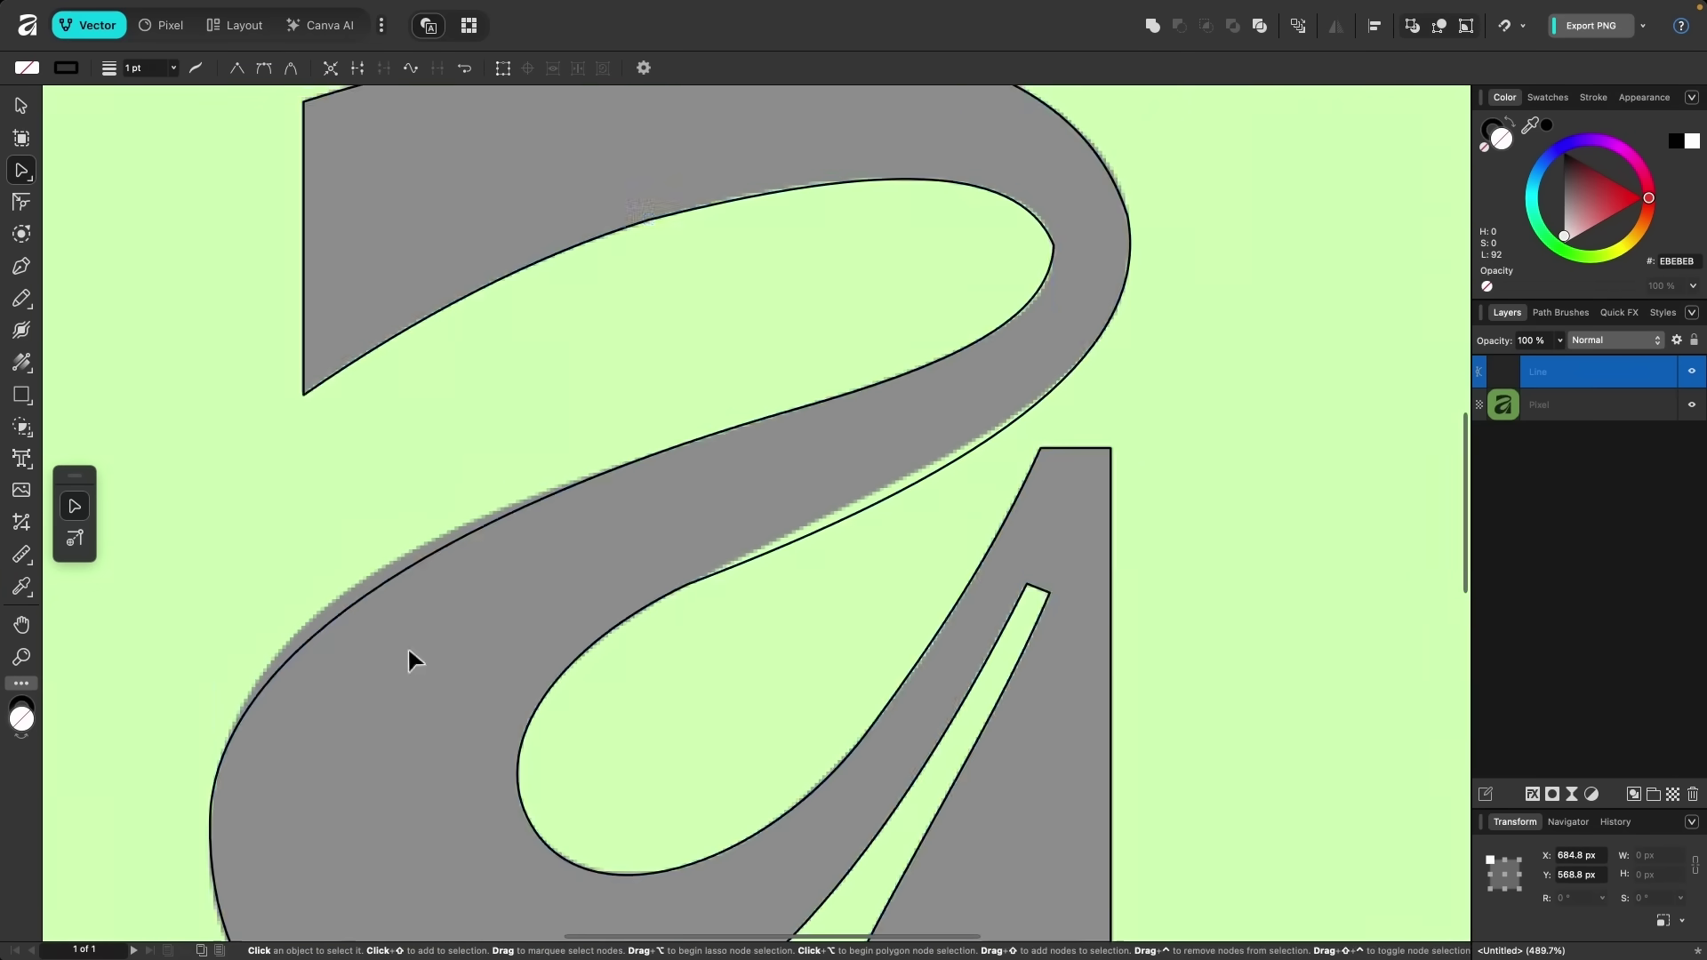
pyautogui.hscroll(3, 1025, 267)
pyautogui.scroll(5, 946, 304)
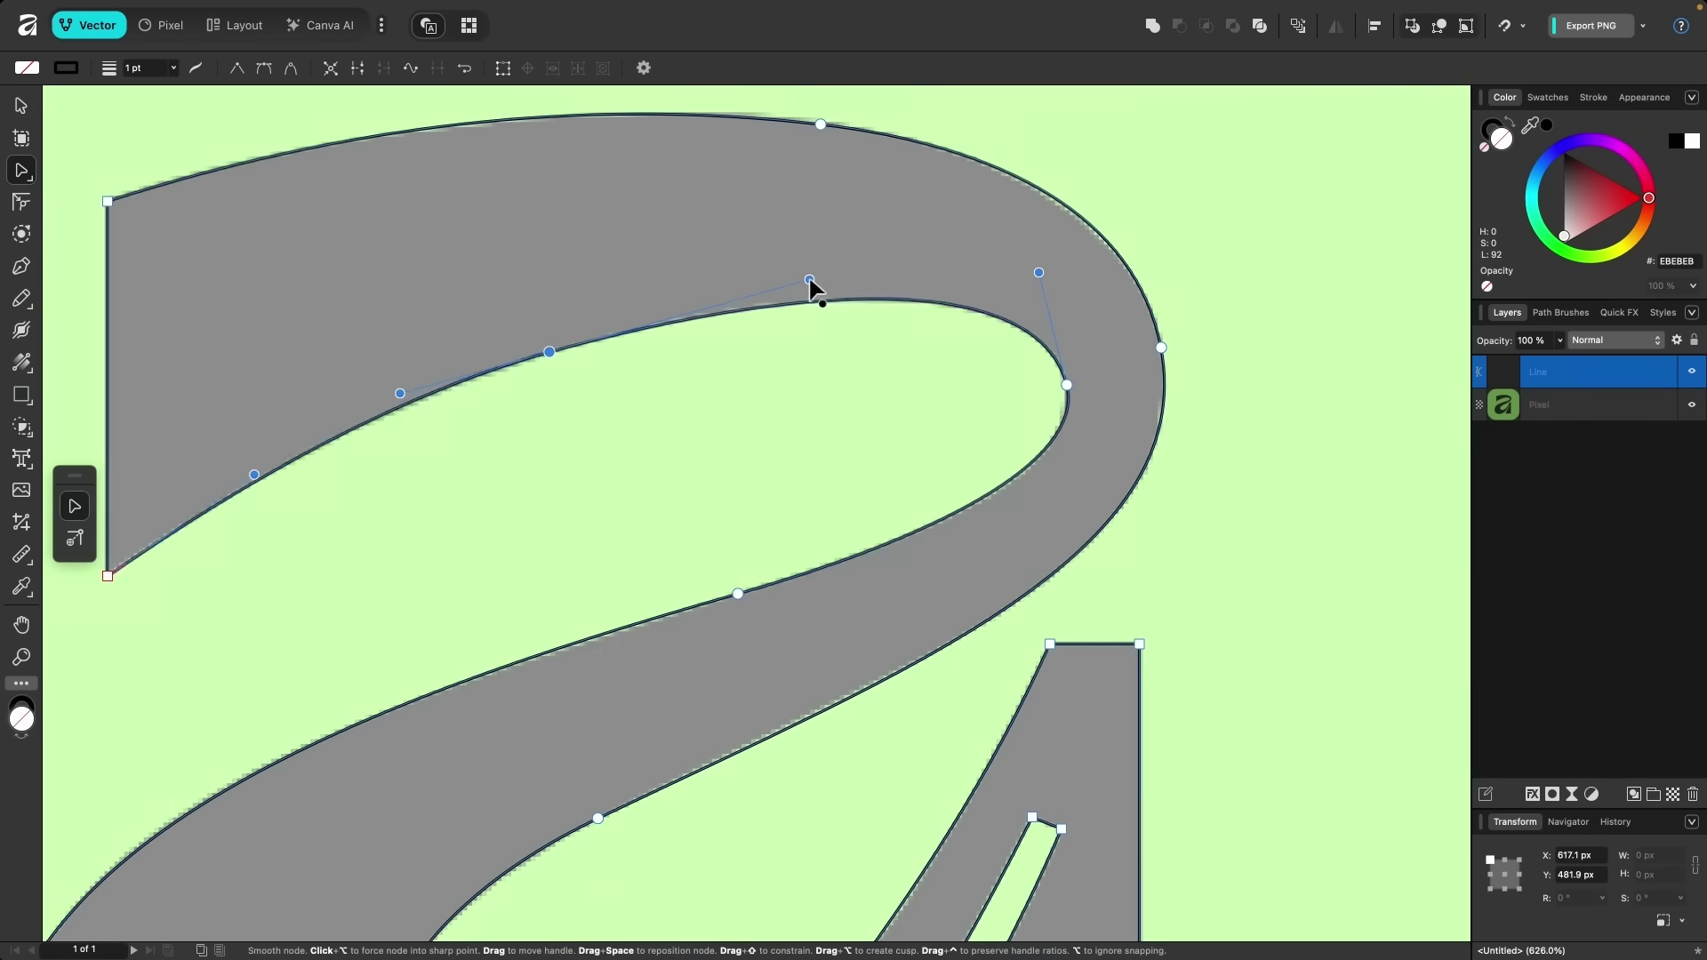
pyautogui.scroll(-3, 811, 286)
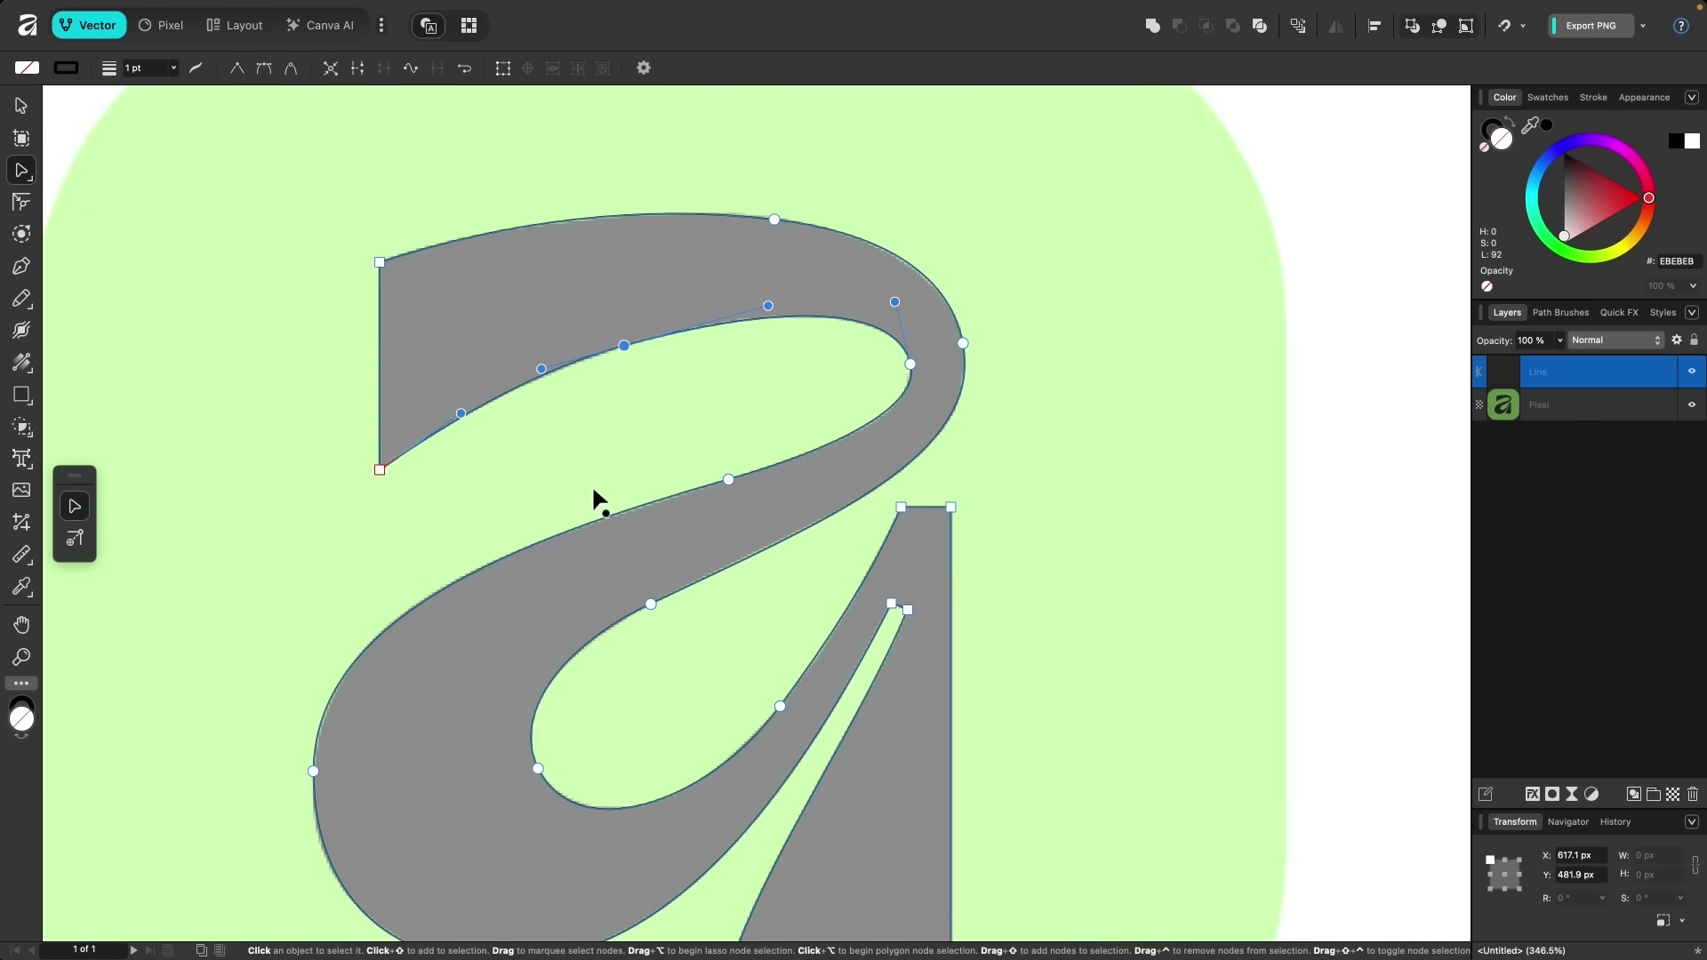
pyautogui.scroll(-3, 592, 495)
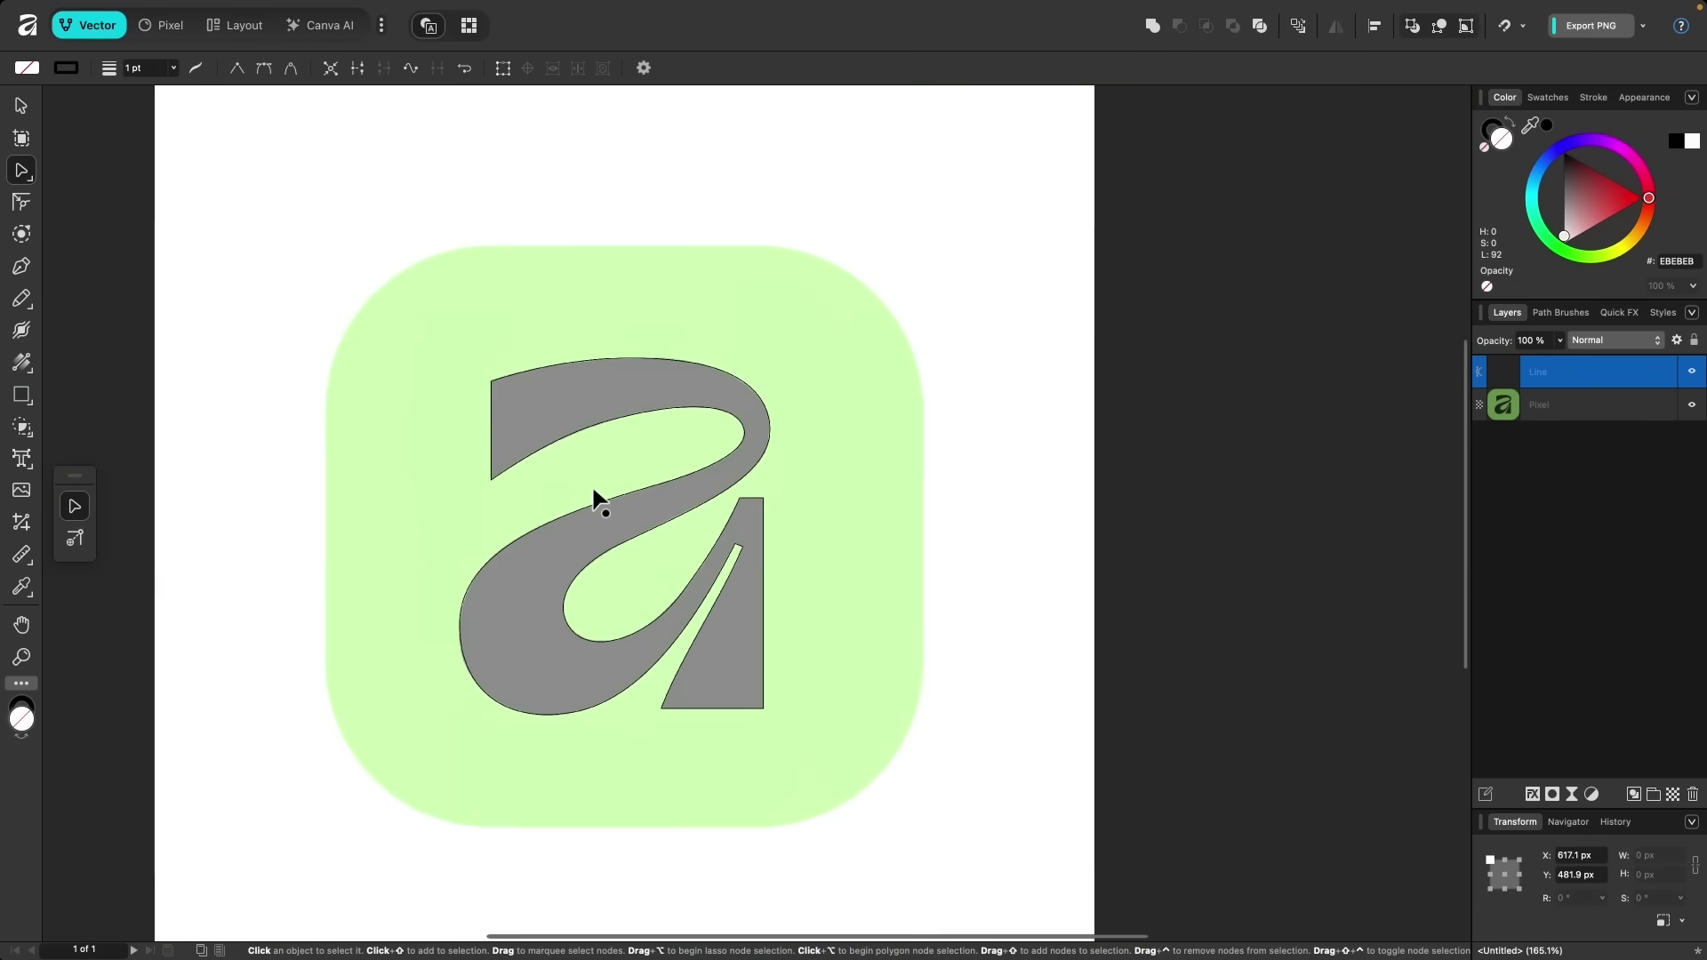
# Move the pixel original to the right of the traced 'a' and raise its opacity from 50% to 100%.
pyautogui.click(25, 107)
pyautogui.scroll(-2, 610, 495)
pyautogui.click(555, 330)
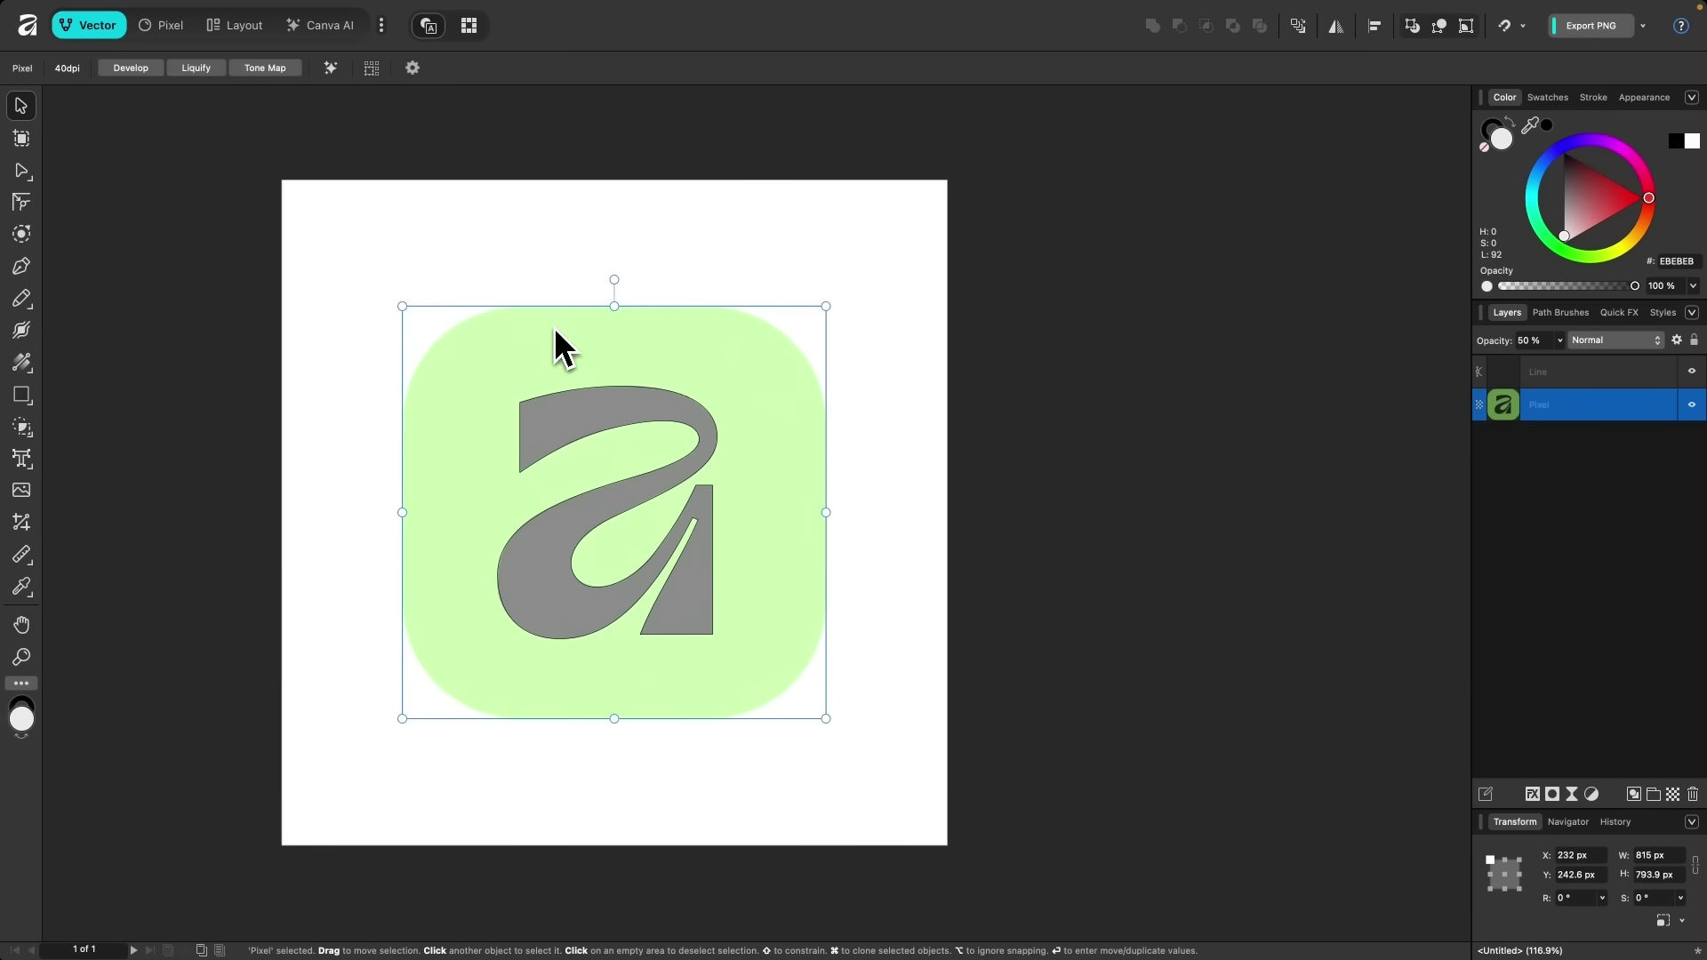
pyautogui.moveTo(457, 367); pyautogui.dragTo(807, 364)
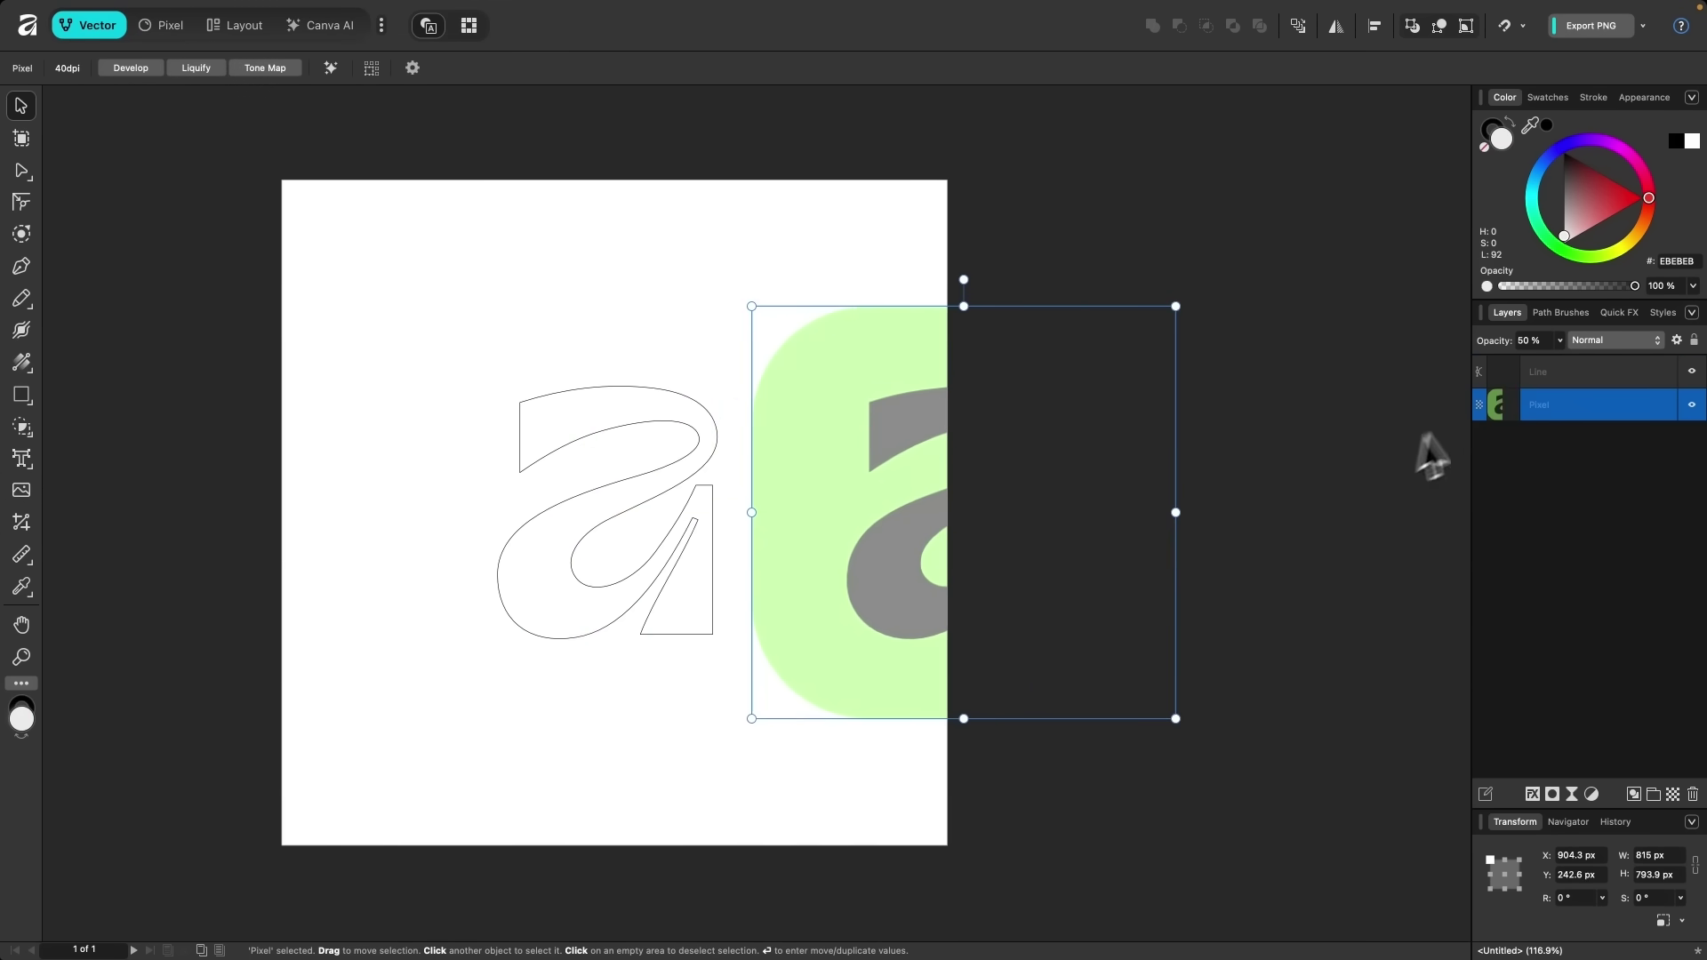
pyautogui.click(1560, 341)
pyautogui.click(1627, 360)
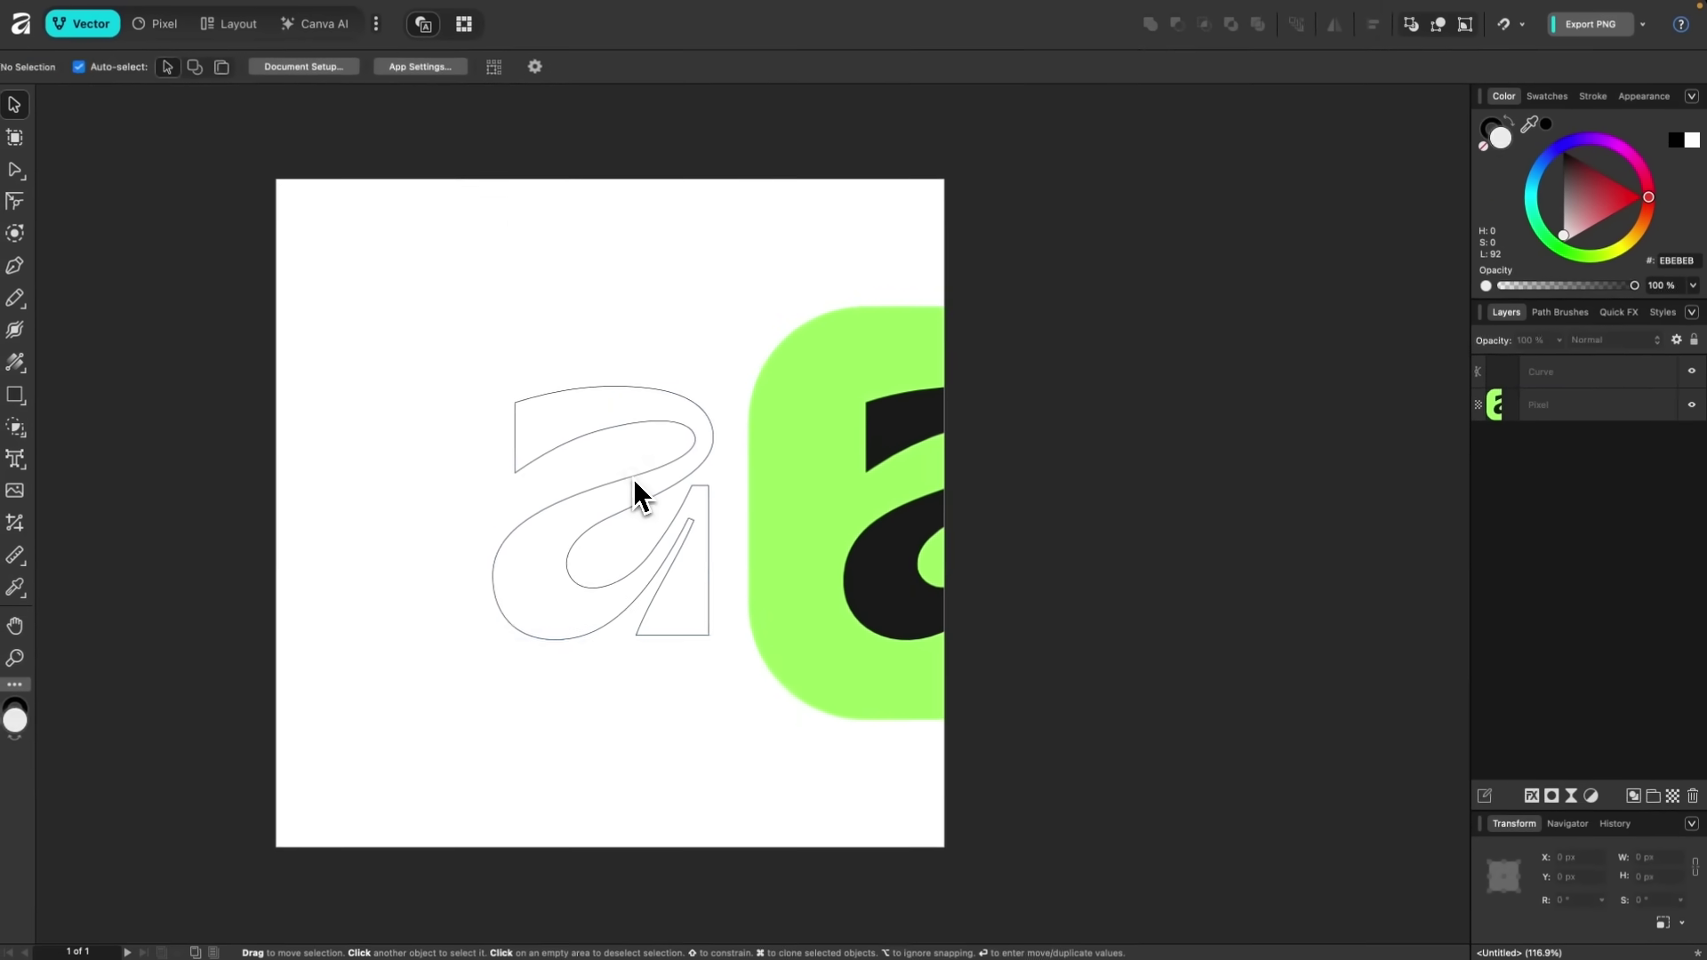
# Fill the traced 'a' with the original's near-black 1A1A1A, sampled with the eyedropper.
pyautogui.click(637, 481)
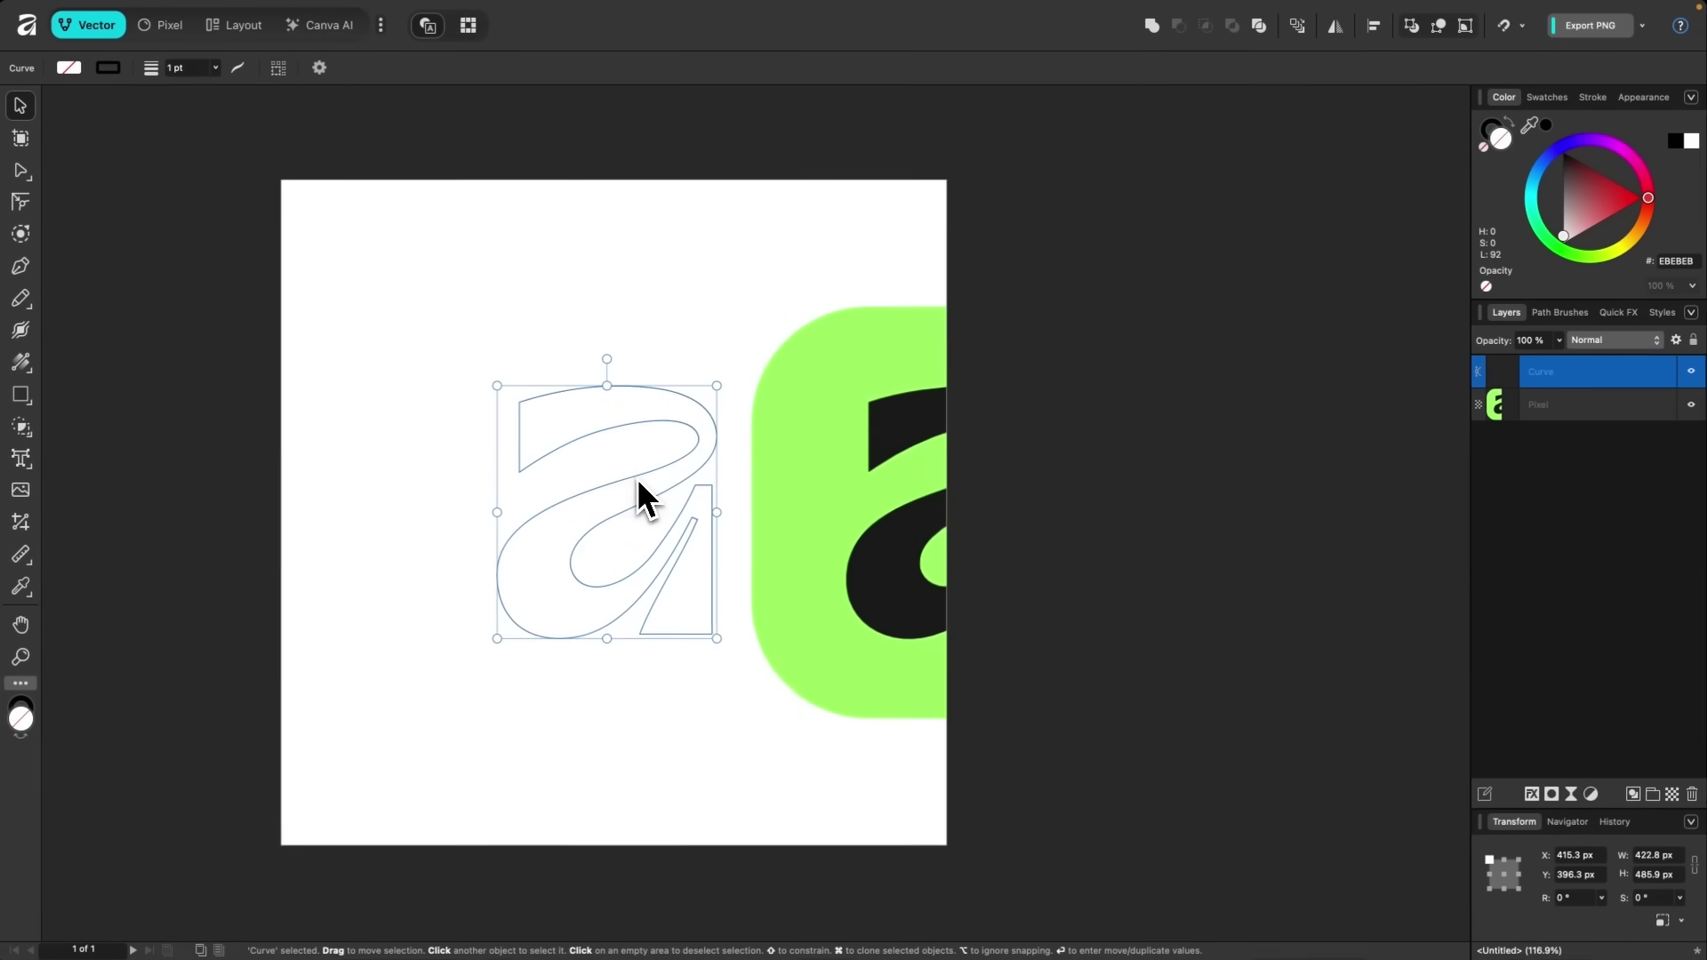
pyautogui.scroll(5, 637, 477)
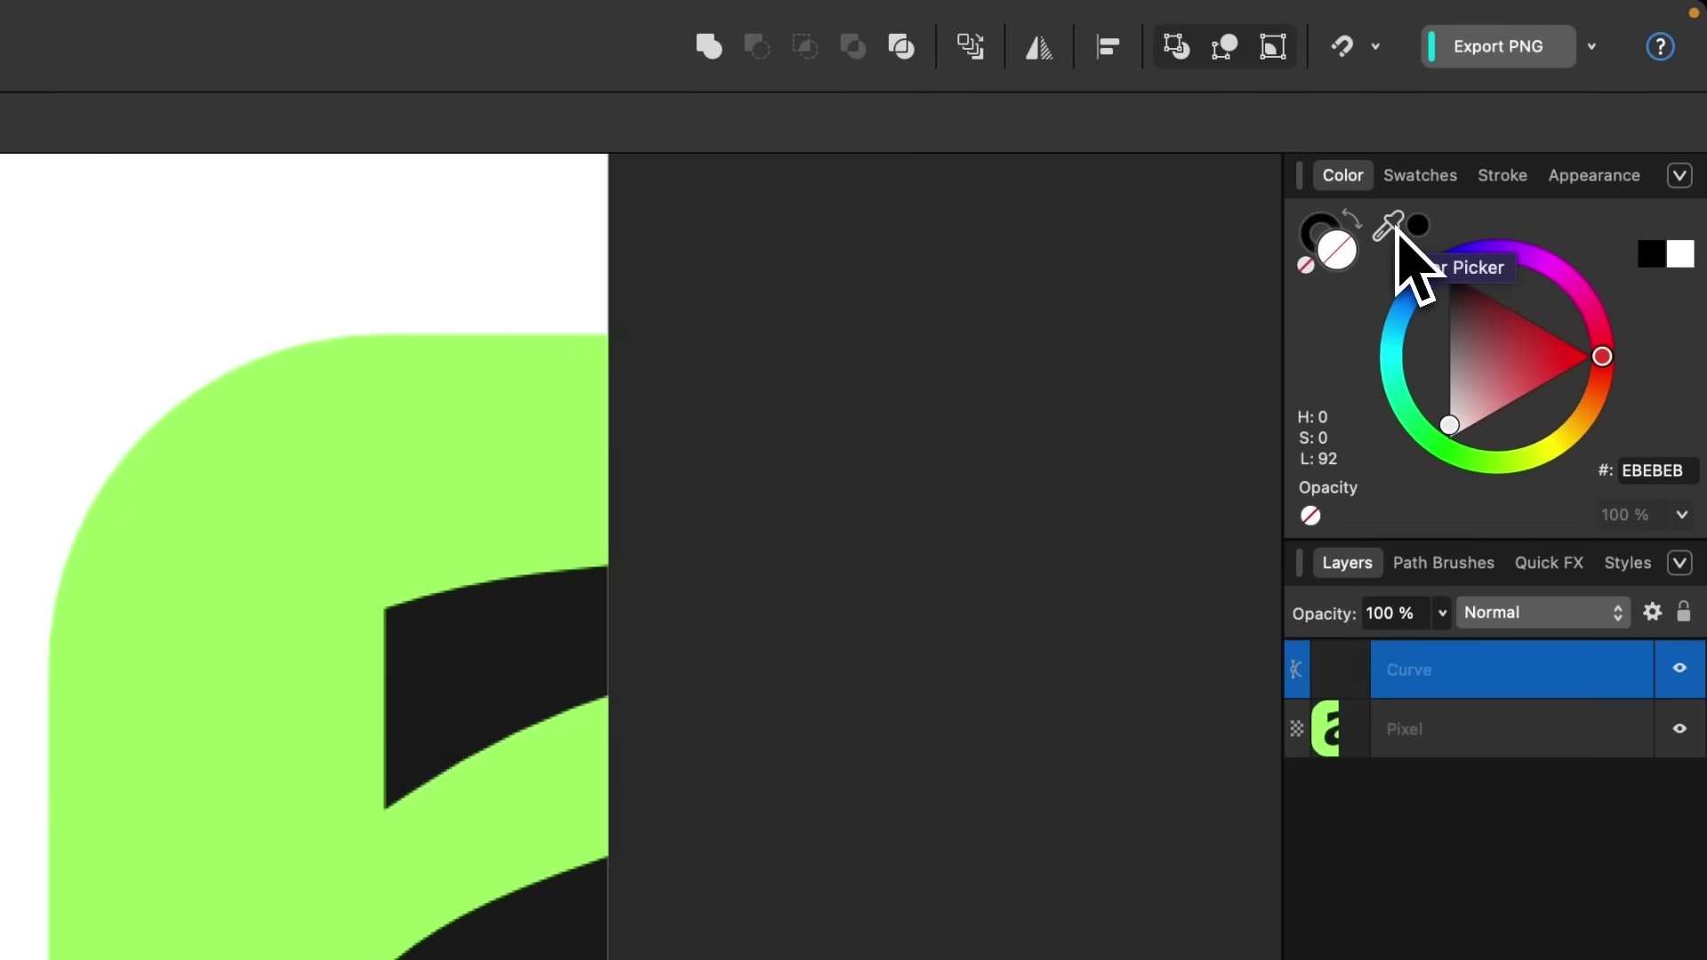
pyautogui.moveTo(1398, 229); pyautogui.dragTo(1021, 370)
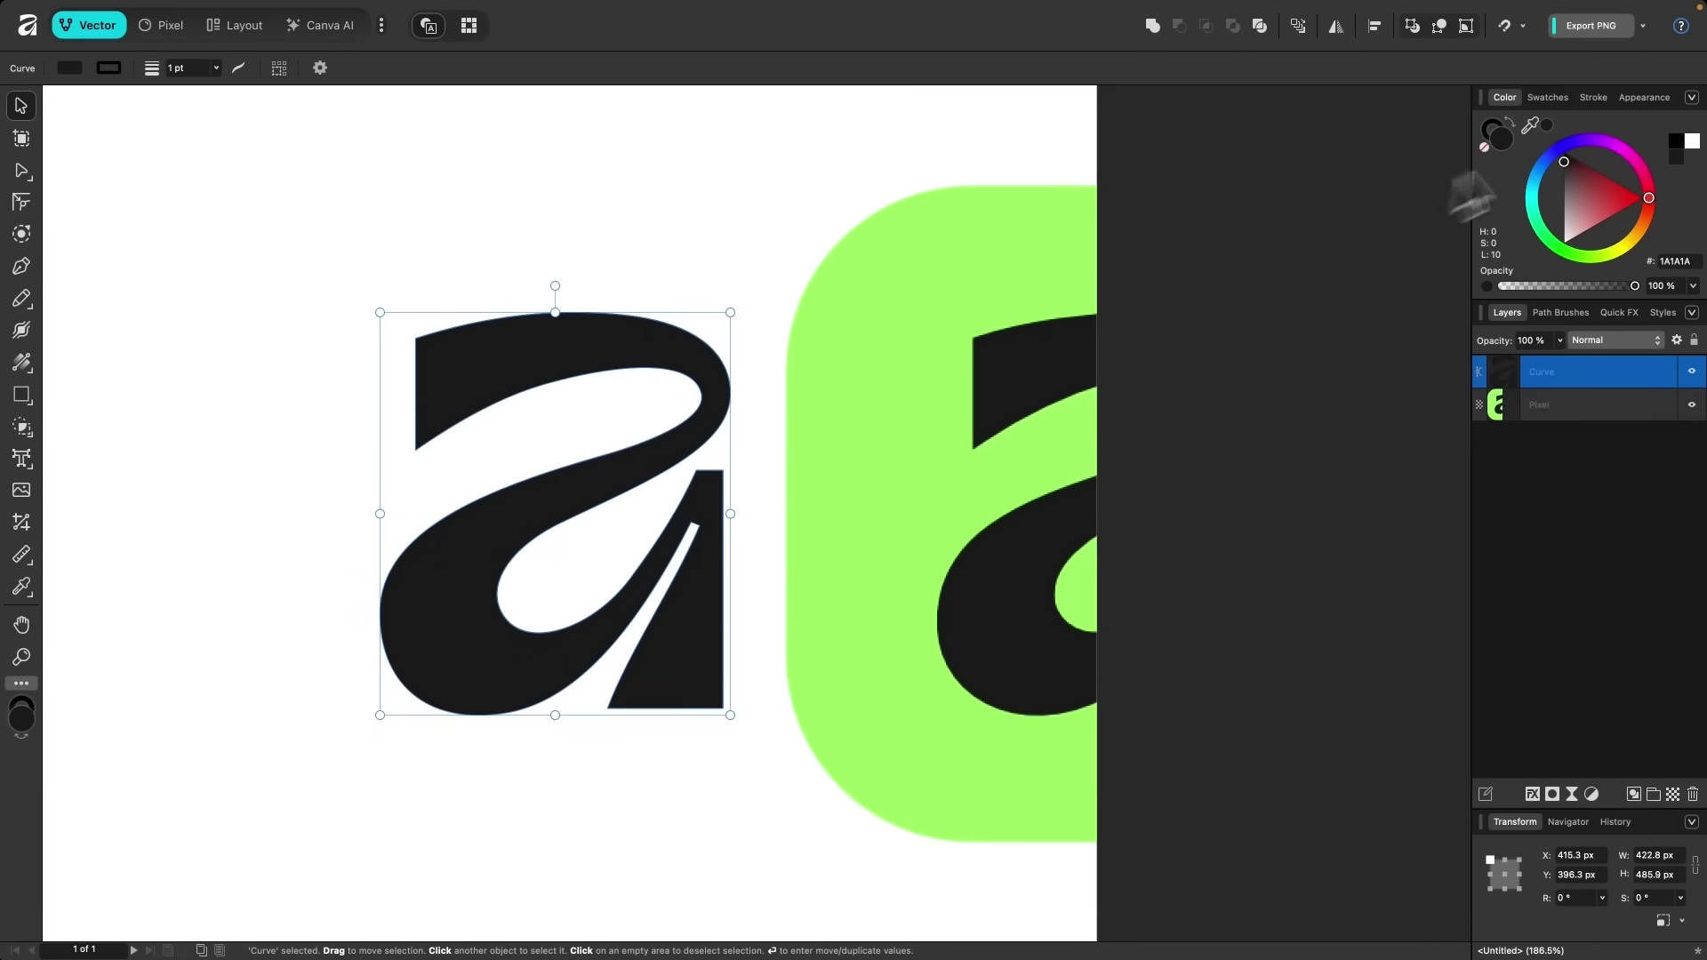
# Remove the traced 'a' outline stroke by setting its style to None.
pyautogui.click(1602, 98)
pyautogui.click(1520, 127)
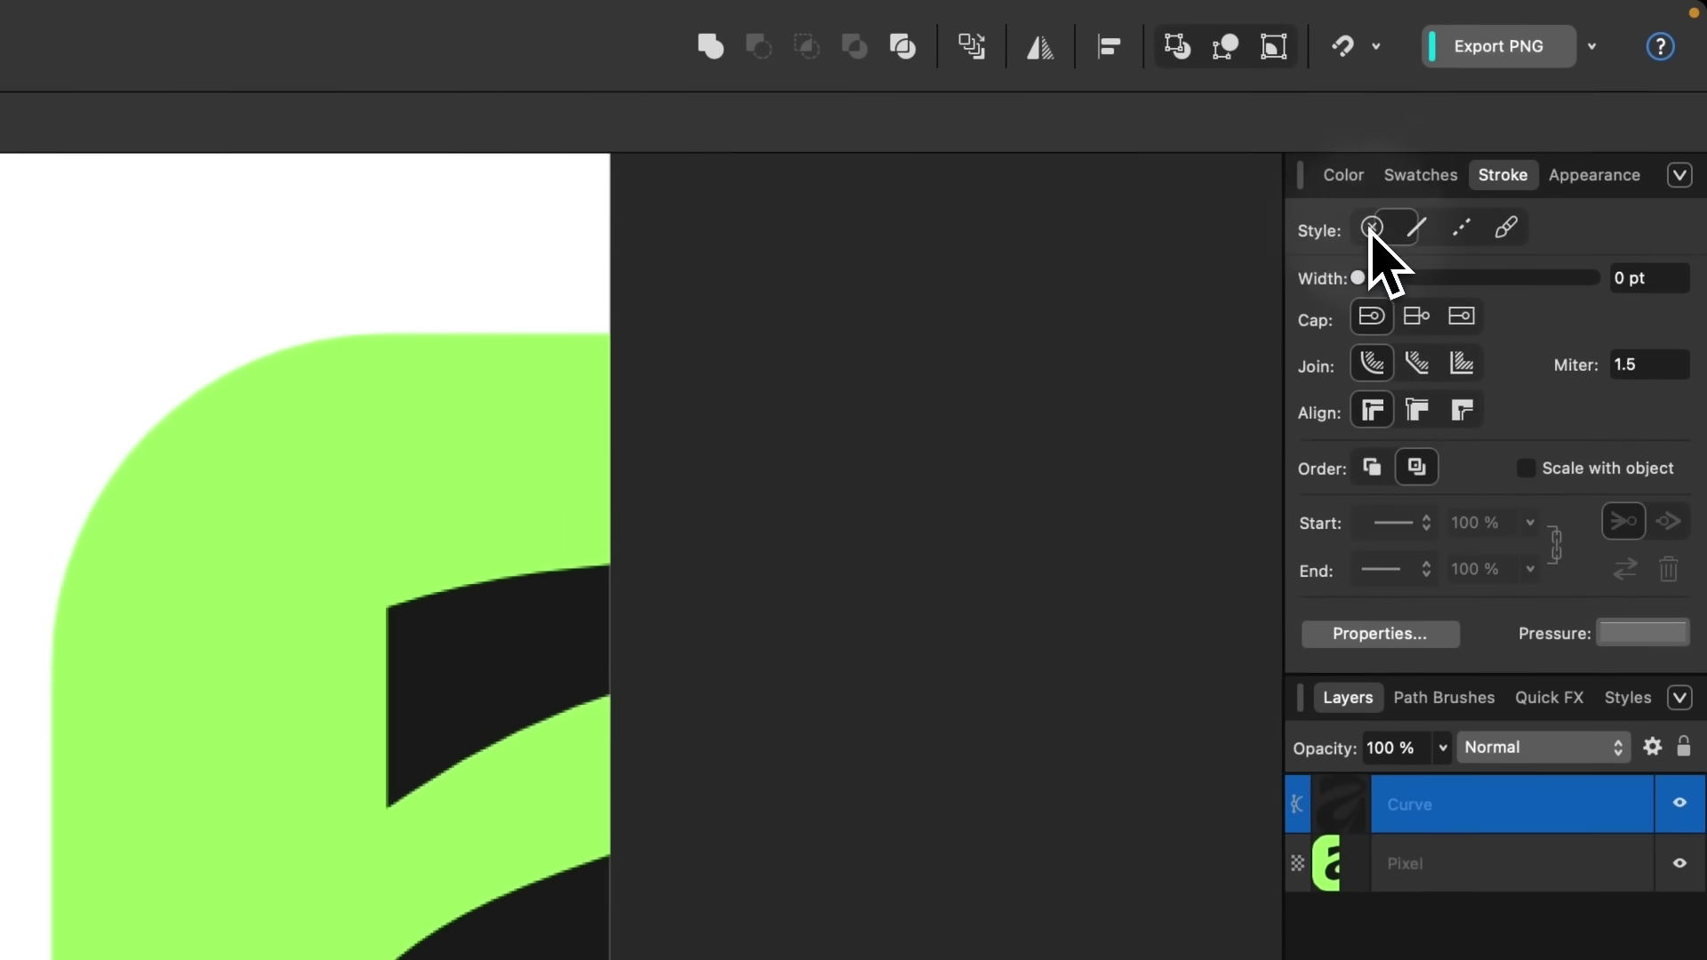
pyautogui.click(1343, 175)
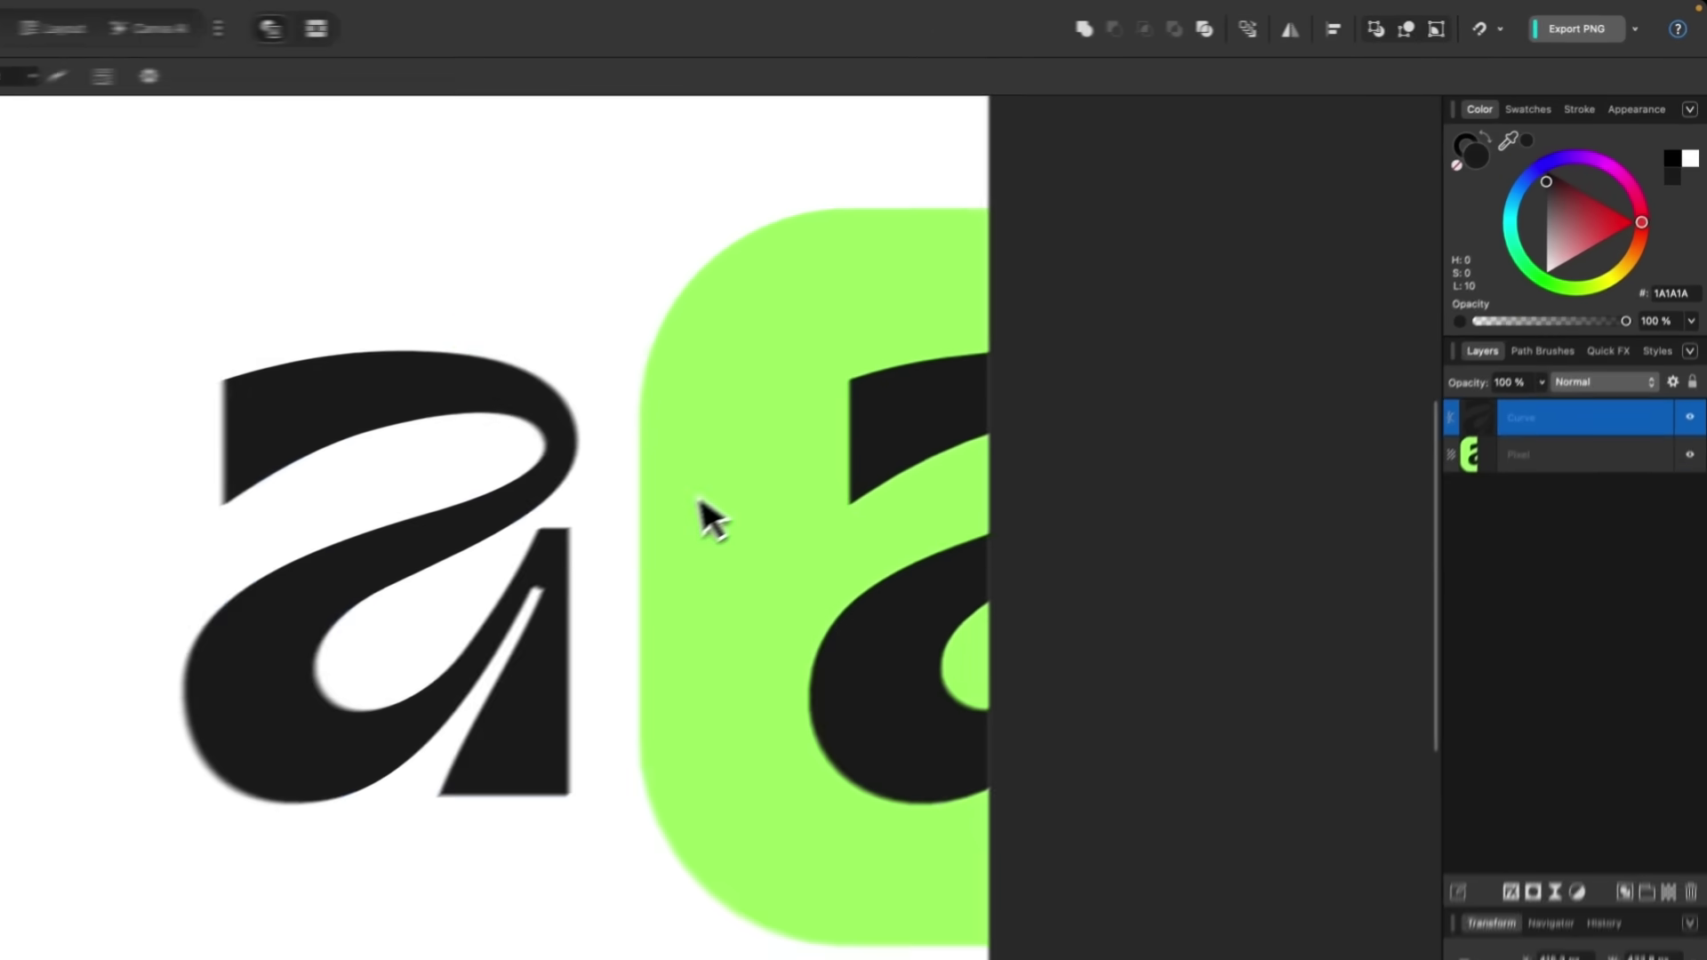
pyautogui.scroll(-3, 705, 515)
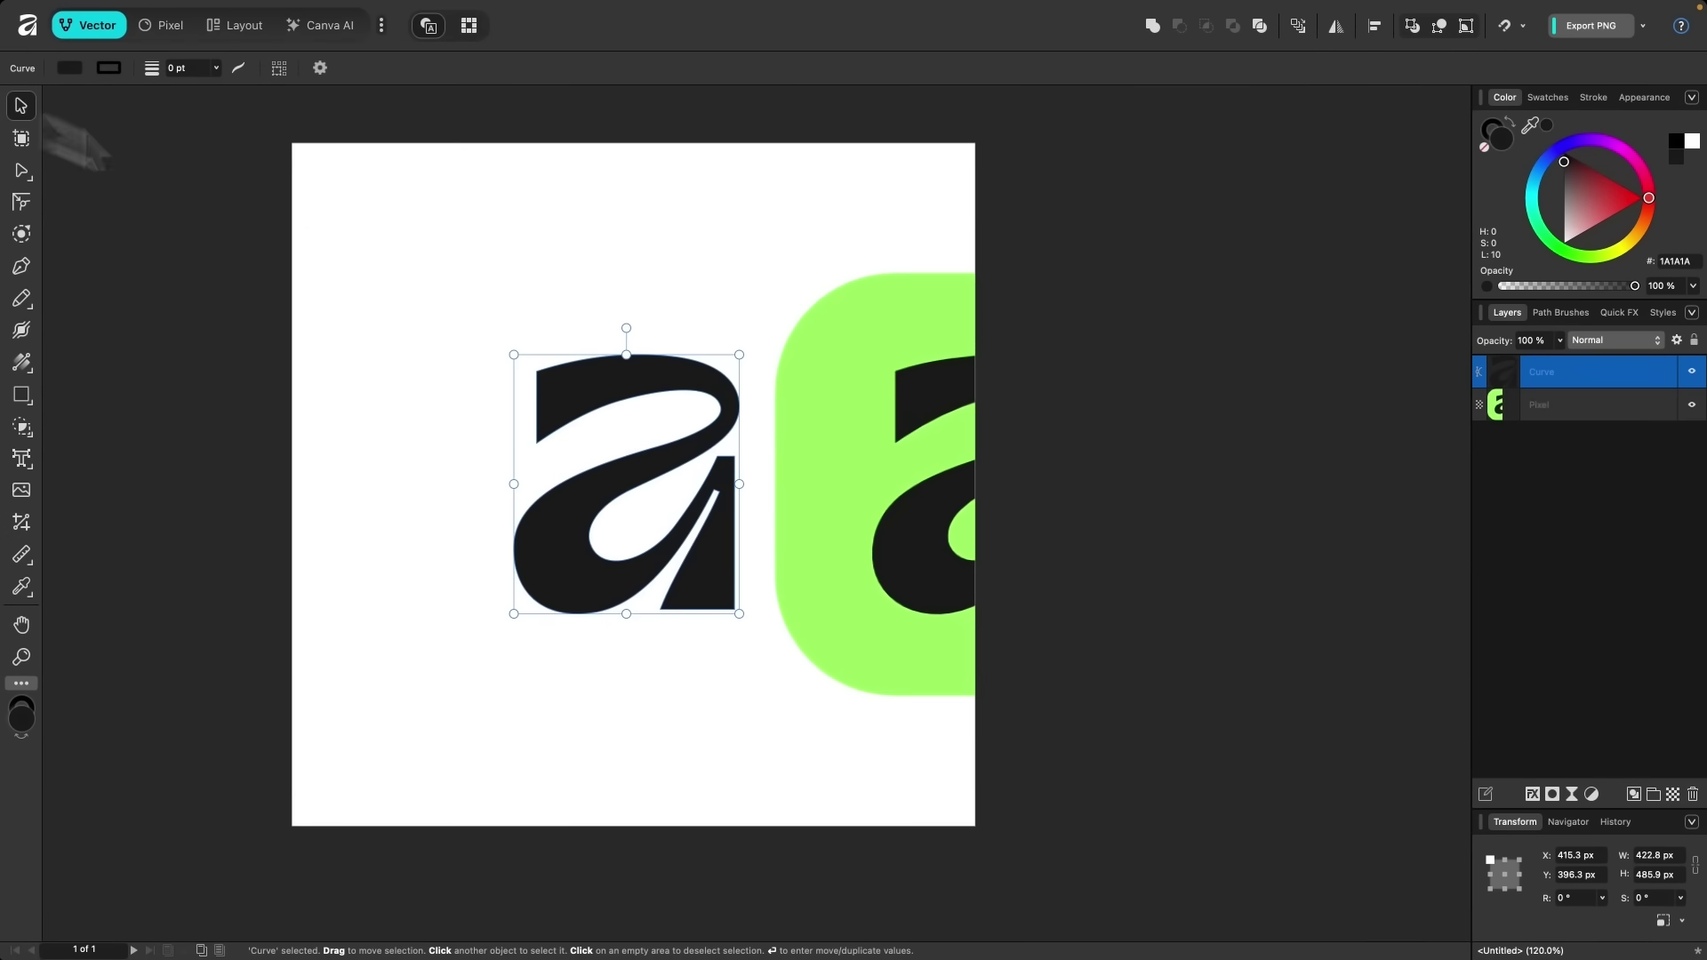
pyautogui.click(960, 484)
pyautogui.moveTo(926, 467); pyautogui.dragTo(670, 436)
pyautogui.scroll(3, 559, 403)
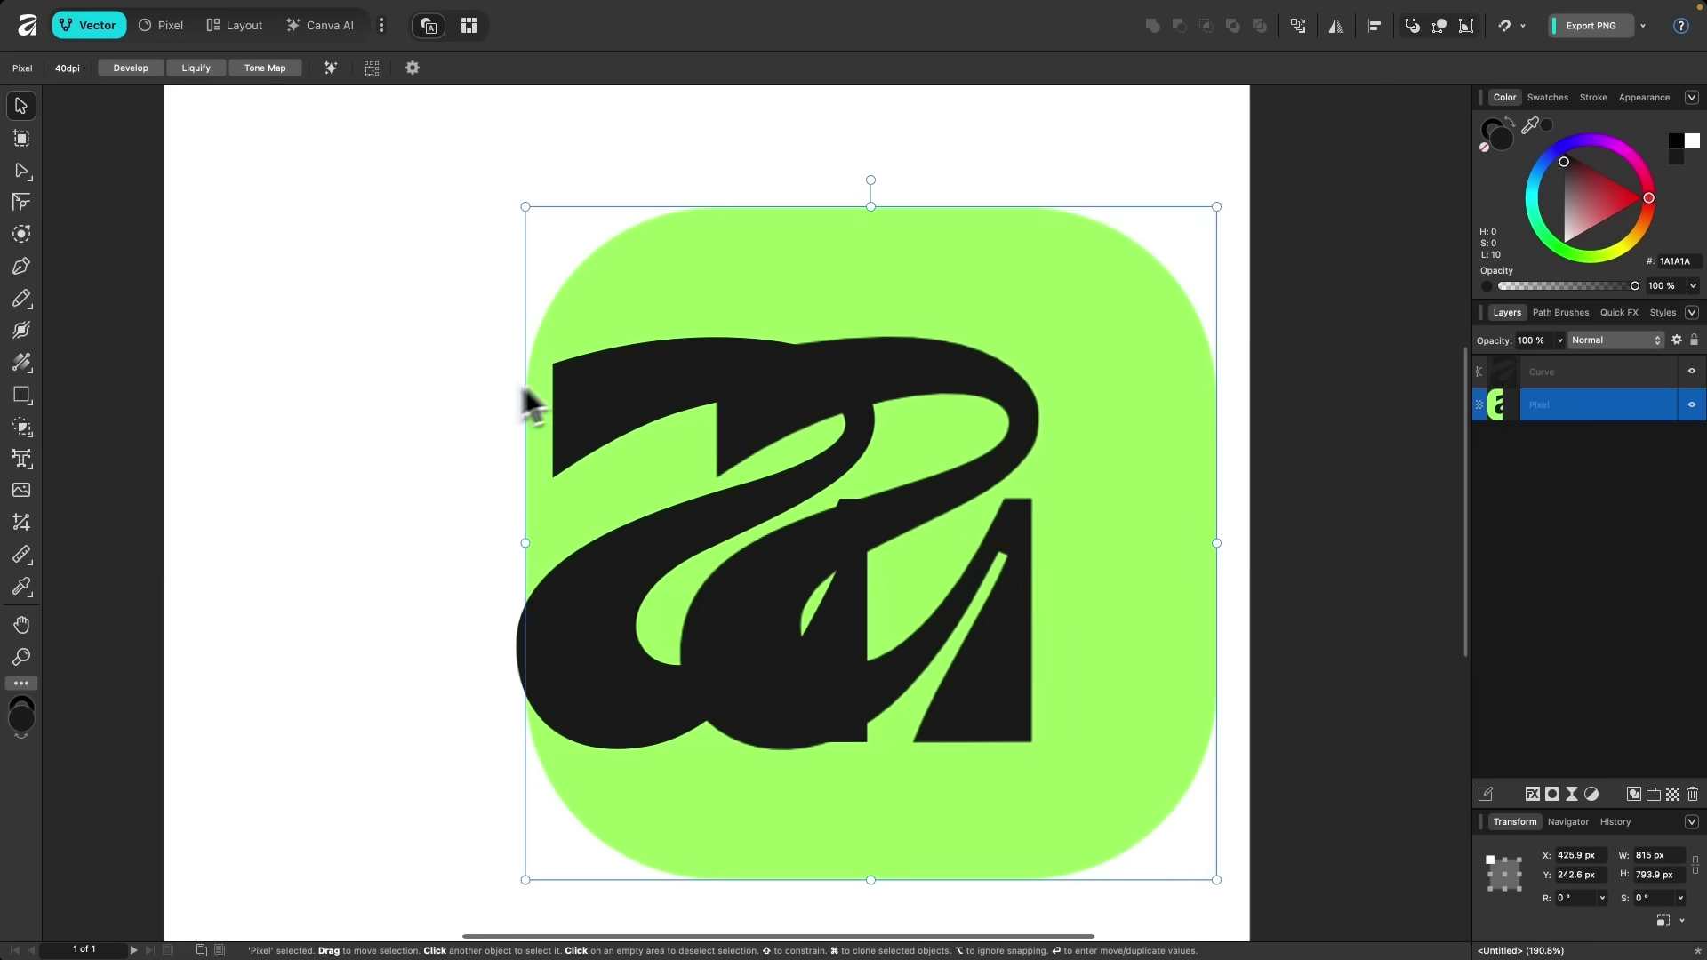
pyautogui.scroll(2, 915, 329)
pyautogui.moveTo(898, 312); pyautogui.dragTo(679, 297)
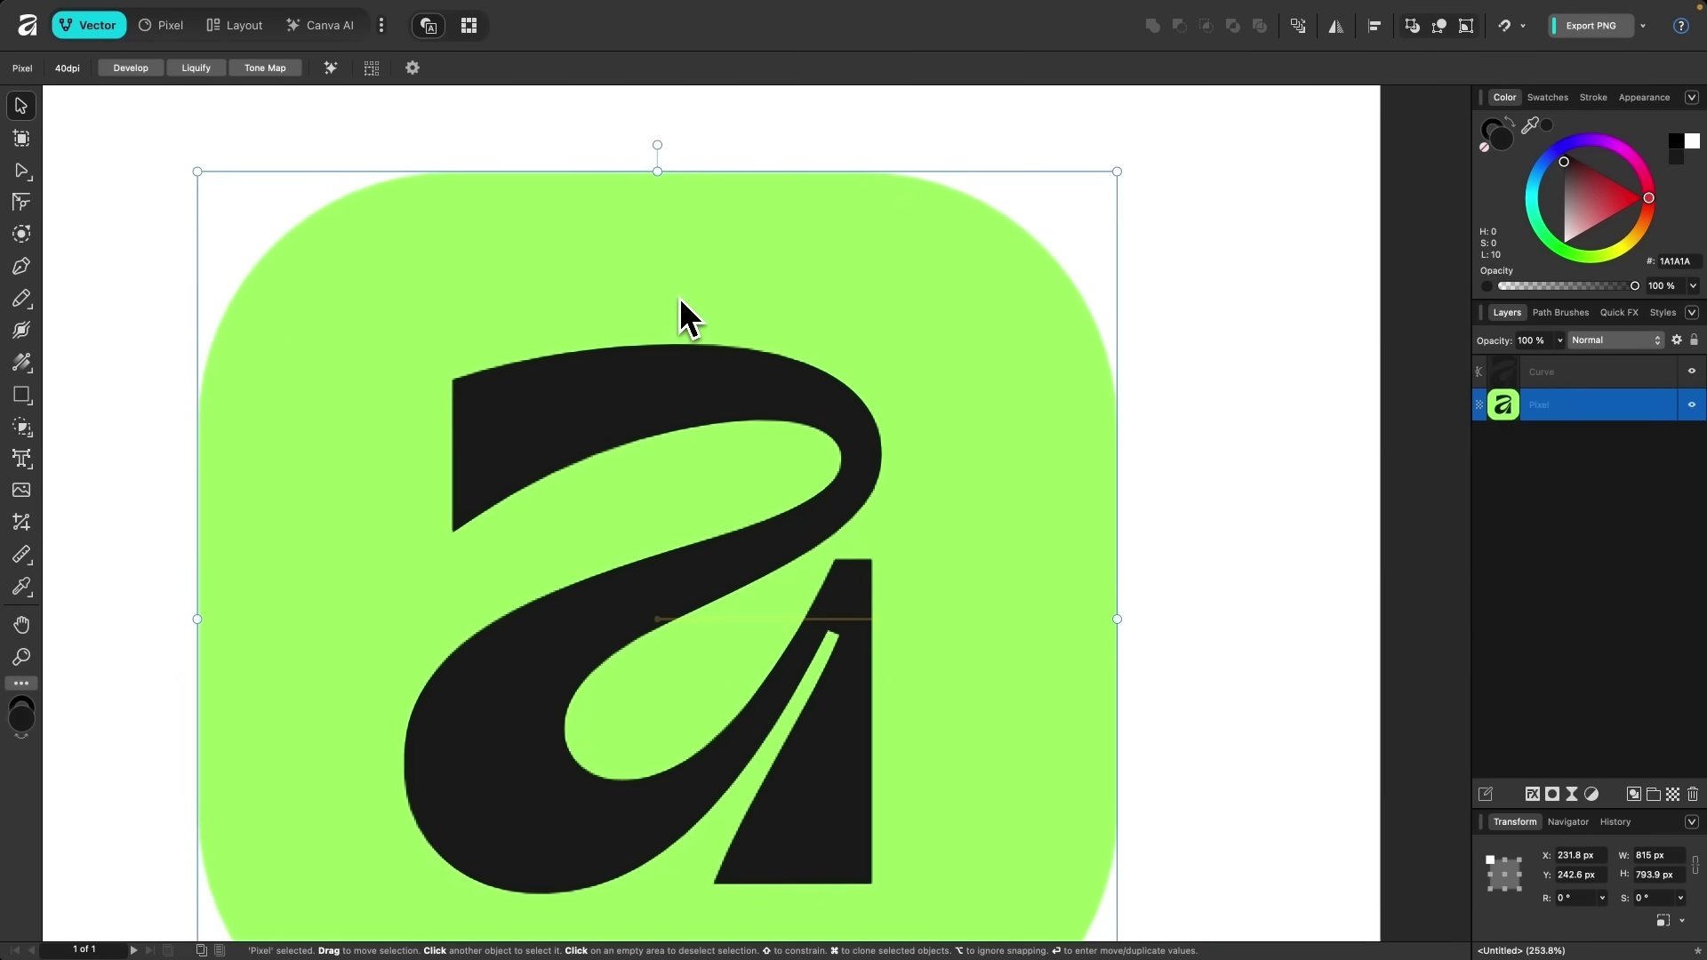
pyautogui.scroll(-2, 679, 297)
pyautogui.scroll(-1, 680, 297)
pyautogui.click(985, 457)
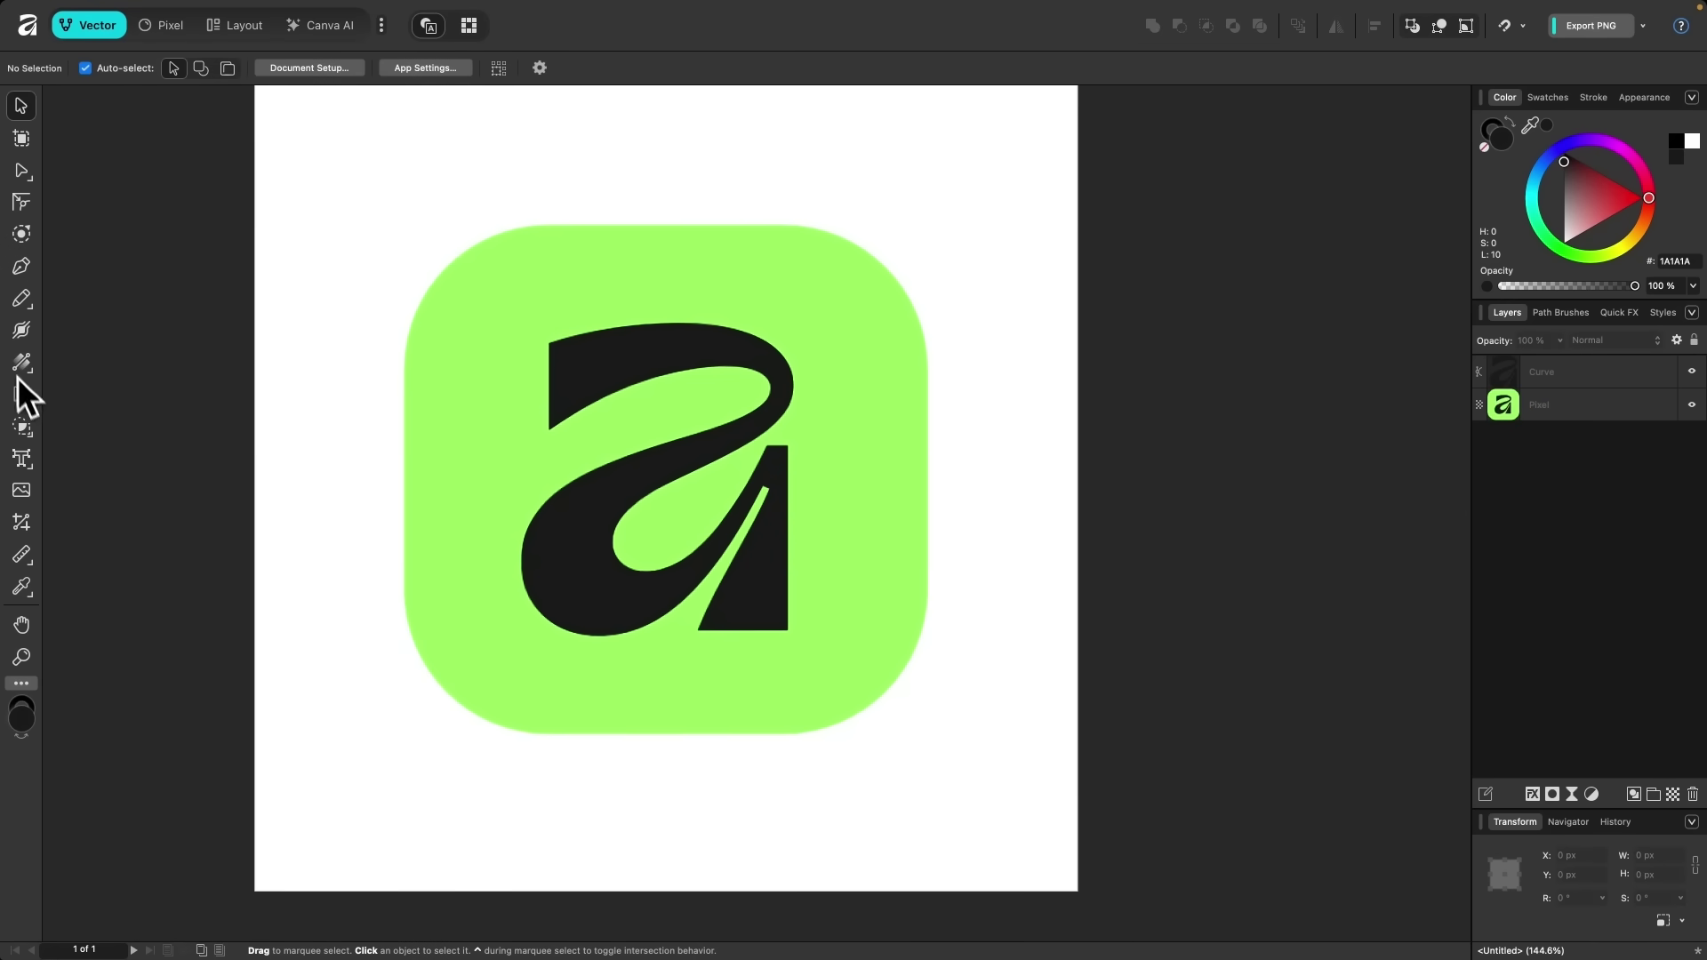
pyautogui.click(512, 323)
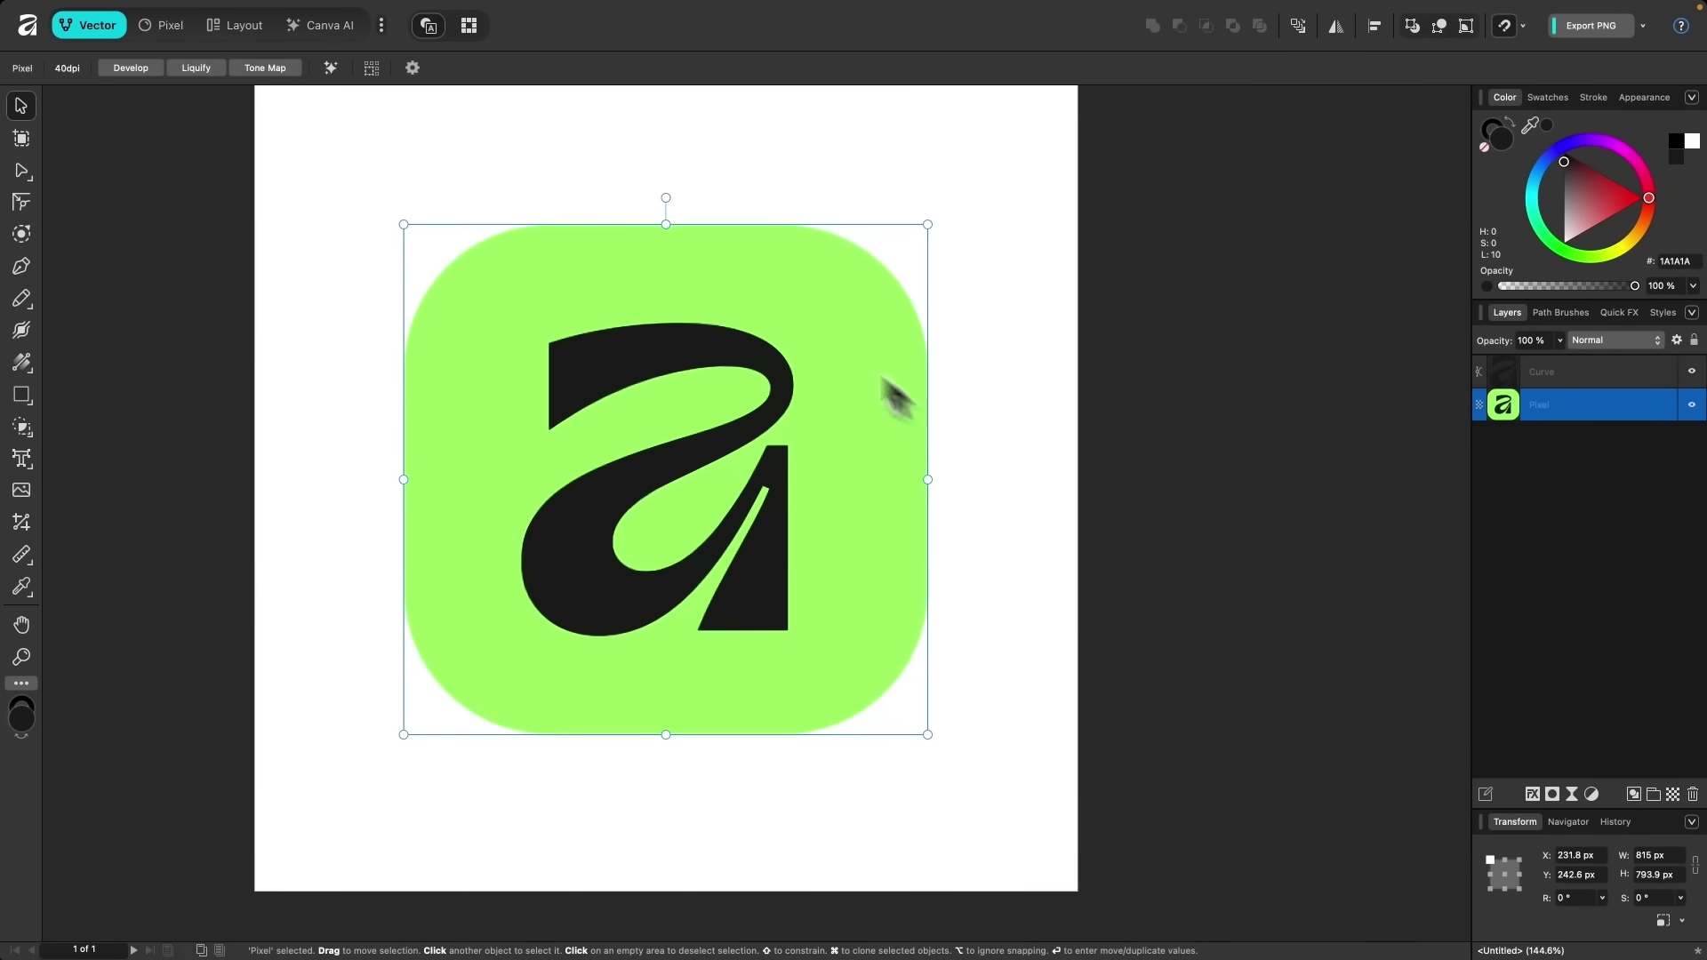
# Add an 815 × 793.9 px dark rectangle over the logo with Rounded corners.
pyautogui.click(604, 175)
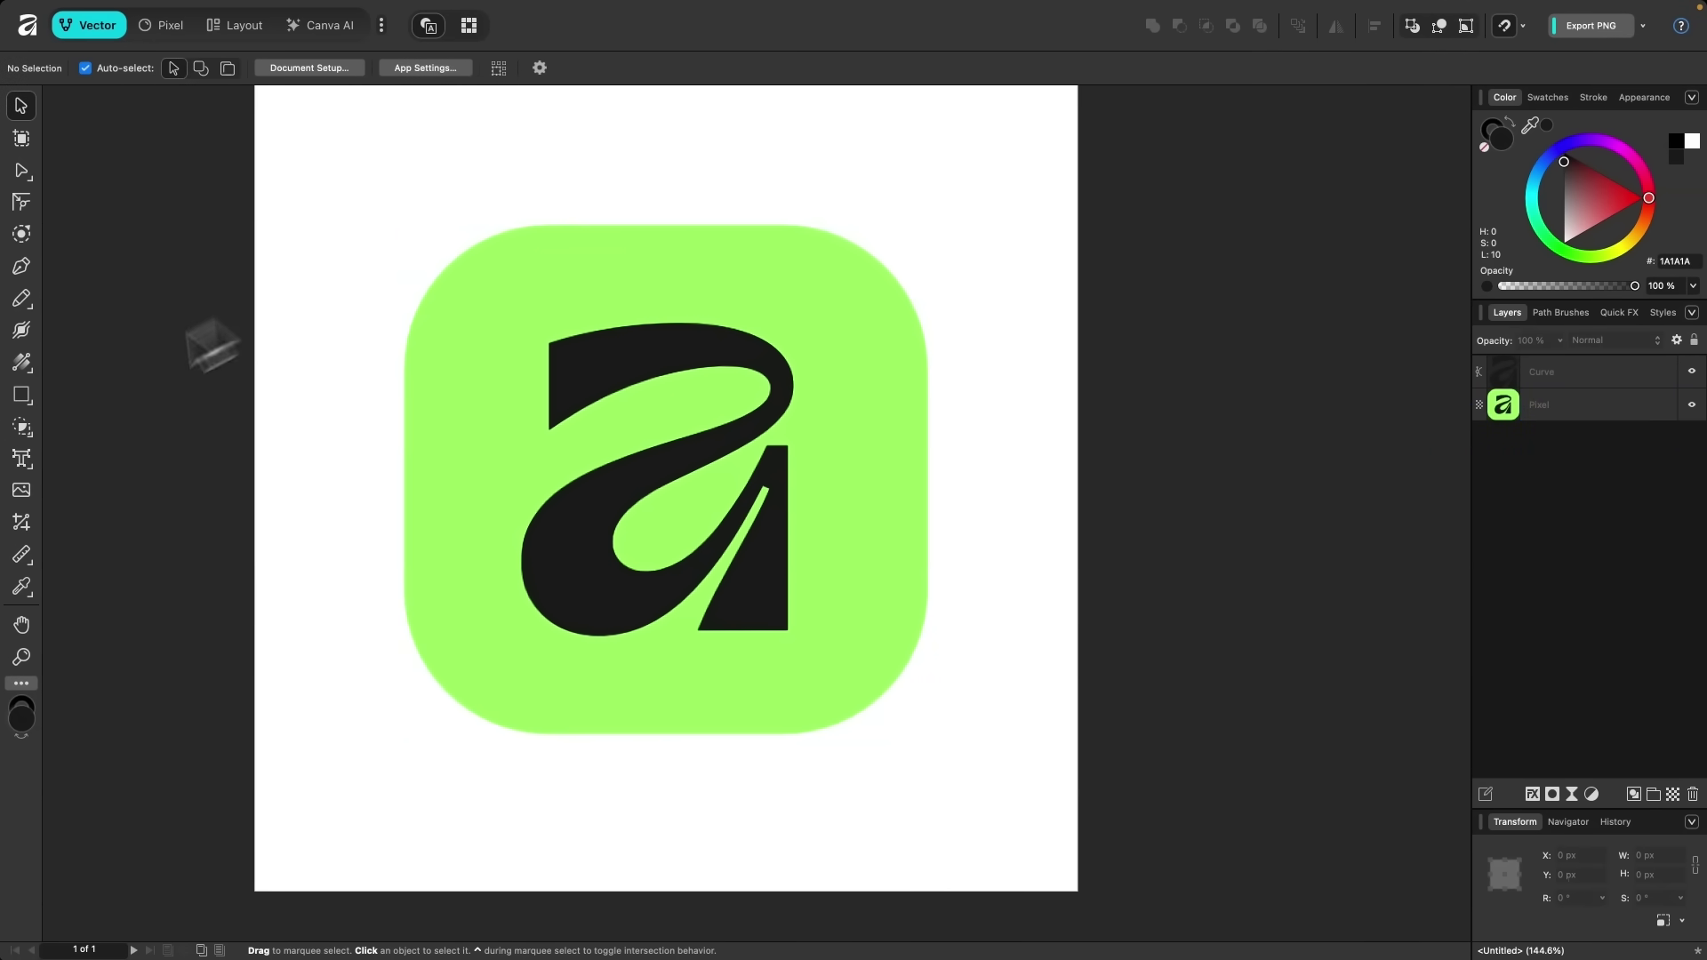
pyautogui.click(21, 400)
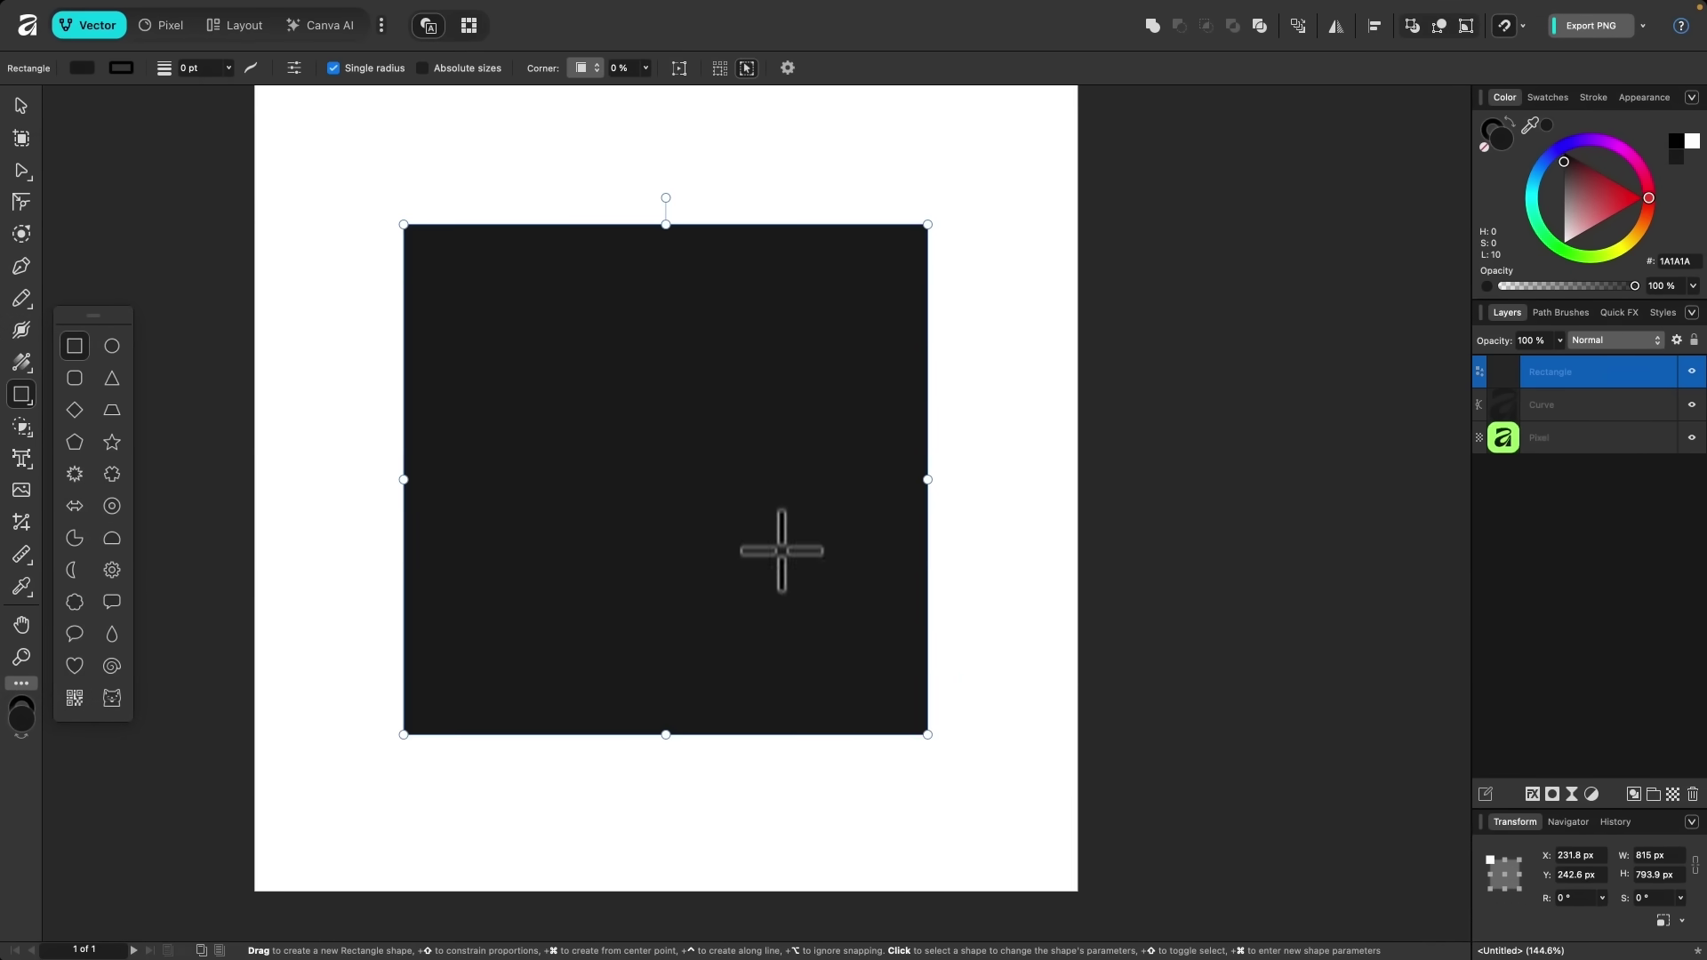
pyautogui.scroll(3, 648, 178)
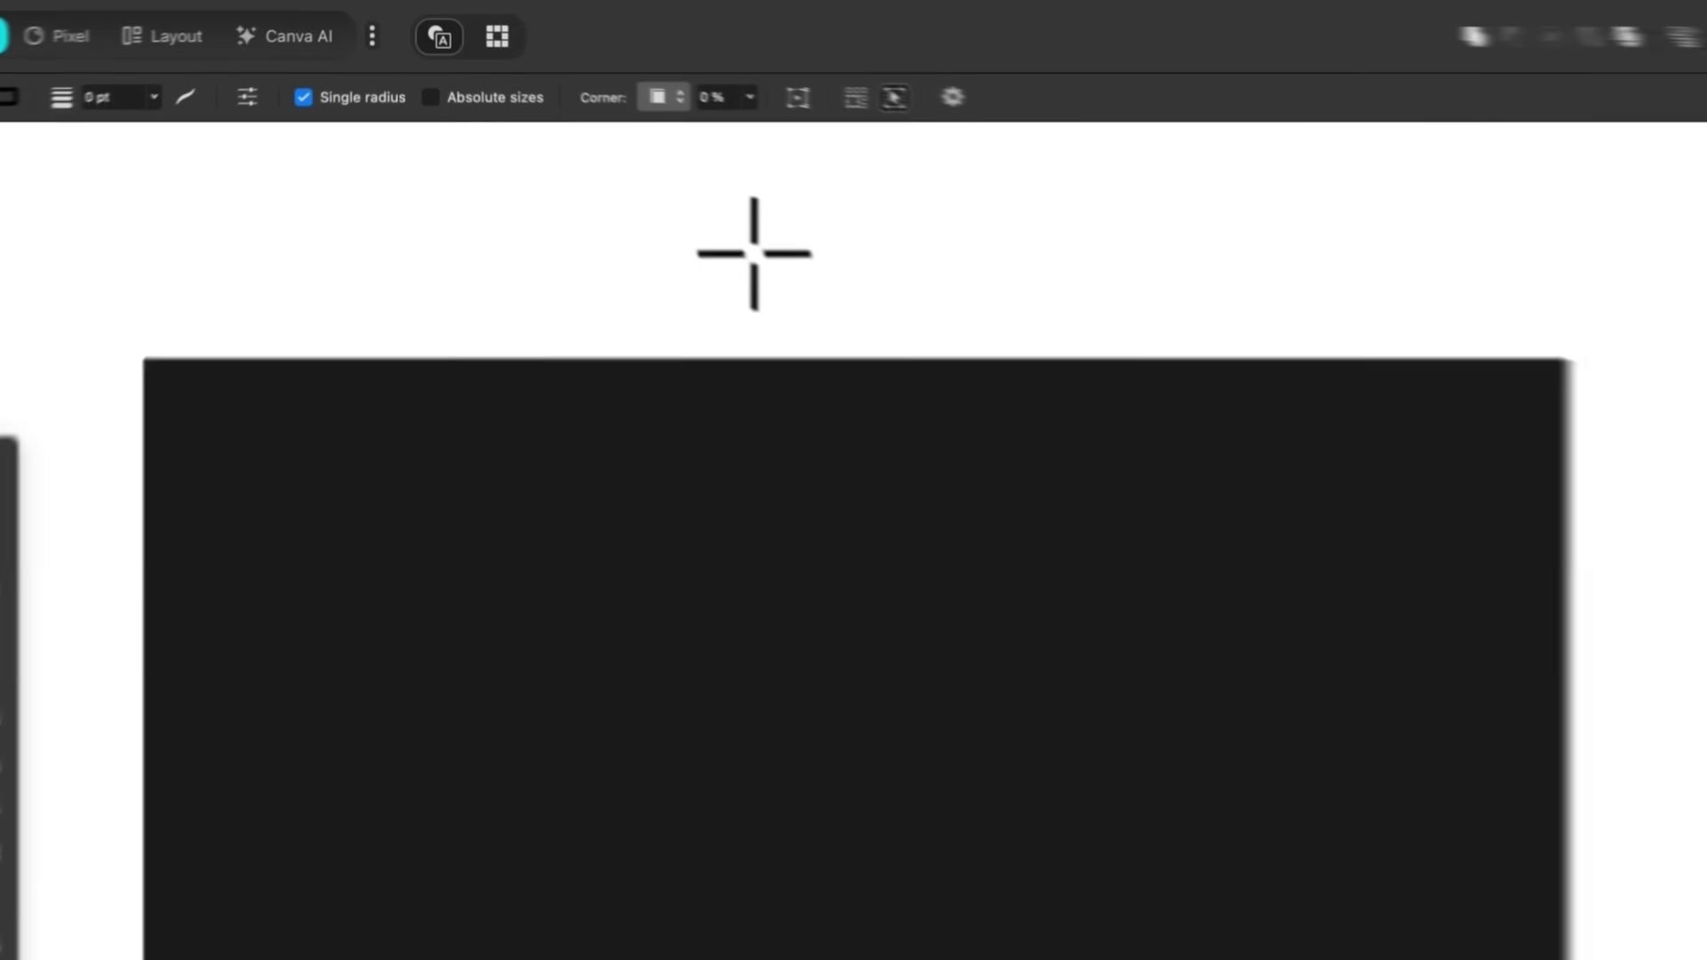
pyautogui.click(669, 103)
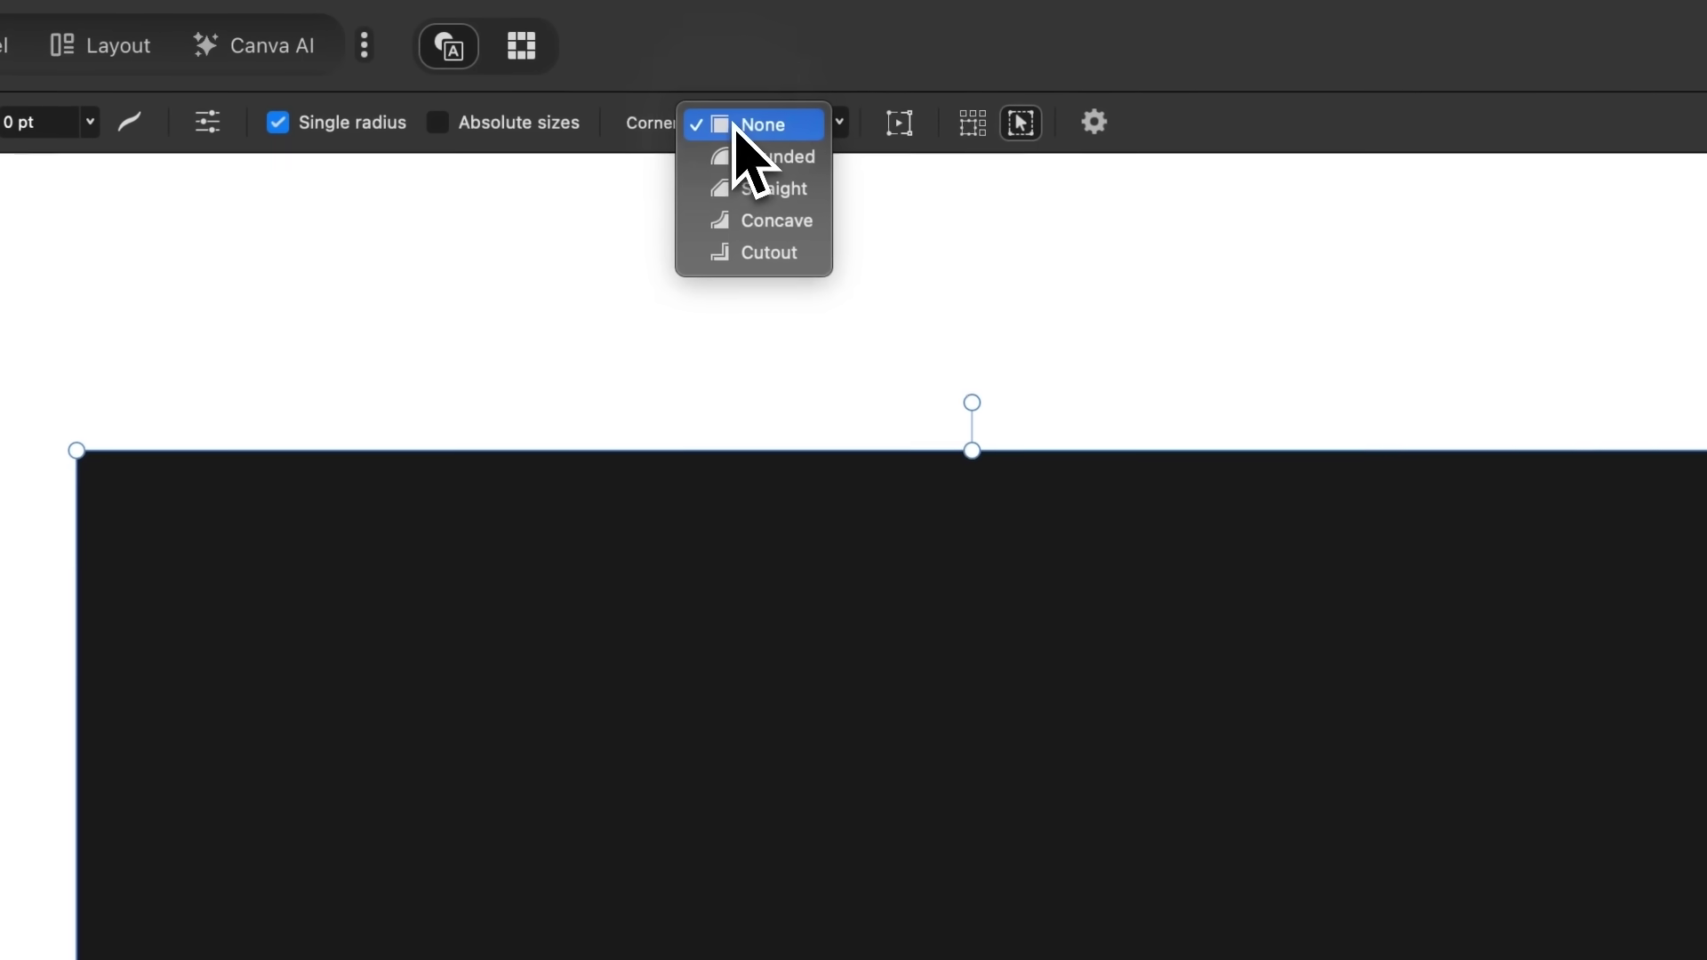
pyautogui.click(747, 159)
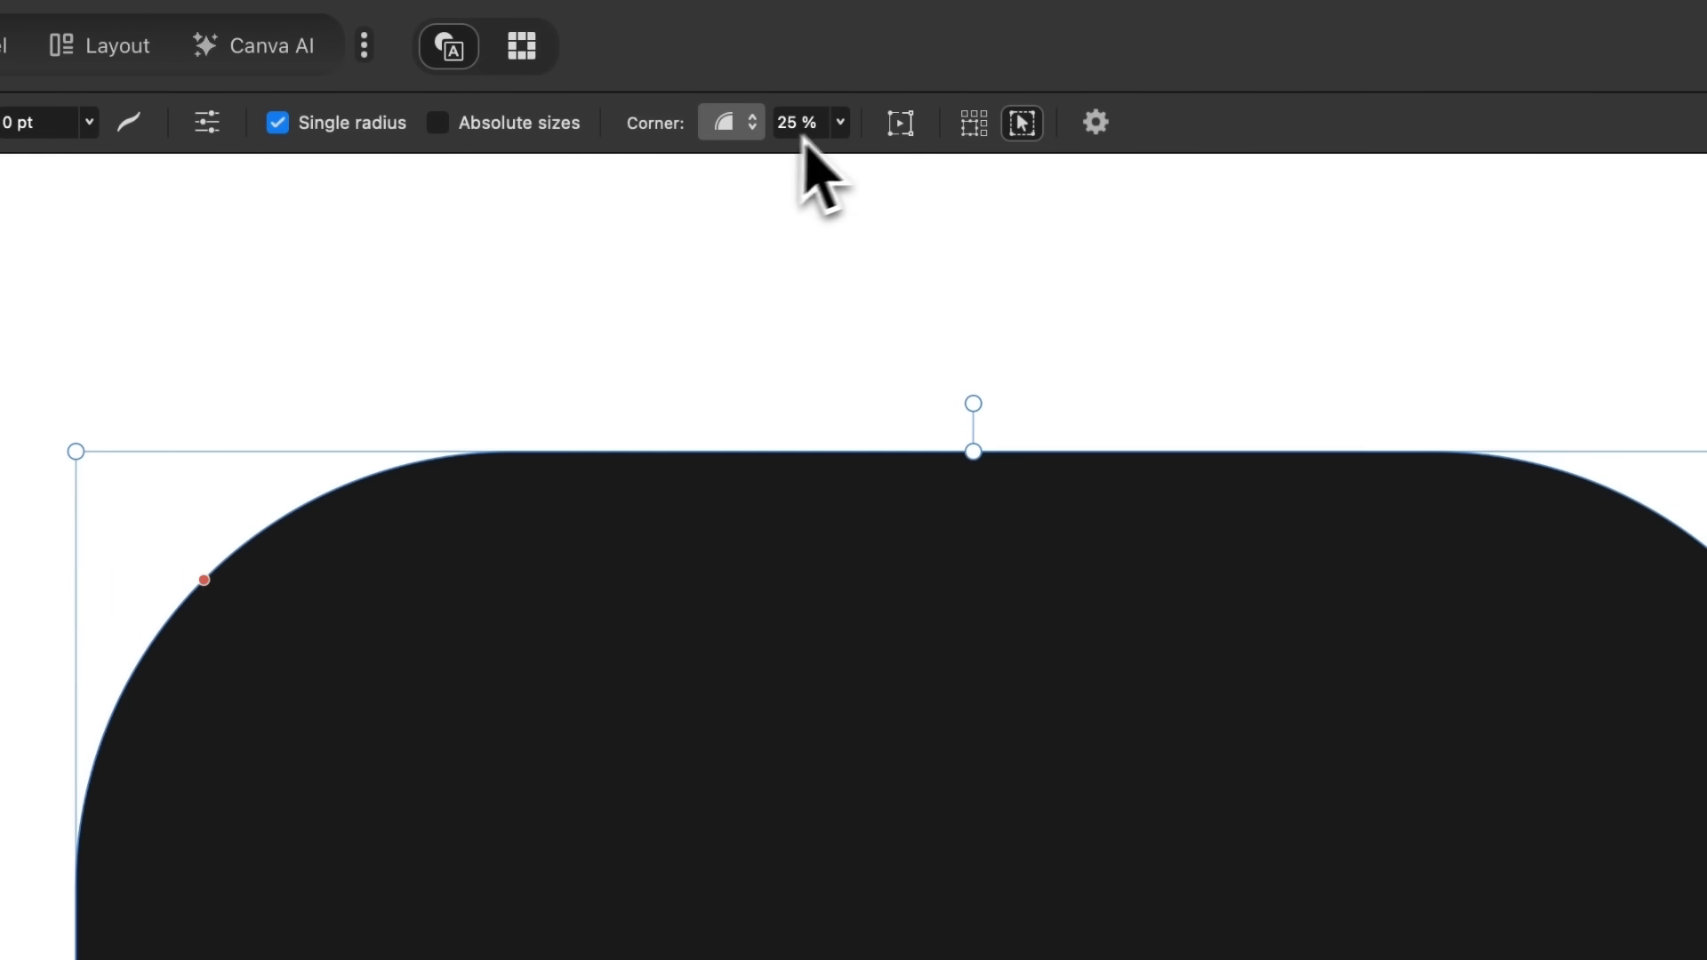
# Set the rectangle's corner rounding to about 28%.
pyautogui.click(840, 122)
pyautogui.moveTo(837, 158)
pyautogui.mouseDown()
pyautogui.moveTo(874, 160)
pyautogui.moveTo(851, 161)
pyautogui.mouseUp()
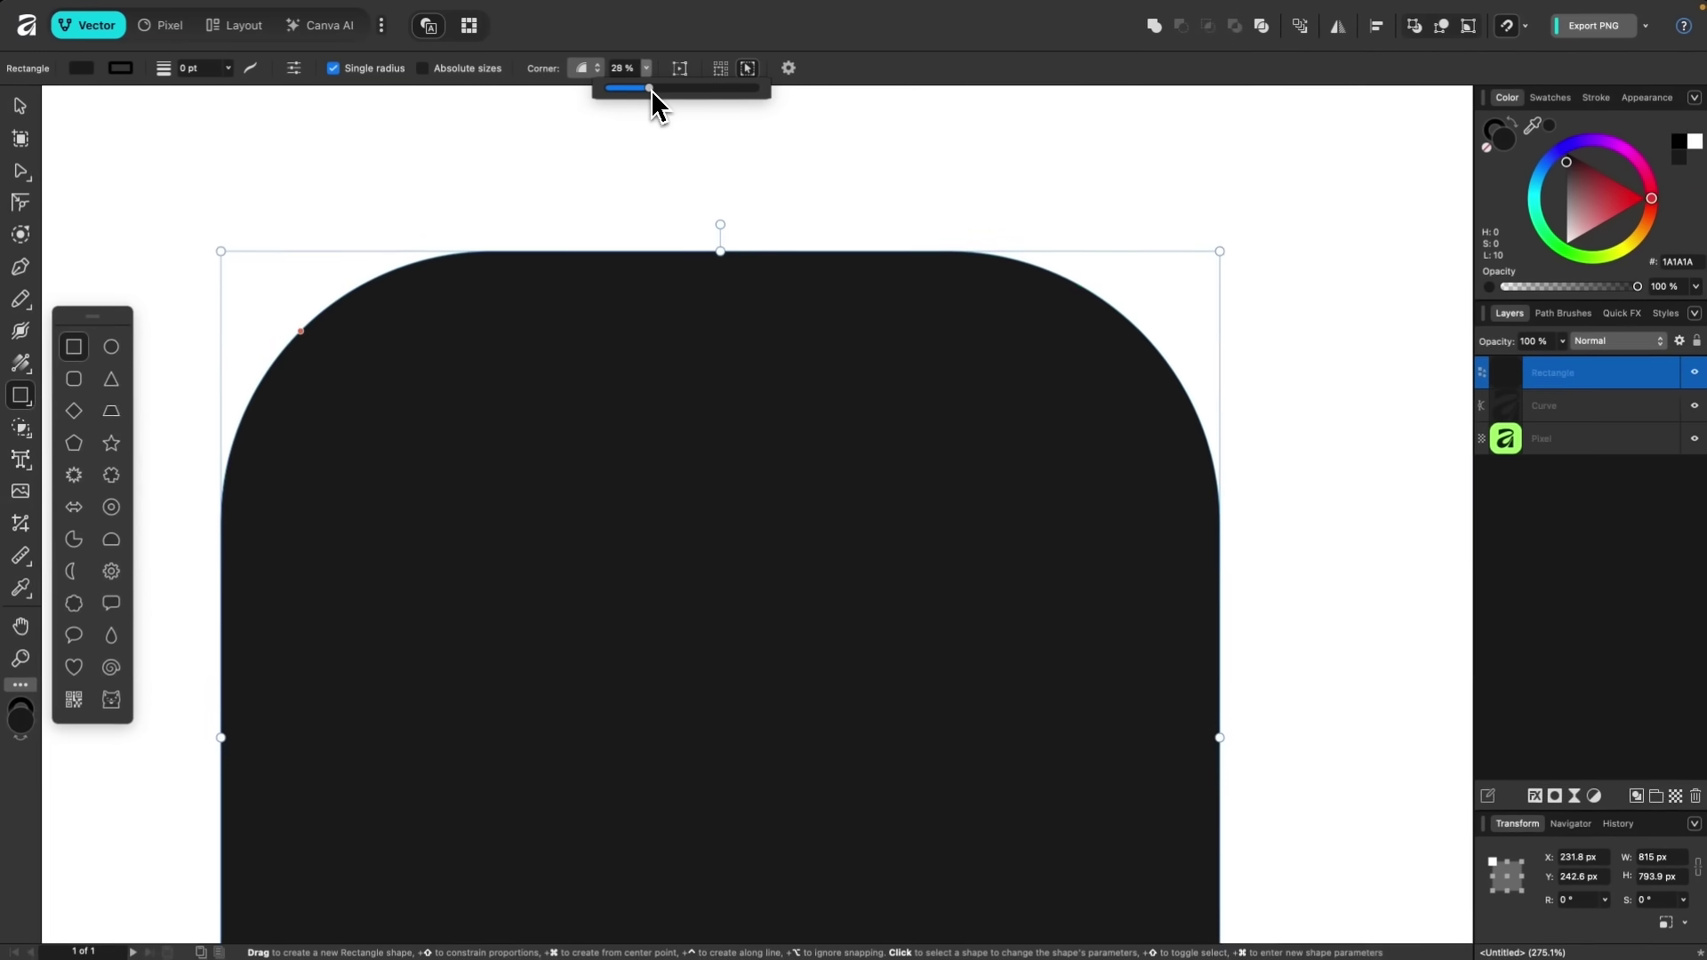
pyautogui.moveTo(653, 89); pyautogui.dragTo(650, 89)
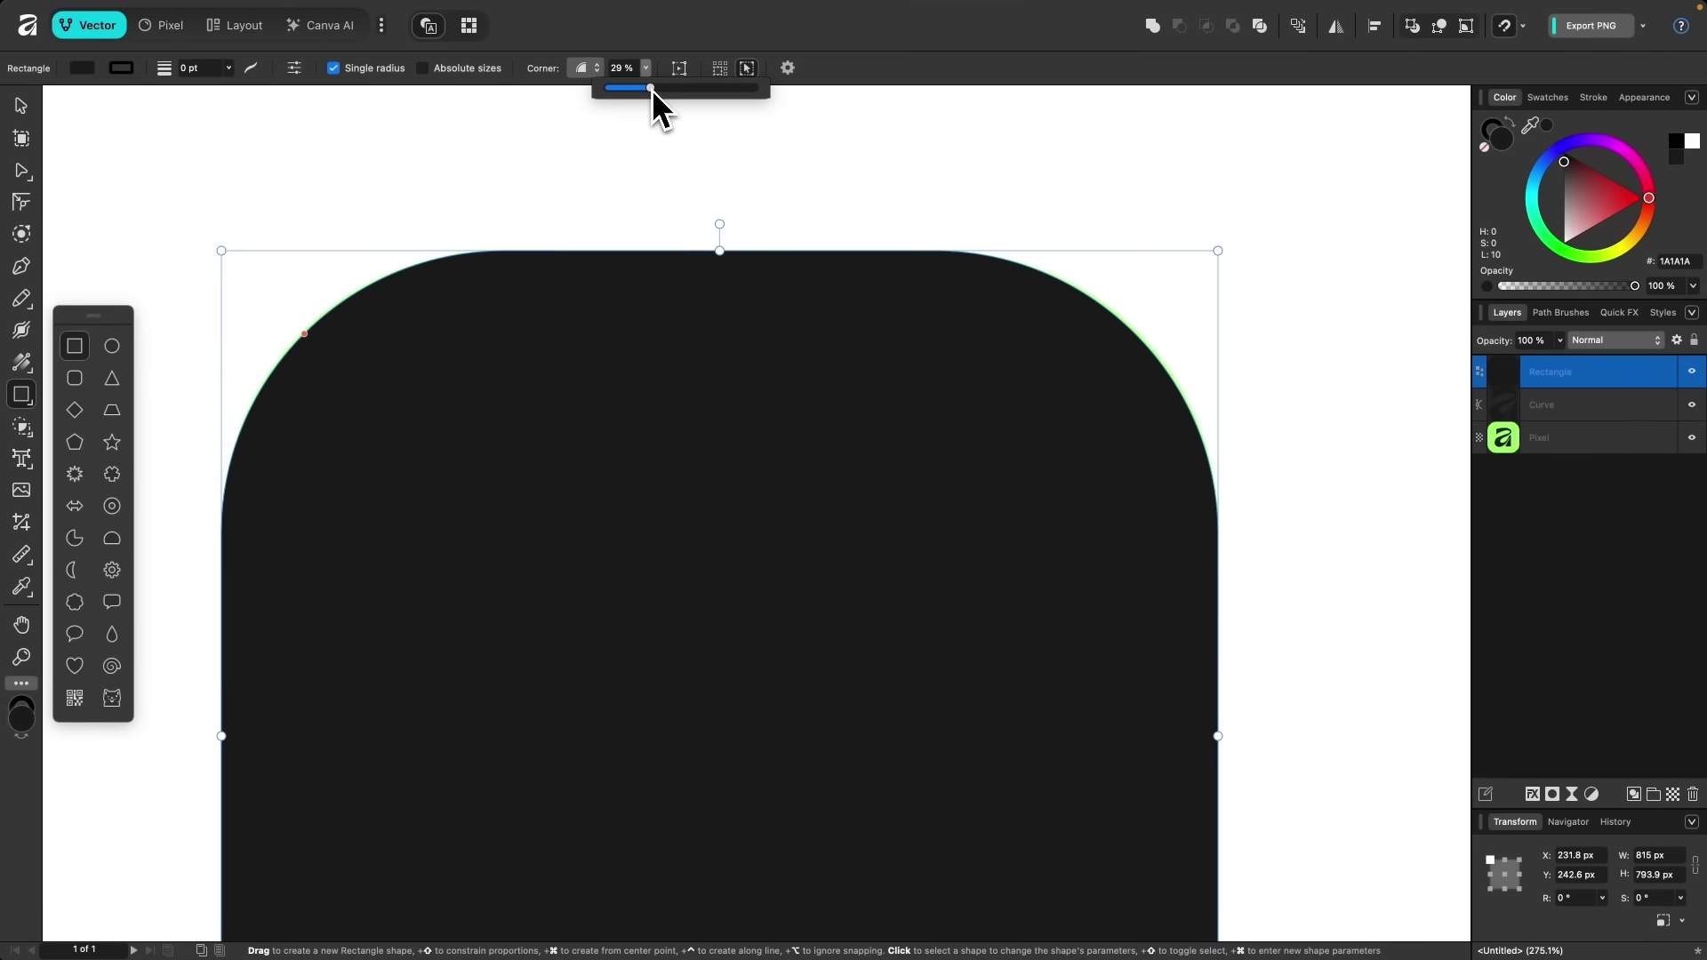
pyautogui.scroll(5, 610, 216)
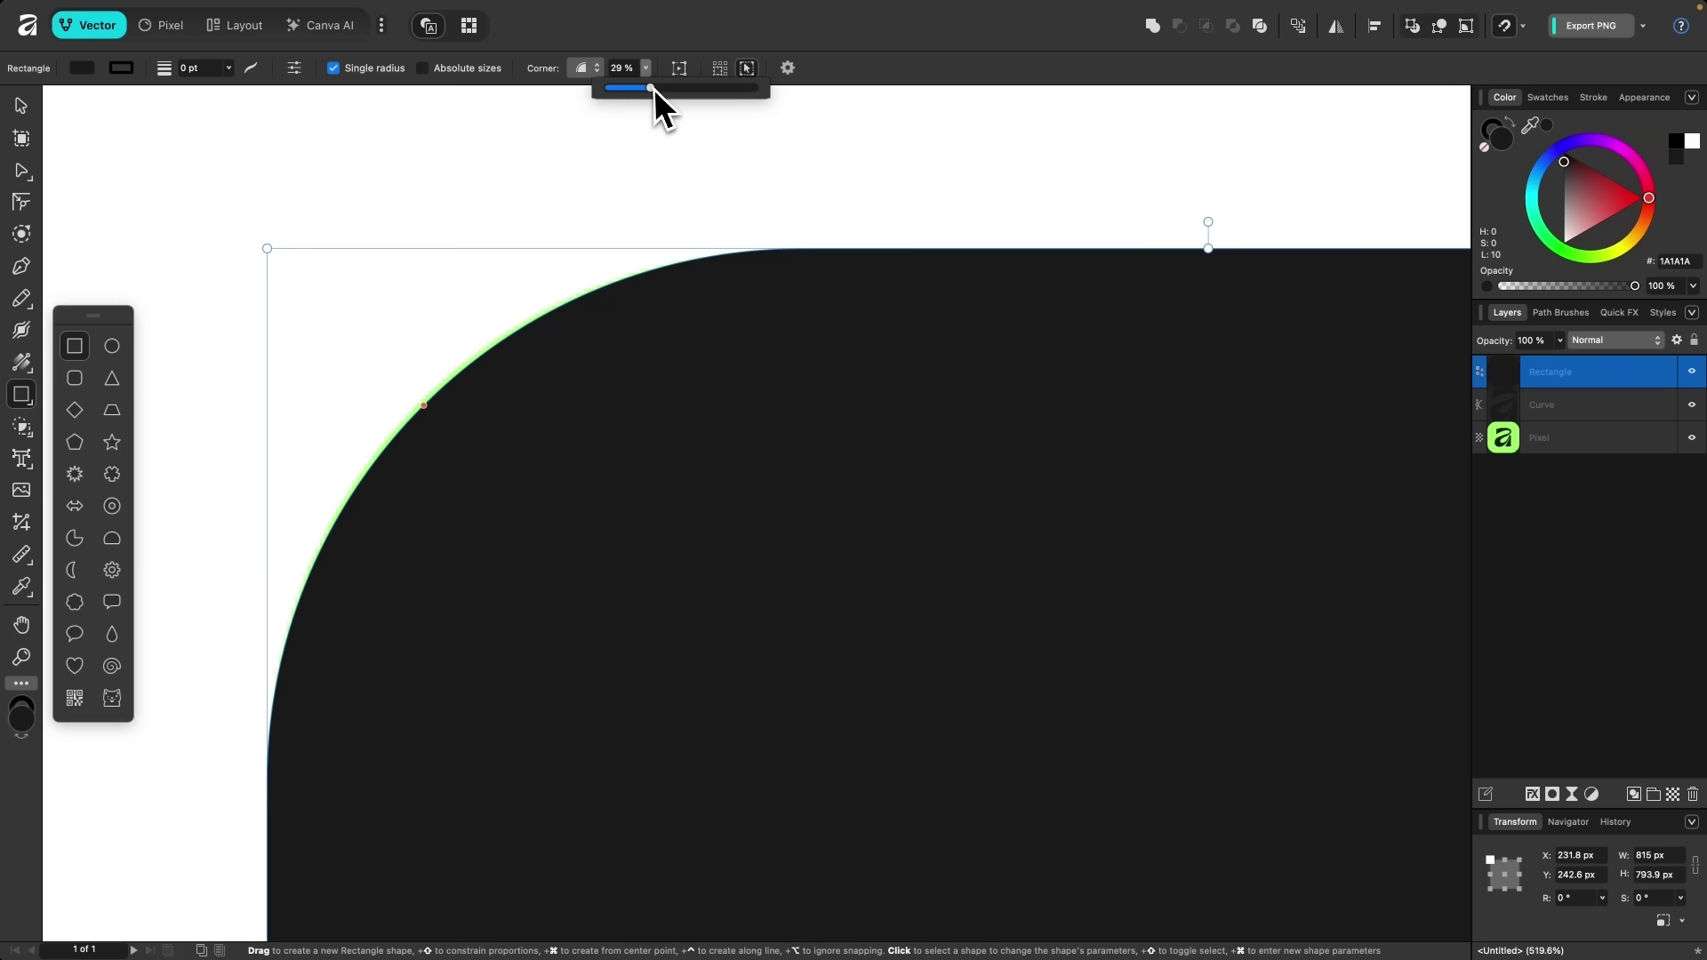
pyautogui.moveTo(652, 88); pyautogui.dragTo(653, 87)
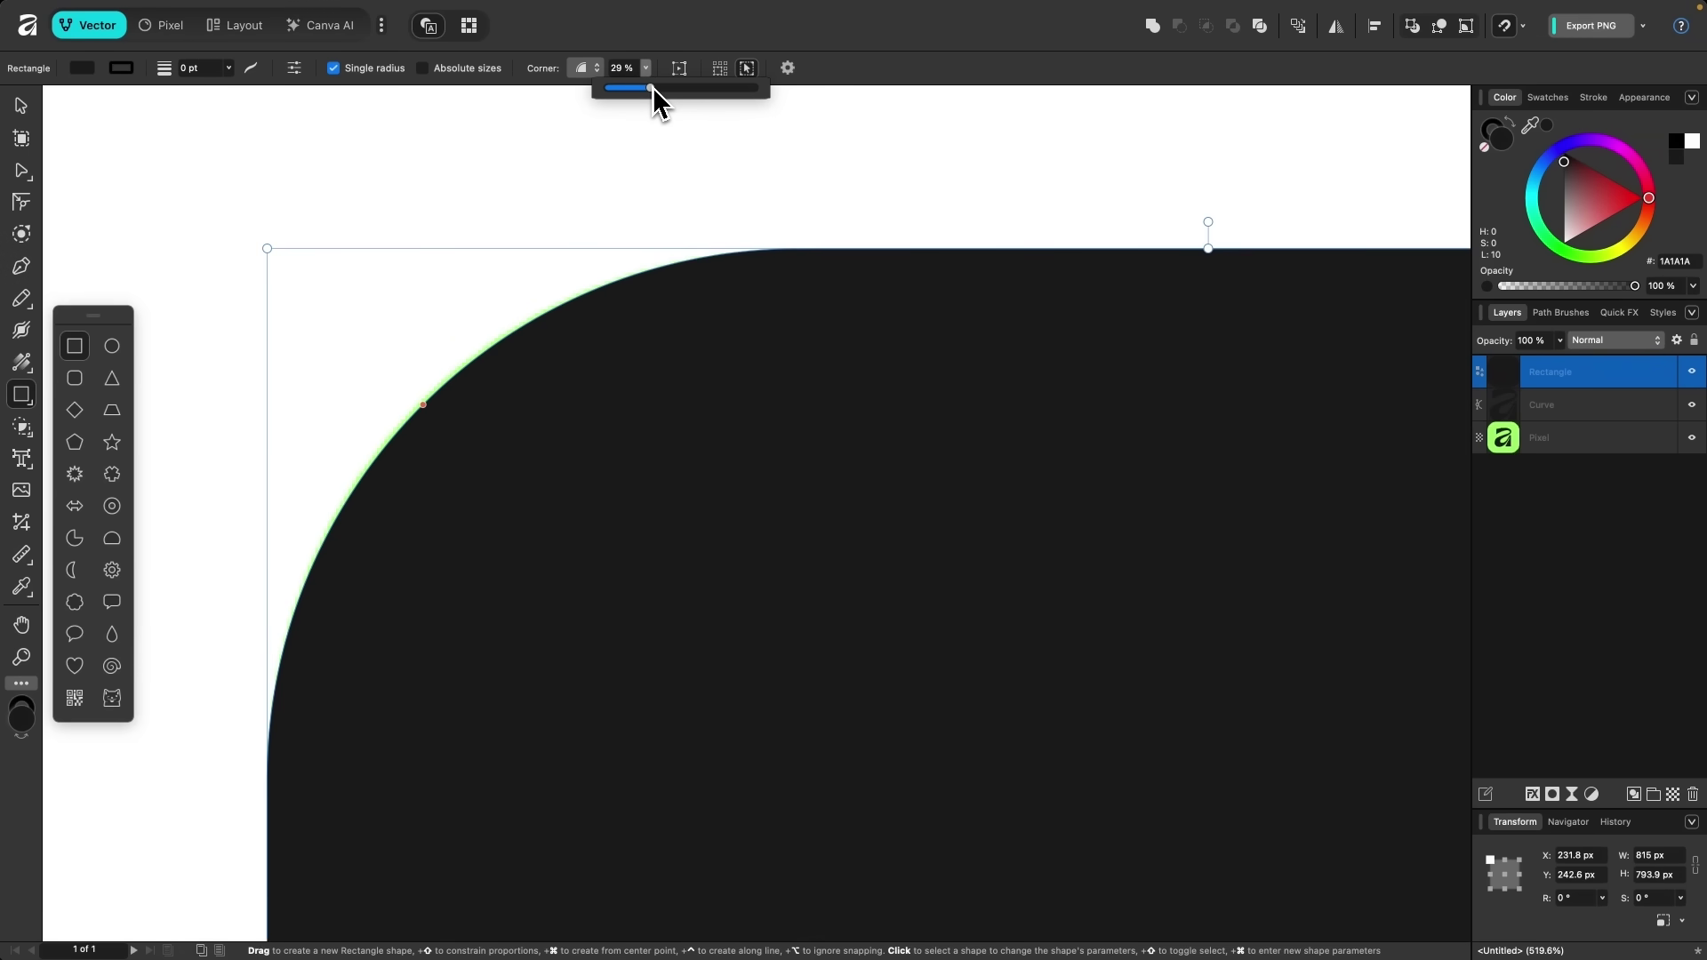
pyautogui.scroll(-8, 507, 236)
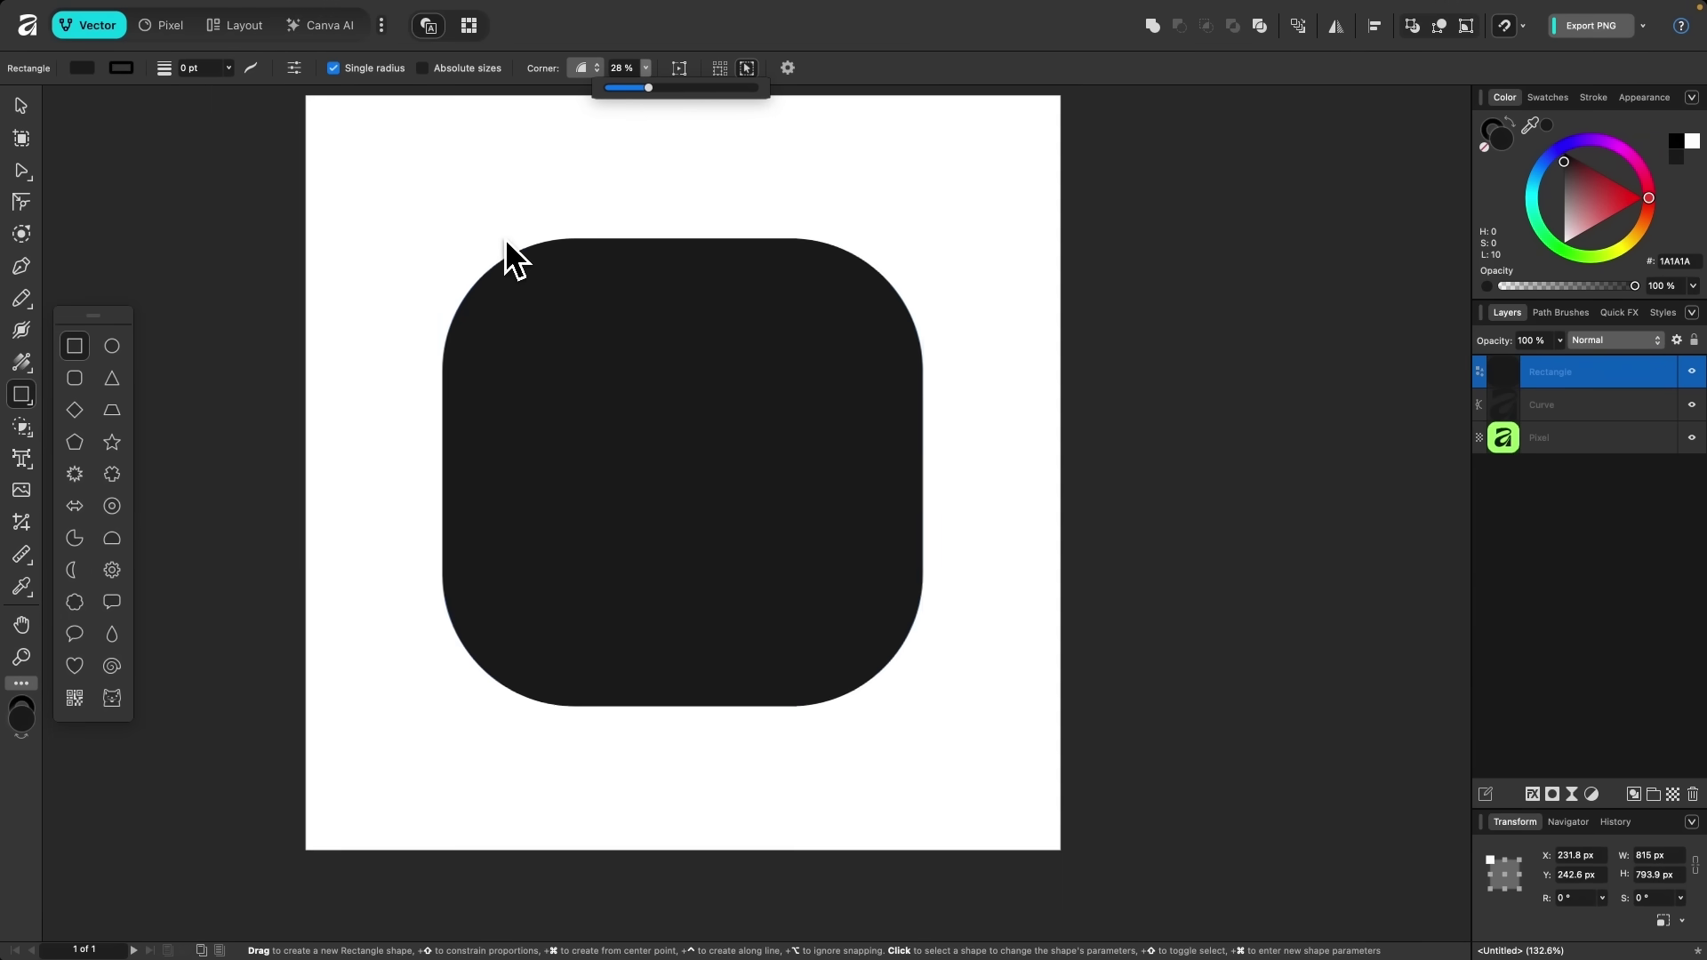
# Bring the pixel logo layer to the top and move it off to the right.
pyautogui.click(22, 106)
pyautogui.click(1586, 438)
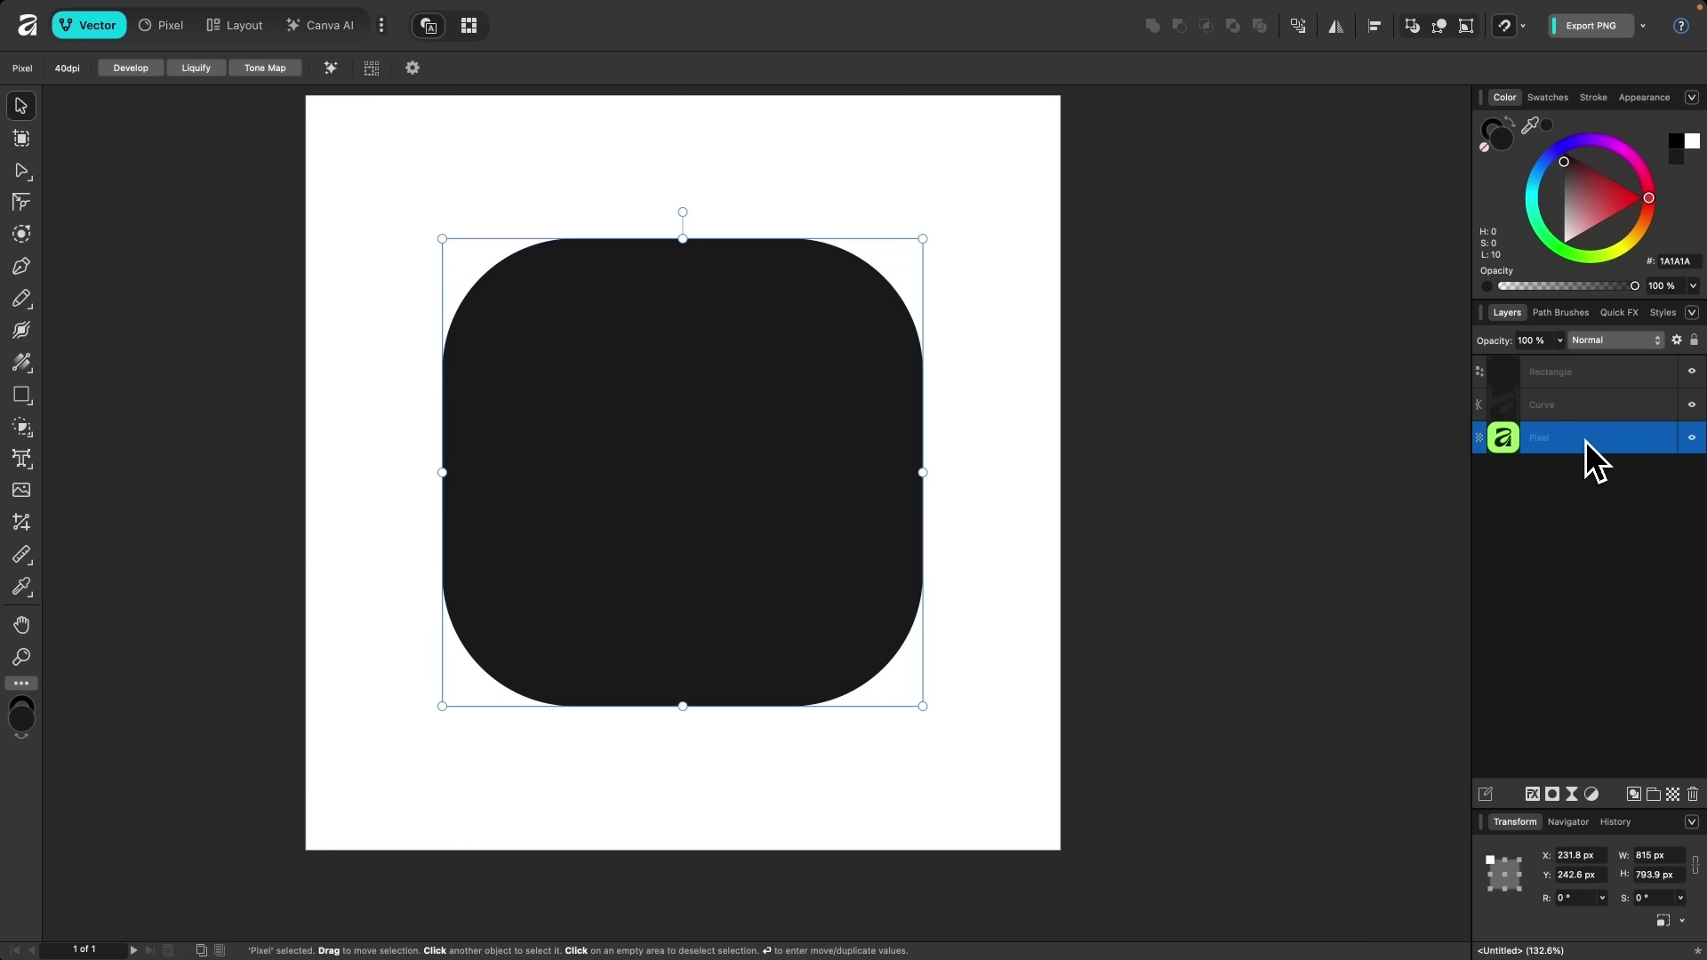
pyautogui.moveTo(1519, 439); pyautogui.dragTo(1545, 367)
pyautogui.moveTo(597, 438); pyautogui.dragTo(1102, 469)
pyautogui.press('Escape')
# Fill the rounded rectangle with the logo's green 9BFE61 and place it below the black 'a'.
pyautogui.click(585, 284)
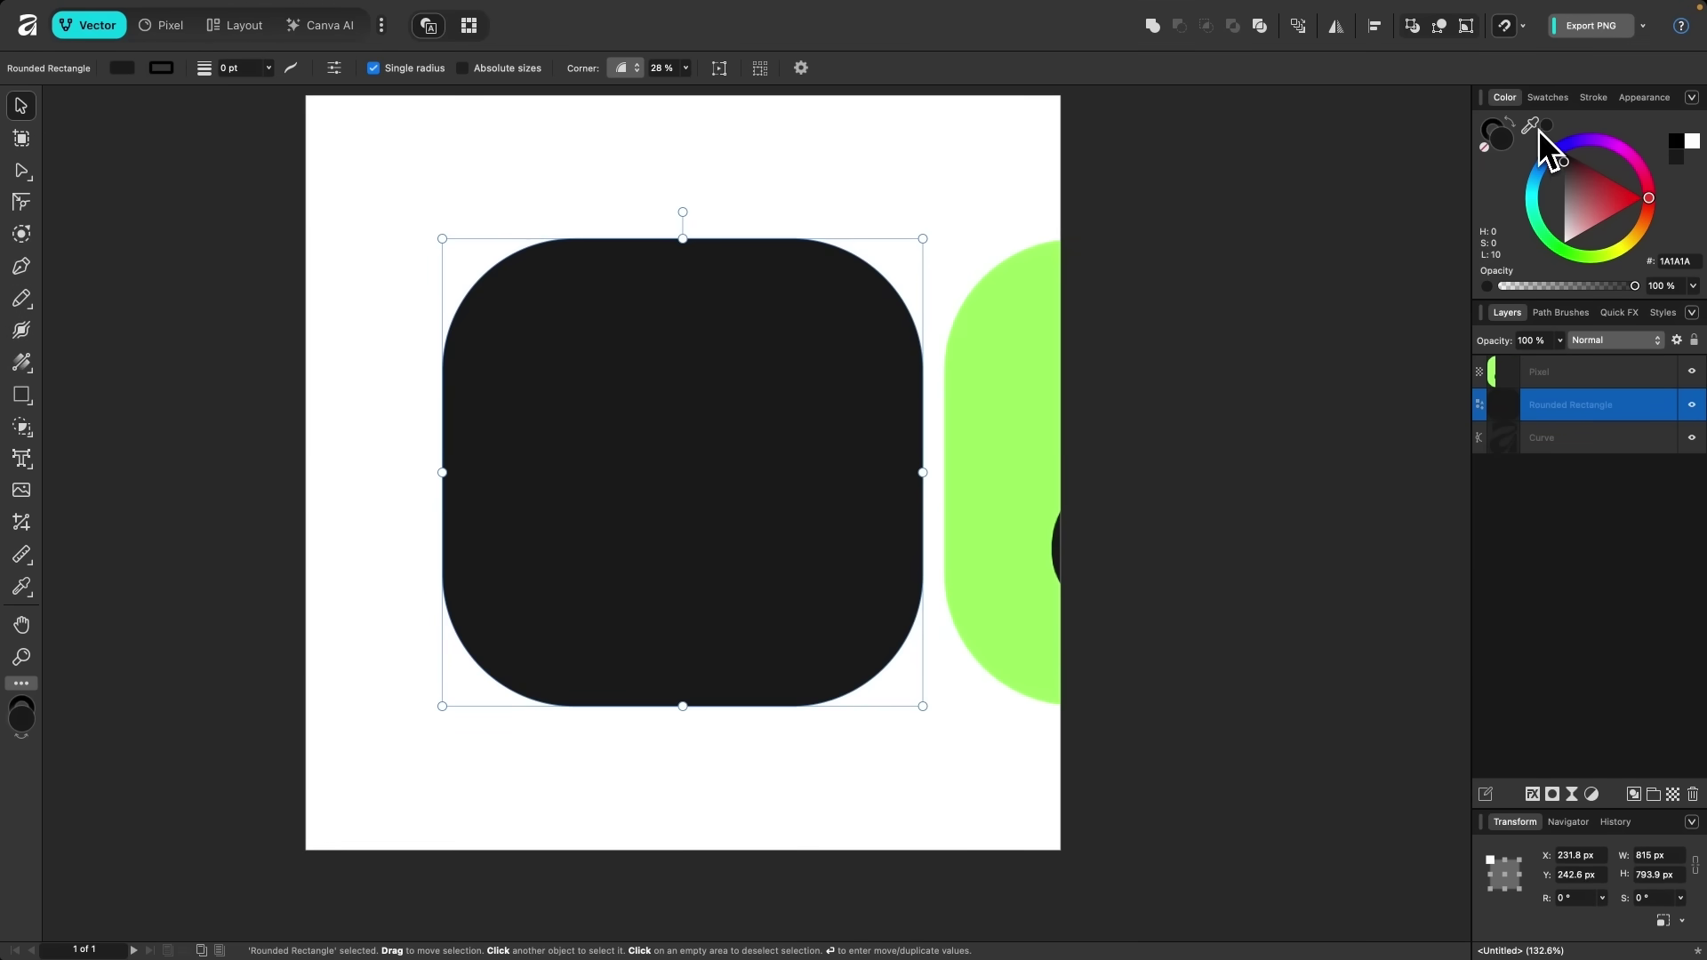
pyautogui.moveTo(1534, 127); pyautogui.dragTo(1009, 347)
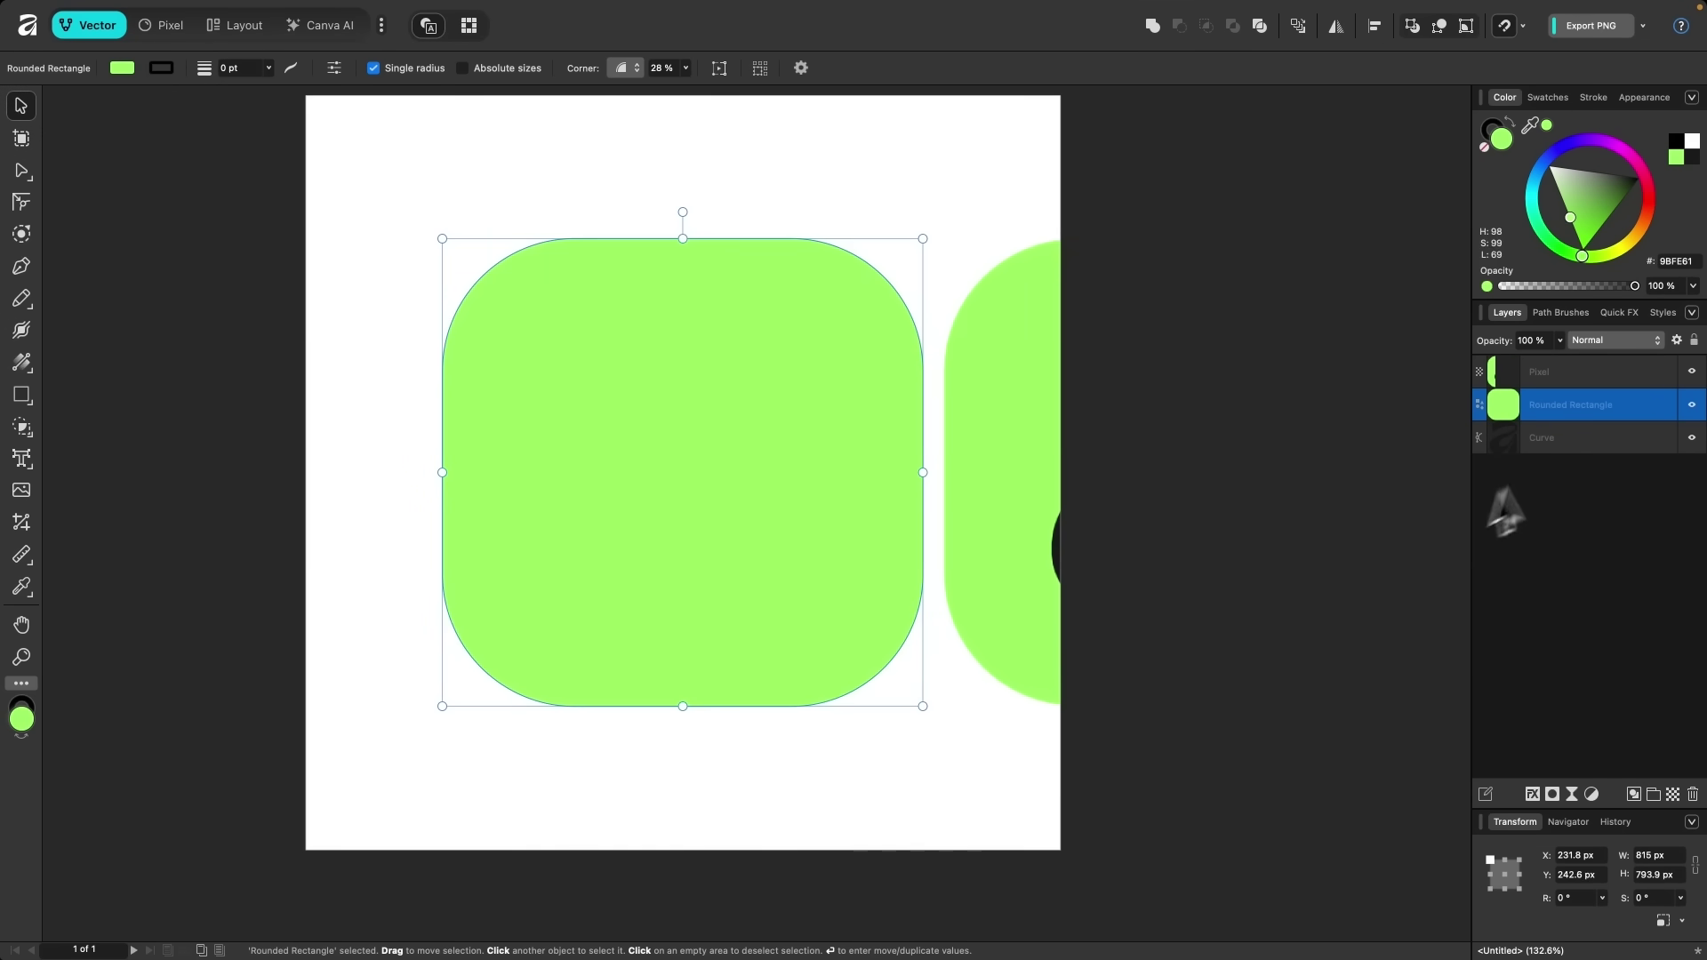
pyautogui.moveTo(1501, 406); pyautogui.dragTo(1510, 475)
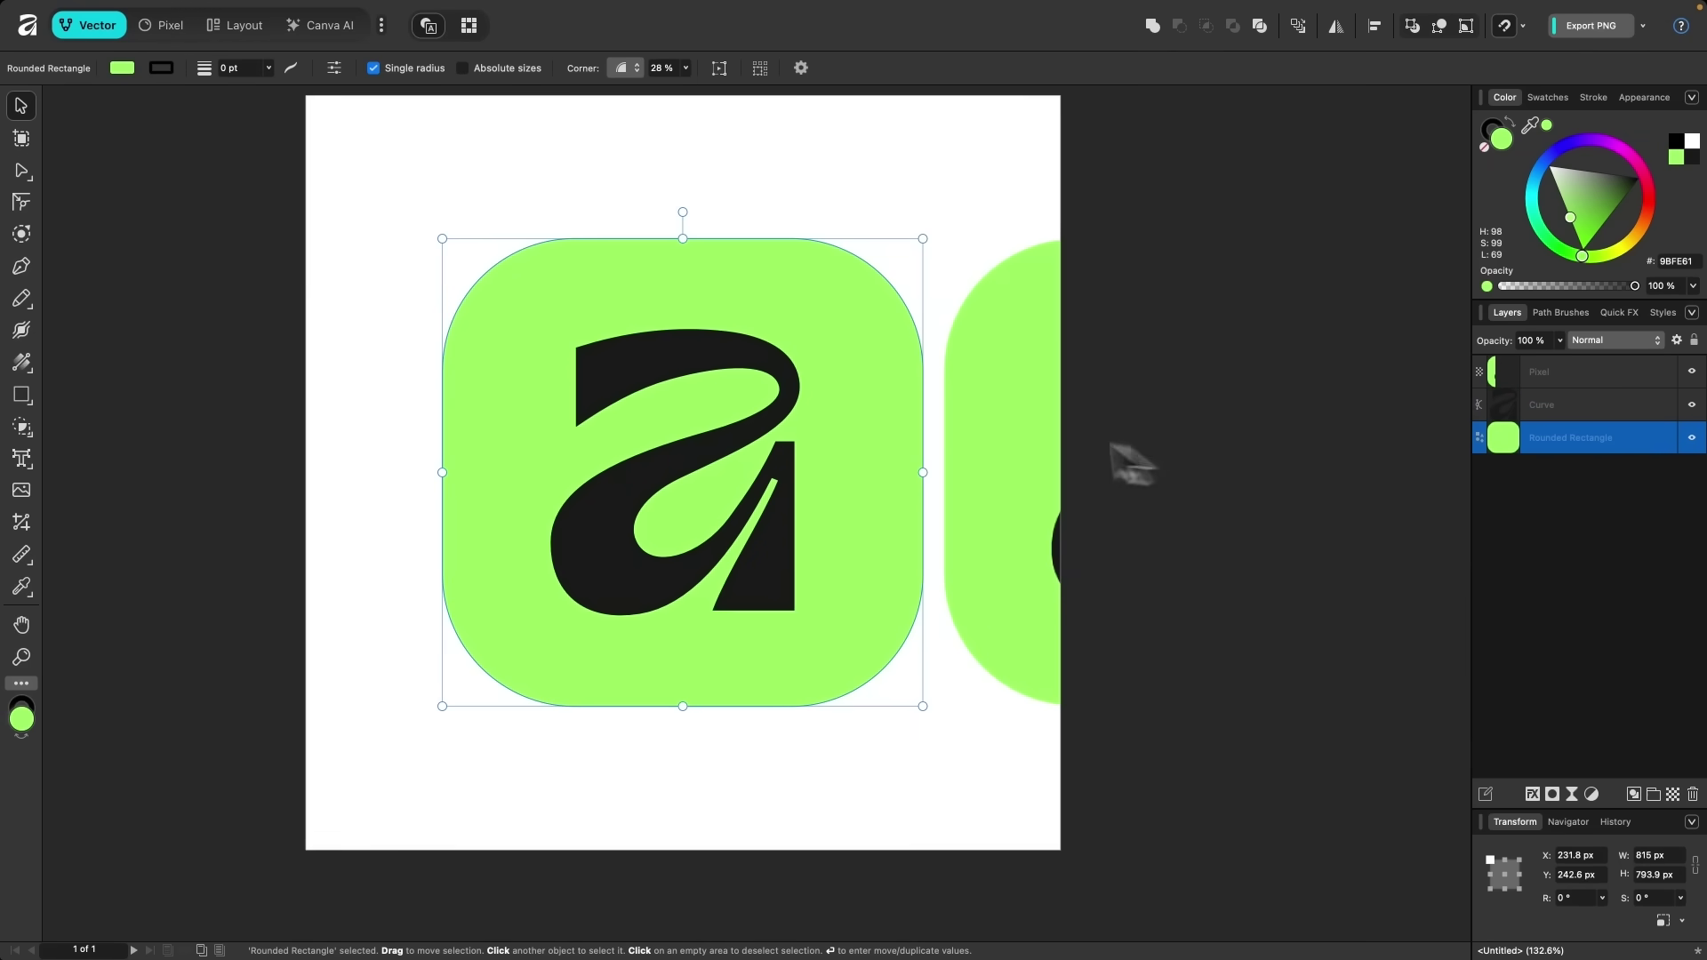
pyautogui.click(1031, 396)
pyautogui.scroll(-3, 1032, 397)
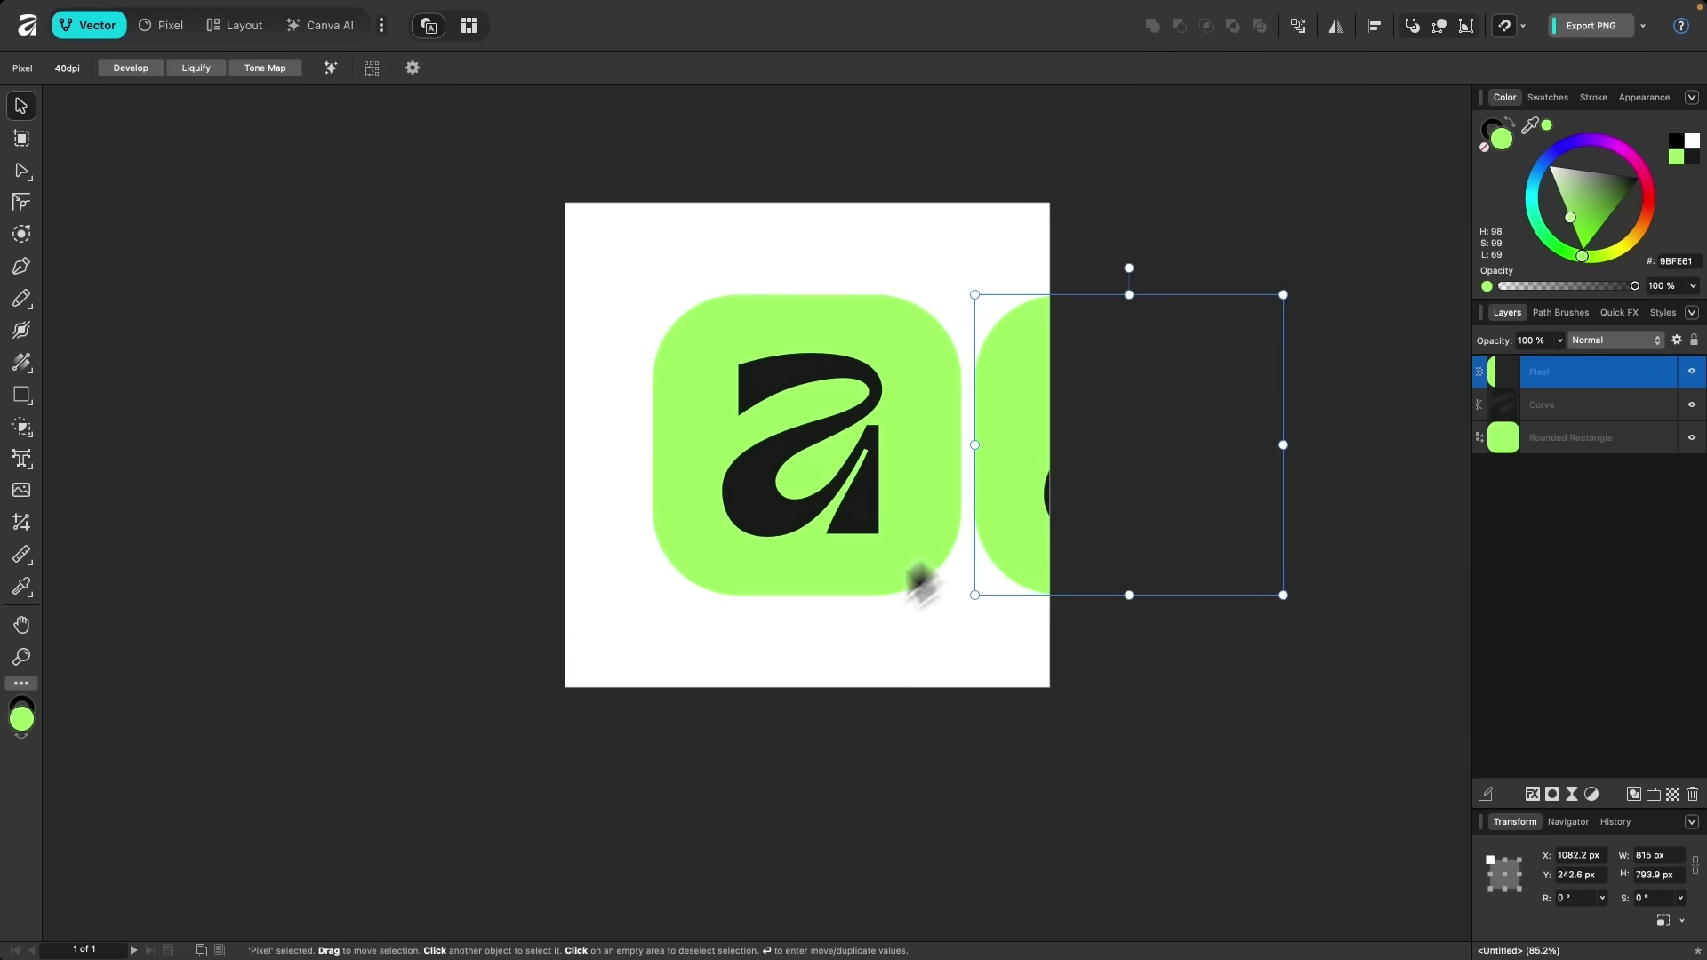
pyautogui.click(797, 642)
pyautogui.scroll(4, 835, 483)
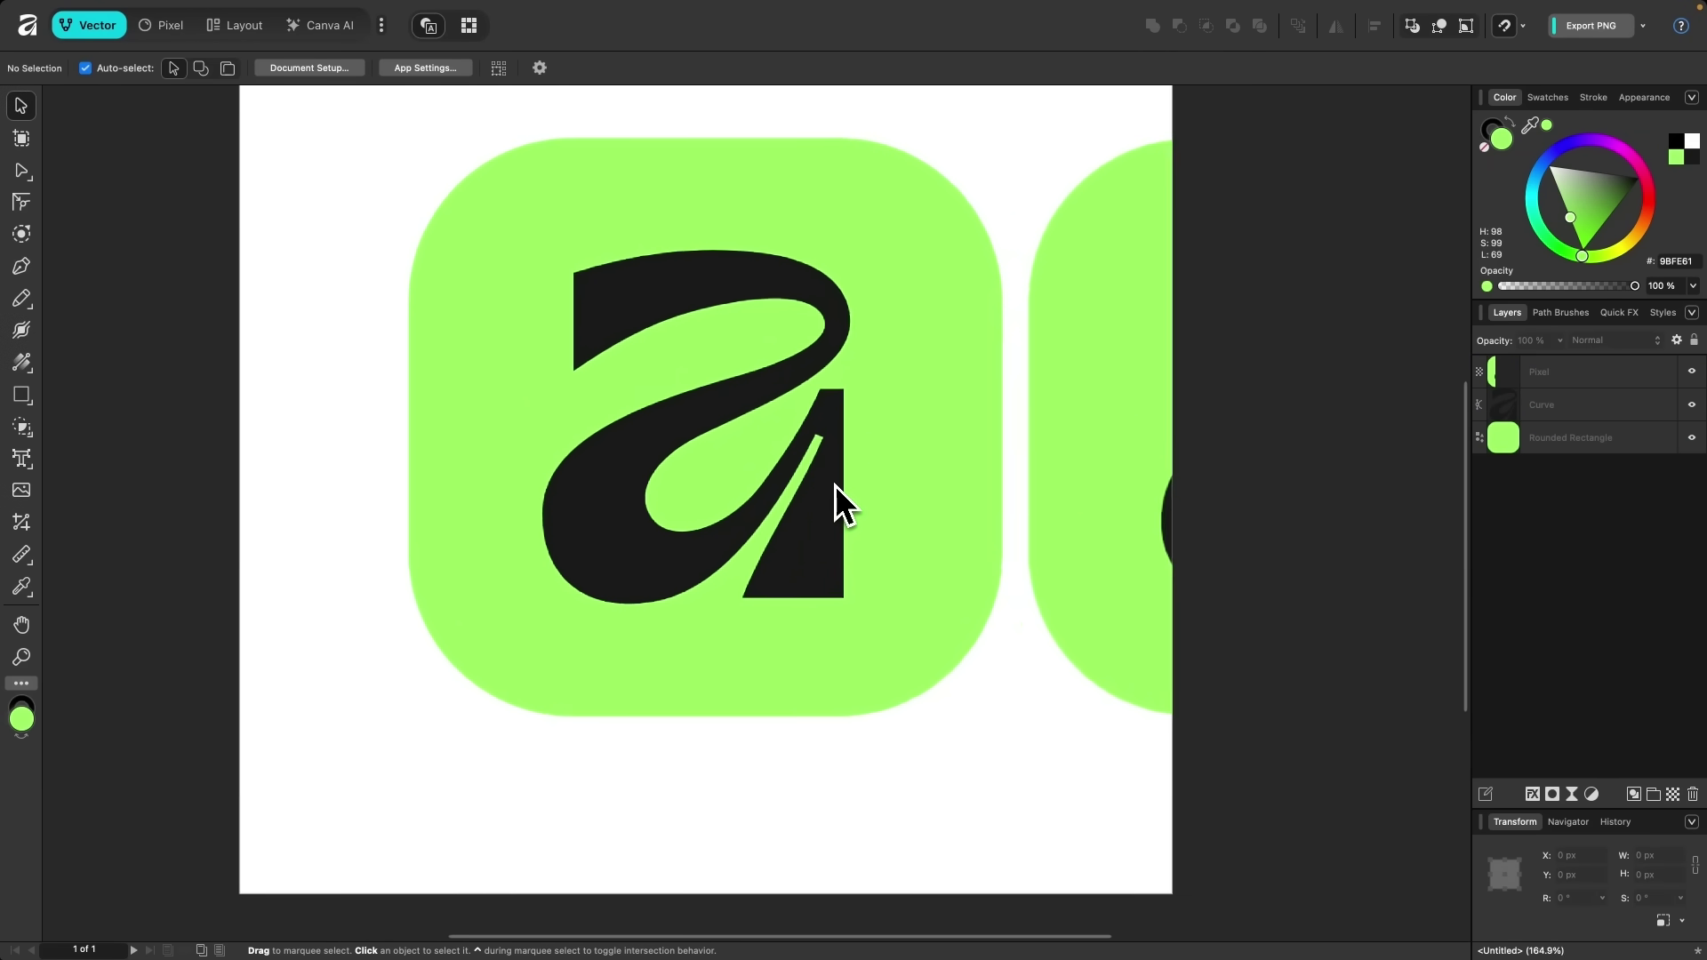
pyautogui.scroll(3, 787, 574)
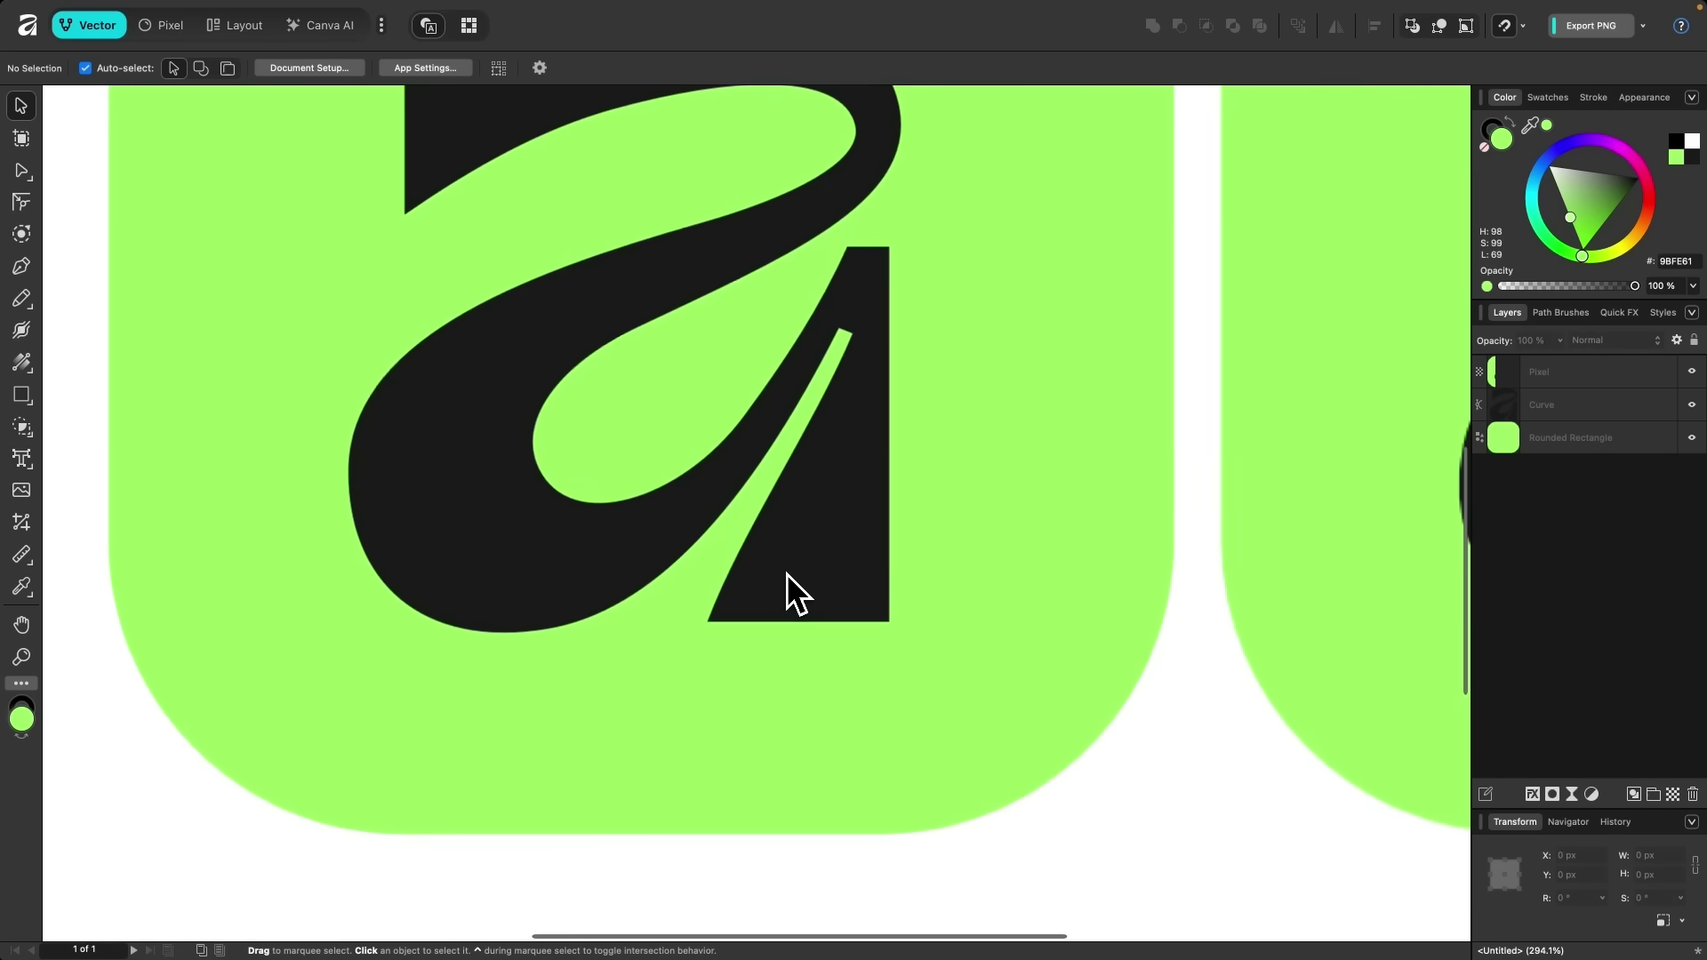
pyautogui.scroll(4, 777, 578)
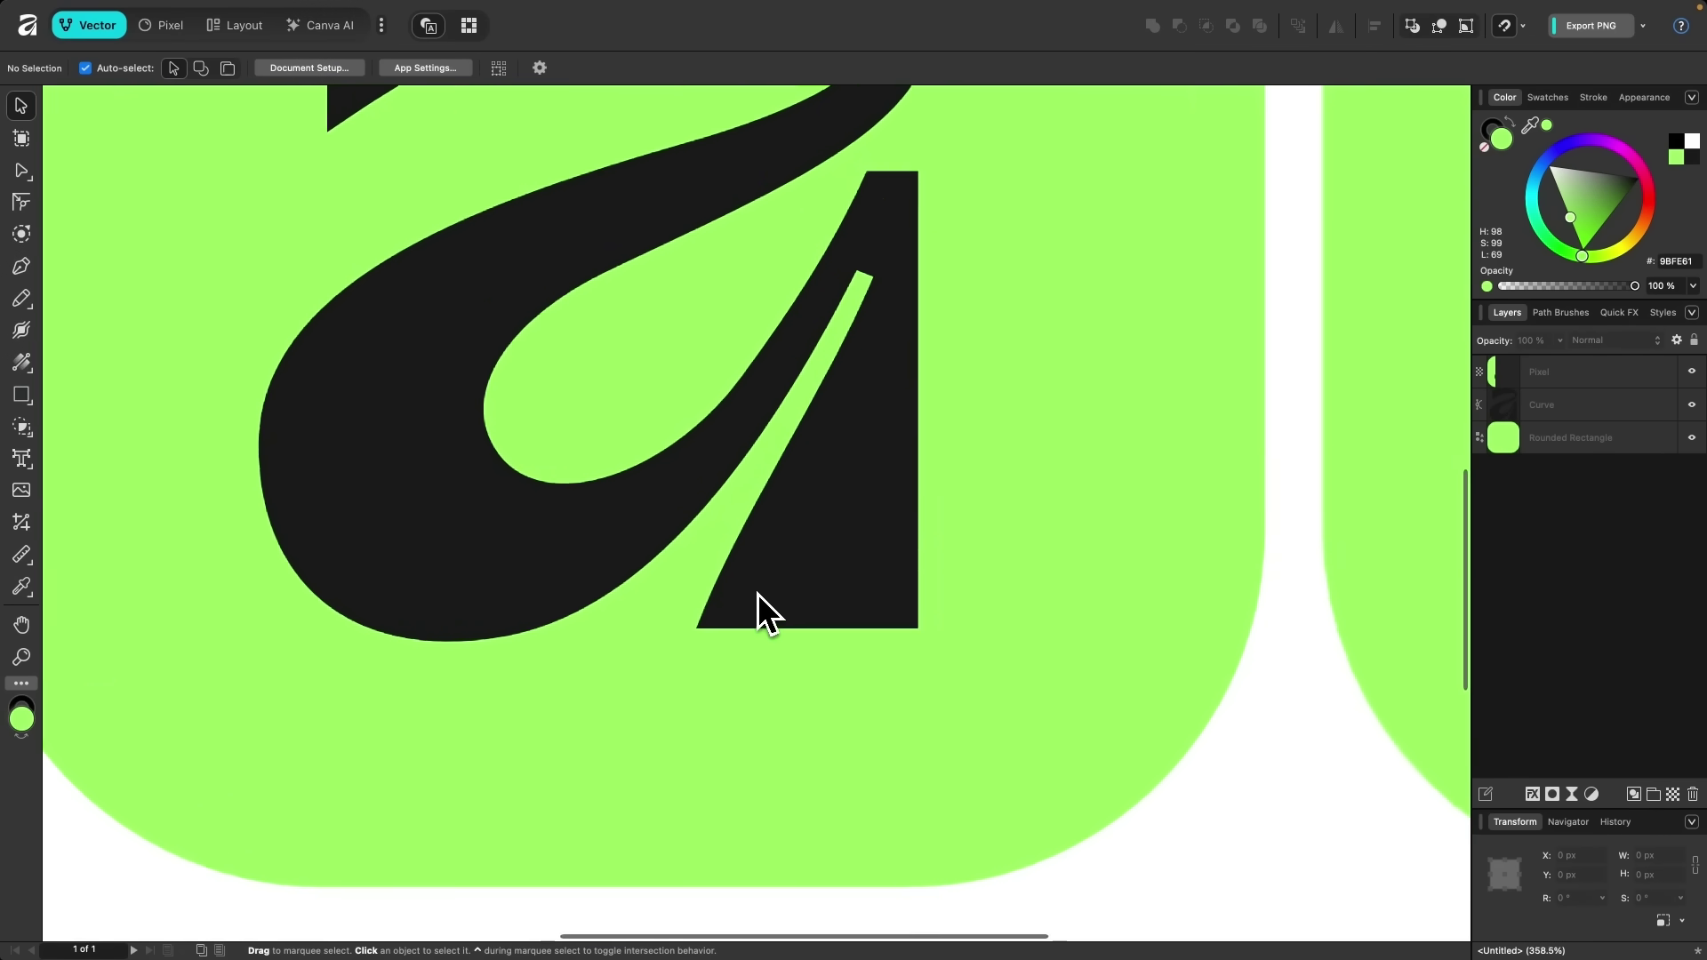
pyautogui.scroll(2, 763, 633)
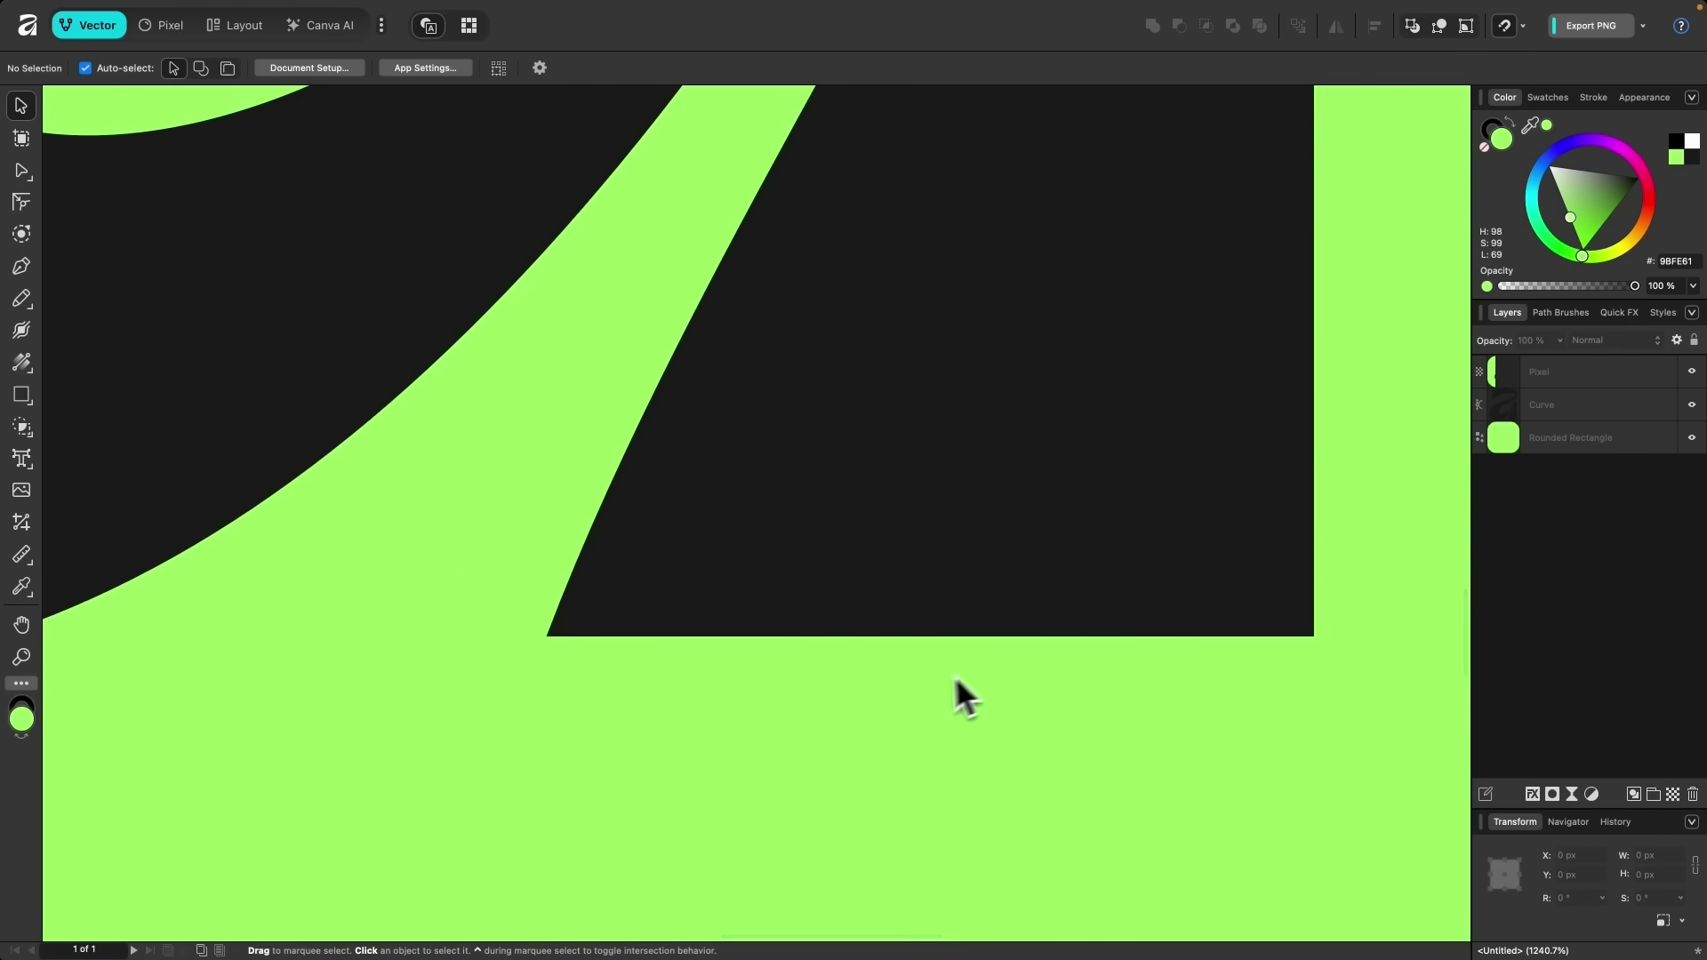
pyautogui.scroll(-8, 923, 686)
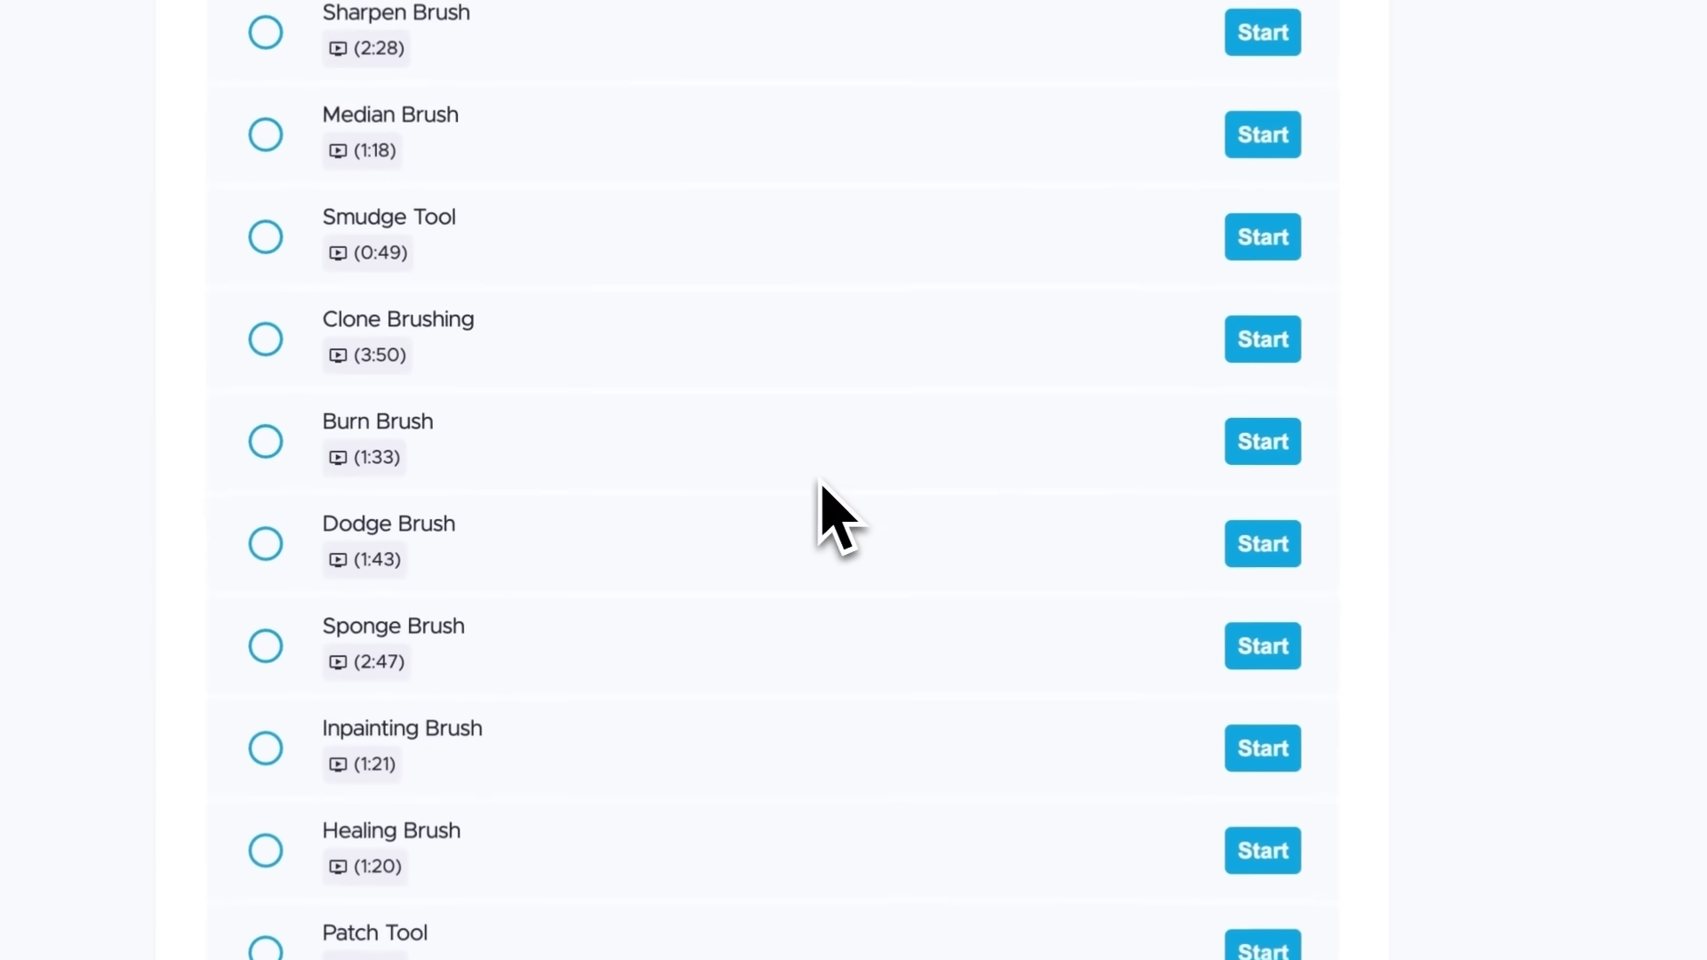
# Erase the yin-yang's green and red, paint Mario's feet olive, and recolour the car's hood blue.
pyautogui.scroll(-10, 819, 481)
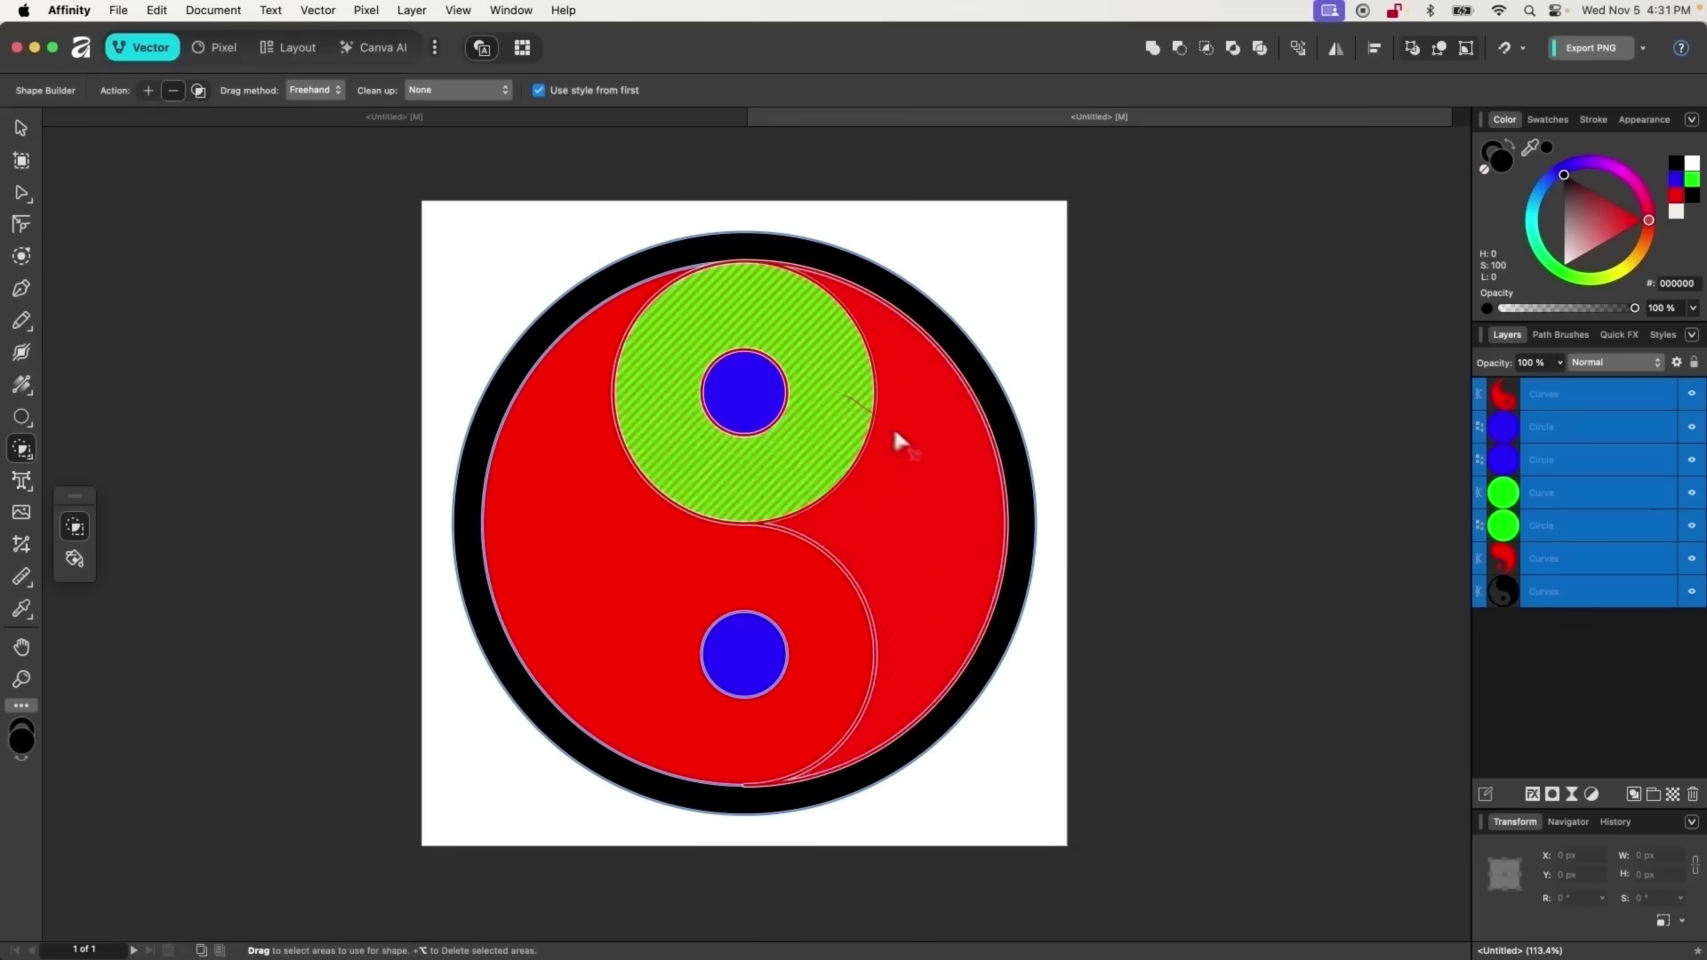
pyautogui.moveTo(892, 425); pyautogui.dragTo(918, 460)
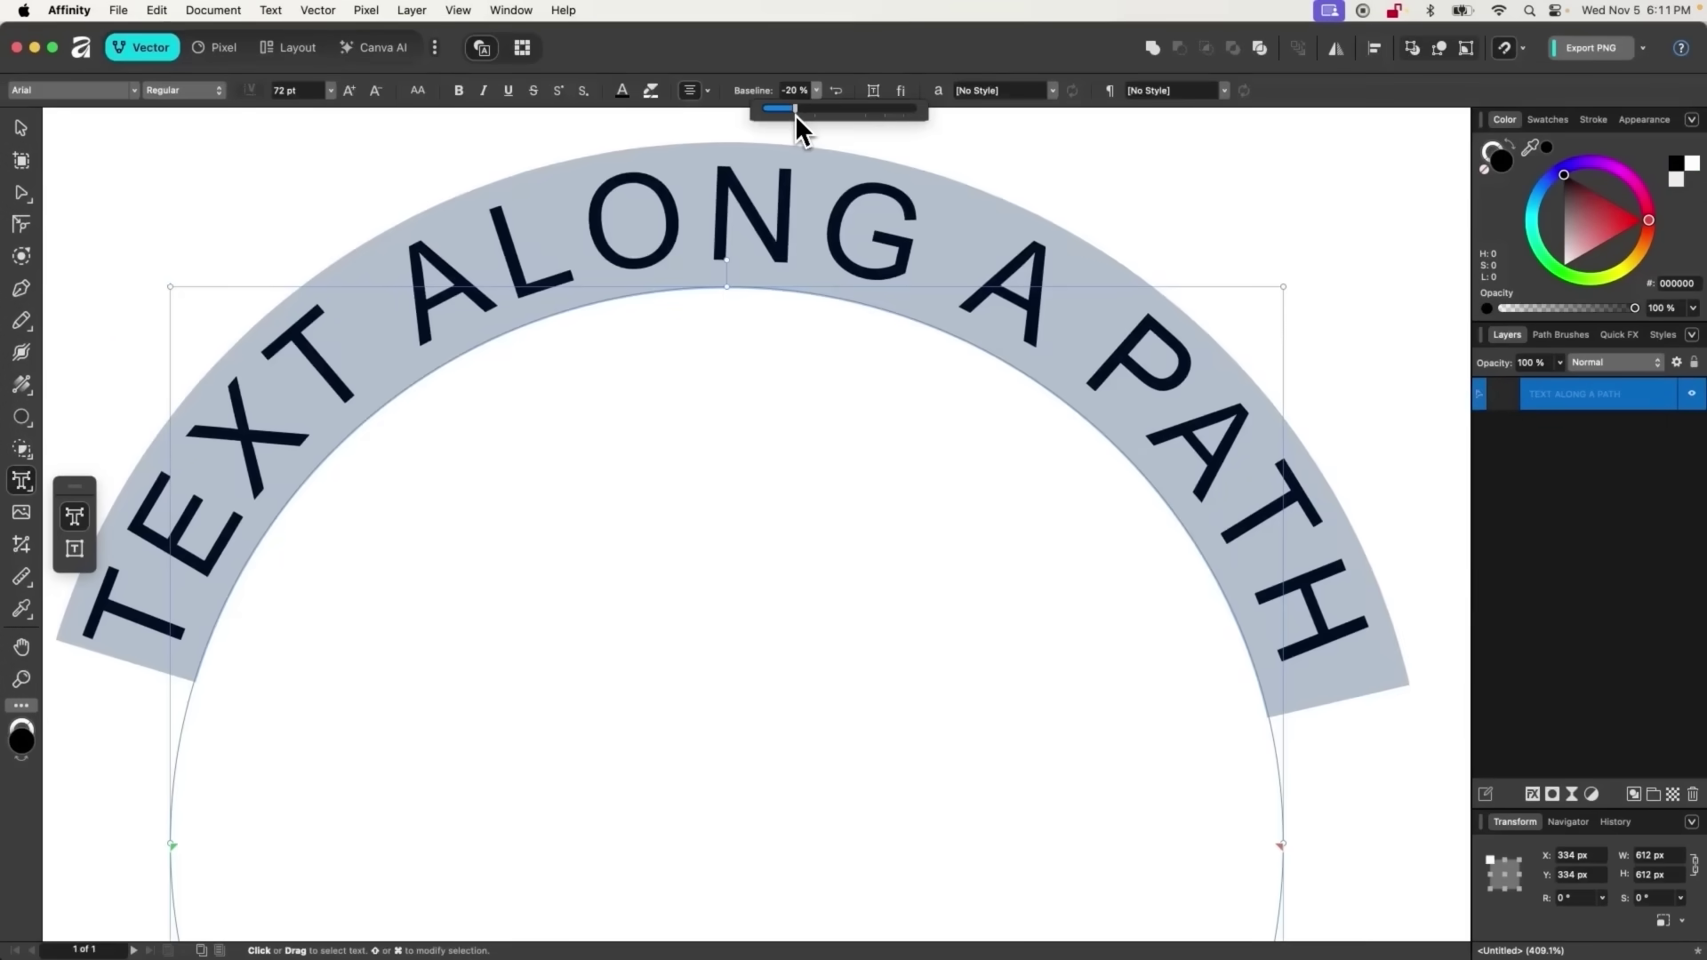
pyautogui.moveTo(795, 114); pyautogui.dragTo(866, 116)
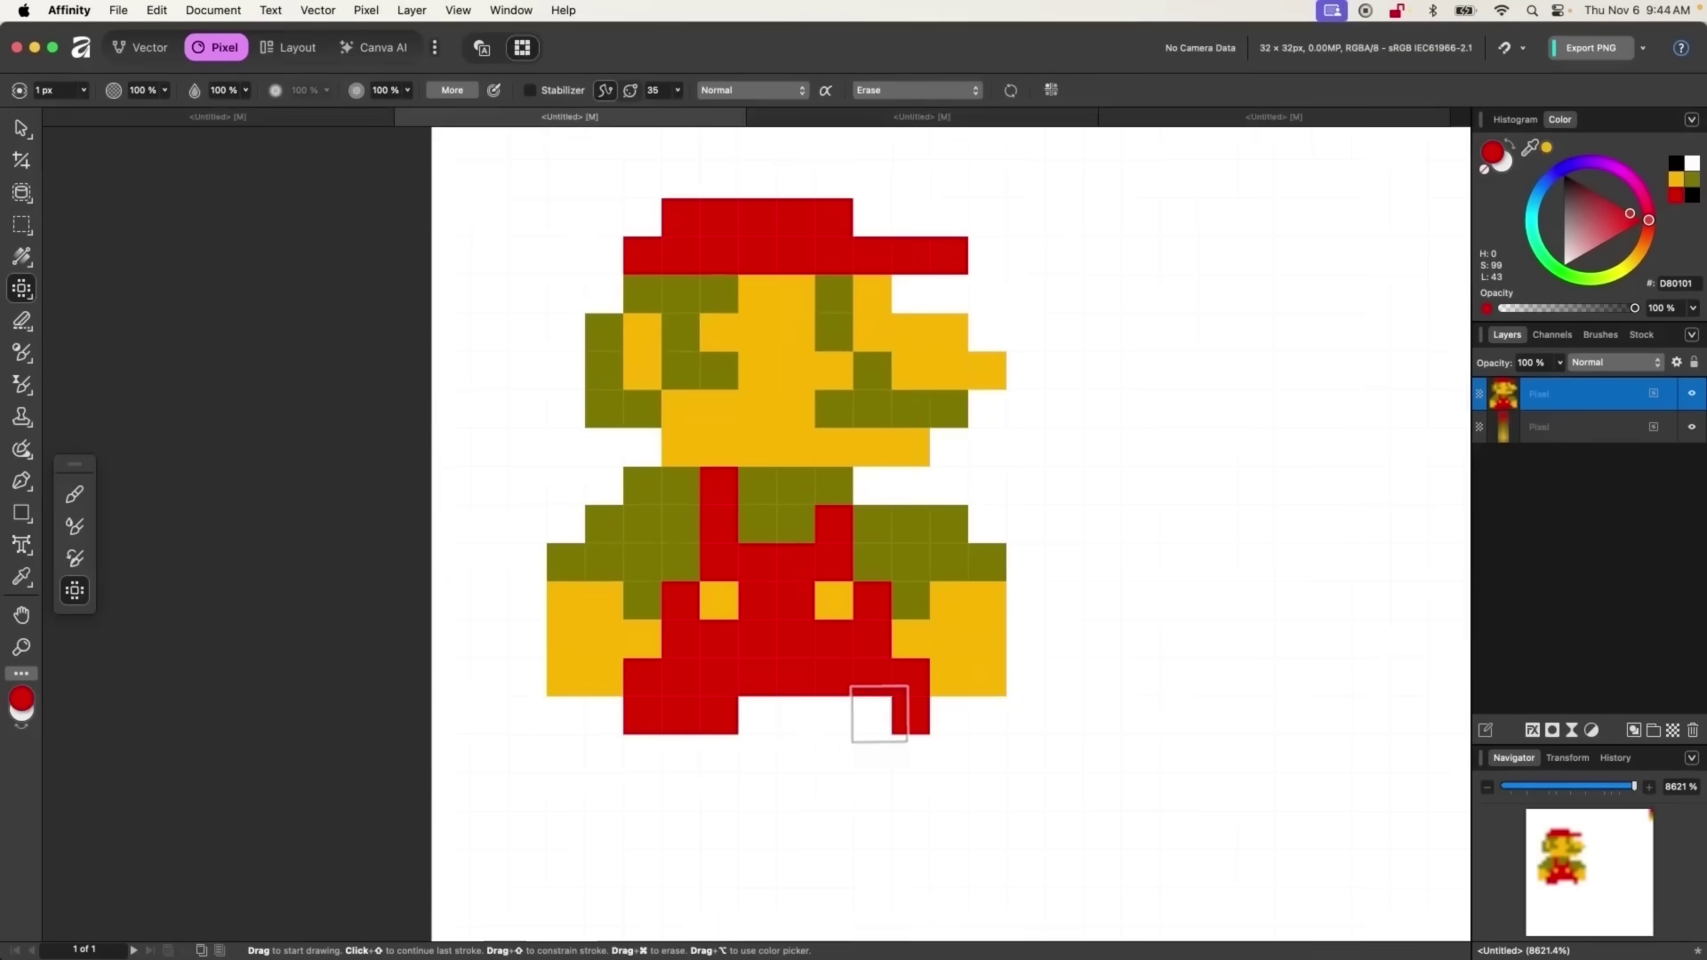
pyautogui.moveTo(587, 753); pyautogui.dragTo(679, 754)
pyautogui.moveTo(869, 753); pyautogui.dragTo(953, 759)
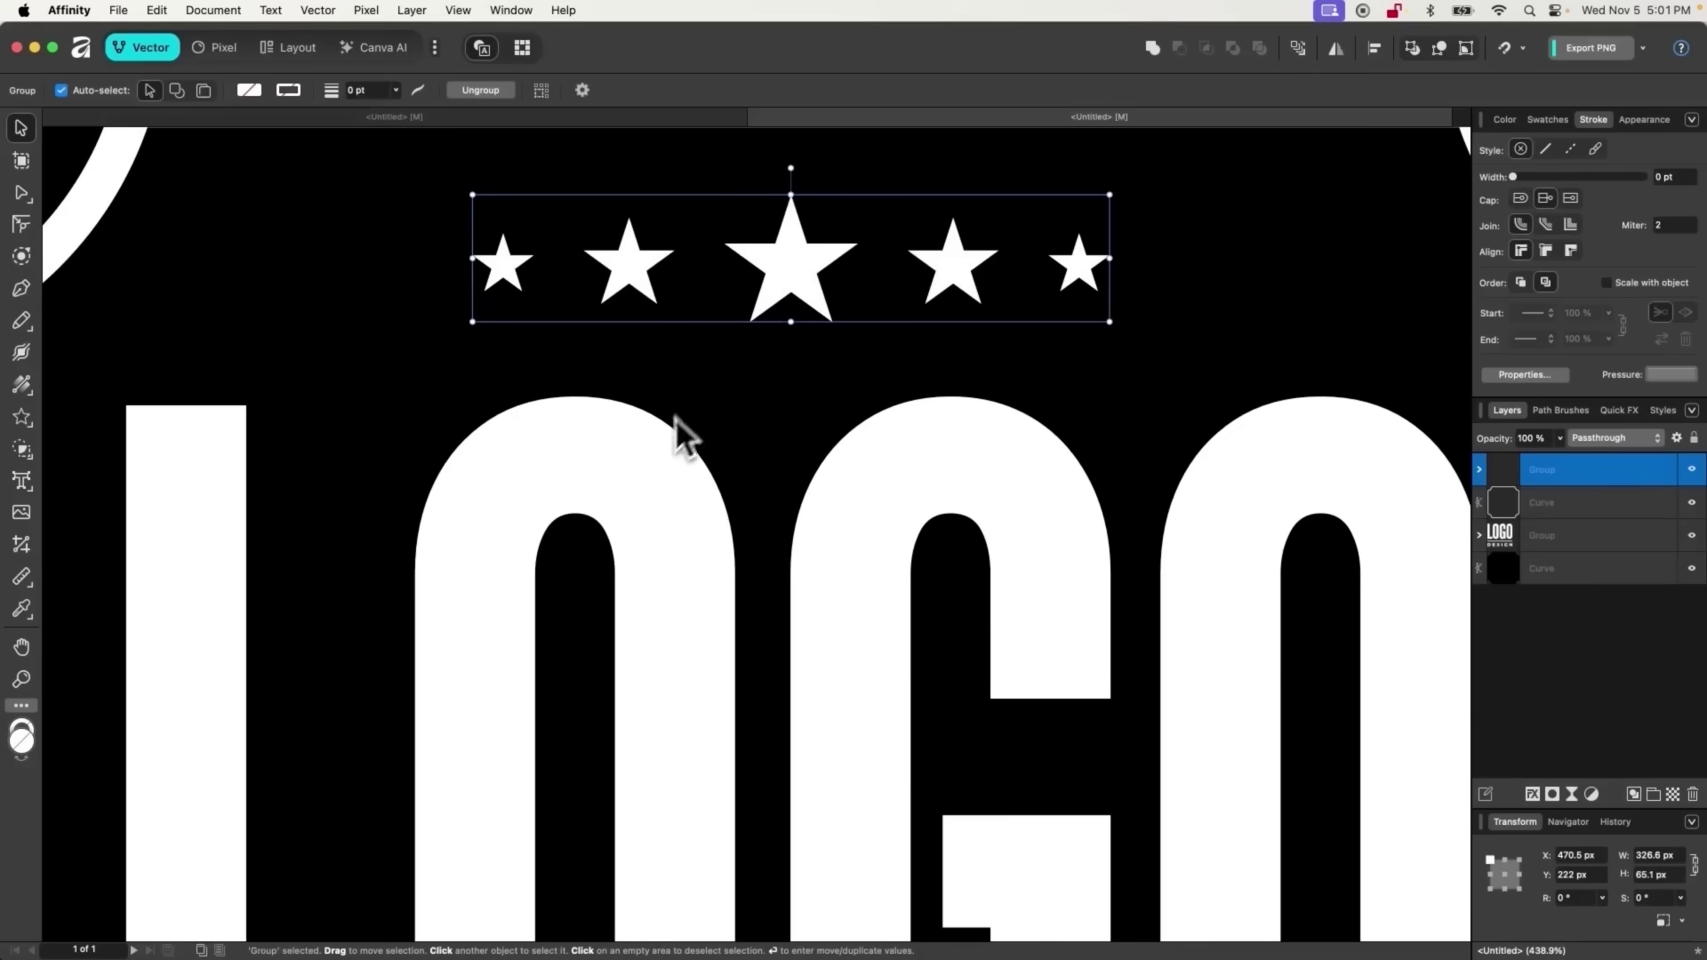
pyautogui.scroll(-3, 674, 417)
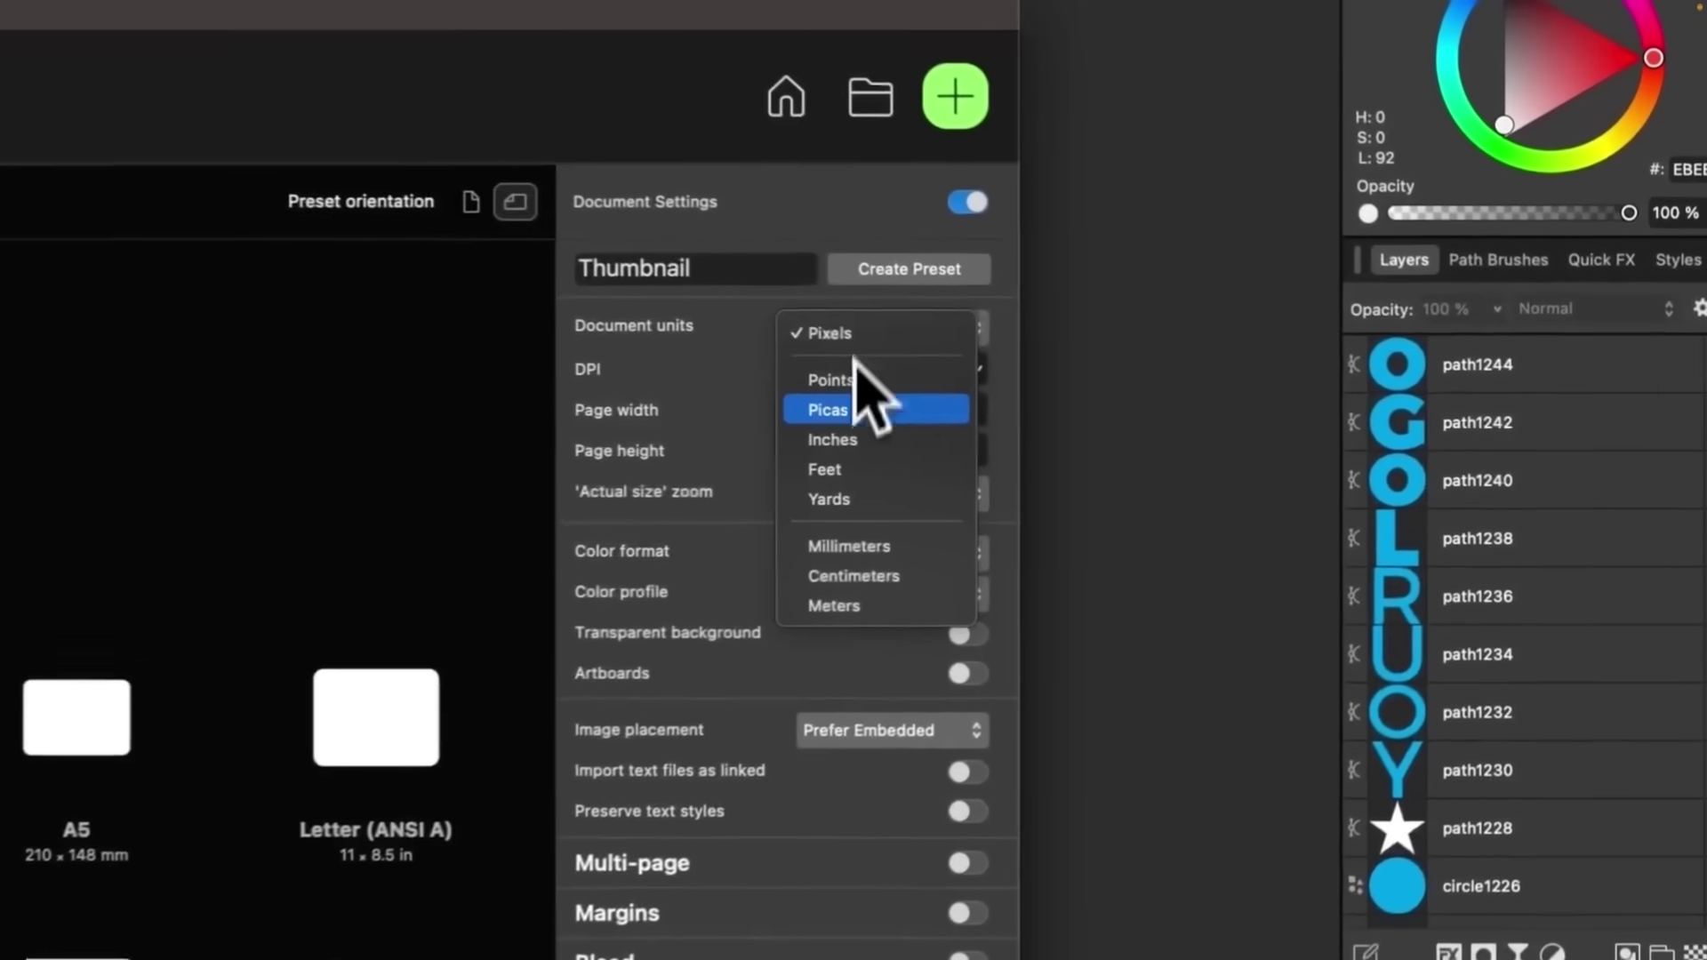
pyautogui.scroll(-6, 1576, 407)
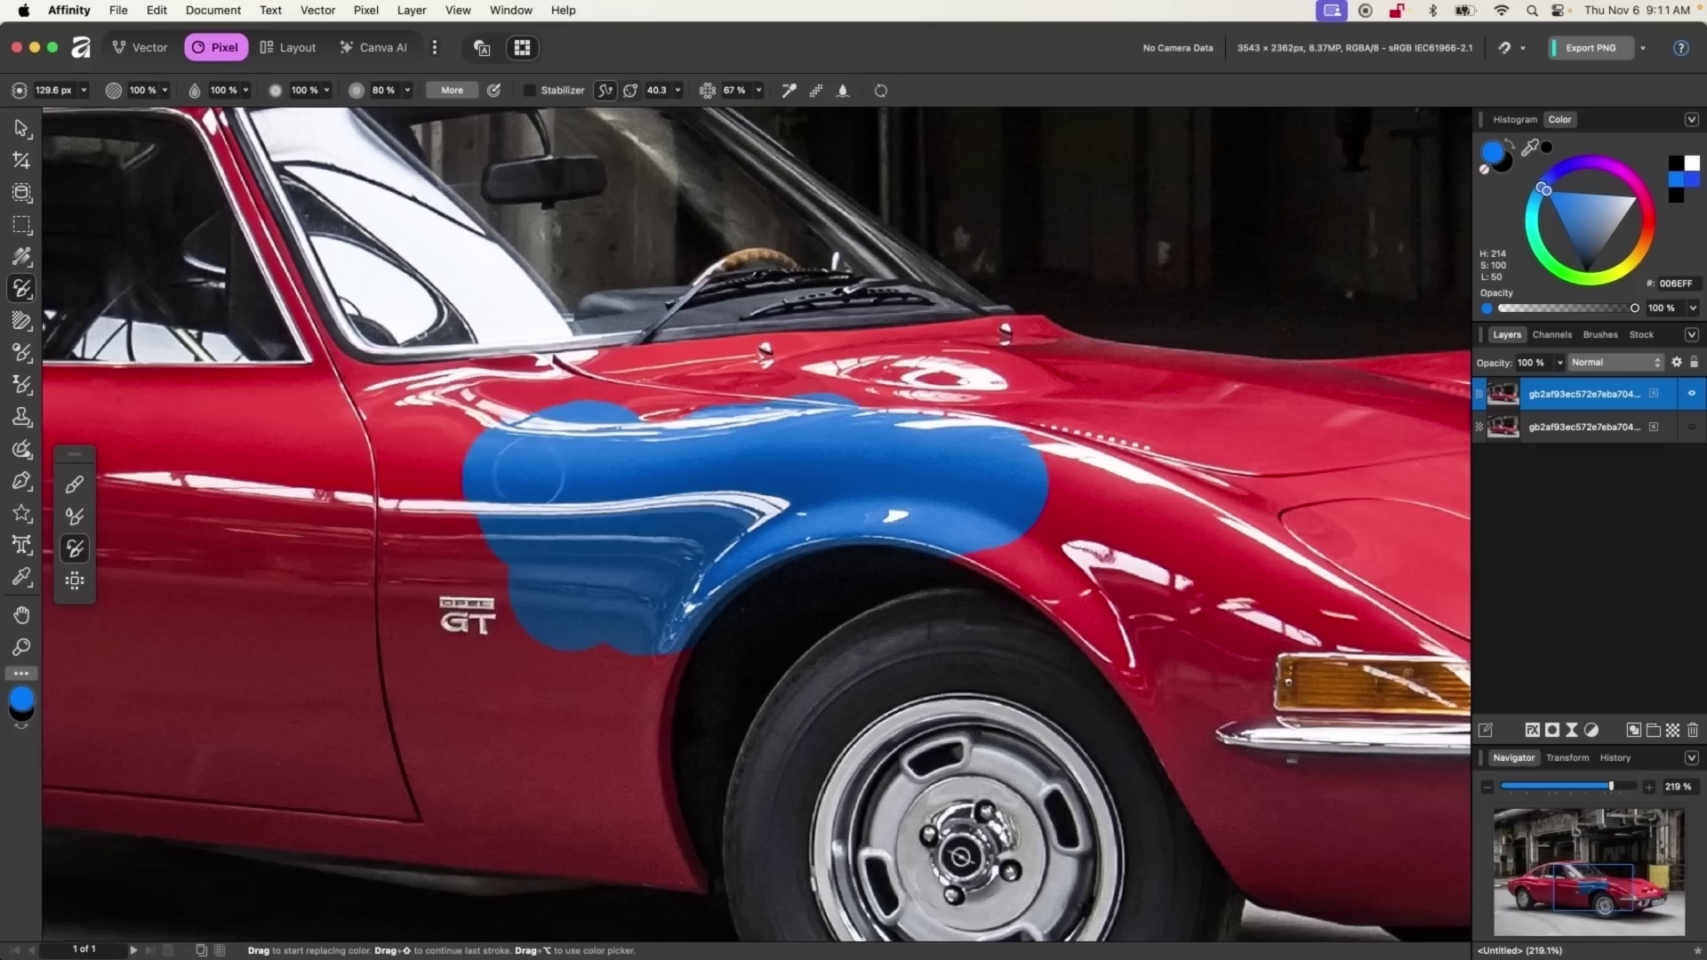
pyautogui.moveTo(529, 471)
pyautogui.mouseDown()
pyautogui.moveTo(517, 386)
pyautogui.moveTo(1041, 376)
pyautogui.moveTo(1199, 416)
pyautogui.moveTo(1131, 373)
pyautogui.moveTo(1316, 418)
pyautogui.mouseUp()
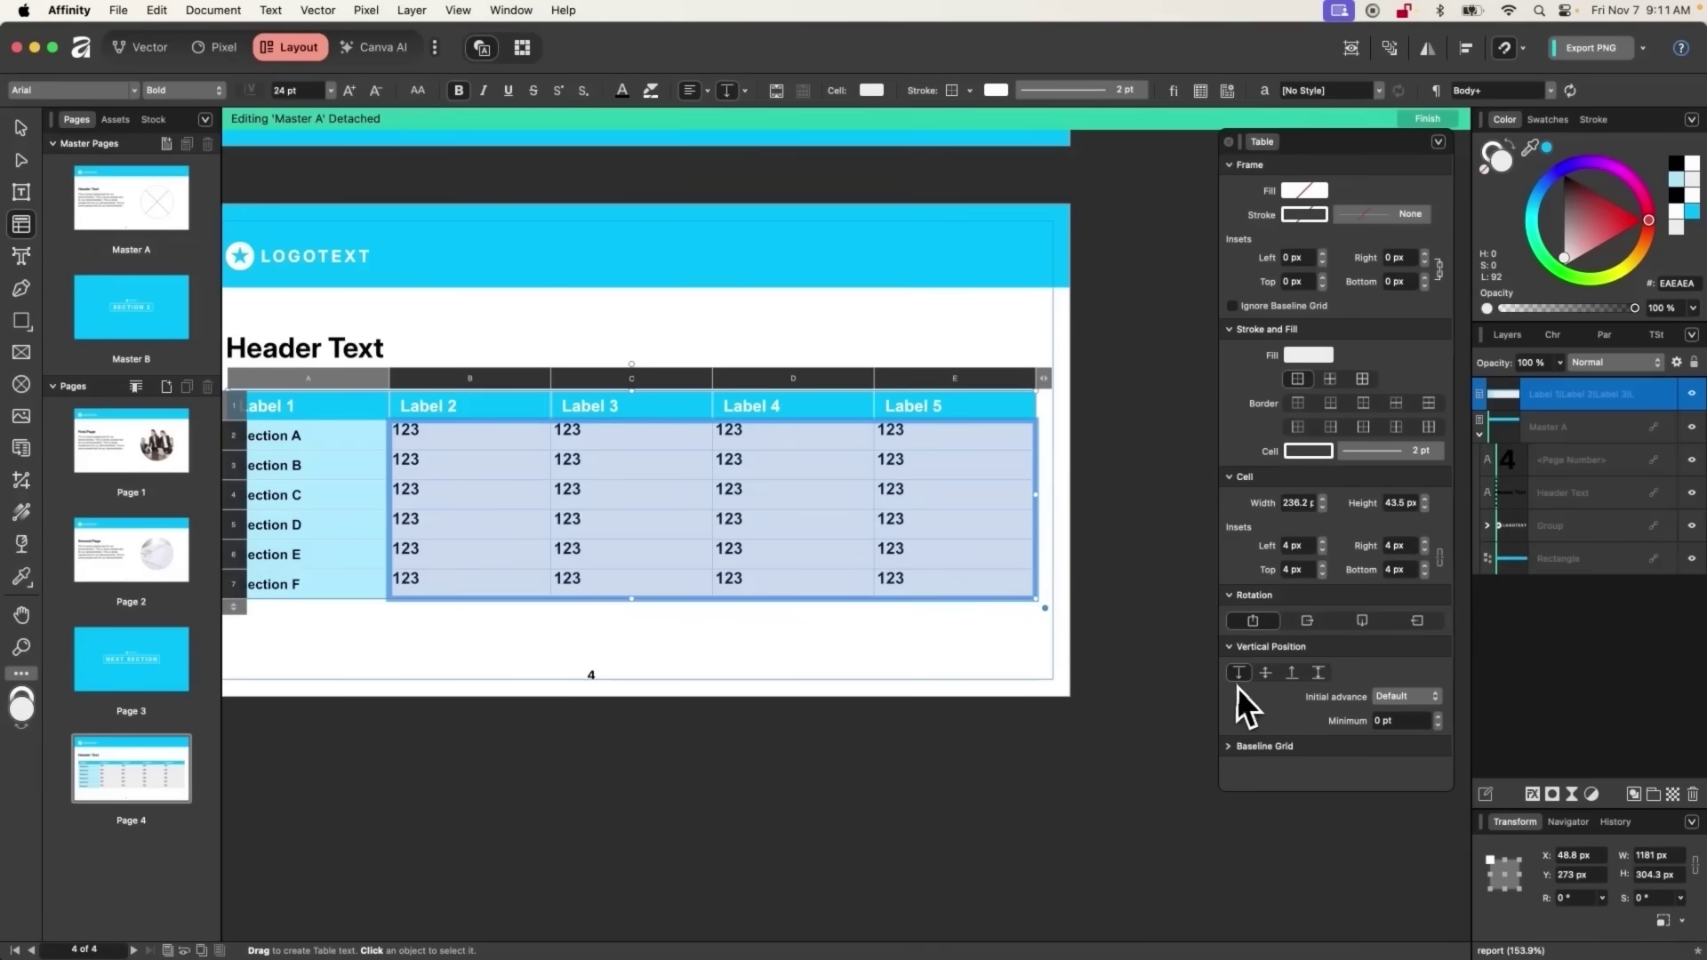